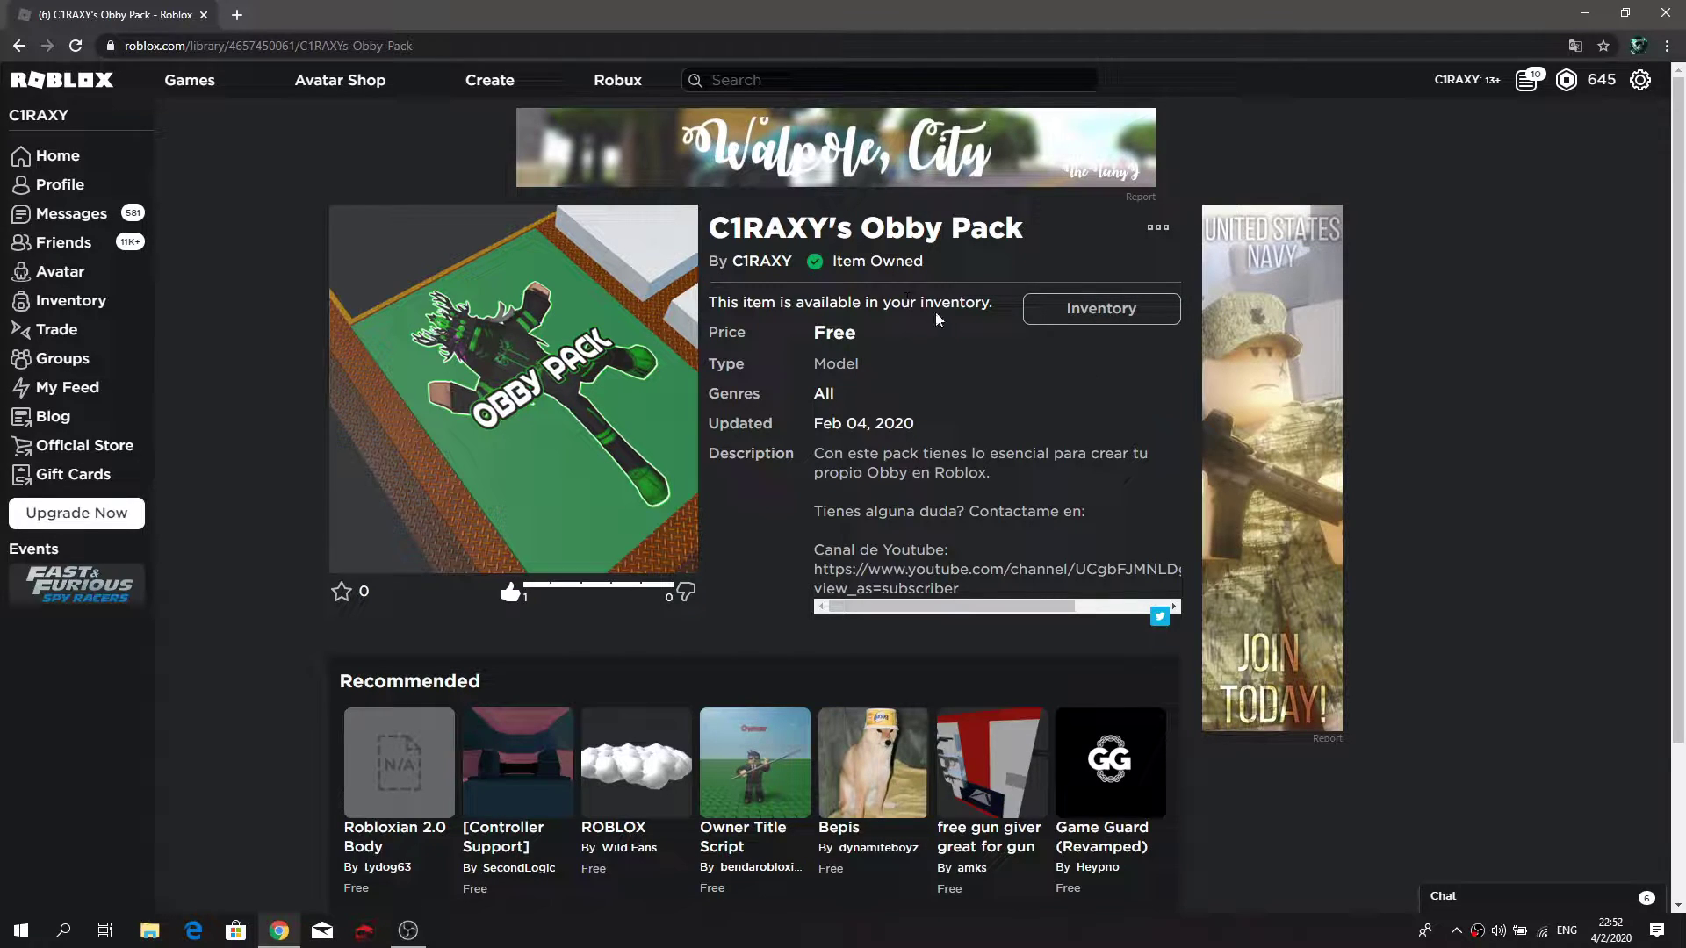
Step: Delete C1RAXY's Obby Pack from the inventory and get the free model again
{"action": "left_click", "coordinate": [1158, 228]}
{"action": "left_click", "coordinate": [1154, 258]}
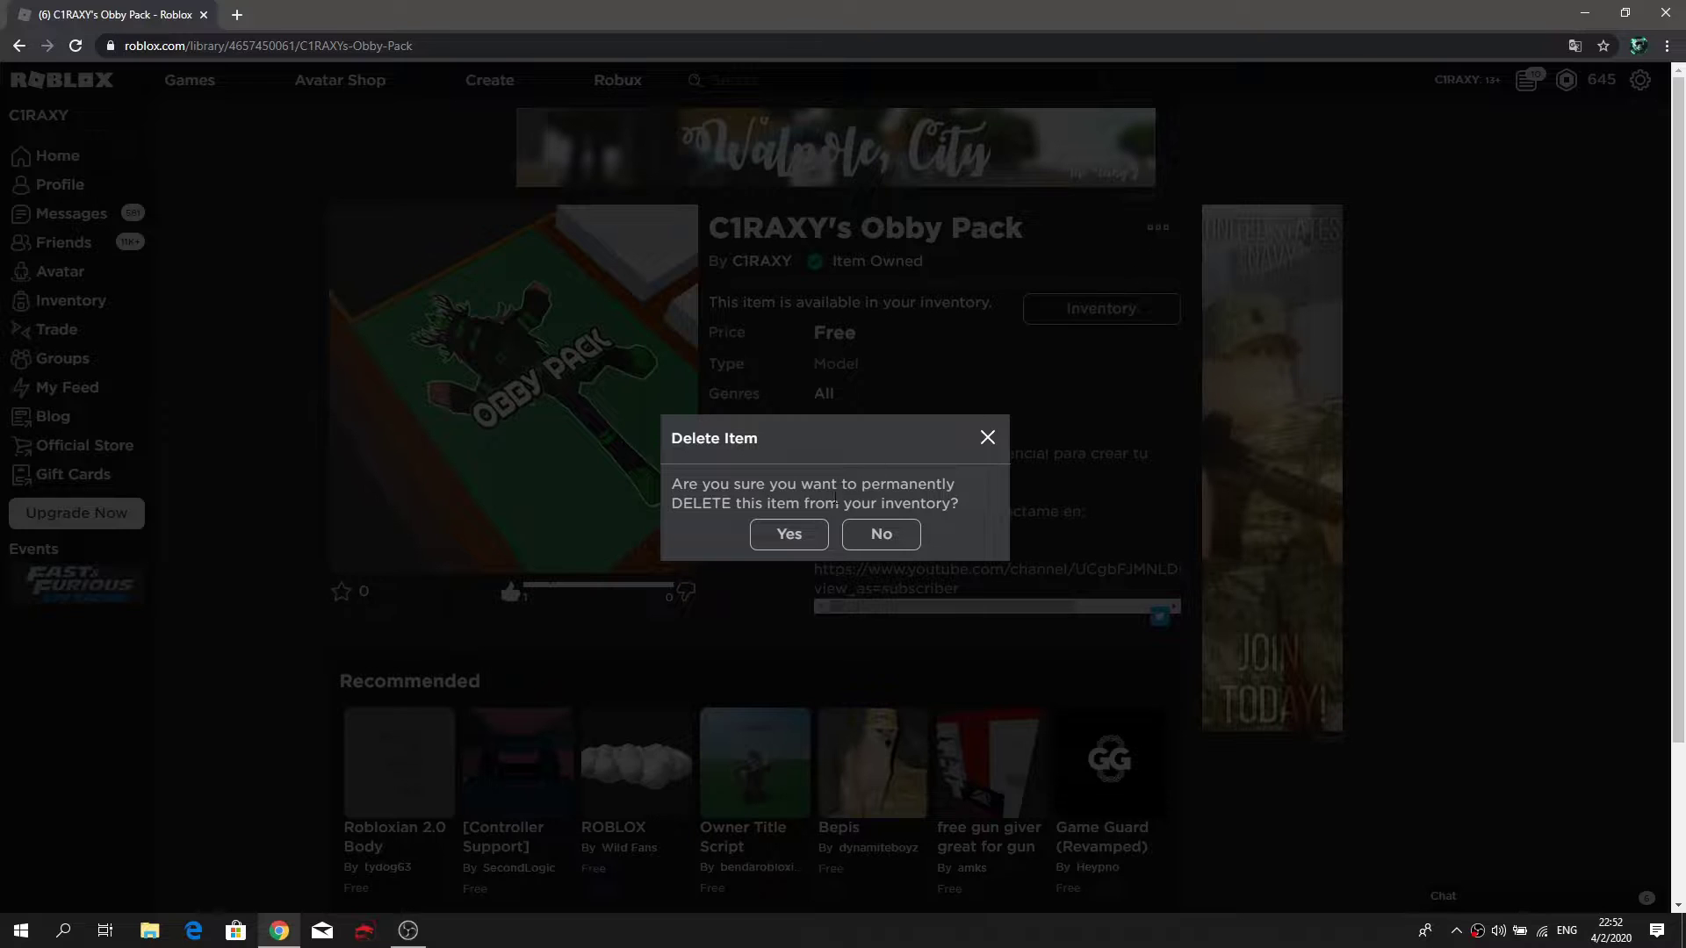
{"action": "left_click", "coordinate": [806, 534]}
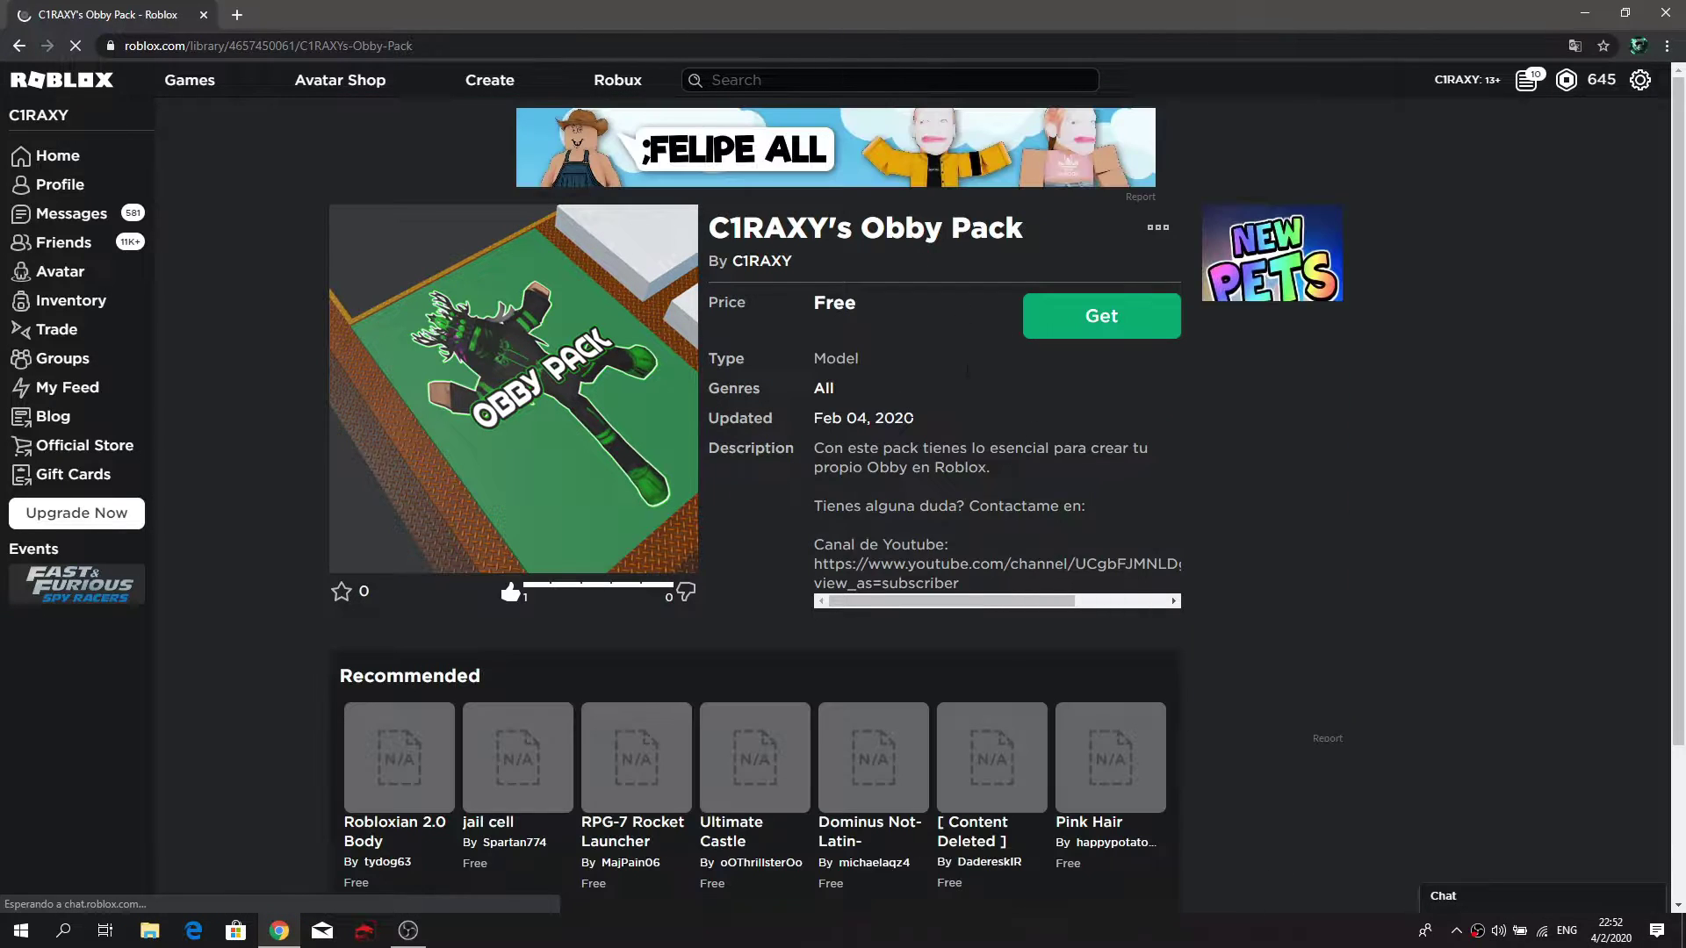
{"action": "left_click", "coordinate": [1082, 325]}
{"action": "left_click", "coordinate": [799, 590]}
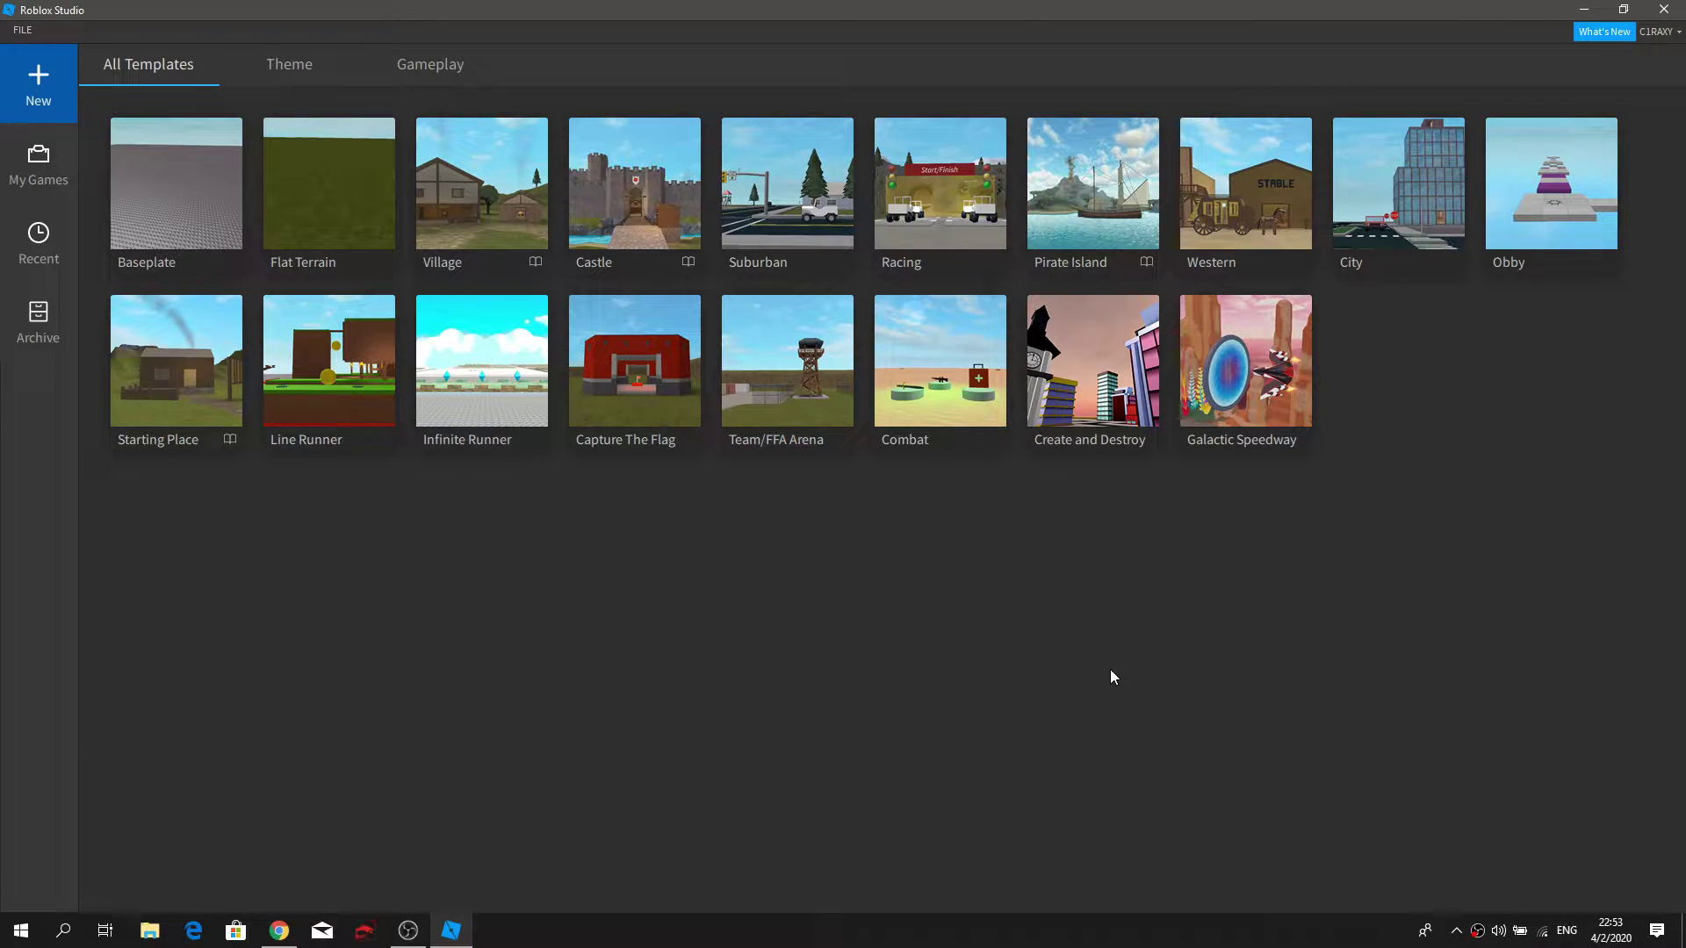
Step: Switch to Roblox Studio and create a new place from the Baseplate template
{"action": "left_click", "coordinate": [147, 254]}
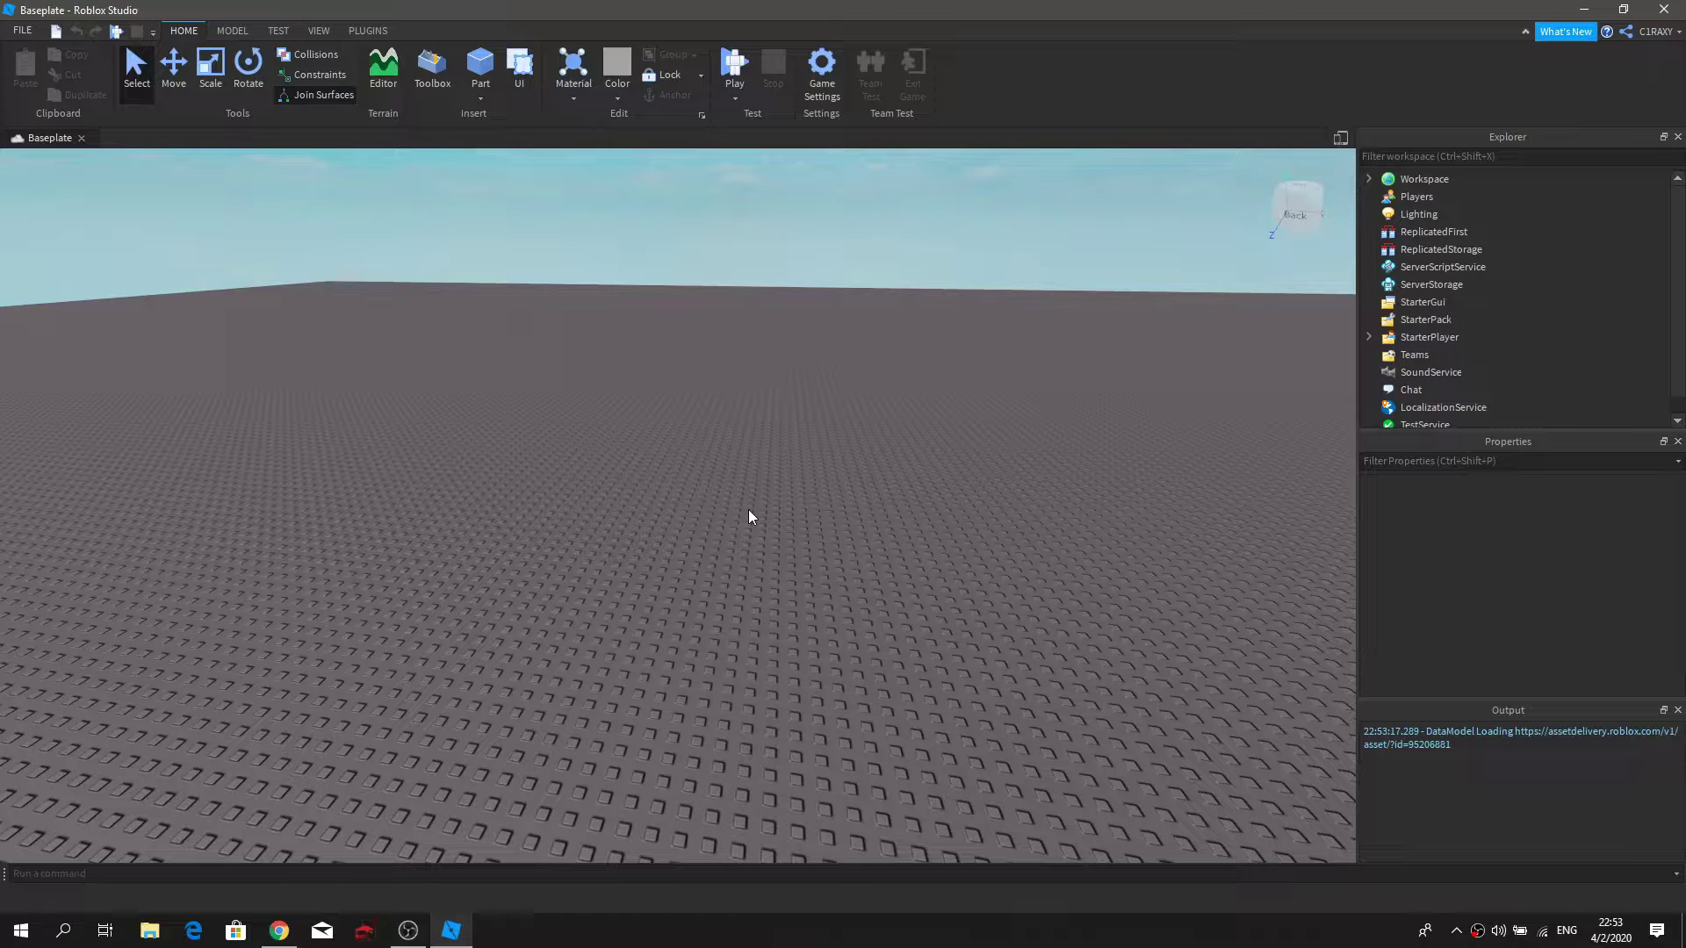
{"action": "scroll", "coordinate": [775, 444], "scroll_direction": "down", "scroll_amount": 2}
{"action": "scroll", "coordinate": [774, 444], "scroll_direction": "up", "scroll_amount": 2}
{"action": "scroll", "coordinate": [774, 444], "scroll_direction": "down", "scroll_amount": 3}
{"action": "scroll", "coordinate": [775, 444], "scroll_direction": "up", "scroll_amount": 1}
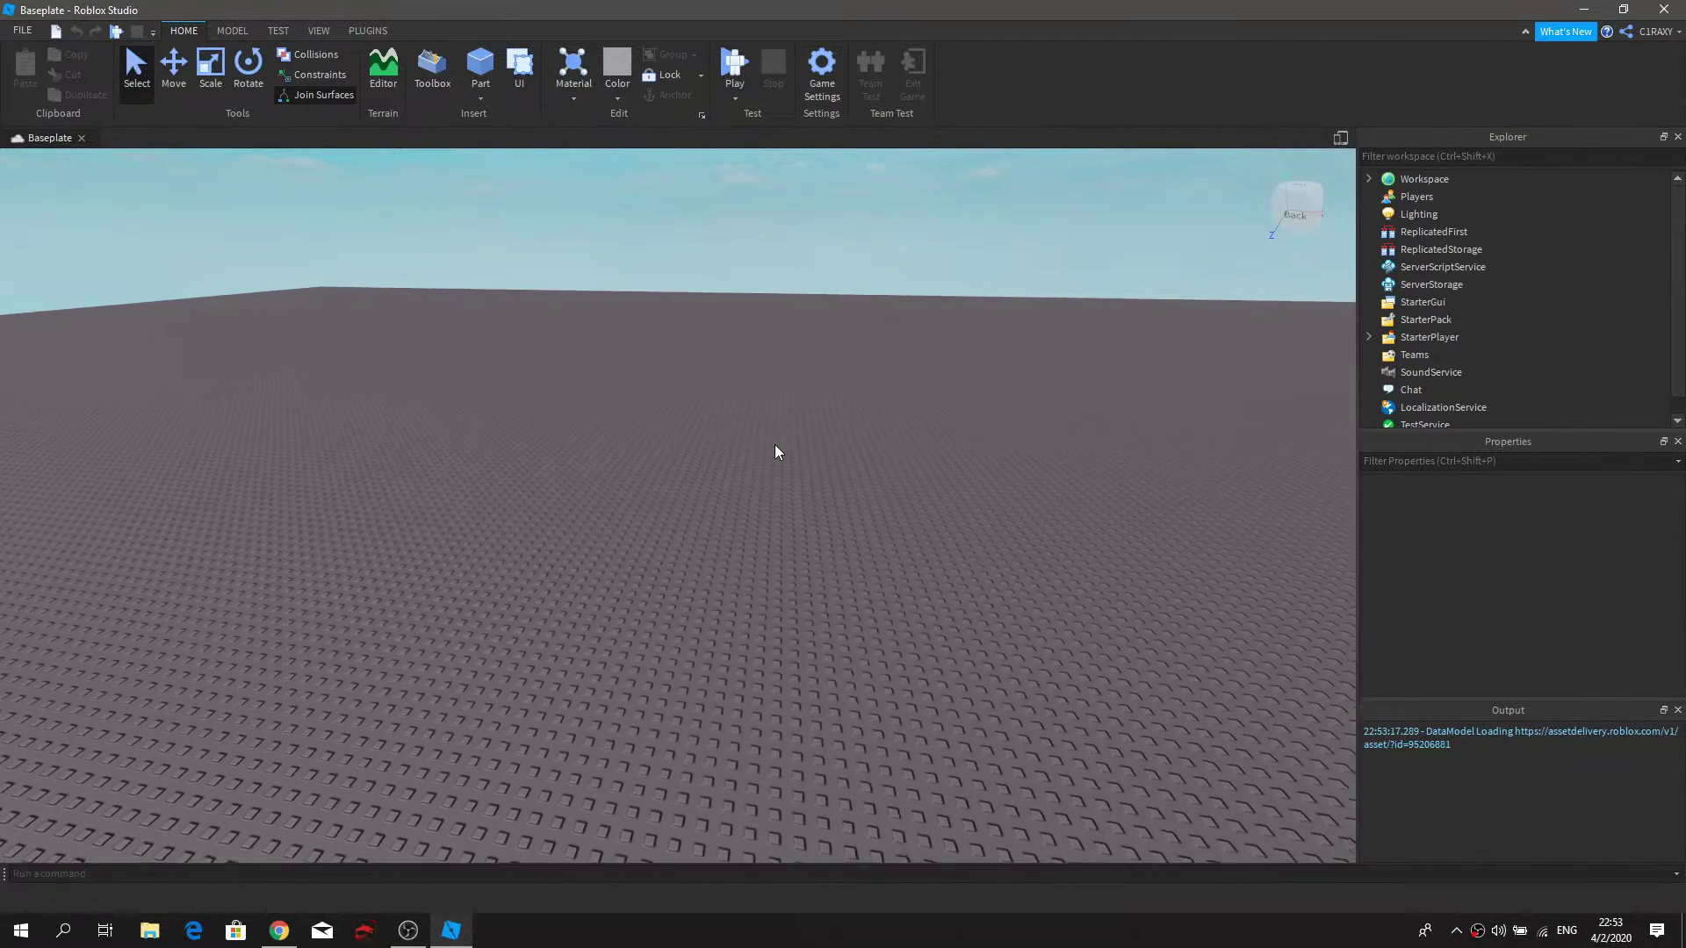
{"action": "key", "text": "w"}
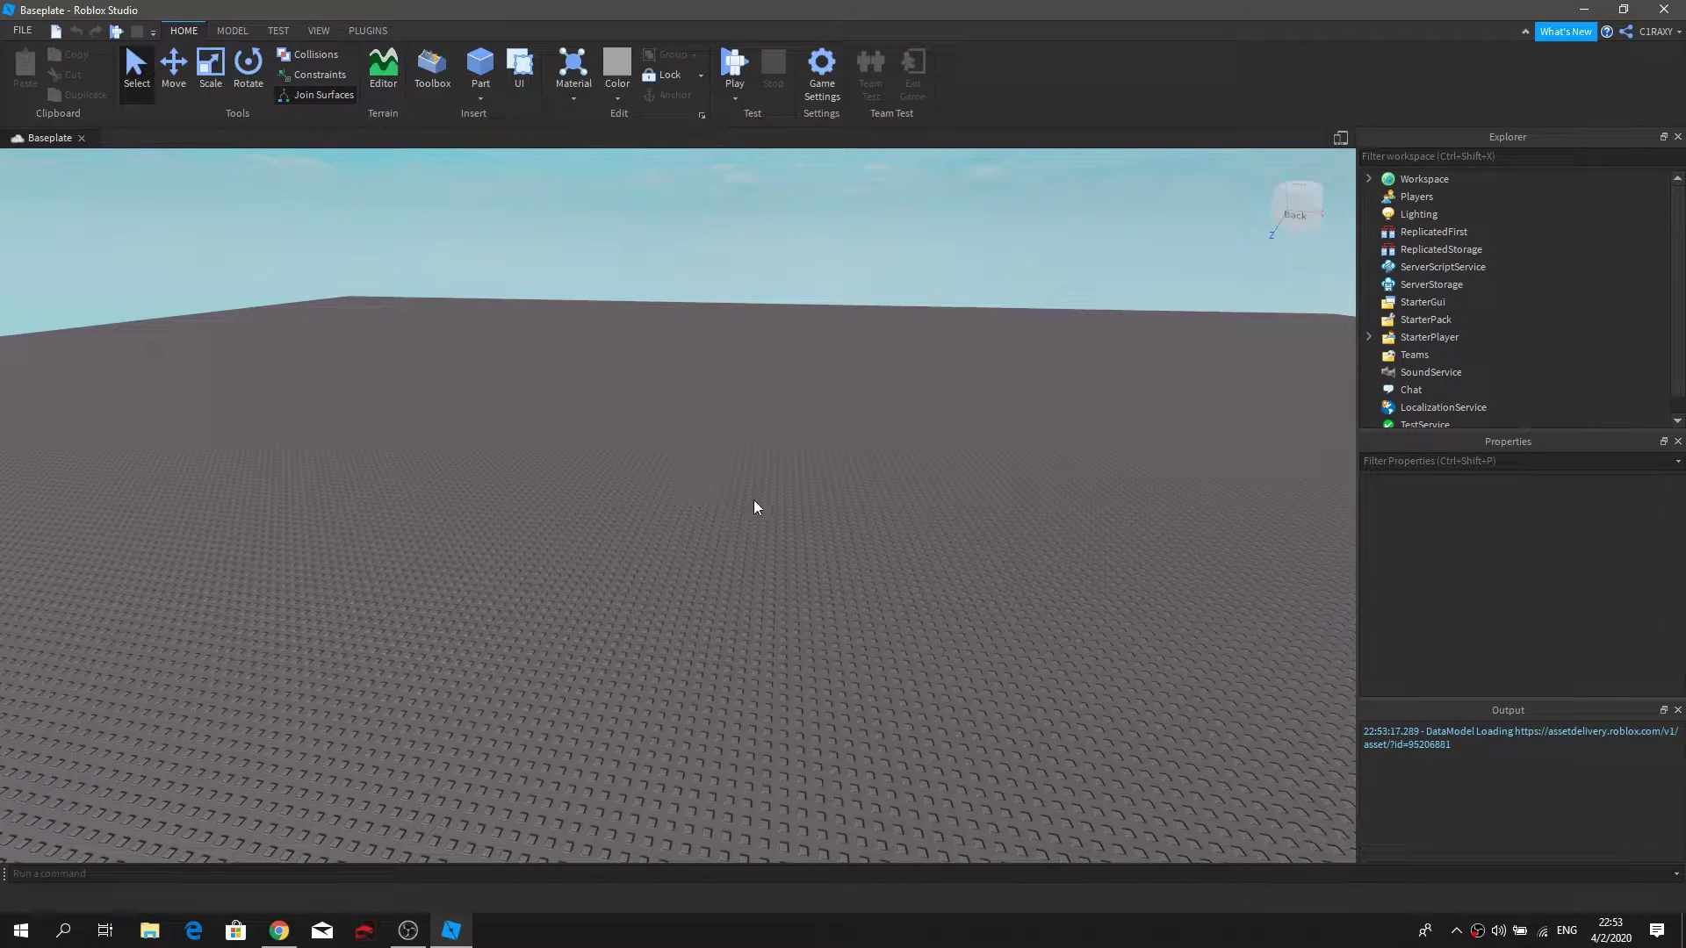
{"action": "right_click_drag", "start_coordinate": [740, 509], "coordinate": [740, 510]}
{"action": "scroll", "coordinate": [694, 427], "scroll_direction": "up", "scroll_amount": 2}
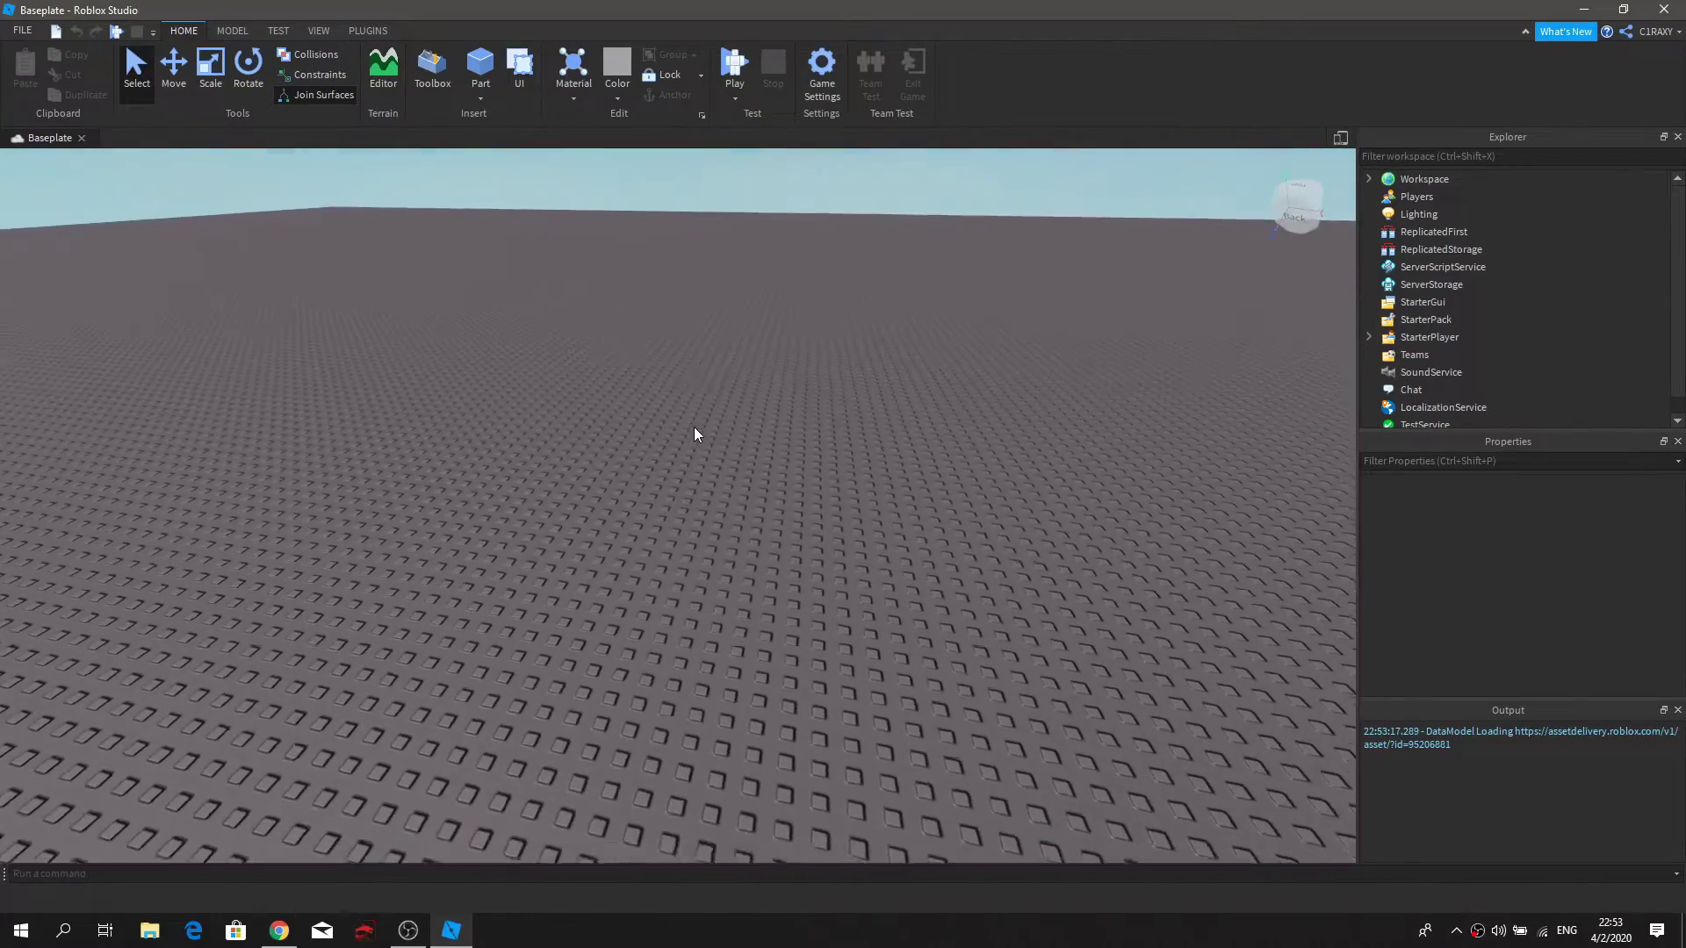
{"action": "scroll", "coordinate": [694, 427], "scroll_direction": "down", "scroll_amount": 1}
Step: Insert C1RAXY's Obby Pack from My Models in the Toolbox into the place, and close the Toolbox
{"action": "left_click", "coordinate": [319, 31]}
{"action": "left_click", "coordinate": [161, 77]}
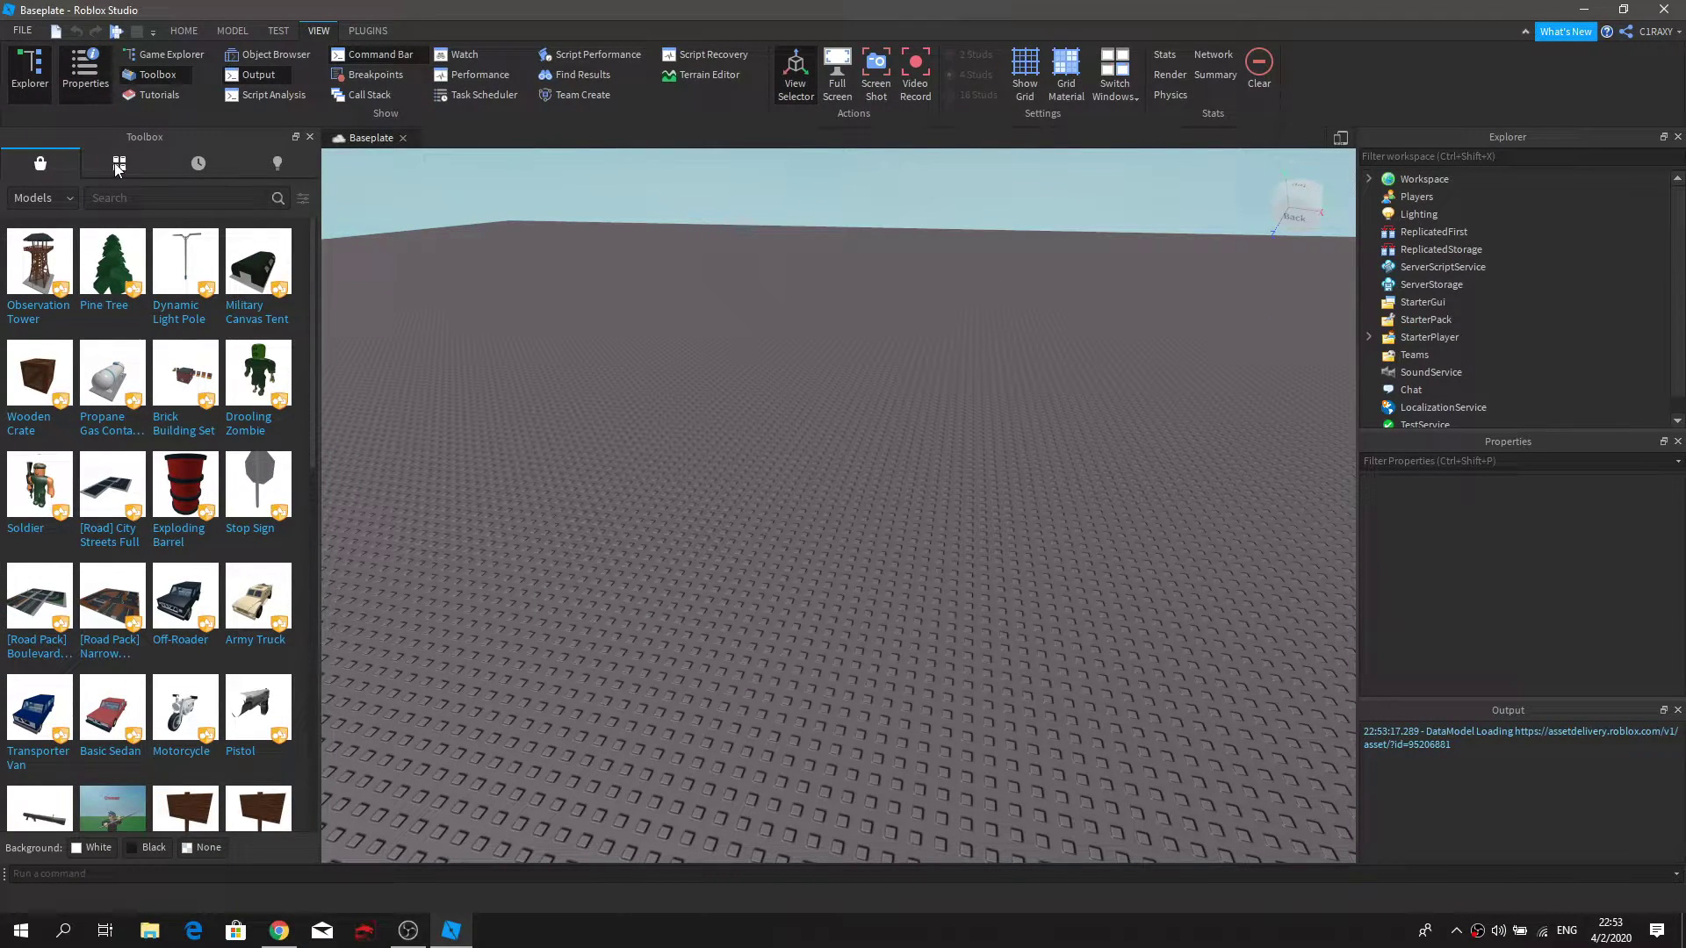
{"action": "left_click", "coordinate": [121, 164]}
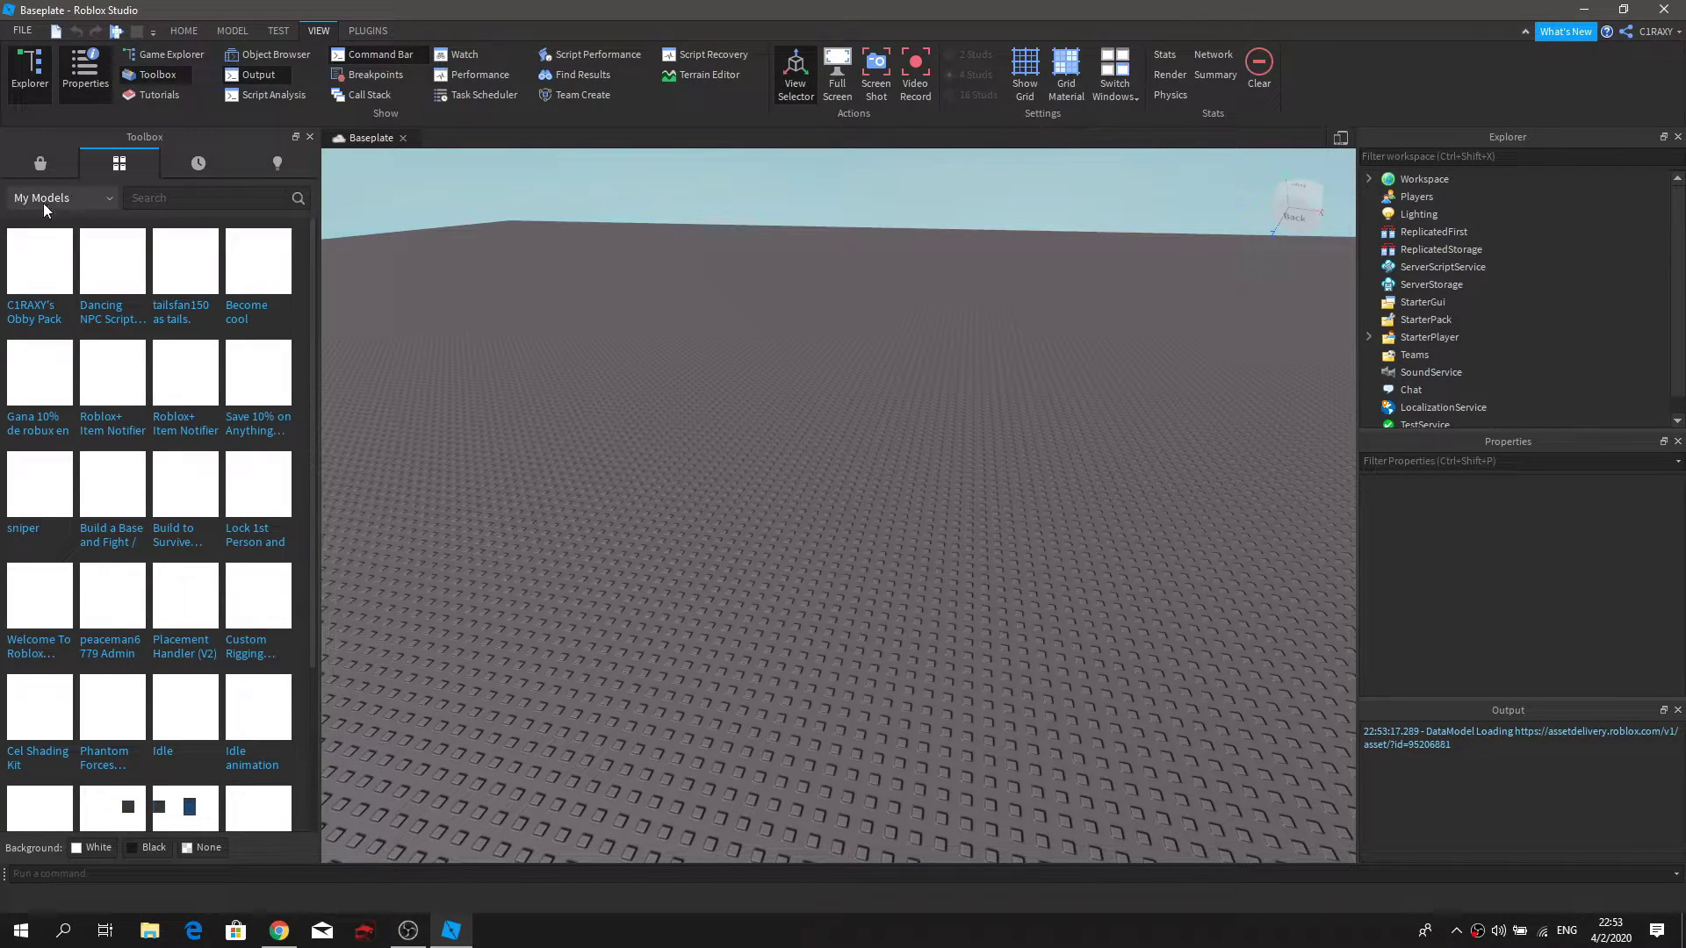
{"action": "mouse_move", "coordinate": [41, 265]}
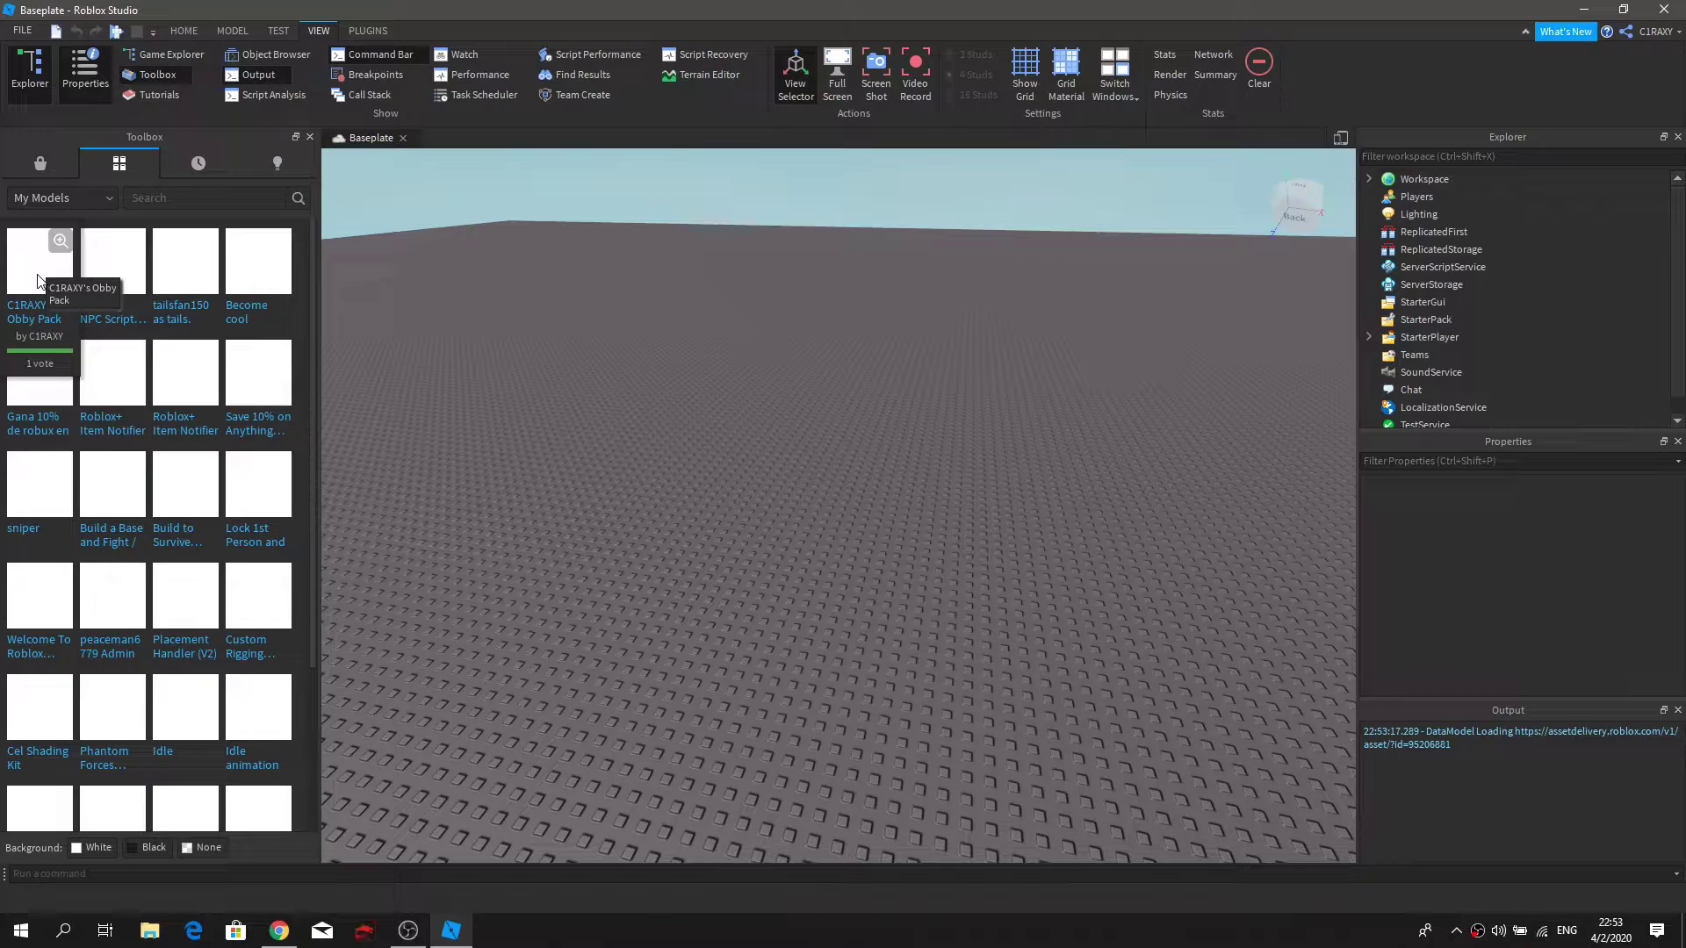
{"action": "left_click", "coordinate": [38, 281]}
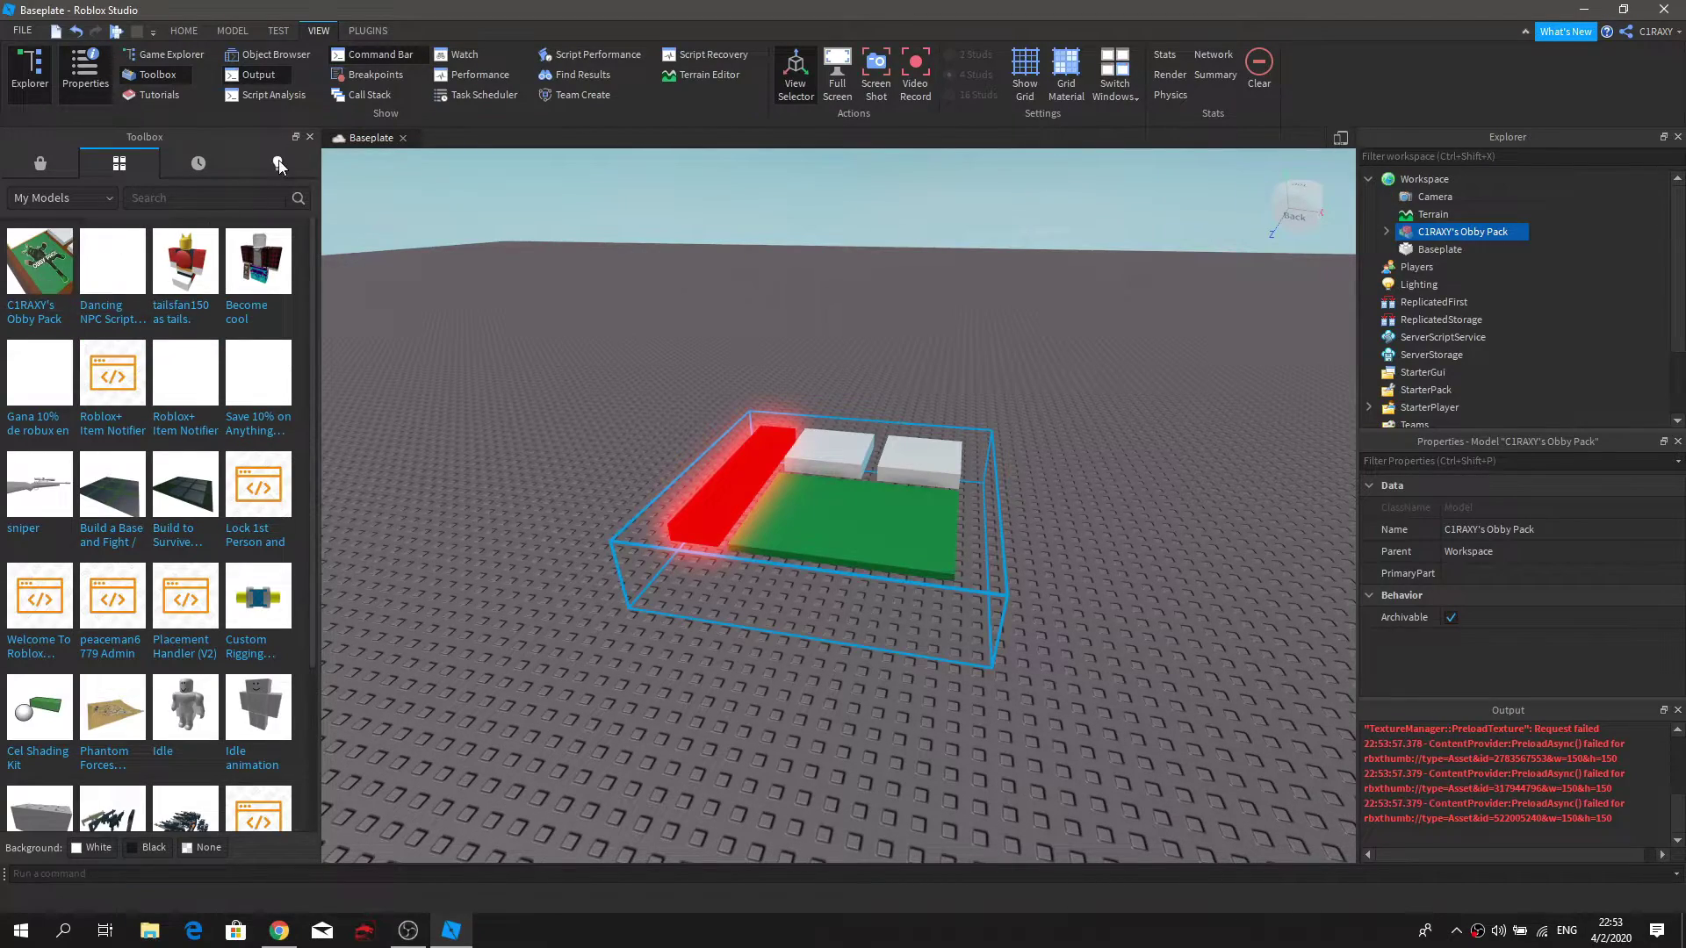
{"action": "left_click", "coordinate": [309, 136]}
Step: Ungroup the C1RAXY's Obby Pack model in the workspace
{"action": "left_click", "coordinate": [610, 268]}
{"action": "key", "text": "d"}
{"action": "right_click_drag", "start_coordinate": [1138, 460], "coordinate": [1140, 458]}
{"action": "scroll", "coordinate": [1139, 458], "scroll_direction": "up", "scroll_amount": 3}
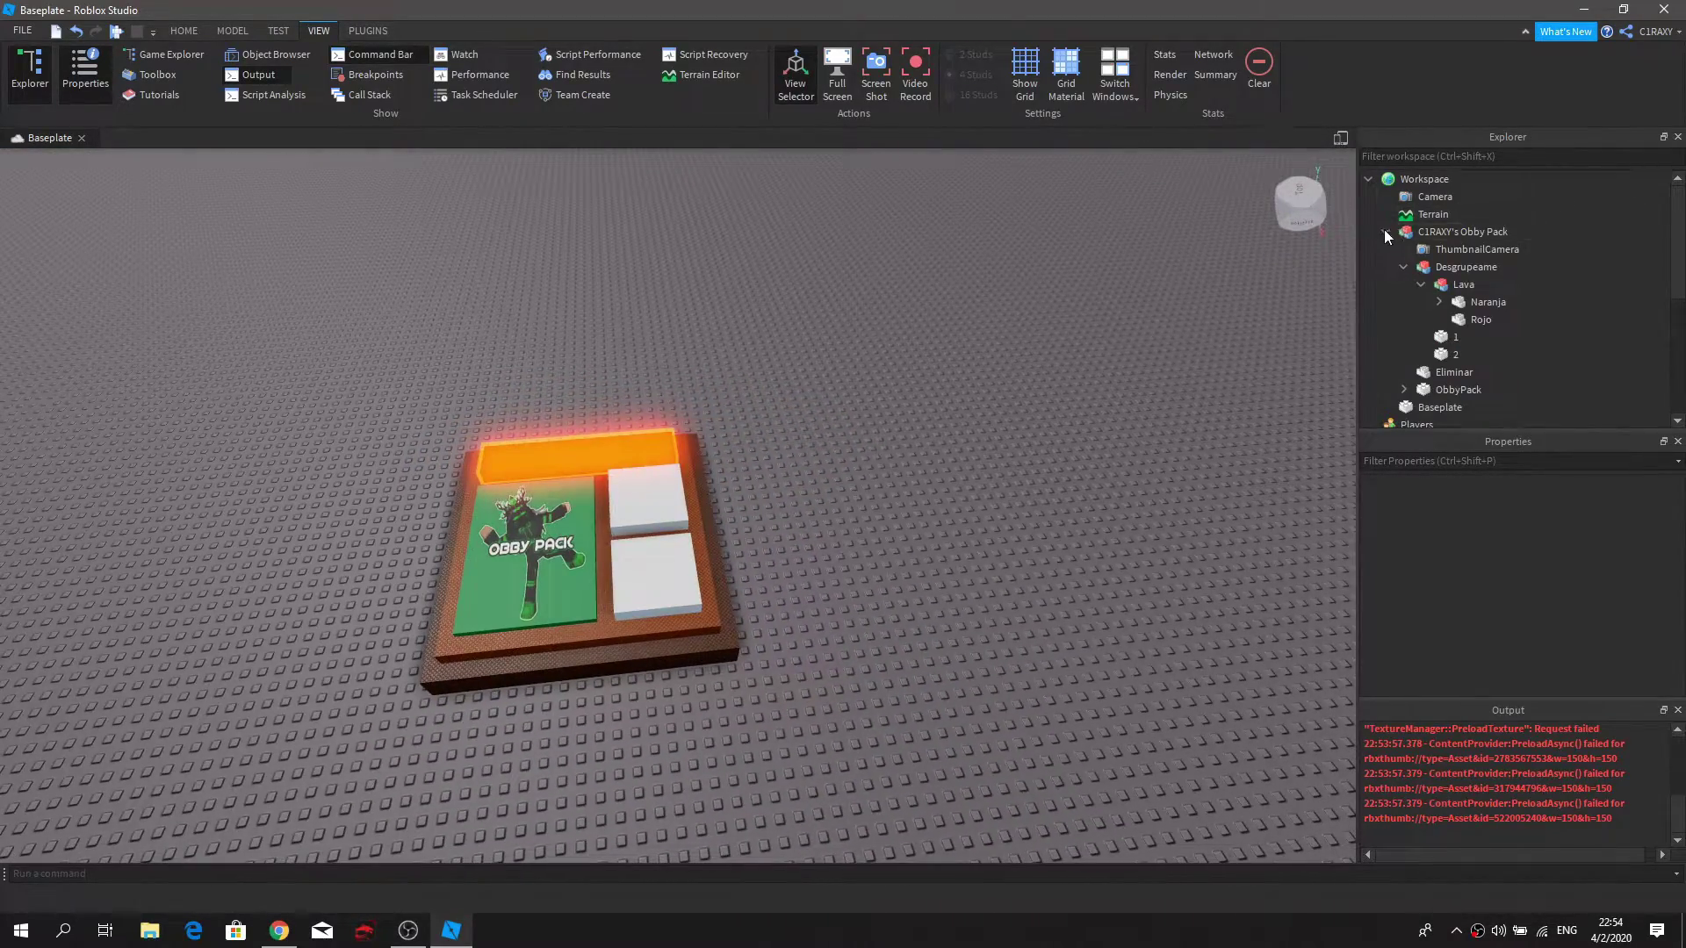
{"action": "left_click", "coordinate": [1387, 231]}
{"action": "scroll", "coordinate": [787, 418], "scroll_direction": "down", "scroll_amount": 1}
{"action": "left_click", "coordinate": [805, 490]}
{"action": "scroll", "coordinate": [826, 480], "scroll_direction": "up", "scroll_amount": 3}
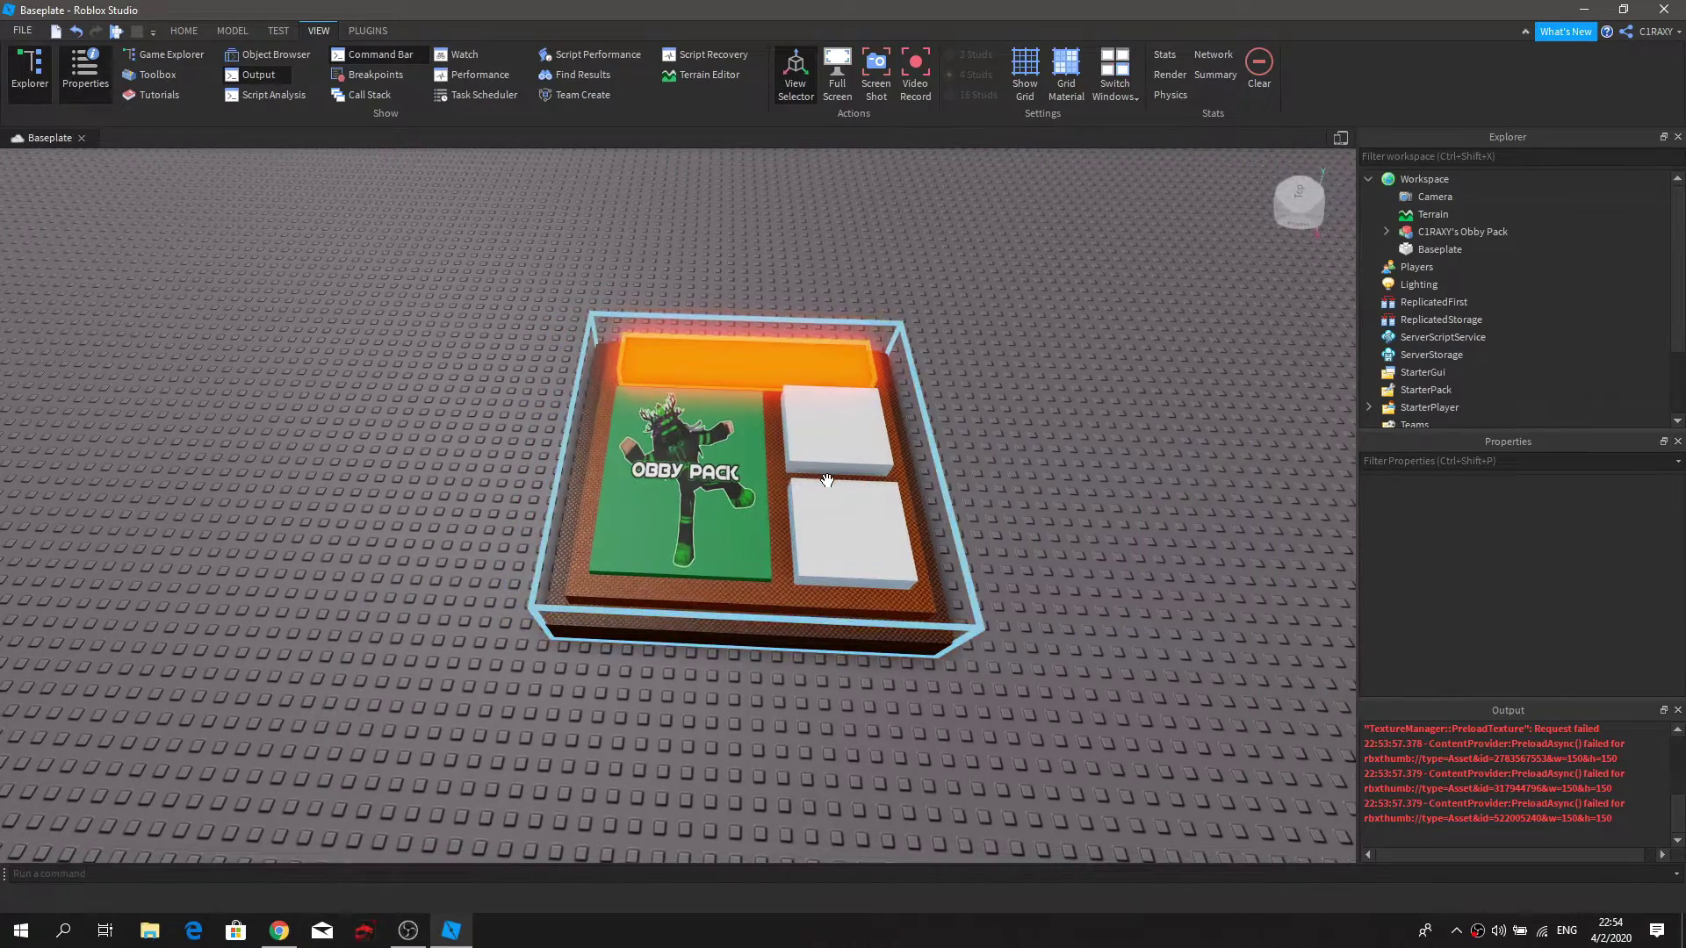
{"action": "left_click", "coordinate": [826, 480]}
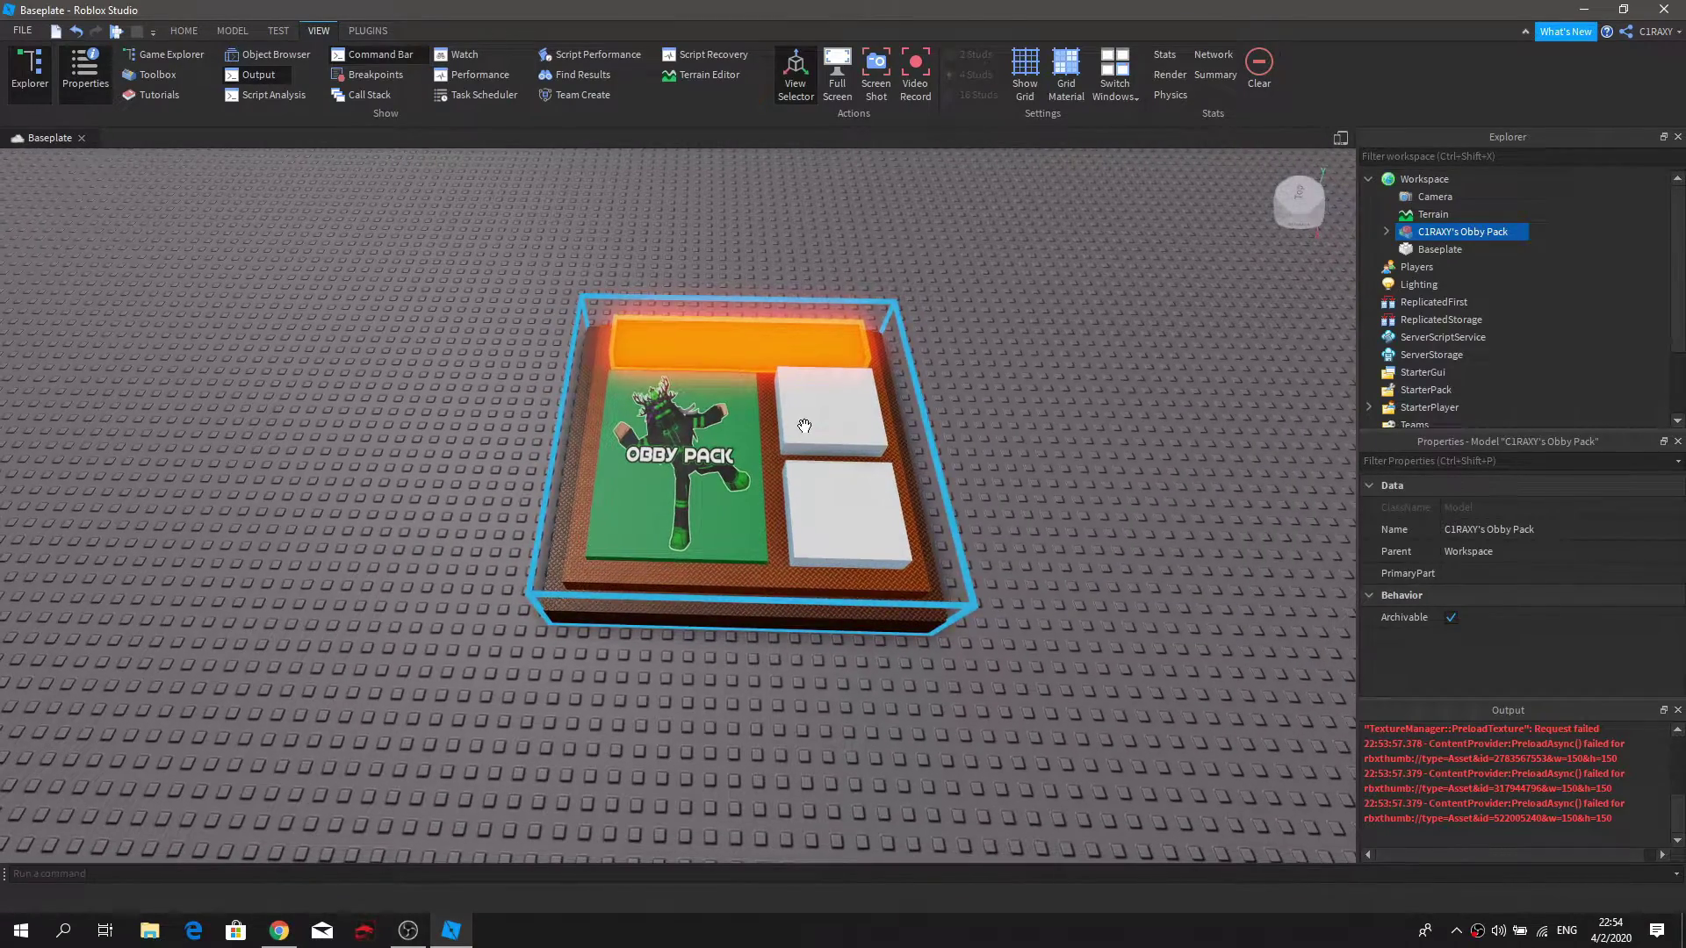
{"action": "right_click", "coordinate": [804, 426]}
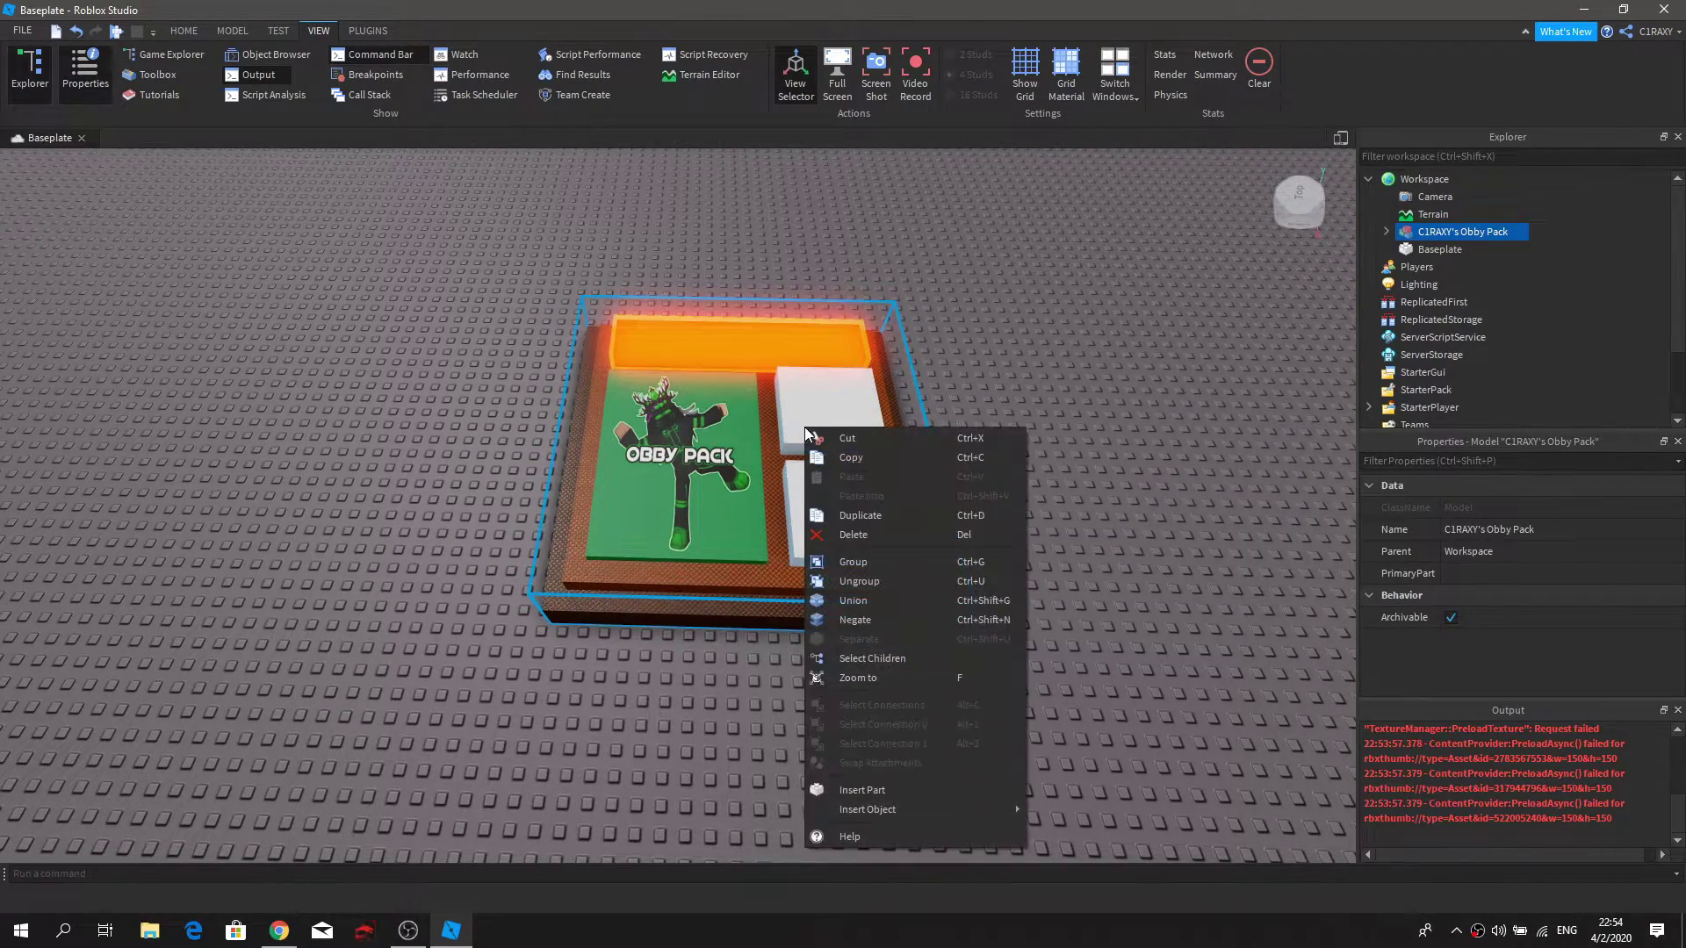
{"action": "left_click", "coordinate": [872, 581]}
Step: Move the Desgrupeame group and the green ObbyPack part off opposite sides of the brown base
{"action": "left_click", "coordinate": [983, 484]}
{"action": "key", "text": "d"}
{"action": "left_click_drag", "start_coordinate": [786, 483], "coordinate": [1182, 514]}
{"action": "left_click_drag", "start_coordinate": [668, 466], "coordinate": [439, 479]}
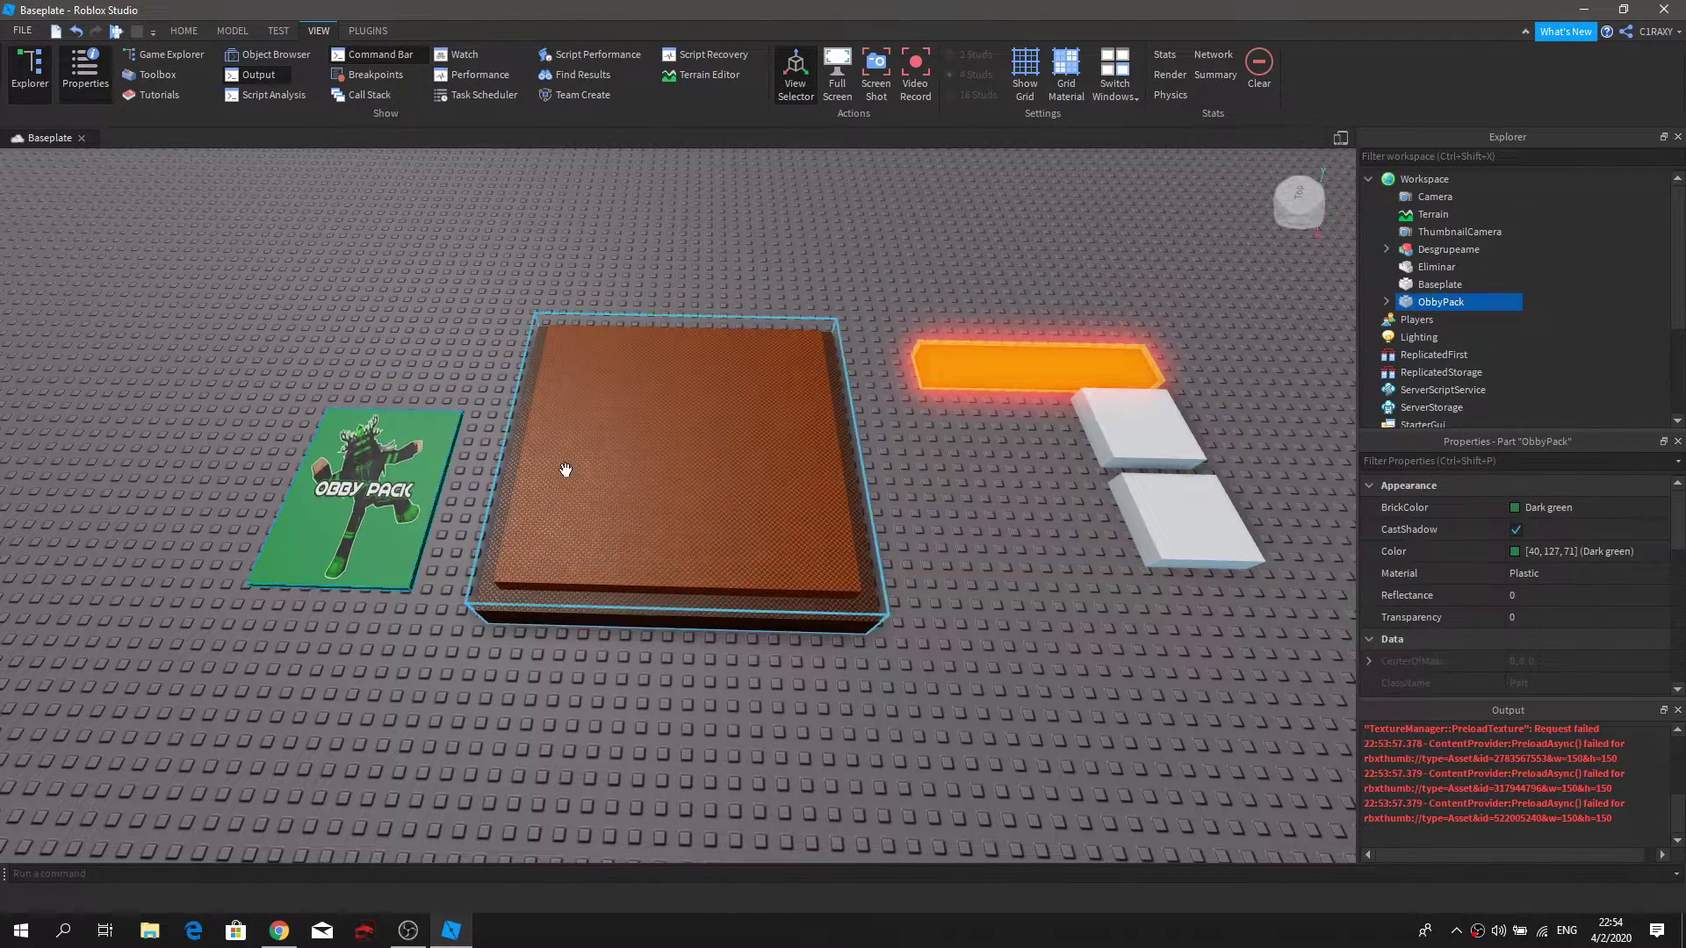
Step: Delete the brown diamond-plate base named Eliminar
{"action": "left_click", "coordinate": [546, 470]}
{"action": "key", "text": "a"}
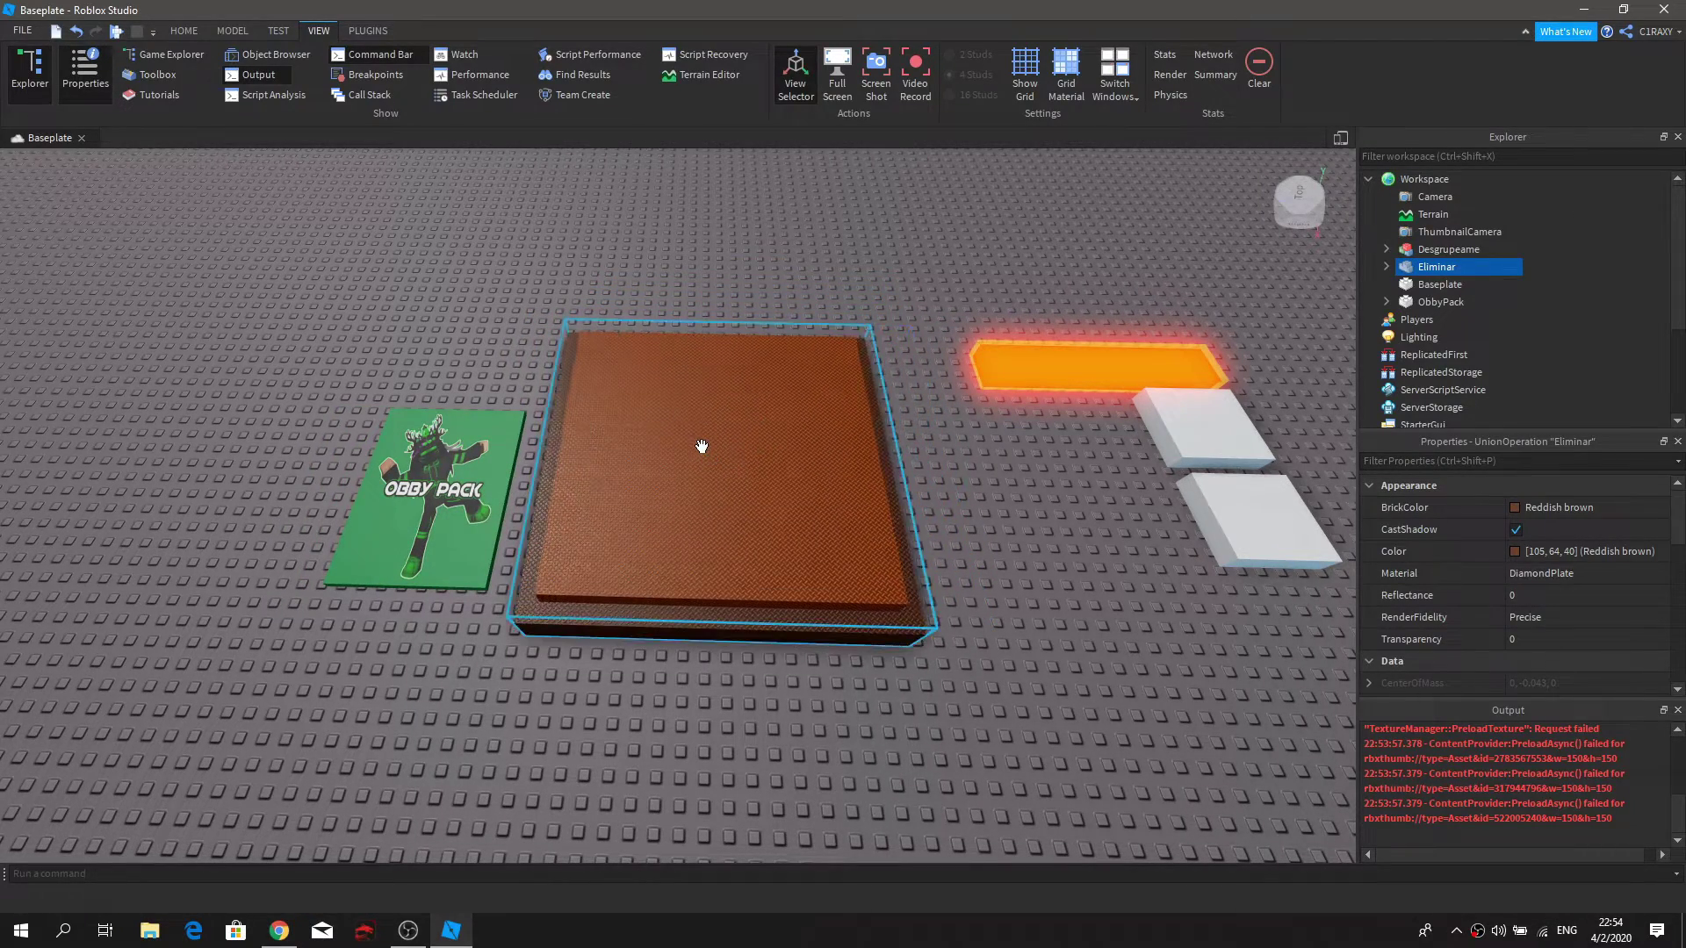
{"action": "right_click", "coordinate": [702, 446]}
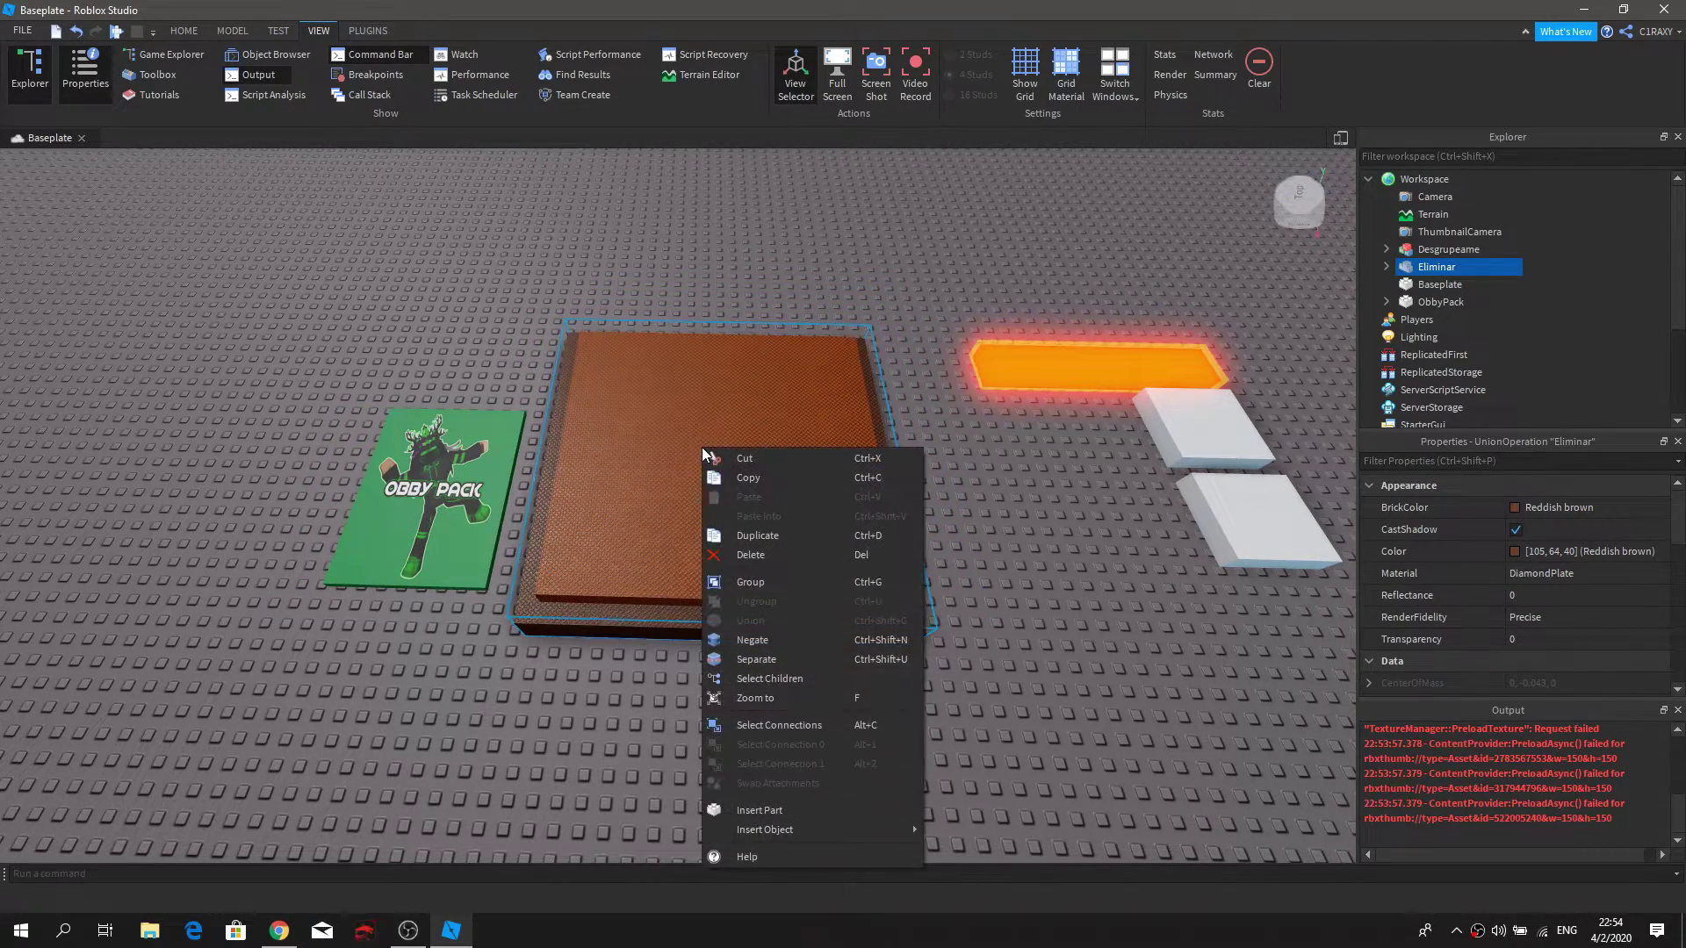
{"action": "left_click", "coordinate": [761, 557]}
Step: Move the Desgrupeame group closer to the green ObbyPack part and ungroup it
{"action": "key", "text": "d"}
{"action": "left_click_drag", "start_coordinate": [937, 383], "coordinate": [653, 467]}
{"action": "key", "text": "a"}
{"action": "left_click", "coordinate": [878, 508]}
{"action": "right_click_drag", "start_coordinate": [877, 508], "coordinate": [870, 562]}
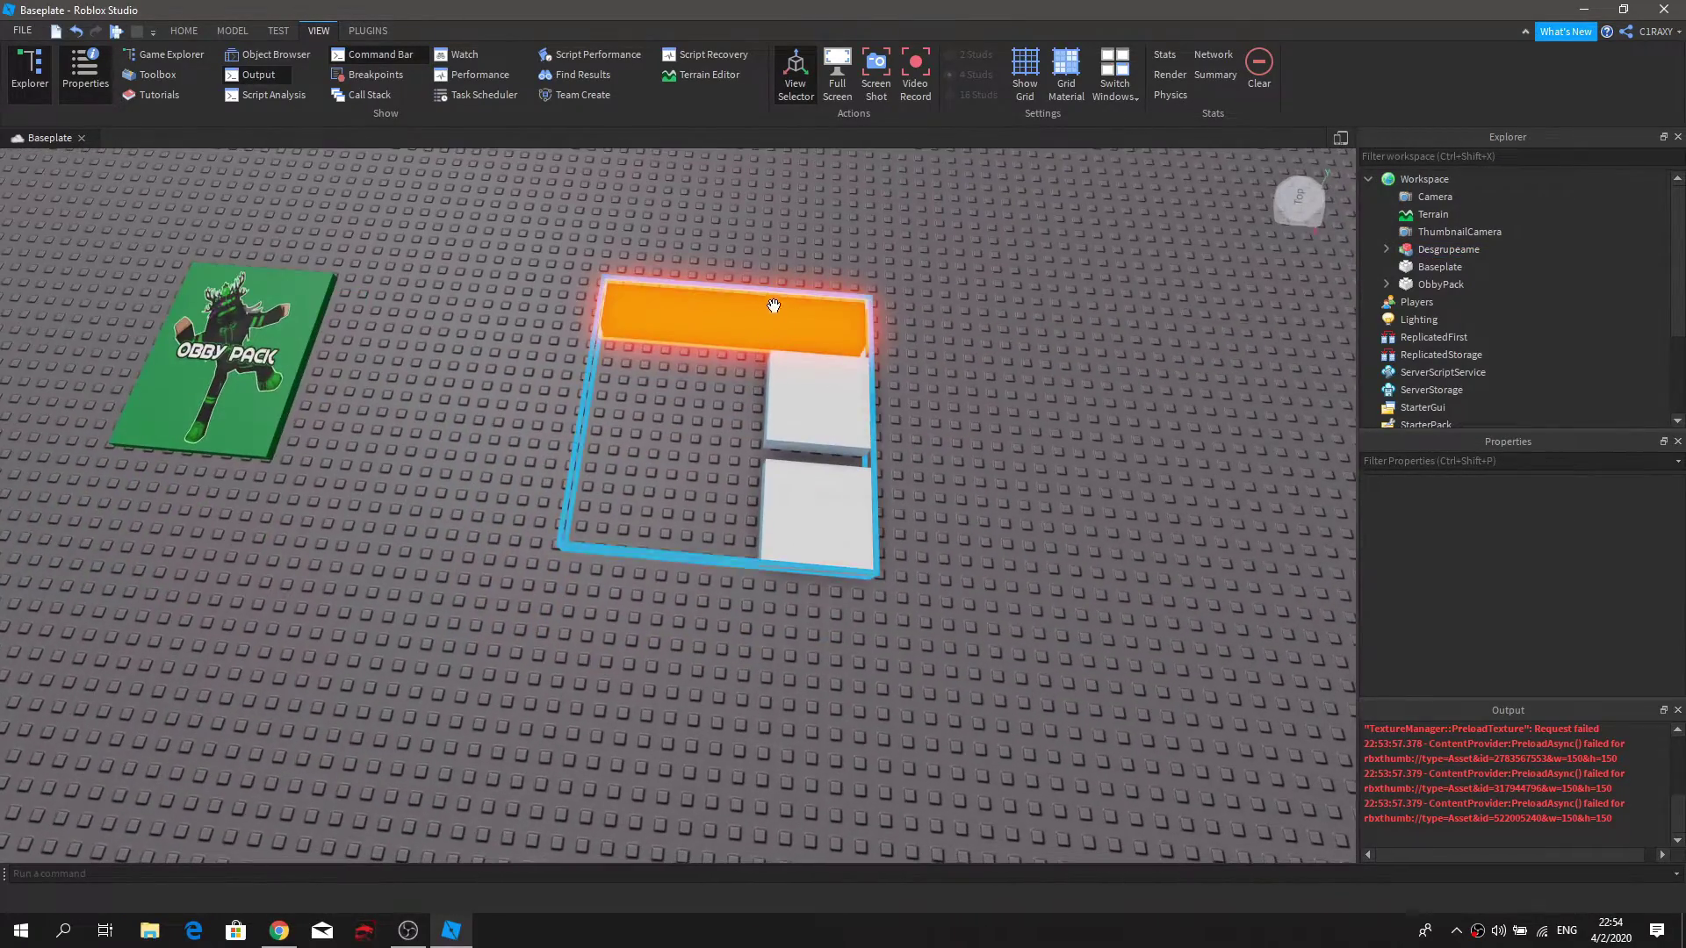
{"action": "right_click", "coordinate": [820, 389]}
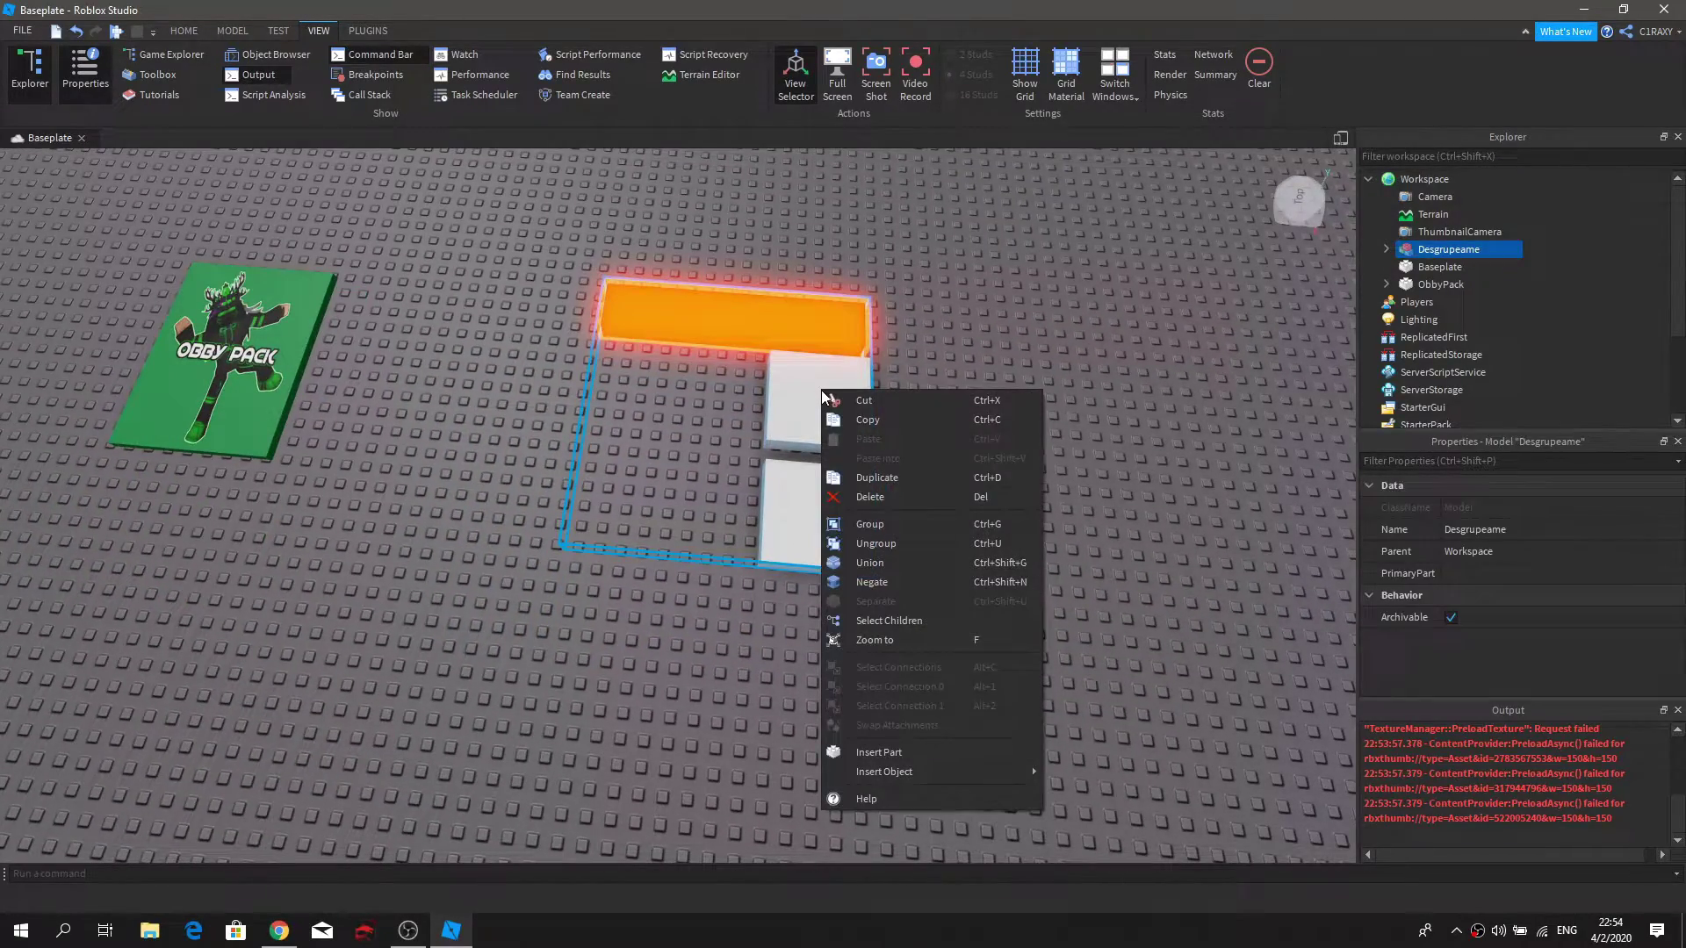
{"action": "left_click", "coordinate": [867, 543]}
{"action": "left_click", "coordinate": [966, 514]}
Step: Spread the Lava model and the two white parts apart on the baseplate
{"action": "right_click_drag", "start_coordinate": [966, 514], "coordinate": [978, 497]}
{"action": "scroll", "coordinate": [978, 497], "scroll_direction": "down", "scroll_amount": 2}
{"action": "left_click_drag", "start_coordinate": [762, 369], "coordinate": [792, 267]}
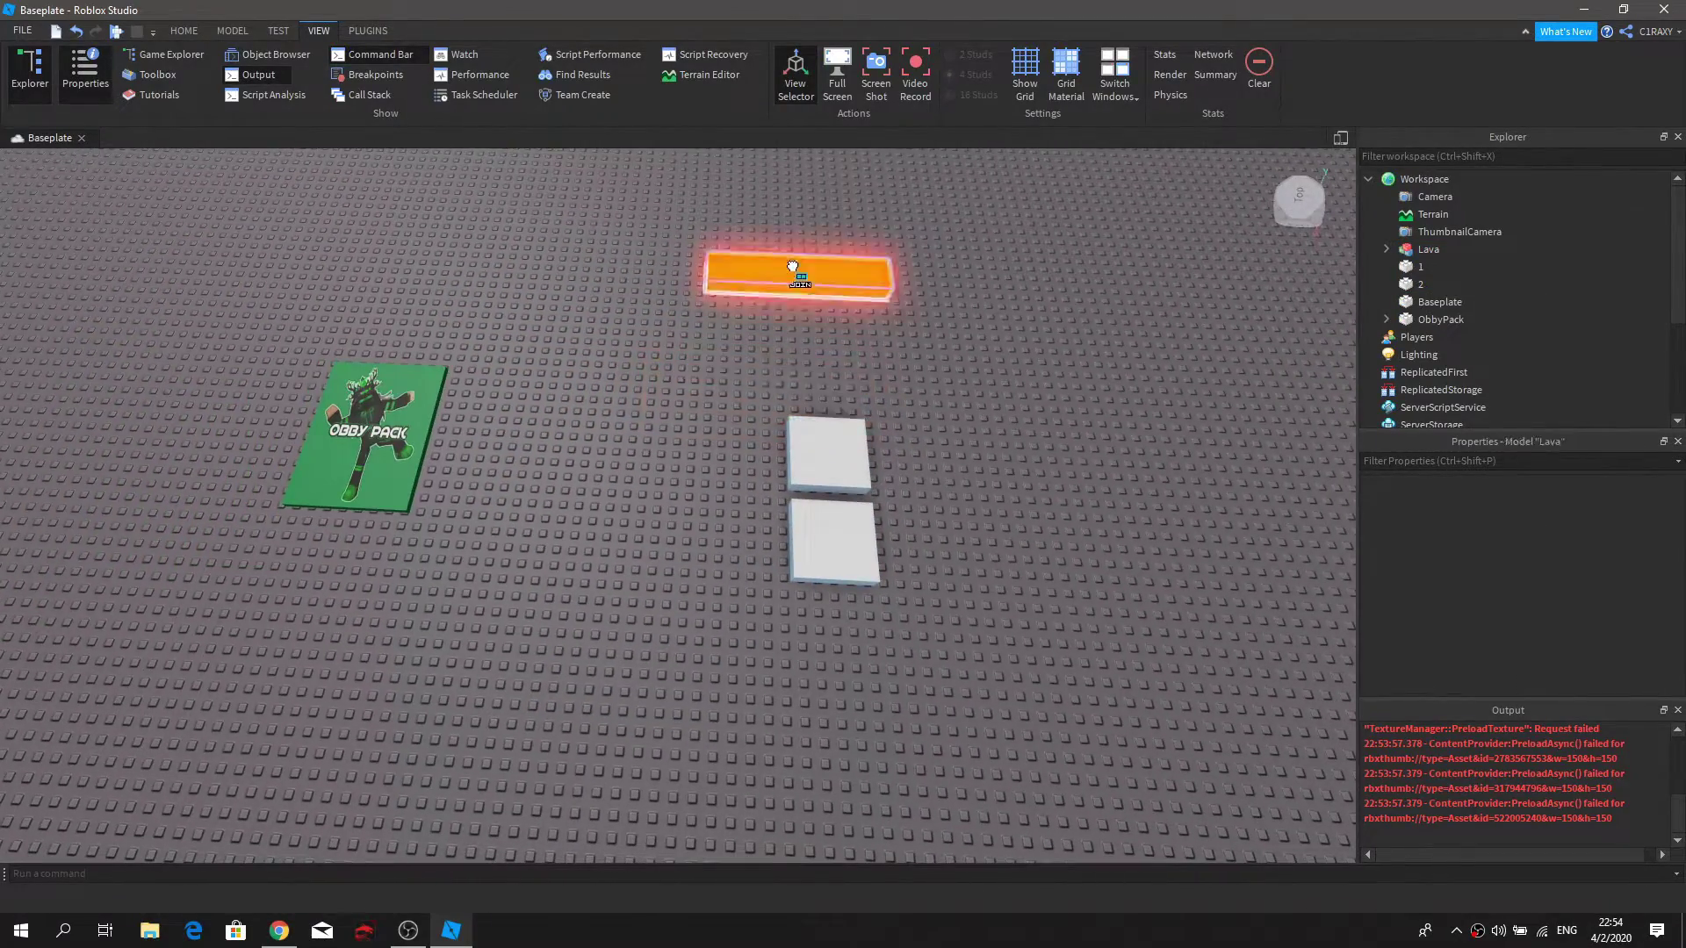
{"action": "left_click_drag", "start_coordinate": [809, 446], "coordinate": [1034, 363]}
{"action": "left_click_drag", "start_coordinate": [839, 560], "coordinate": [1086, 539]}
Step: Move the green ObbyPack part closer to the lava and white parts, and select it
{"action": "left_click", "coordinate": [812, 546]}
{"action": "right_click_drag", "start_coordinate": [811, 547], "coordinate": [810, 544]}
{"action": "key", "text": "a"}
{"action": "left_click_drag", "start_coordinate": [495, 546], "coordinate": [752, 516]}
{"action": "left_click", "coordinate": [866, 408]}
{"action": "key", "text": "a"}
{"action": "right_click_drag", "start_coordinate": [866, 408], "coordinate": [867, 407]}
{"action": "key", "text": "d"}
{"action": "right_click_drag", "start_coordinate": [774, 514], "coordinate": [774, 514]}
{"action": "key", "text": "a"}
{"action": "key", "text": "d"}
{"action": "scroll", "coordinate": [742, 395], "scroll_direction": "down", "scroll_amount": 2}
{"action": "left_click", "coordinate": [757, 523]}
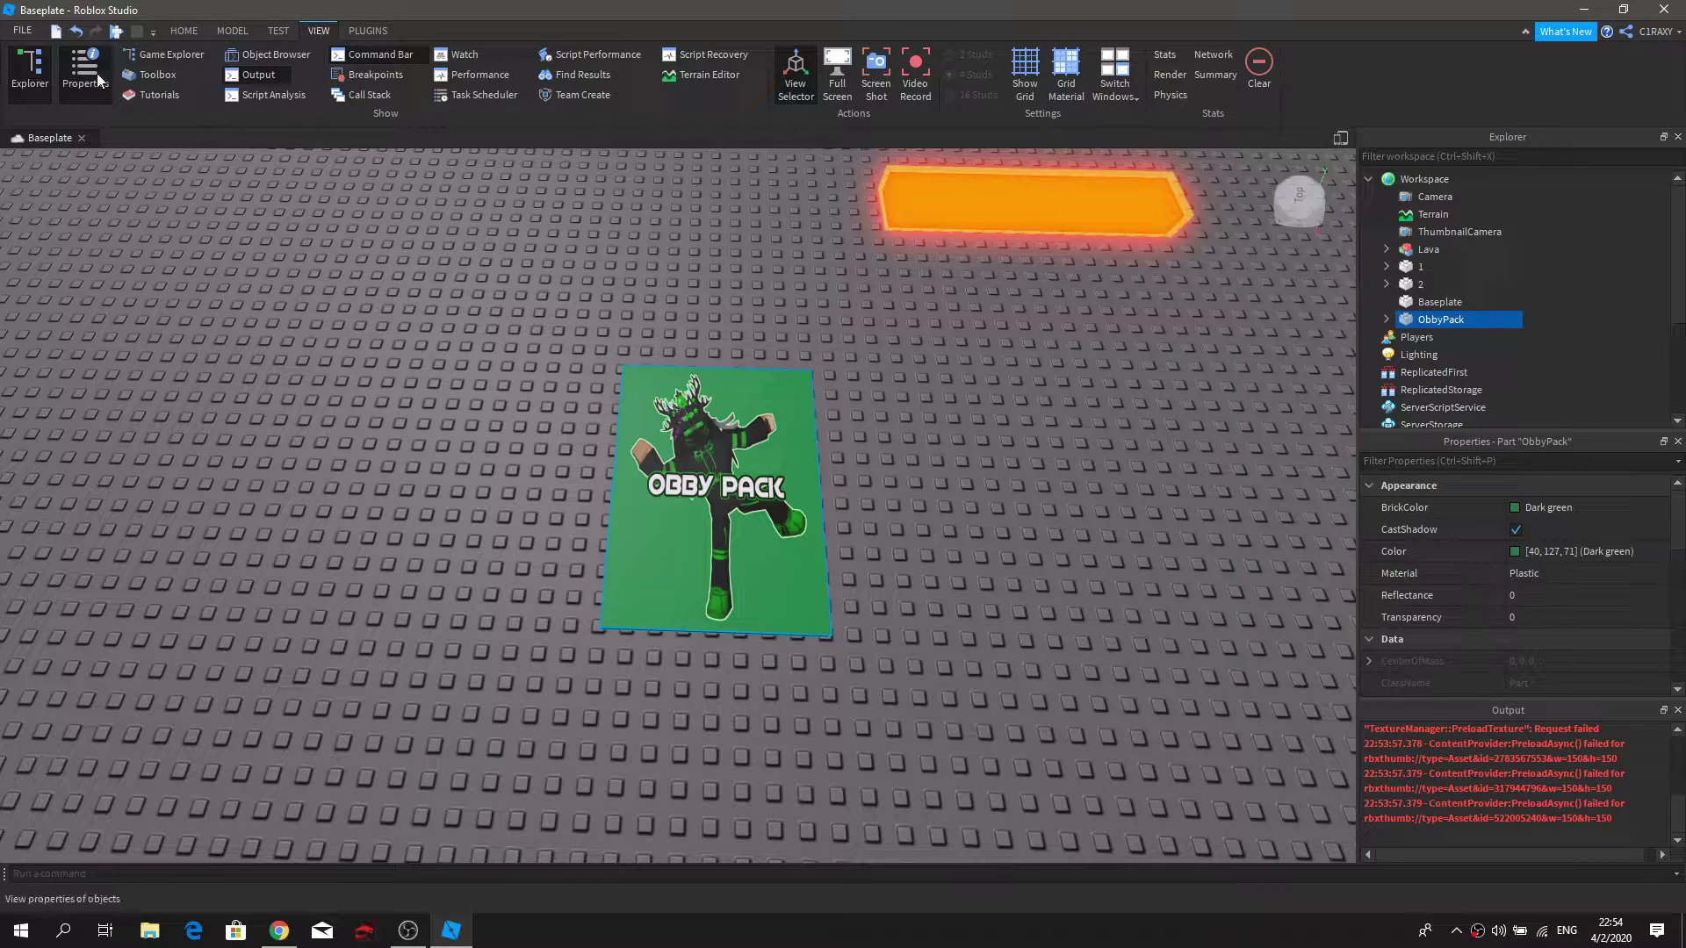
Step: Hide and reshow the Explorer, and make it taller
{"action": "left_click", "coordinate": [32, 74]}
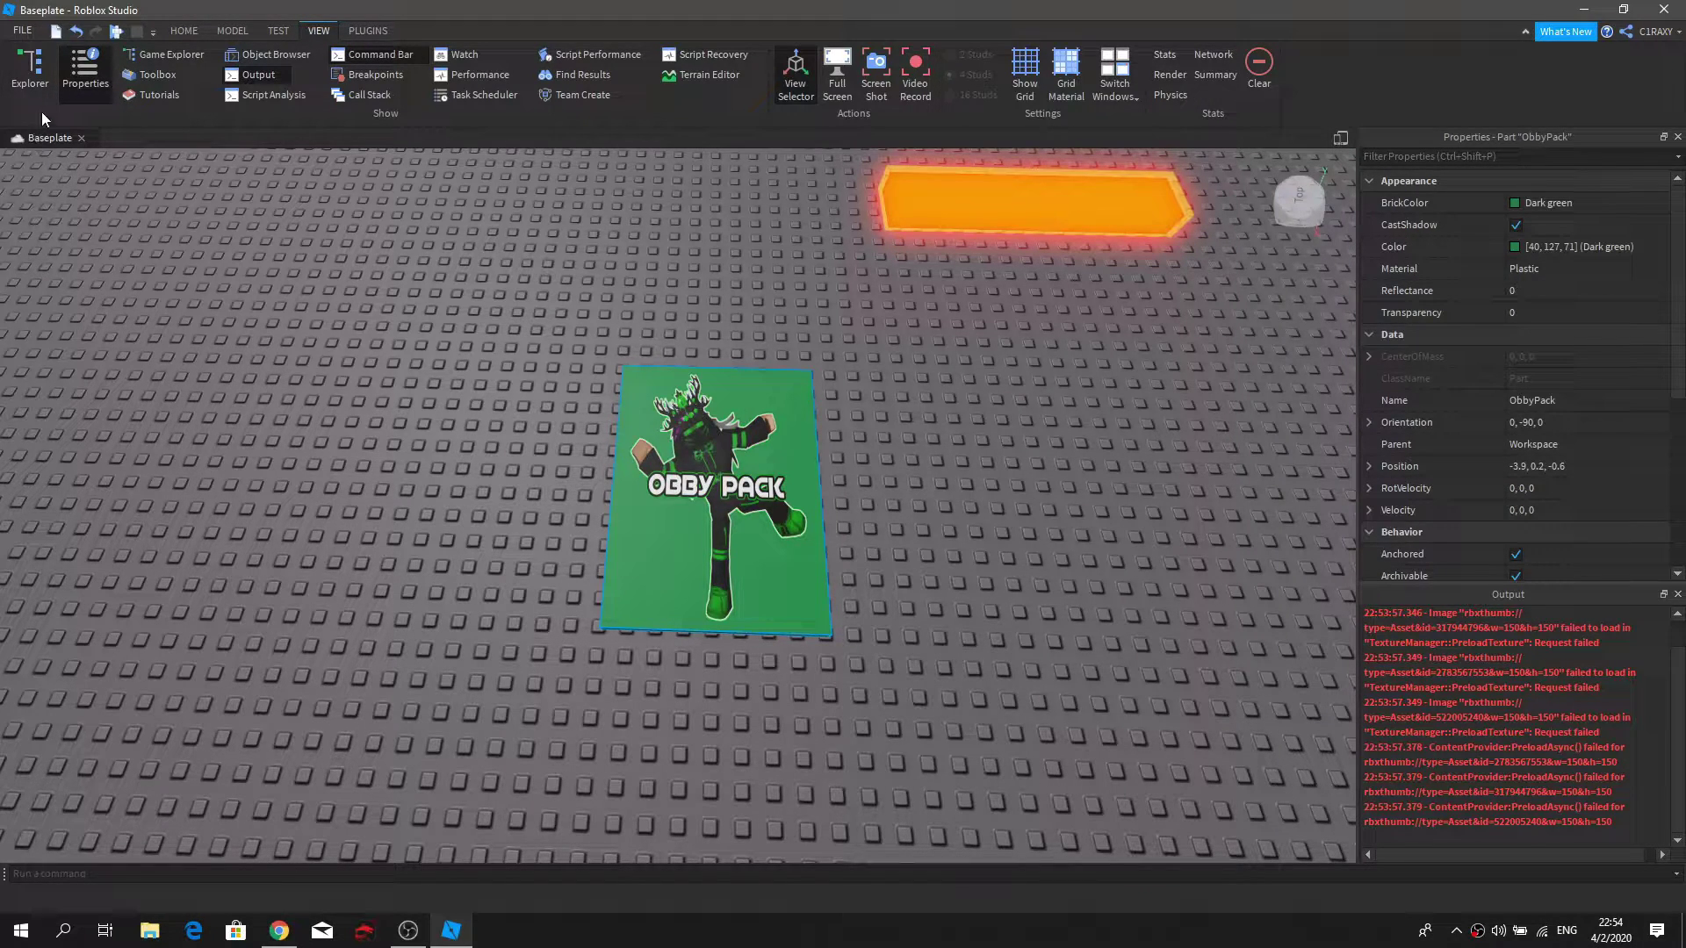
{"action": "left_click", "coordinate": [37, 90]}
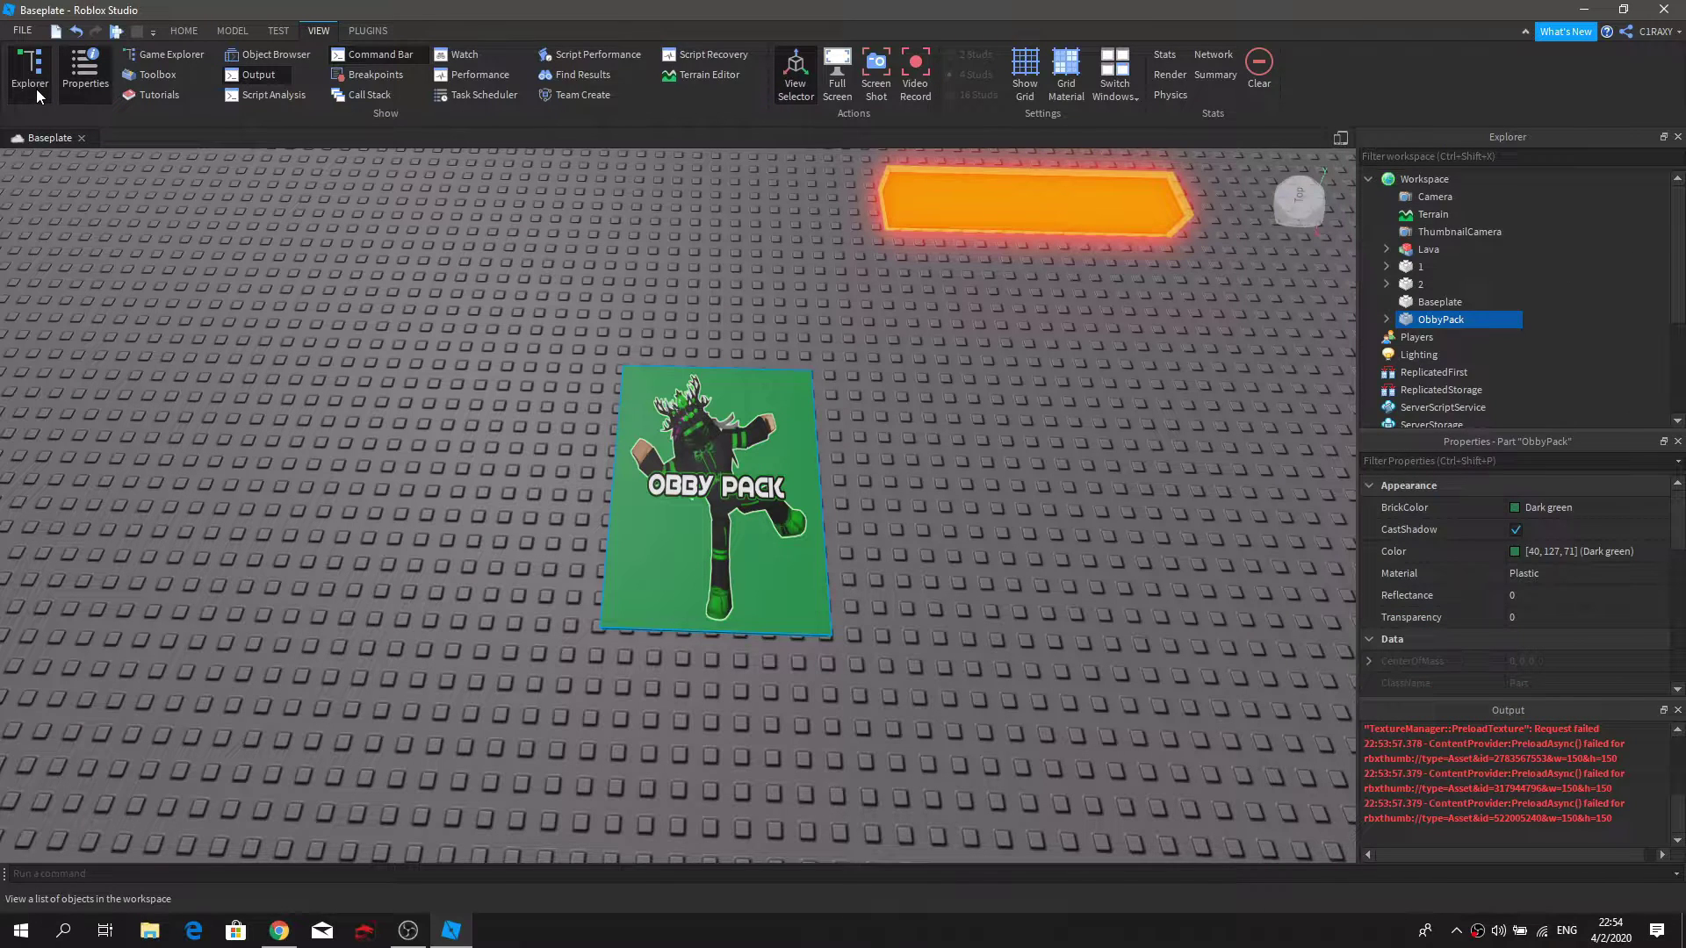
{"action": "left_click", "coordinate": [983, 500]}
{"action": "right_click_drag", "start_coordinate": [982, 500], "coordinate": [848, 524]}
{"action": "left_click_drag", "start_coordinate": [1533, 431], "coordinate": [1525, 499]}
Step: Delete the Ignorar image and the Weld from inside the ObbyPack part
{"action": "left_click", "coordinate": [718, 470]}
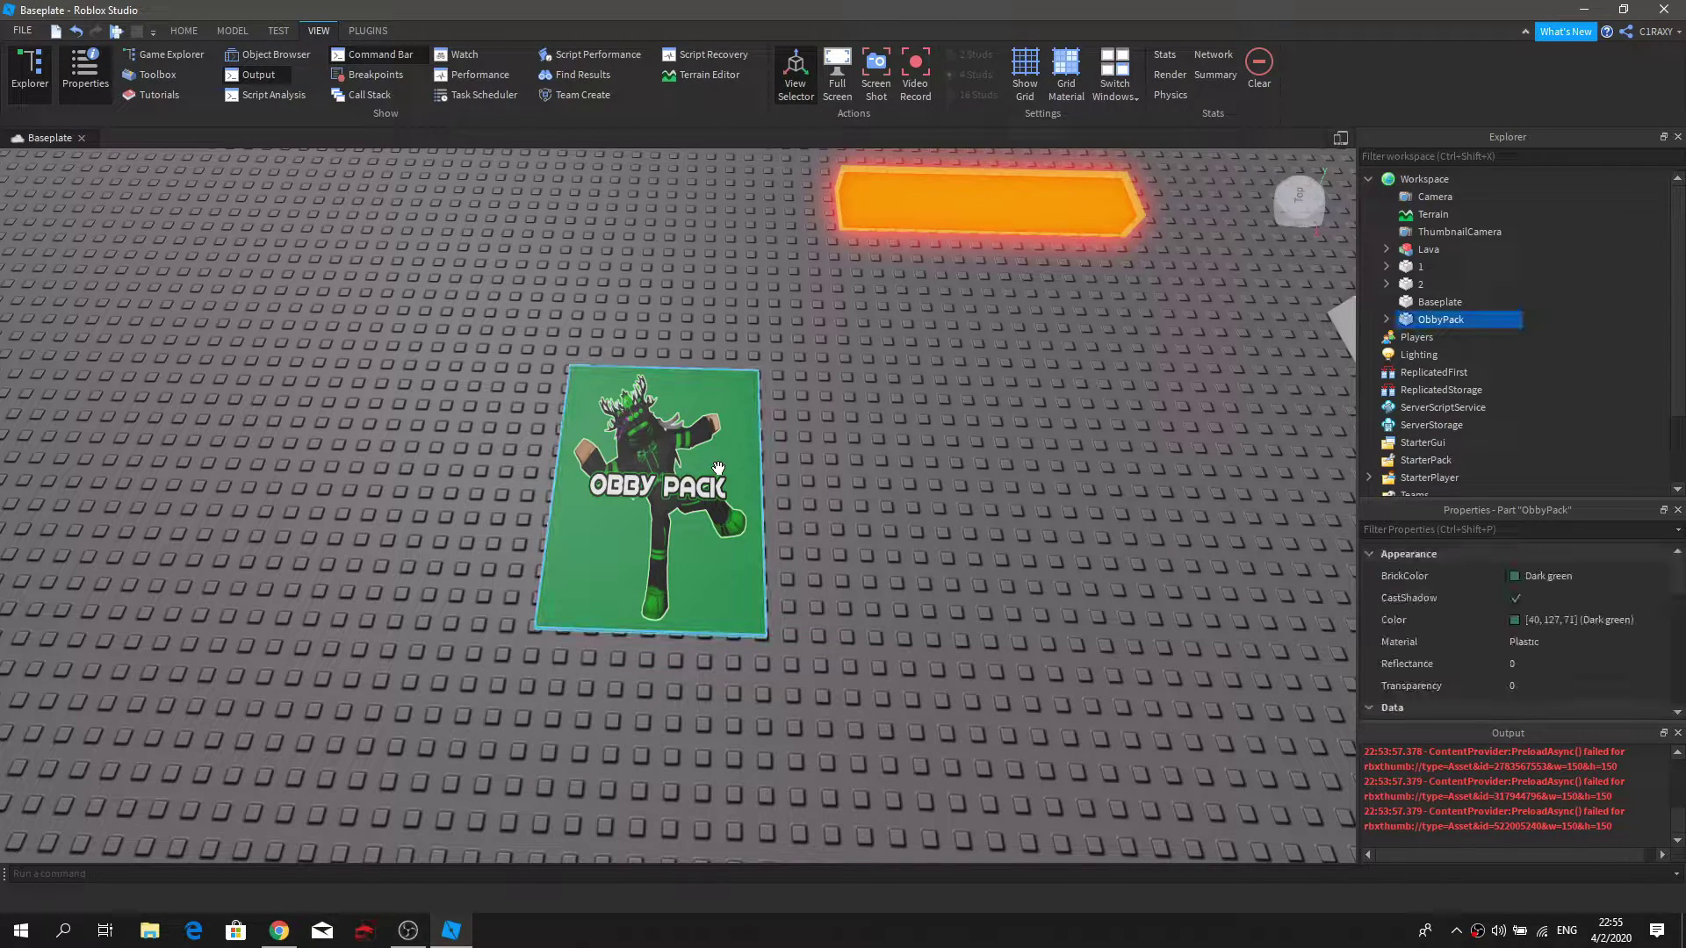
{"action": "left_click", "coordinate": [1388, 320]}
{"action": "scroll", "coordinate": [1412, 303], "scroll_direction": "down", "scroll_amount": 1}
{"action": "scroll", "coordinate": [1434, 308], "scroll_direction": "up", "scroll_amount": 1}
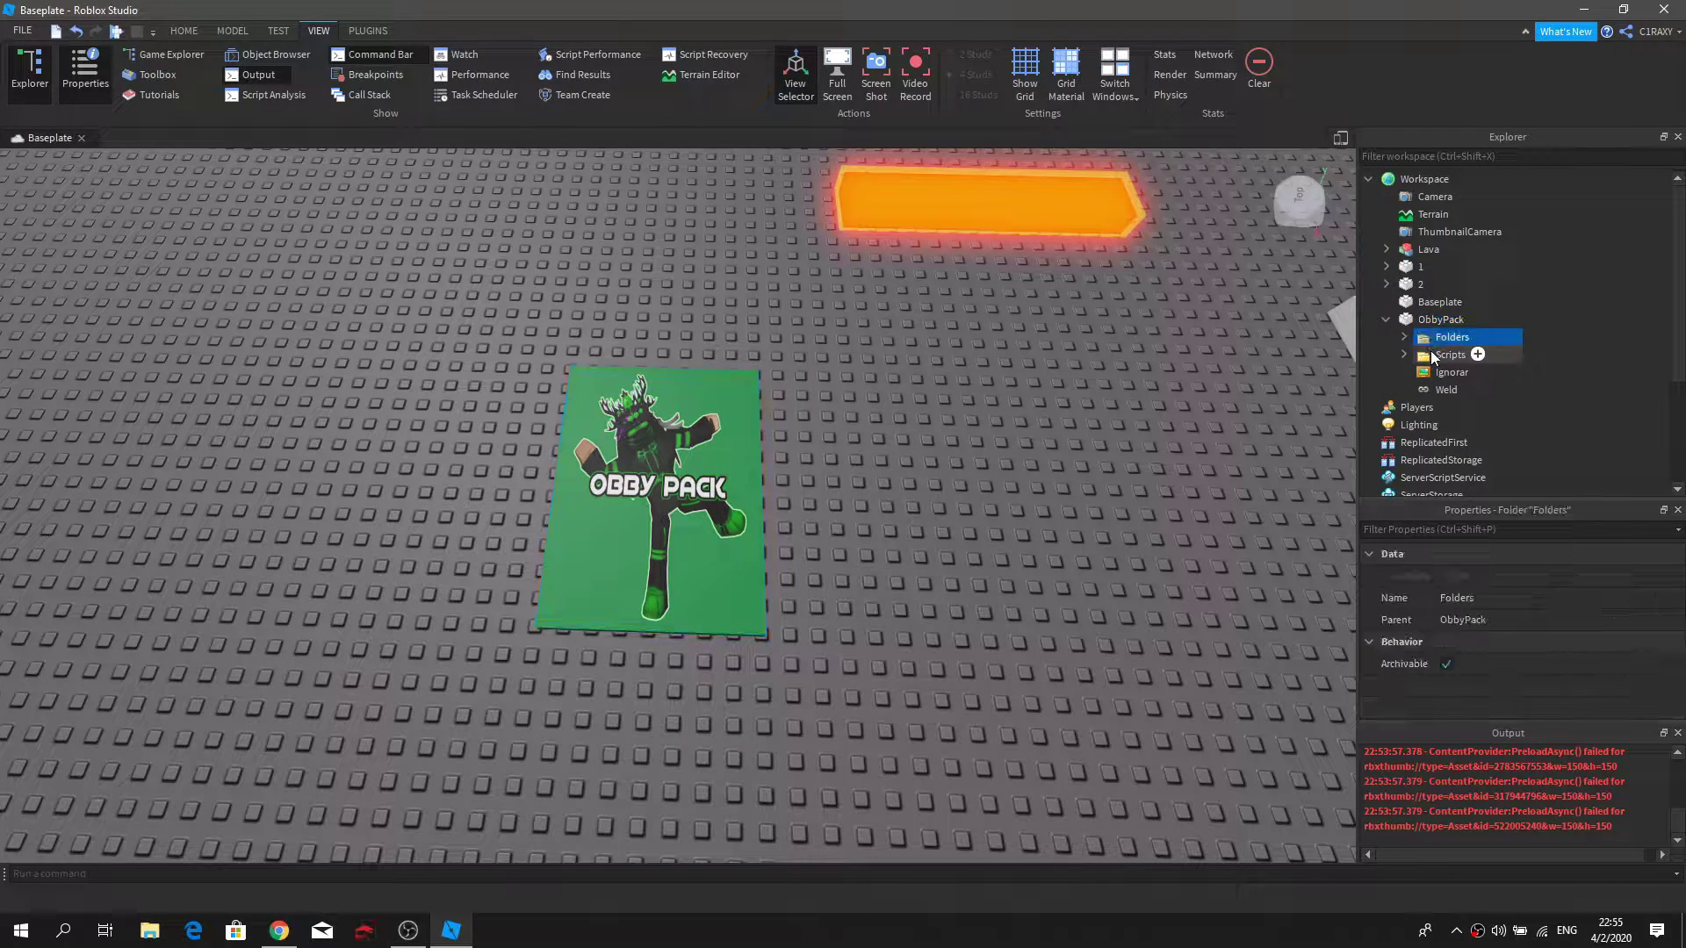
{"action": "left_click", "coordinate": [1443, 388]}
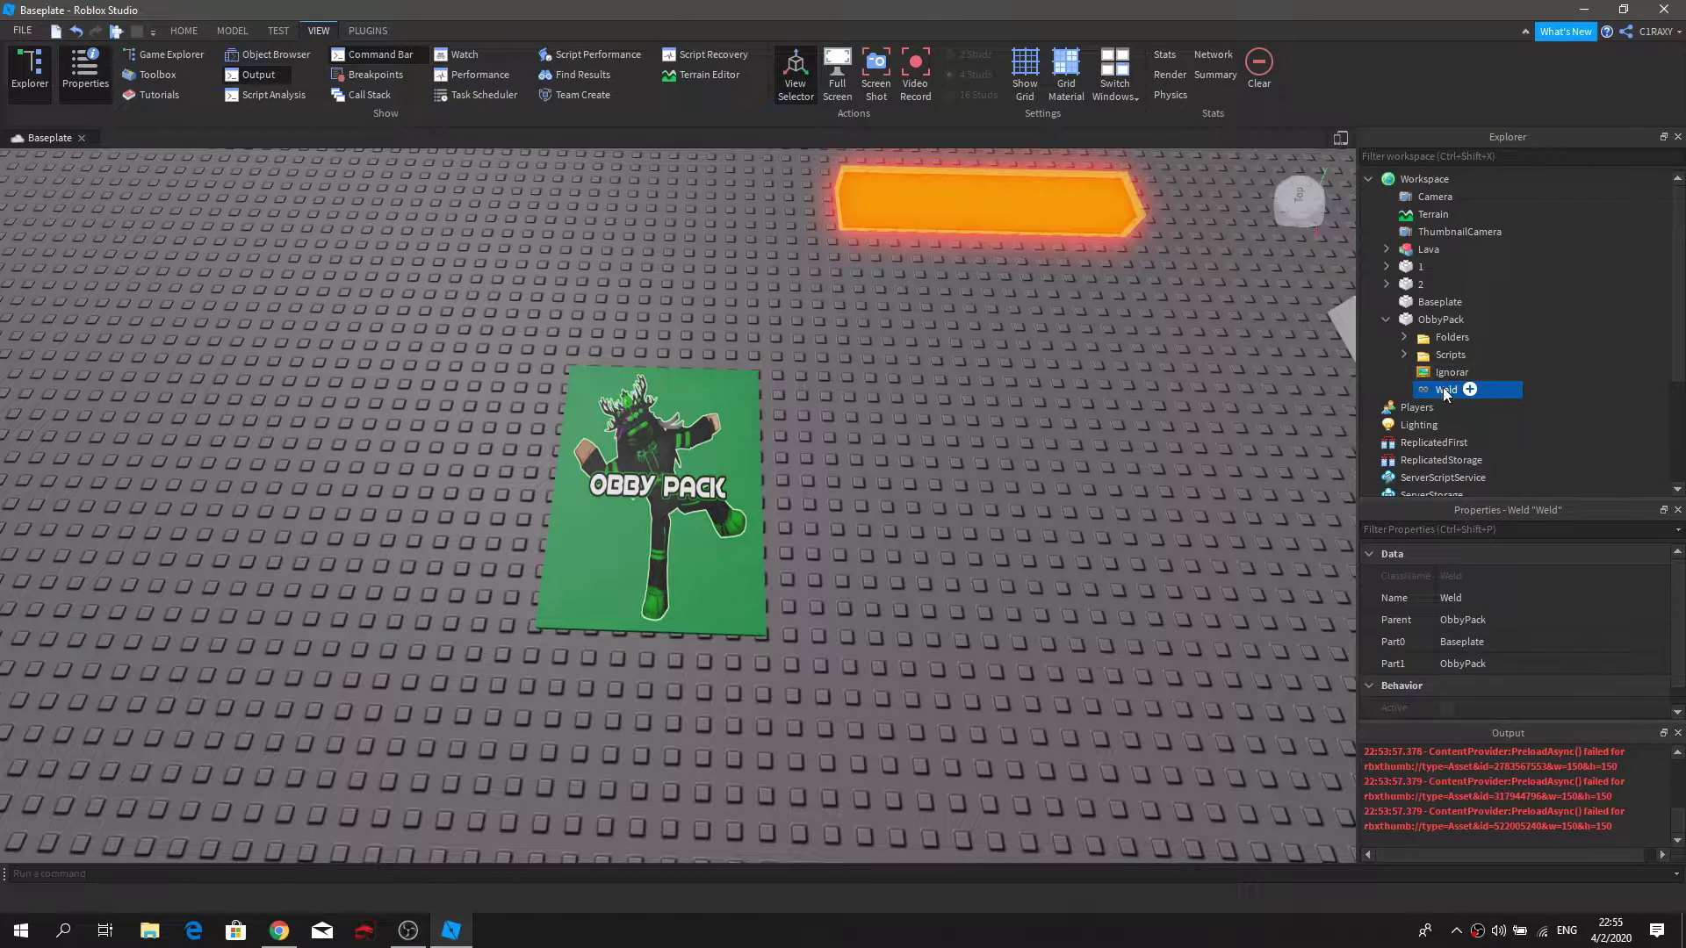
{"action": "left_click", "coordinate": [1442, 374]}
{"action": "key", "text": "Delete"}
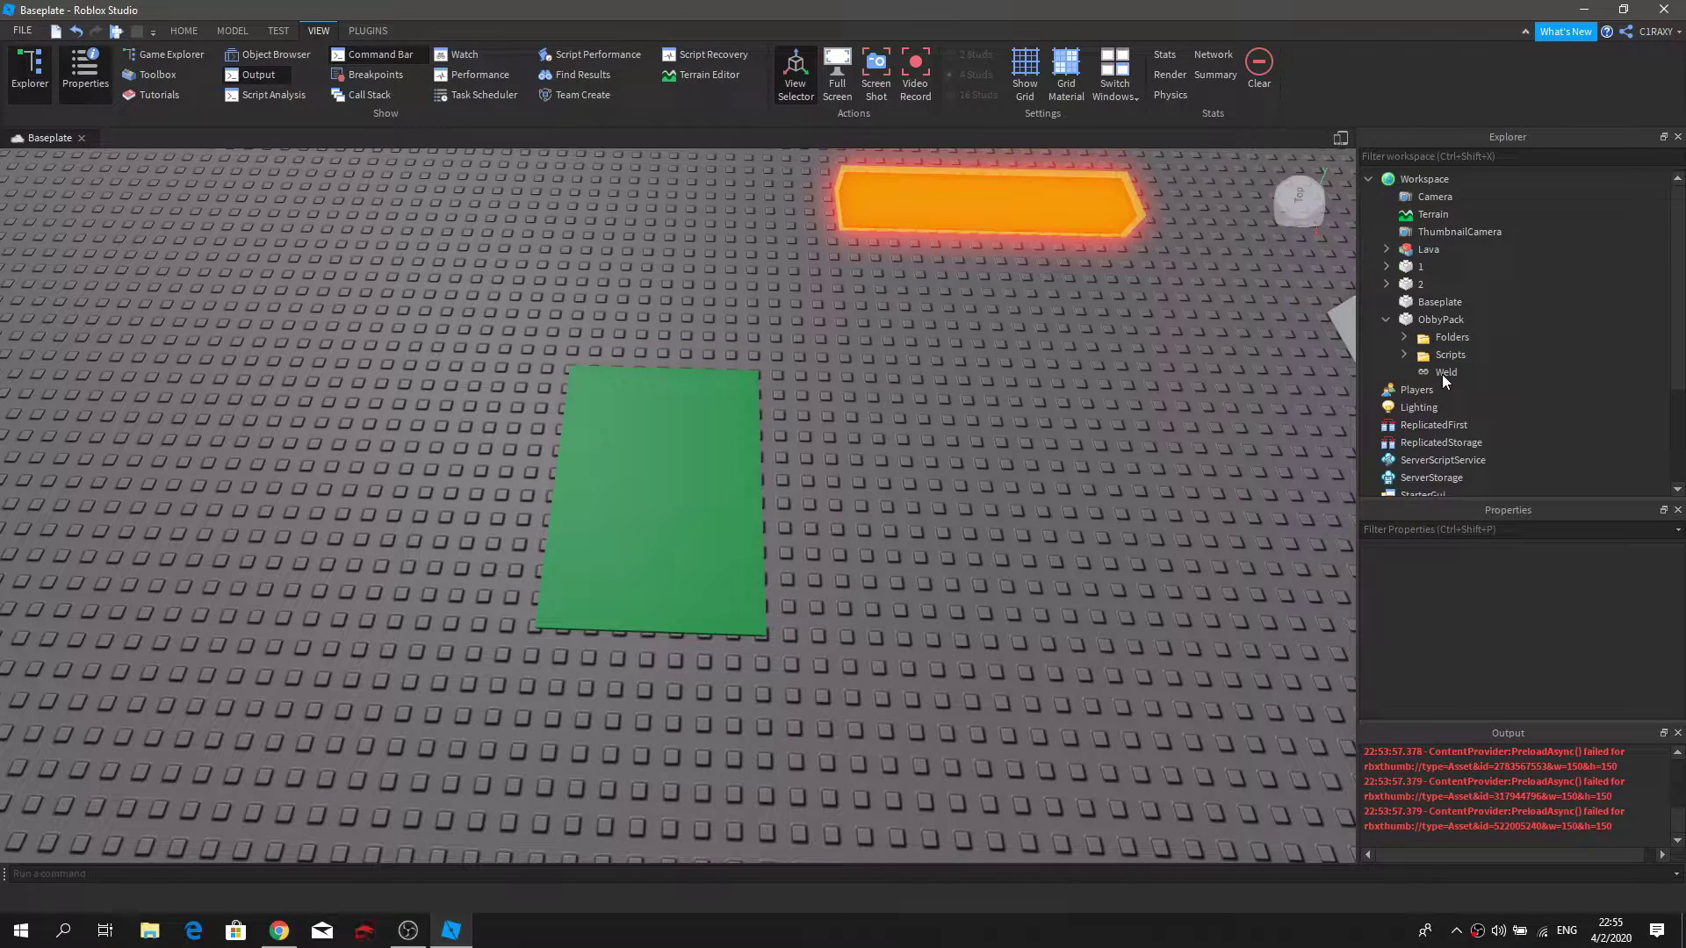
{"action": "left_click", "coordinate": [1442, 374]}
{"action": "key", "text": "Delete"}
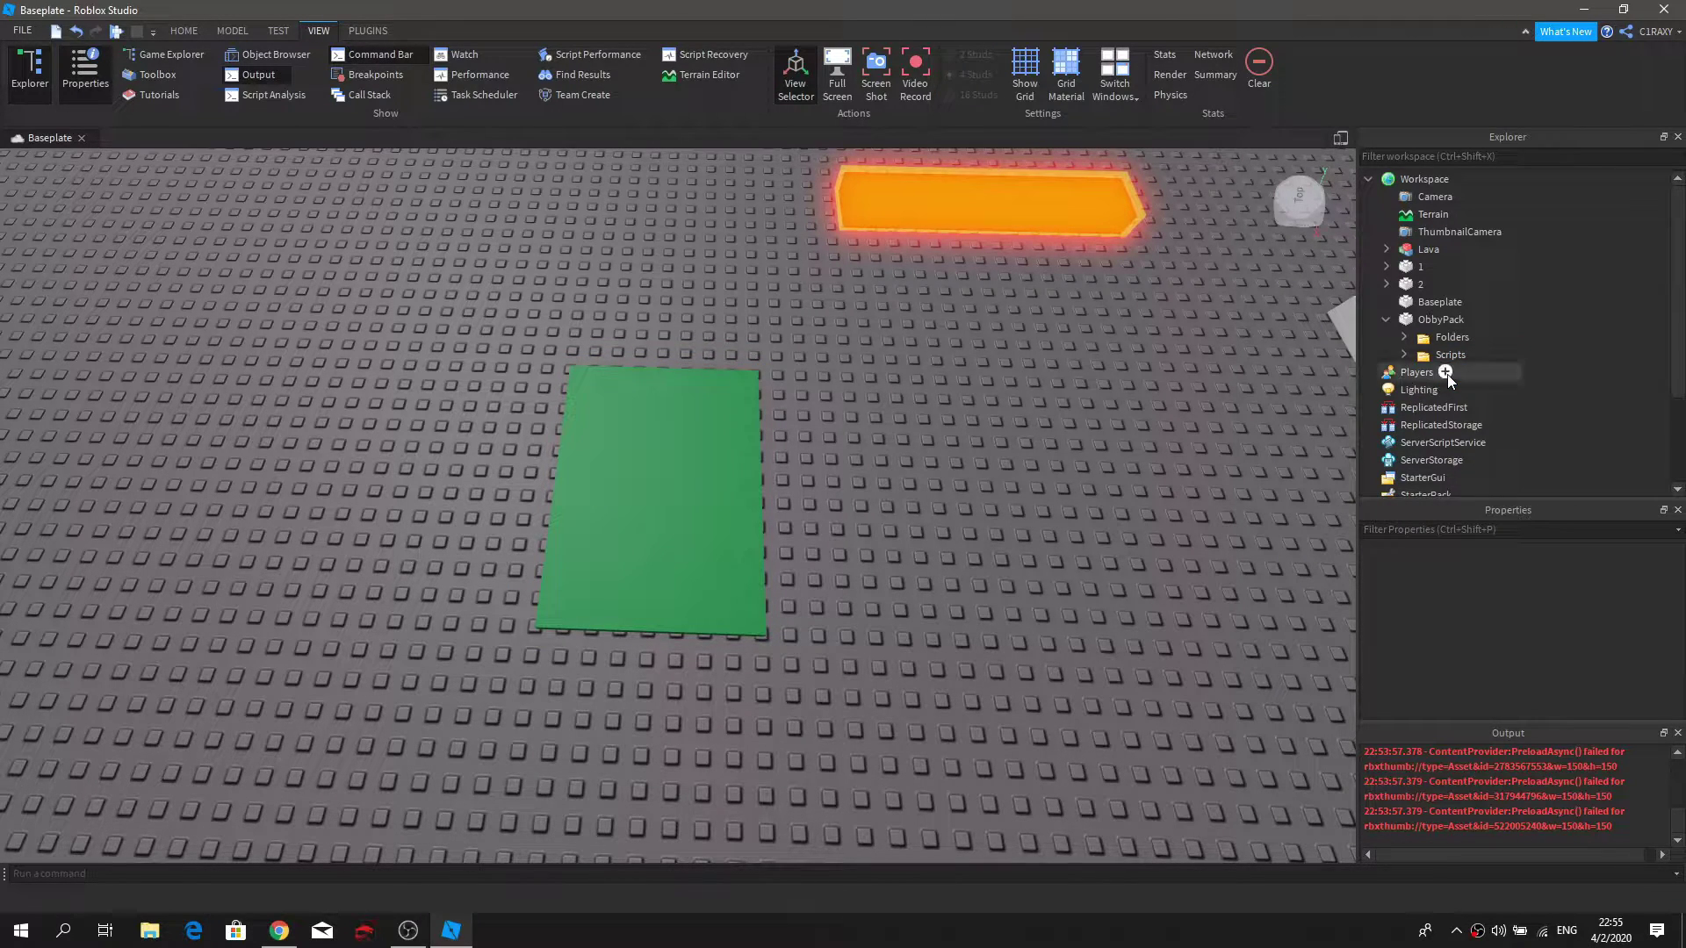
Step: Move the Eventos folder from ObbyPack's Folders folder into ReplicatedStorage
{"action": "left_click", "coordinate": [1406, 338]}
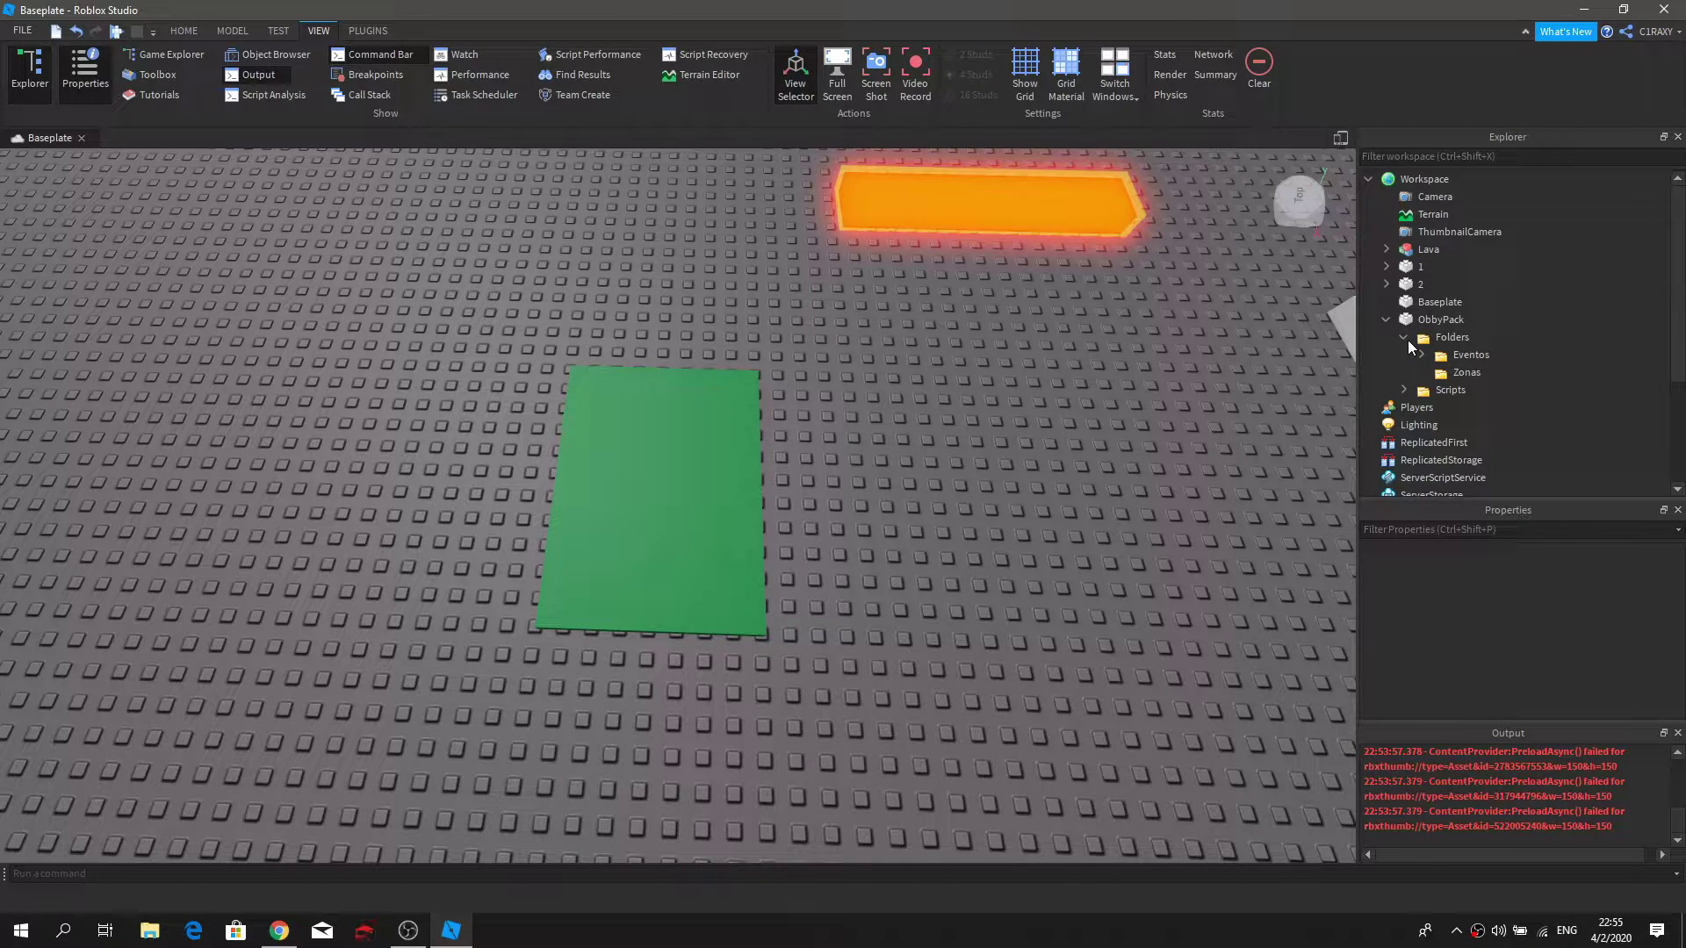
{"action": "mouse_move", "coordinate": [1458, 352]}
{"action": "mouse_move", "coordinate": [1453, 357]}
{"action": "left_mouse_down"}
{"action": "mouse_move", "coordinate": [1469, 324]}
{"action": "mouse_move", "coordinate": [1497, 325]}
{"action": "mouse_move", "coordinate": [1474, 329]}
{"action": "mouse_move", "coordinate": [1473, 352]}
{"action": "left_mouse_up"}
{"action": "scroll", "coordinate": [1462, 316], "scroll_direction": "down", "scroll_amount": 1}
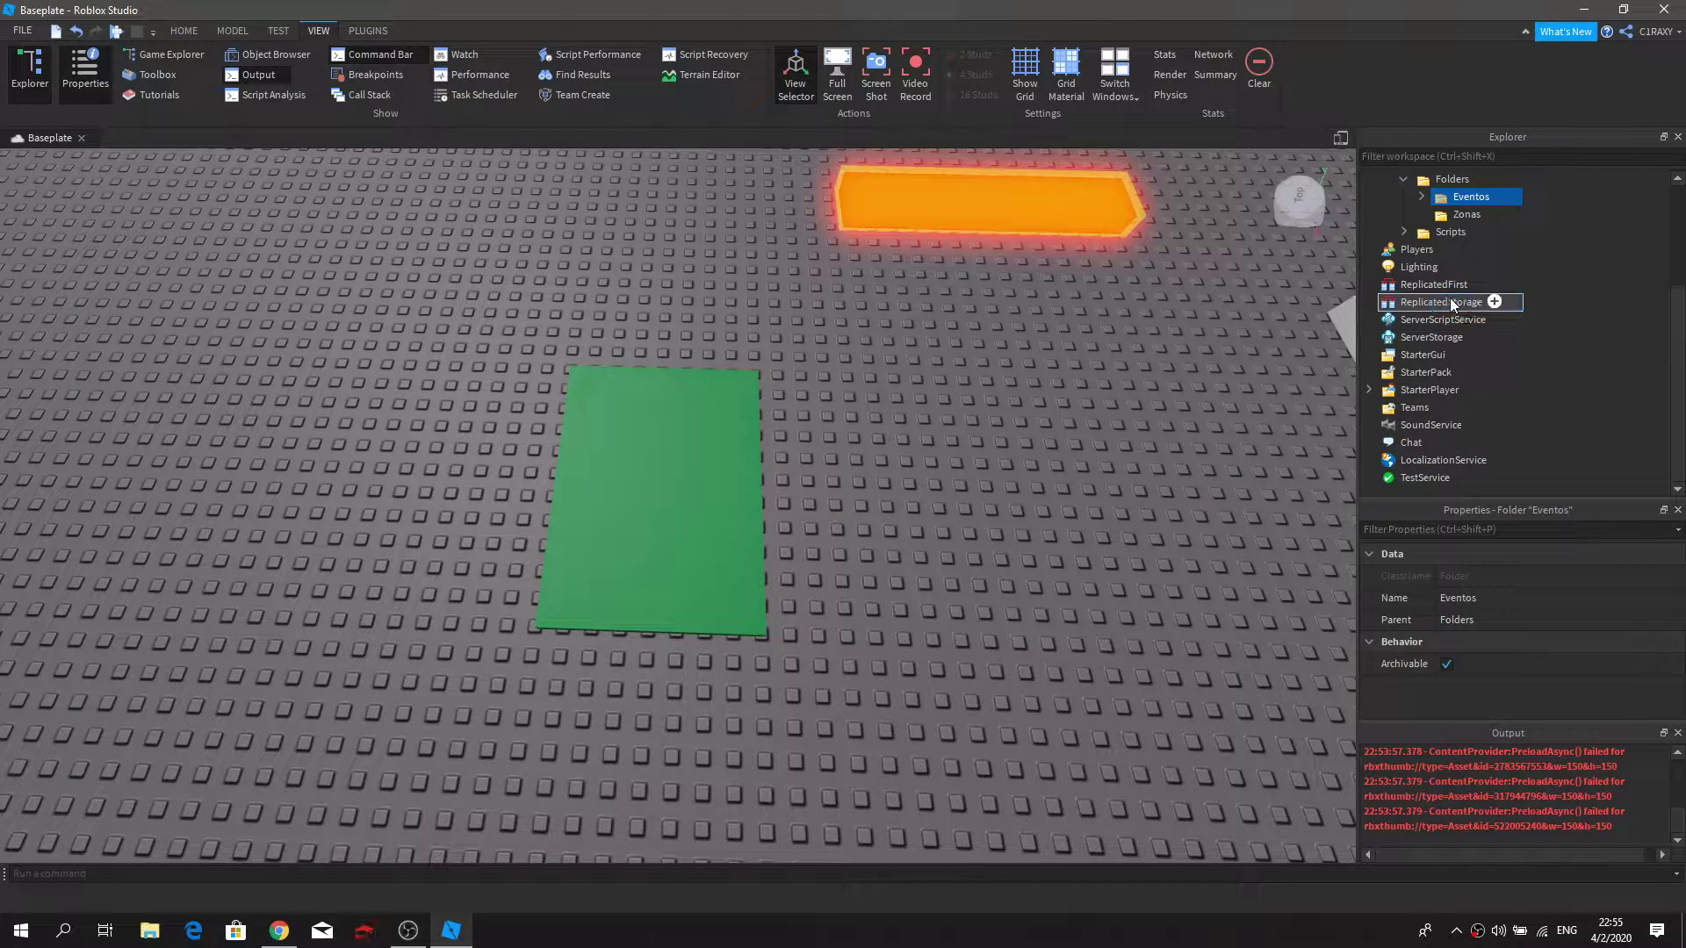
{"action": "scroll", "coordinate": [1387, 299], "scroll_direction": "up", "scroll_amount": 3}
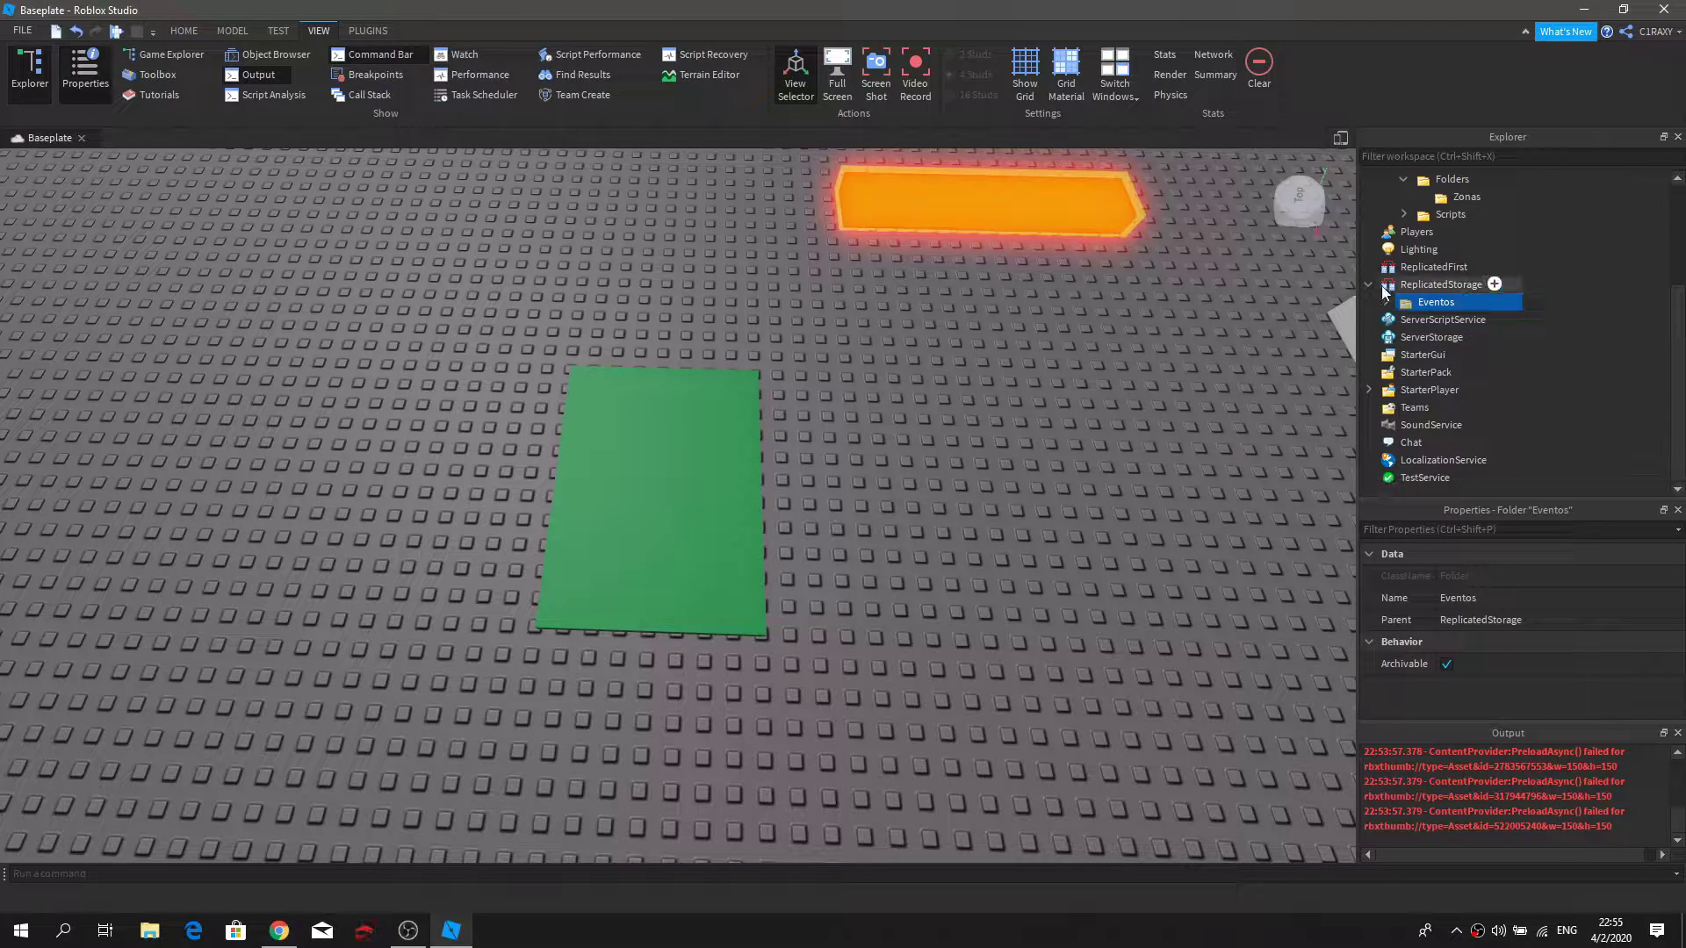
Step: Move the Zonas folder out of ObbyPack's Folders folder into StarterGui
{"action": "left_click", "coordinate": [1460, 355]}
{"action": "left_click_drag", "start_coordinate": [1456, 360], "coordinate": [1420, 355]}
{"action": "scroll", "coordinate": [1495, 366], "scroll_direction": "down", "scroll_amount": 3}
Step: Delete the emptied Folders folder from the ObbyPack part
{"action": "scroll", "coordinate": [1493, 360], "scroll_direction": "up", "scroll_amount": 3}
{"action": "left_click", "coordinate": [1438, 339]}
{"action": "right_click", "coordinate": [1437, 339]}
{"action": "left_click", "coordinate": [1491, 408]}
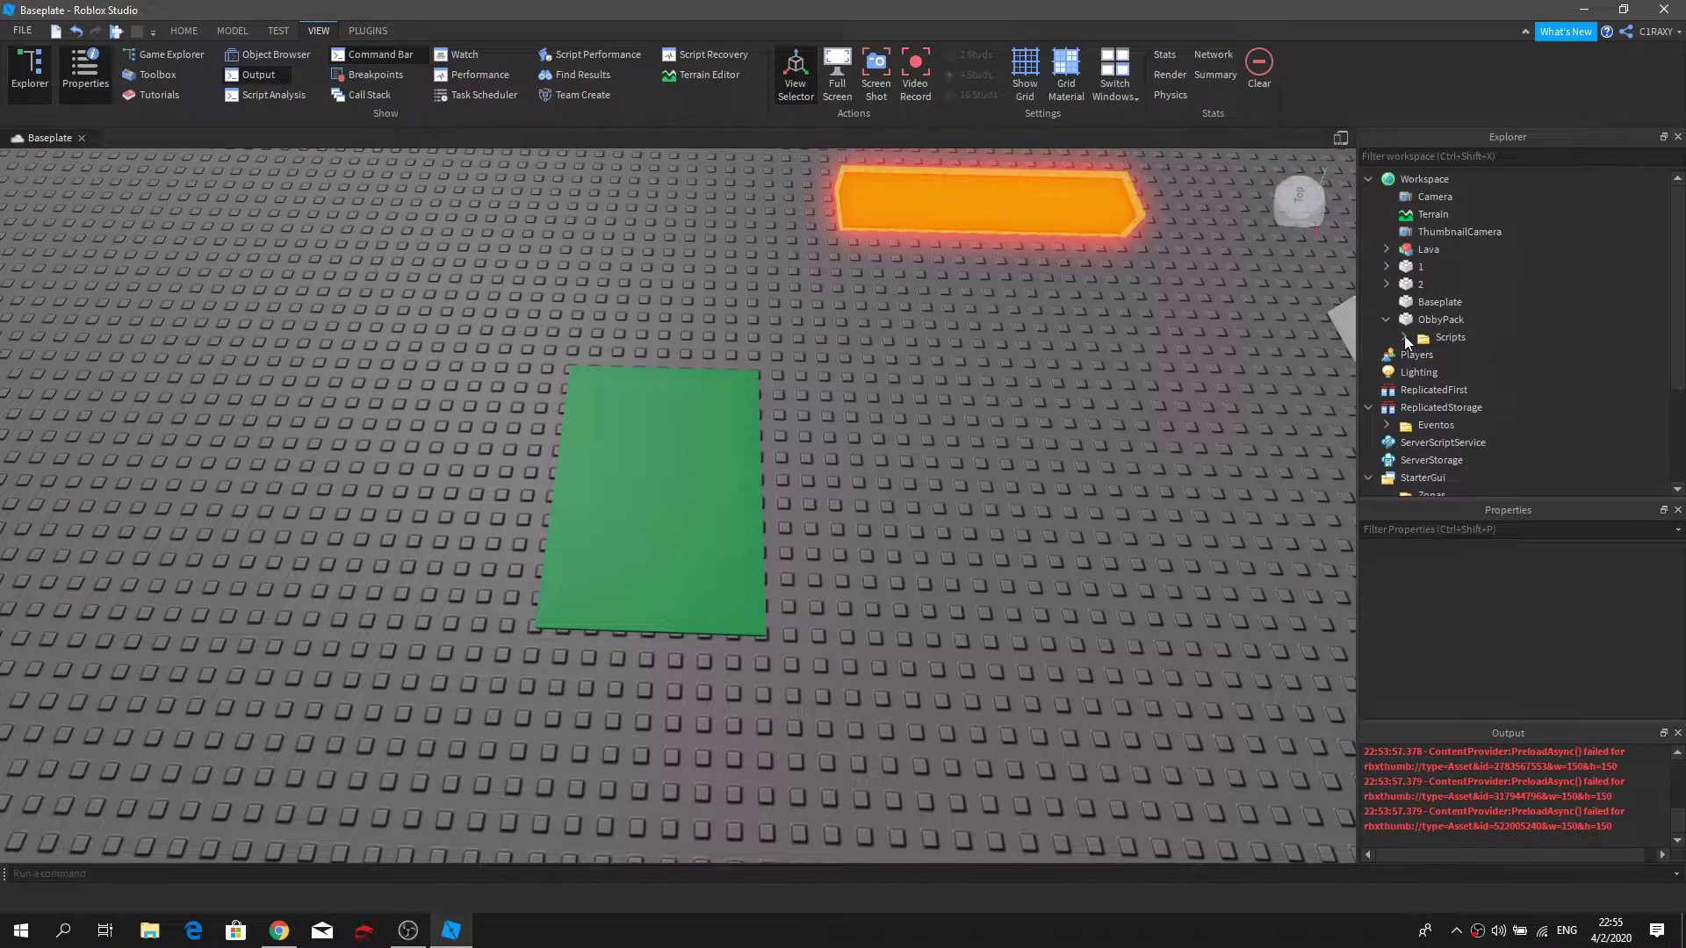
Step: Move the Replicar script from ObbyPack's Scripts folder into ServerScriptService and the Zonas folder into Workspace
{"action": "left_click", "coordinate": [1406, 337]}
{"action": "scroll", "coordinate": [1489, 333], "scroll_direction": "down", "scroll_amount": 1}
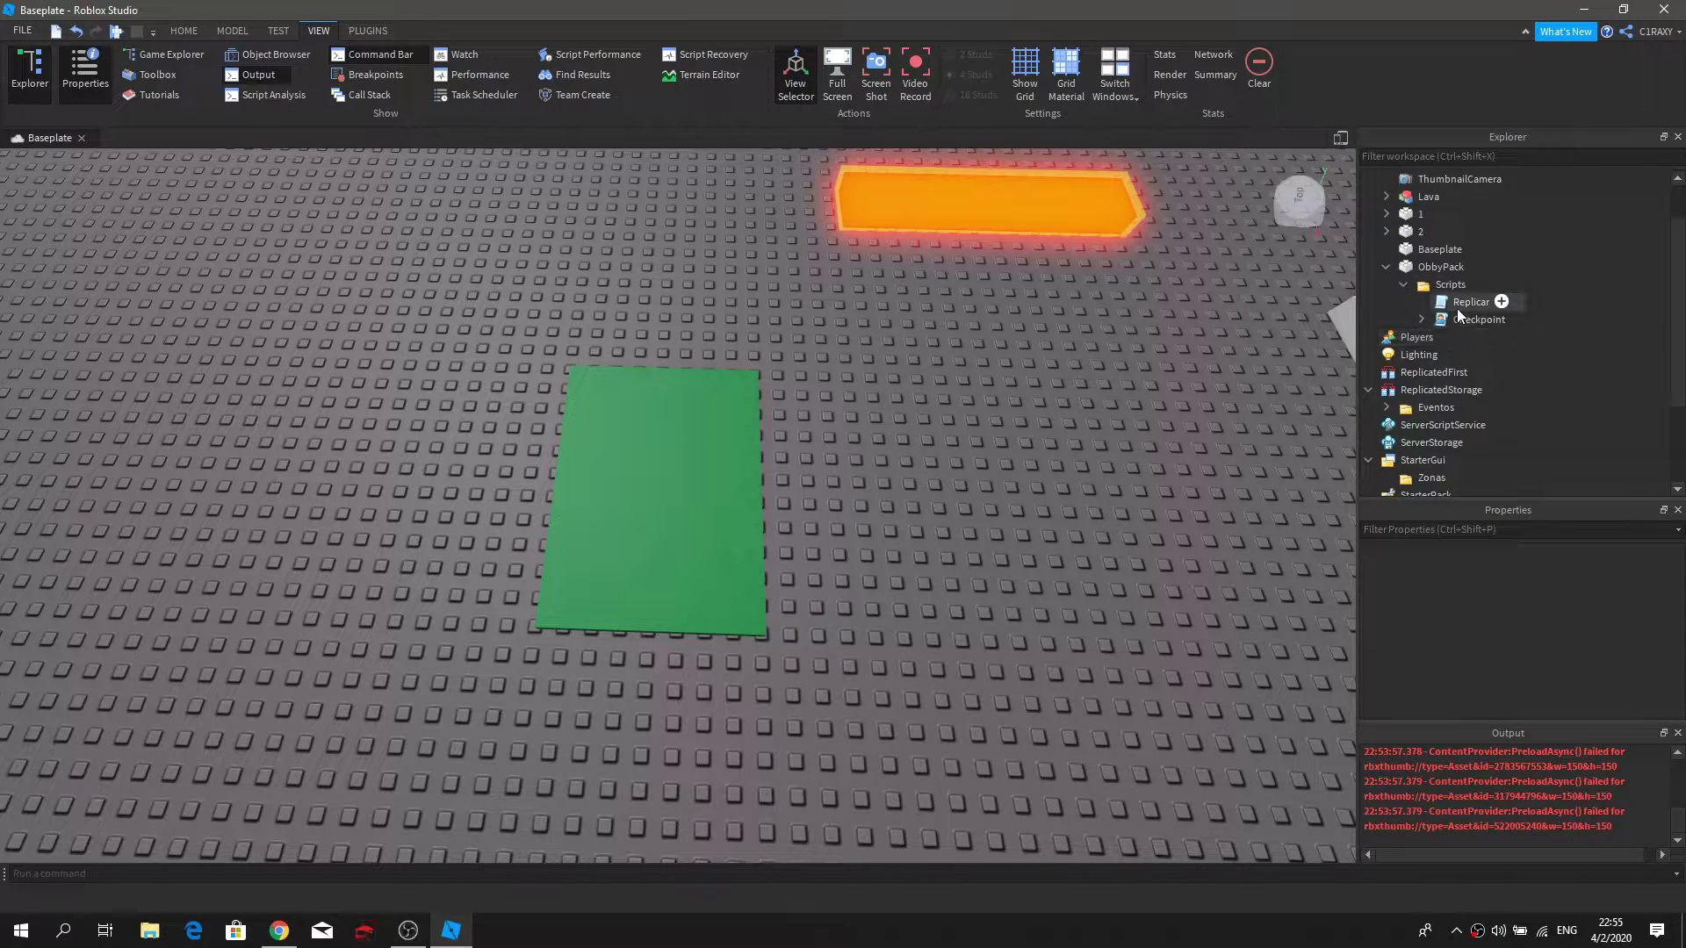
{"action": "left_click_drag", "start_coordinate": [1455, 304], "coordinate": [1421, 178]}
{"action": "scroll", "coordinate": [1483, 334], "scroll_direction": "down", "scroll_amount": 2}
{"action": "scroll", "coordinate": [1507, 352], "scroll_direction": "up", "scroll_amount": 2}
{"action": "scroll", "coordinate": [1489, 313], "scroll_direction": "down", "scroll_amount": 1}
{"action": "scroll", "coordinate": [1521, 408], "scroll_direction": "up", "scroll_amount": 2}
{"action": "scroll", "coordinate": [1652, 290], "scroll_direction": "down", "scroll_amount": 1}
{"action": "scroll", "coordinate": [1550, 365], "scroll_direction": "up", "scroll_amount": 3}
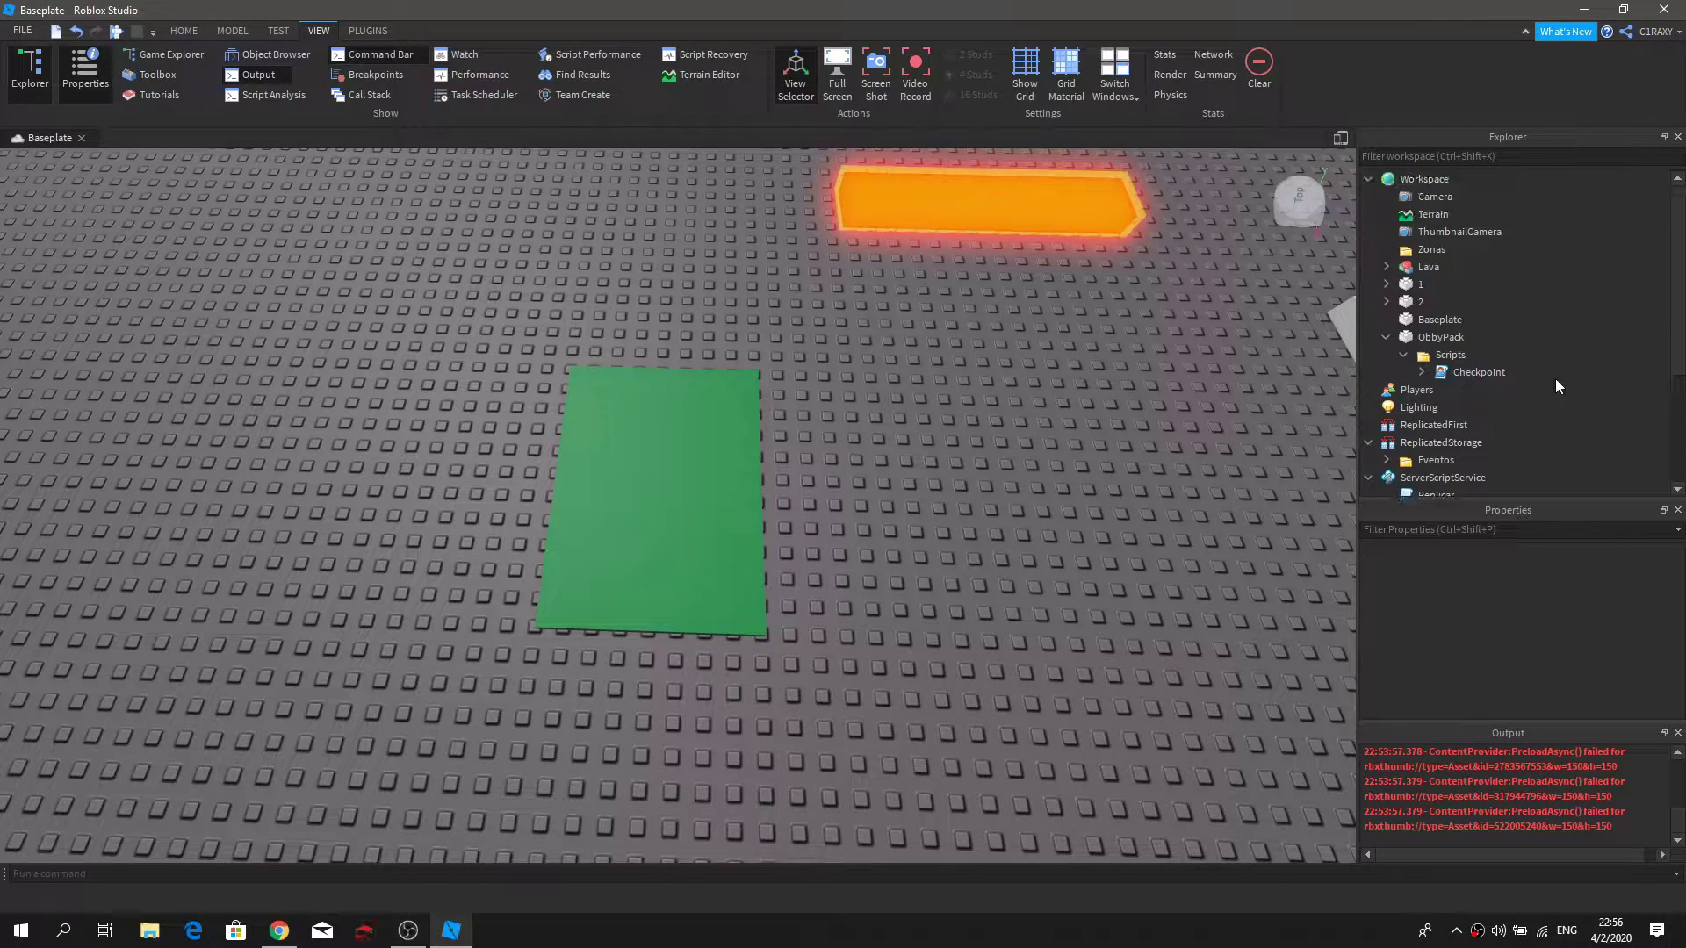
Step: Move the Checkpoint script from ObbyPack's Scripts folder into StarterGui
{"action": "left_click_drag", "start_coordinate": [1456, 372], "coordinate": [1420, 355]}
{"action": "scroll", "coordinate": [1494, 397], "scroll_direction": "down", "scroll_amount": 4}
{"action": "scroll", "coordinate": [1541, 391], "scroll_direction": "up", "scroll_amount": 3}
{"action": "scroll", "coordinate": [1541, 392], "scroll_direction": "up", "scroll_amount": 1}
Step: Delete the emptied Scripts folder and the ObbyPack part from Workspace
{"action": "left_click", "coordinate": [1385, 335]}
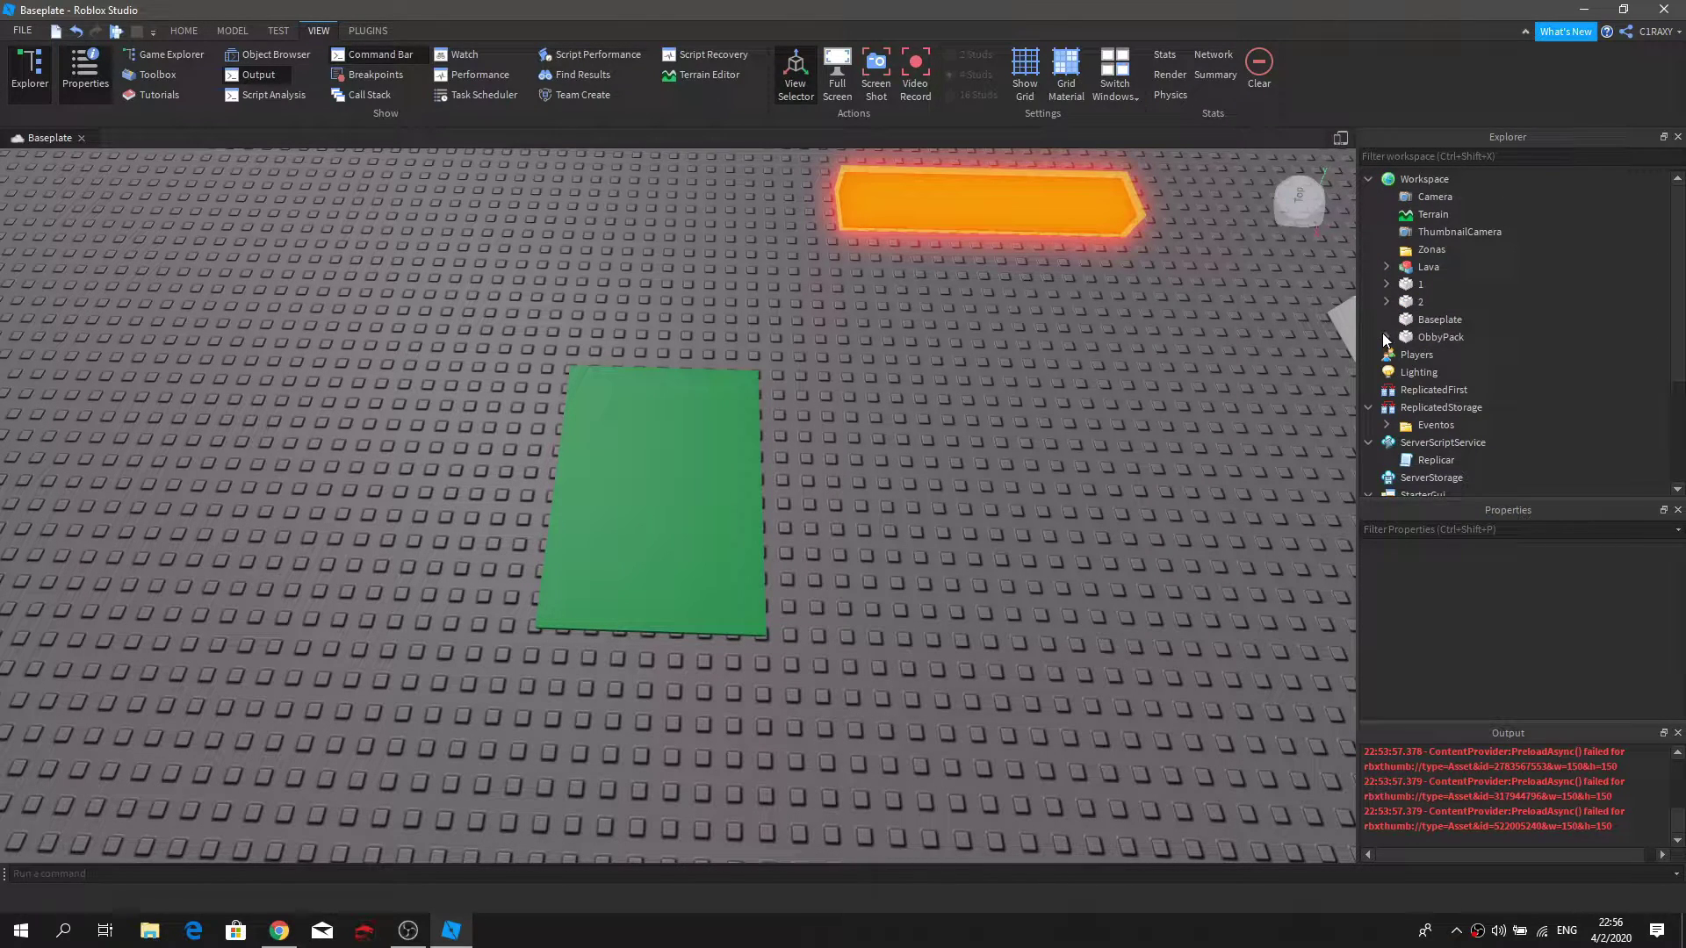
{"action": "left_click", "coordinate": [1385, 336]}
{"action": "left_click", "coordinate": [1444, 355]}
{"action": "right_click", "coordinate": [1440, 356]}
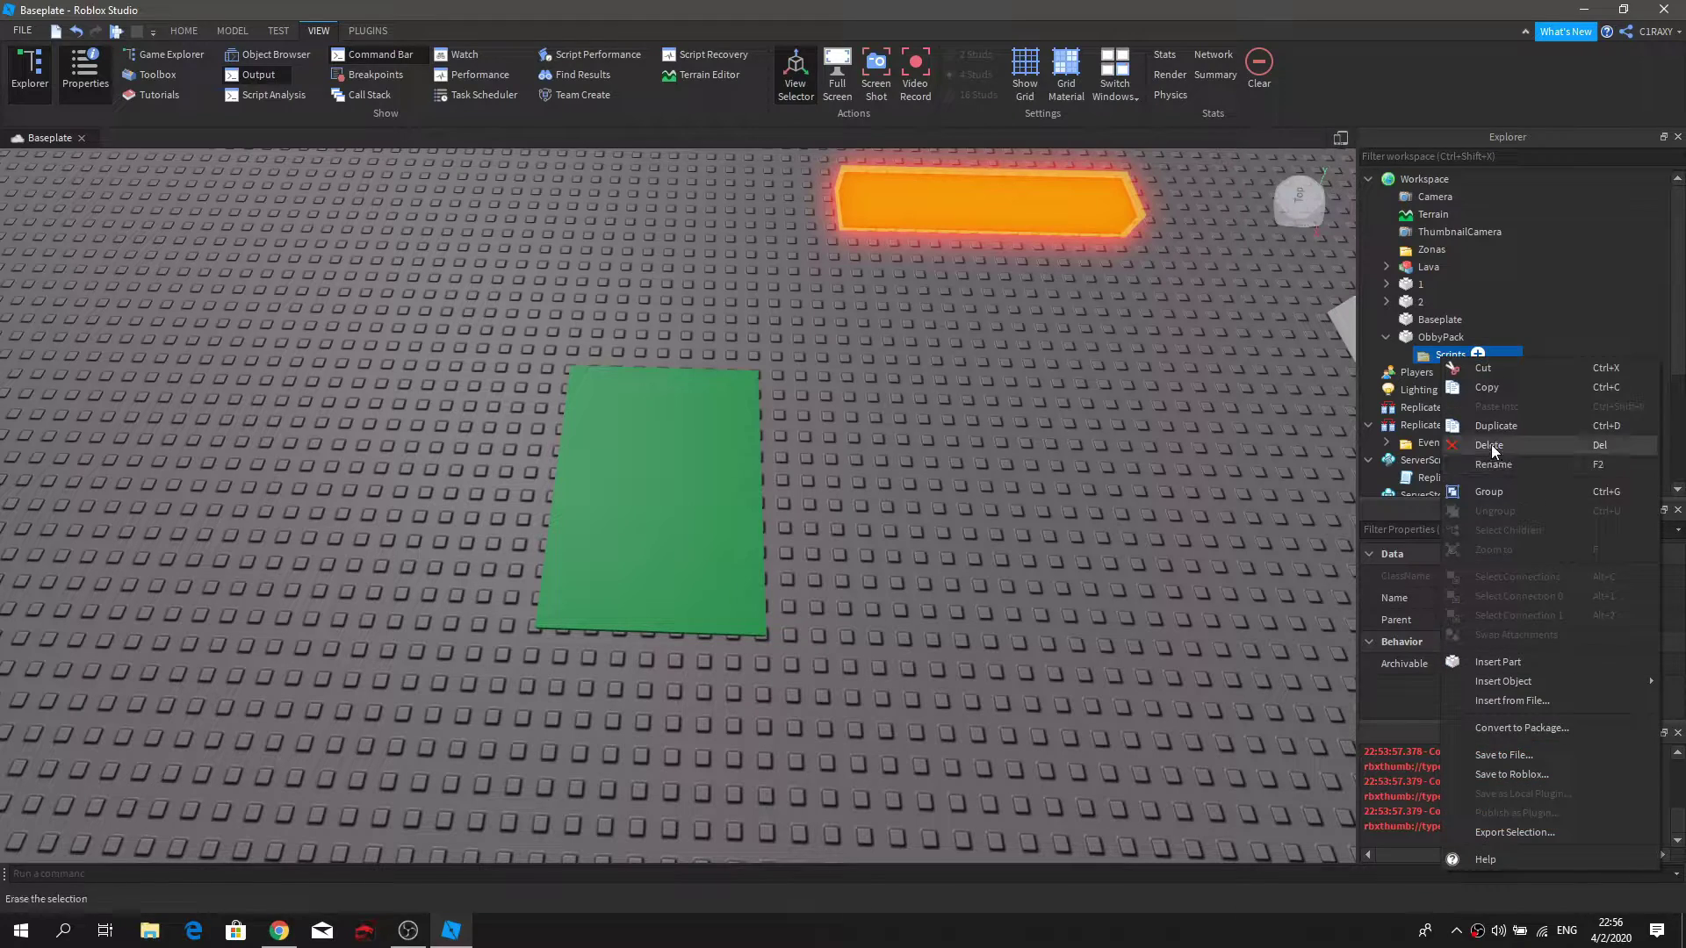
{"action": "left_click", "coordinate": [1492, 445]}
{"action": "right_click", "coordinate": [1431, 339]}
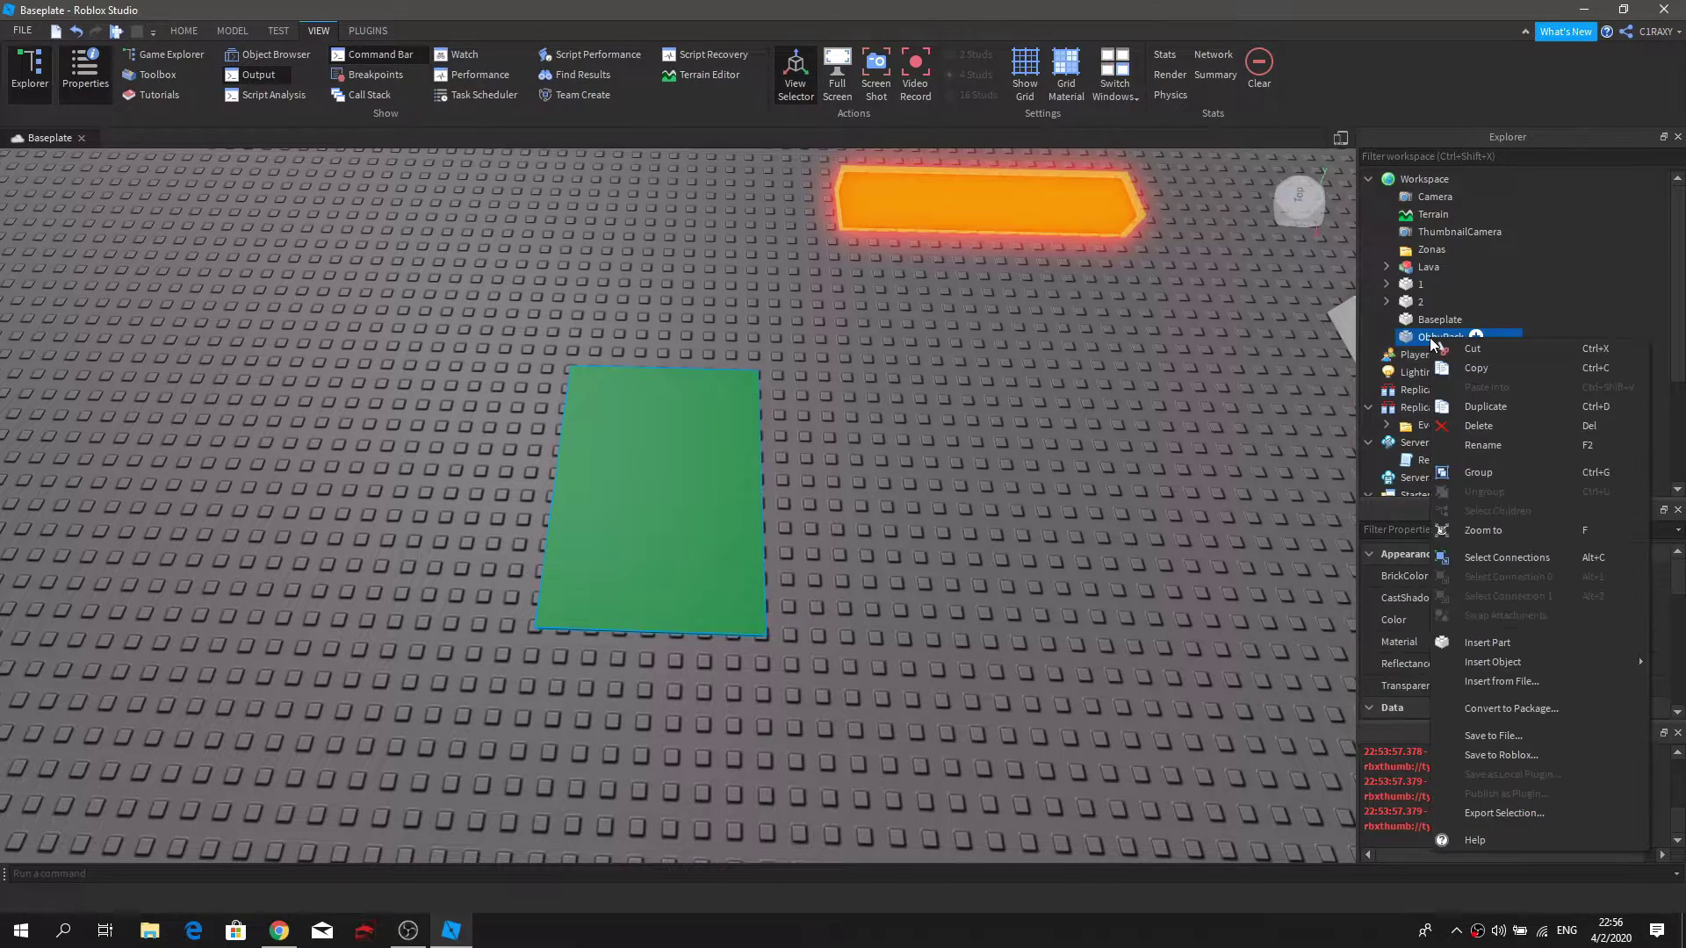
{"action": "left_click", "coordinate": [1473, 425]}
Step: Delete the ThumbnailCamera object from Workspace
{"action": "scroll", "coordinate": [951, 319], "scroll_direction": "down", "scroll_amount": 3}
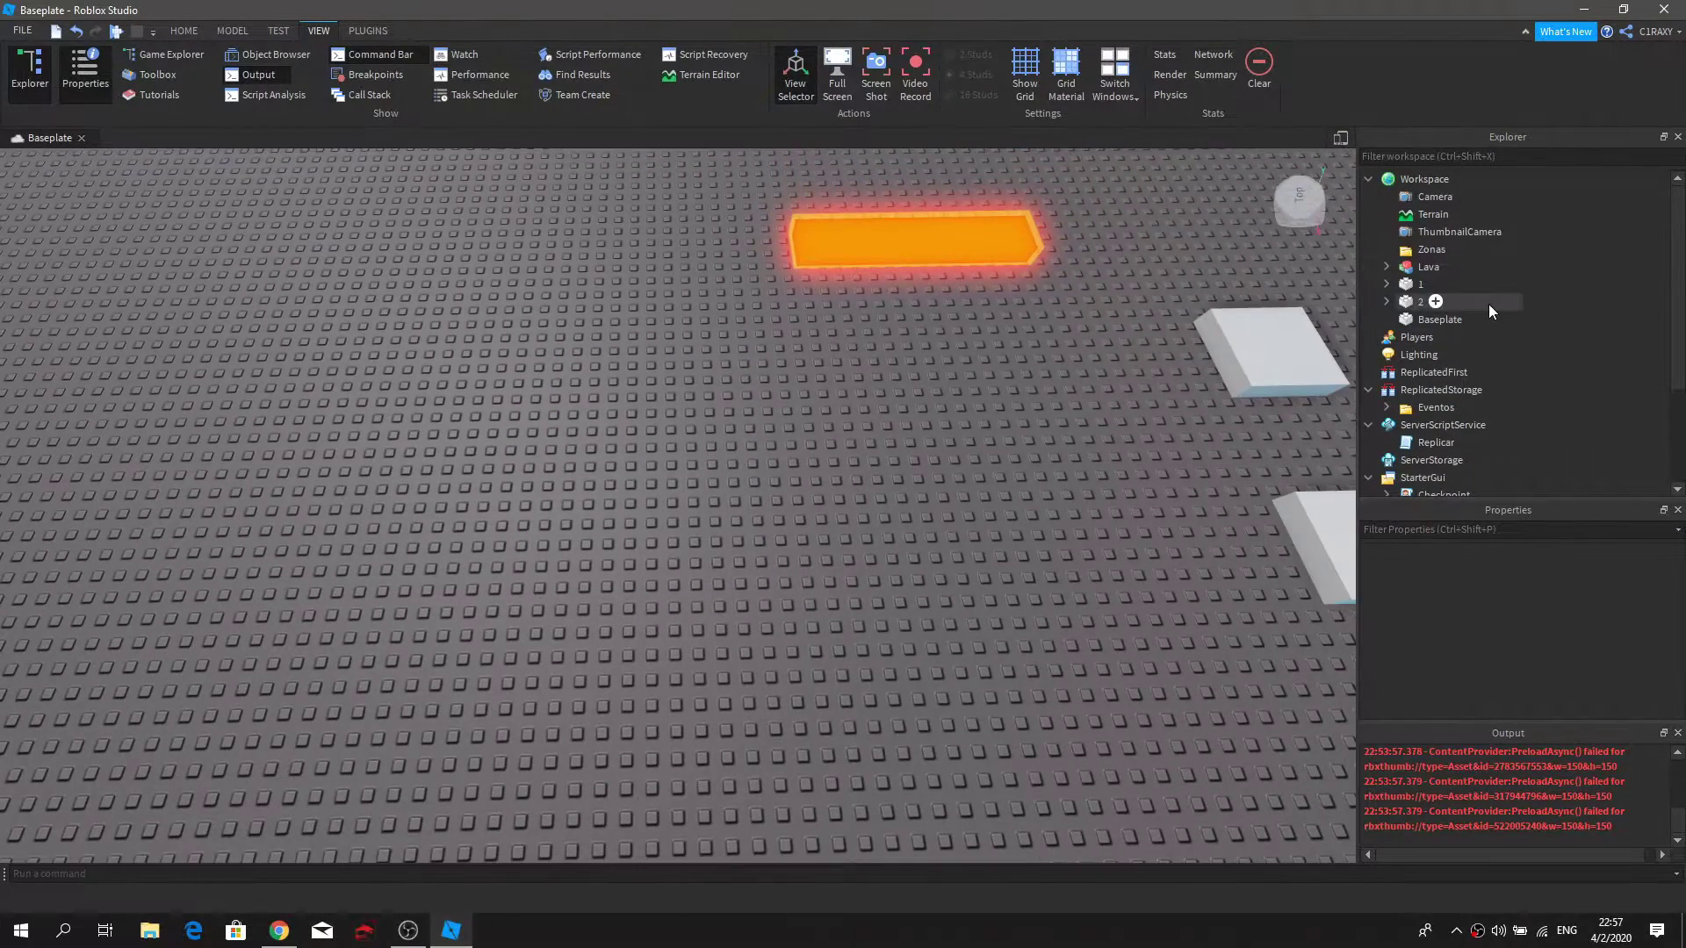
{"action": "right_click", "coordinate": [1426, 229]}
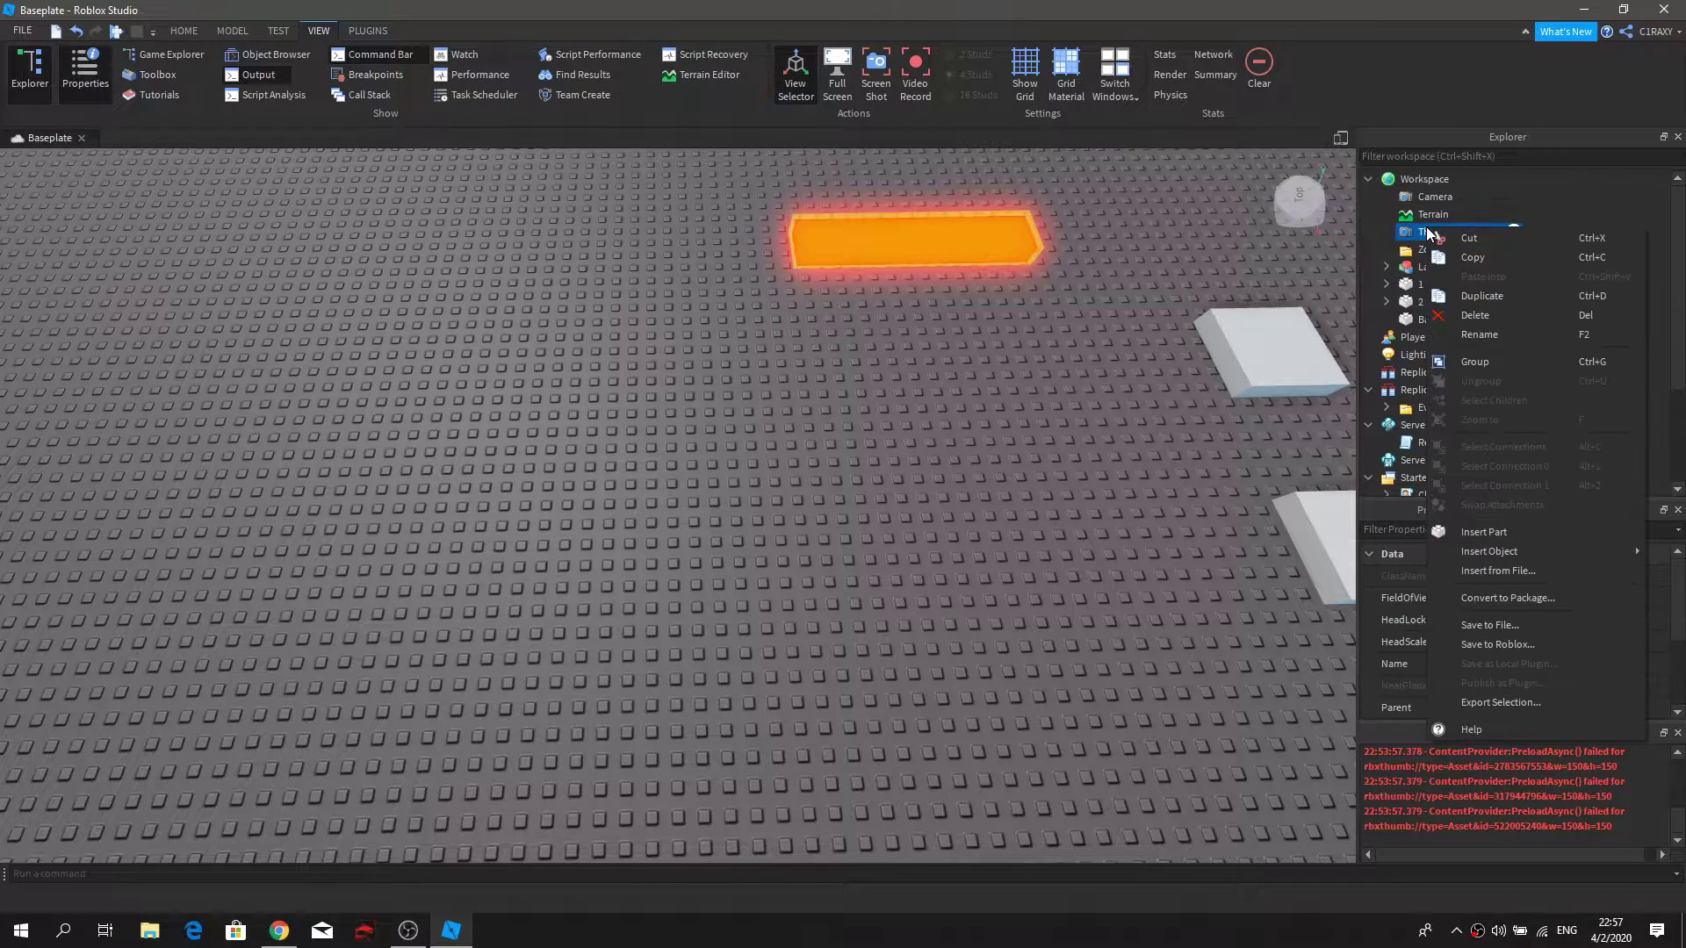
{"action": "left_click", "coordinate": [1567, 214]}
{"action": "right_click", "coordinate": [1467, 230]}
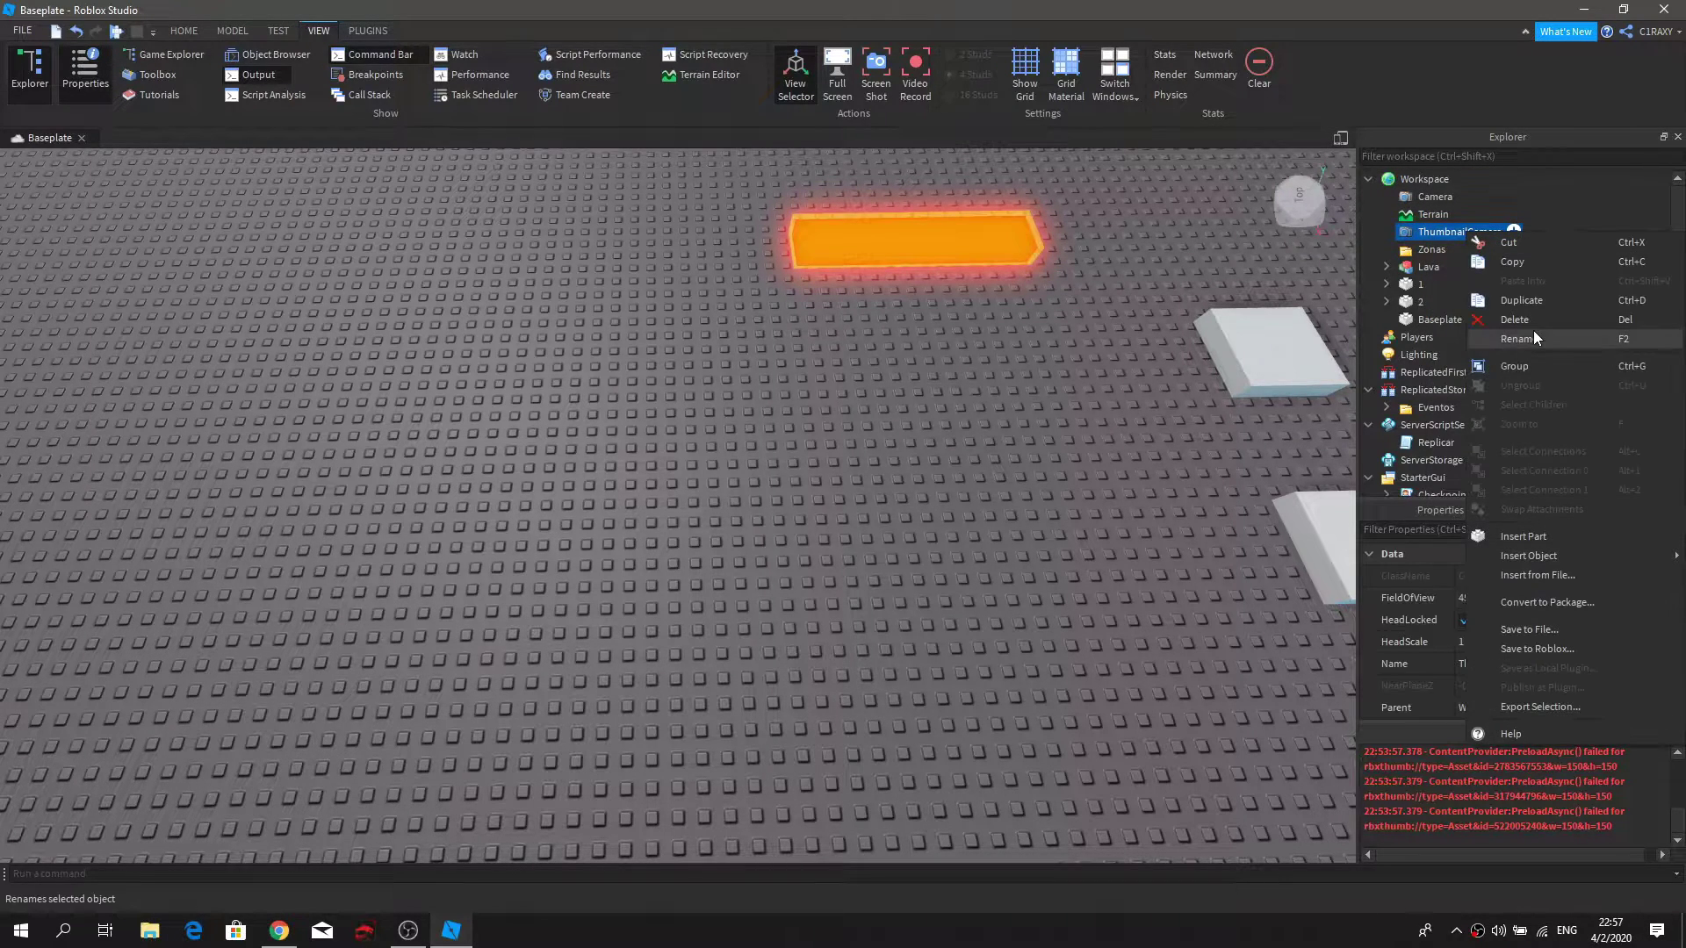
{"action": "left_click", "coordinate": [1514, 319]}
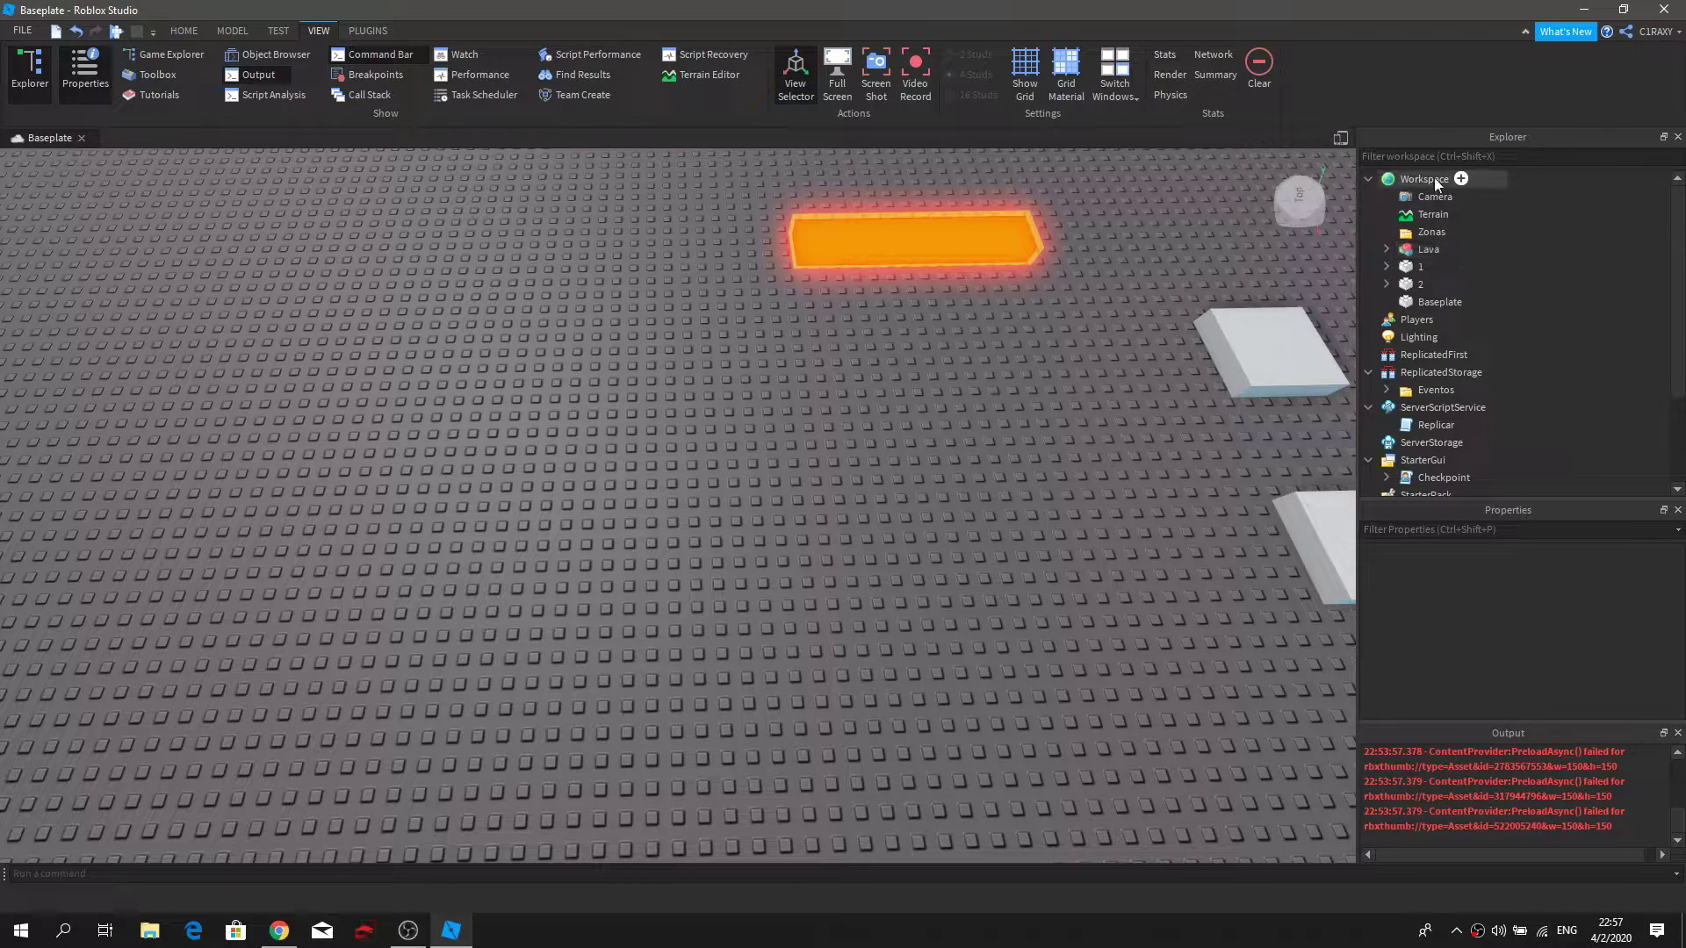
Step: Review the placement of the pack's objects in Workspace, ReplicatedStorage, ServerScriptService and StarterGui
{"action": "left_click", "coordinate": [1415, 230]}
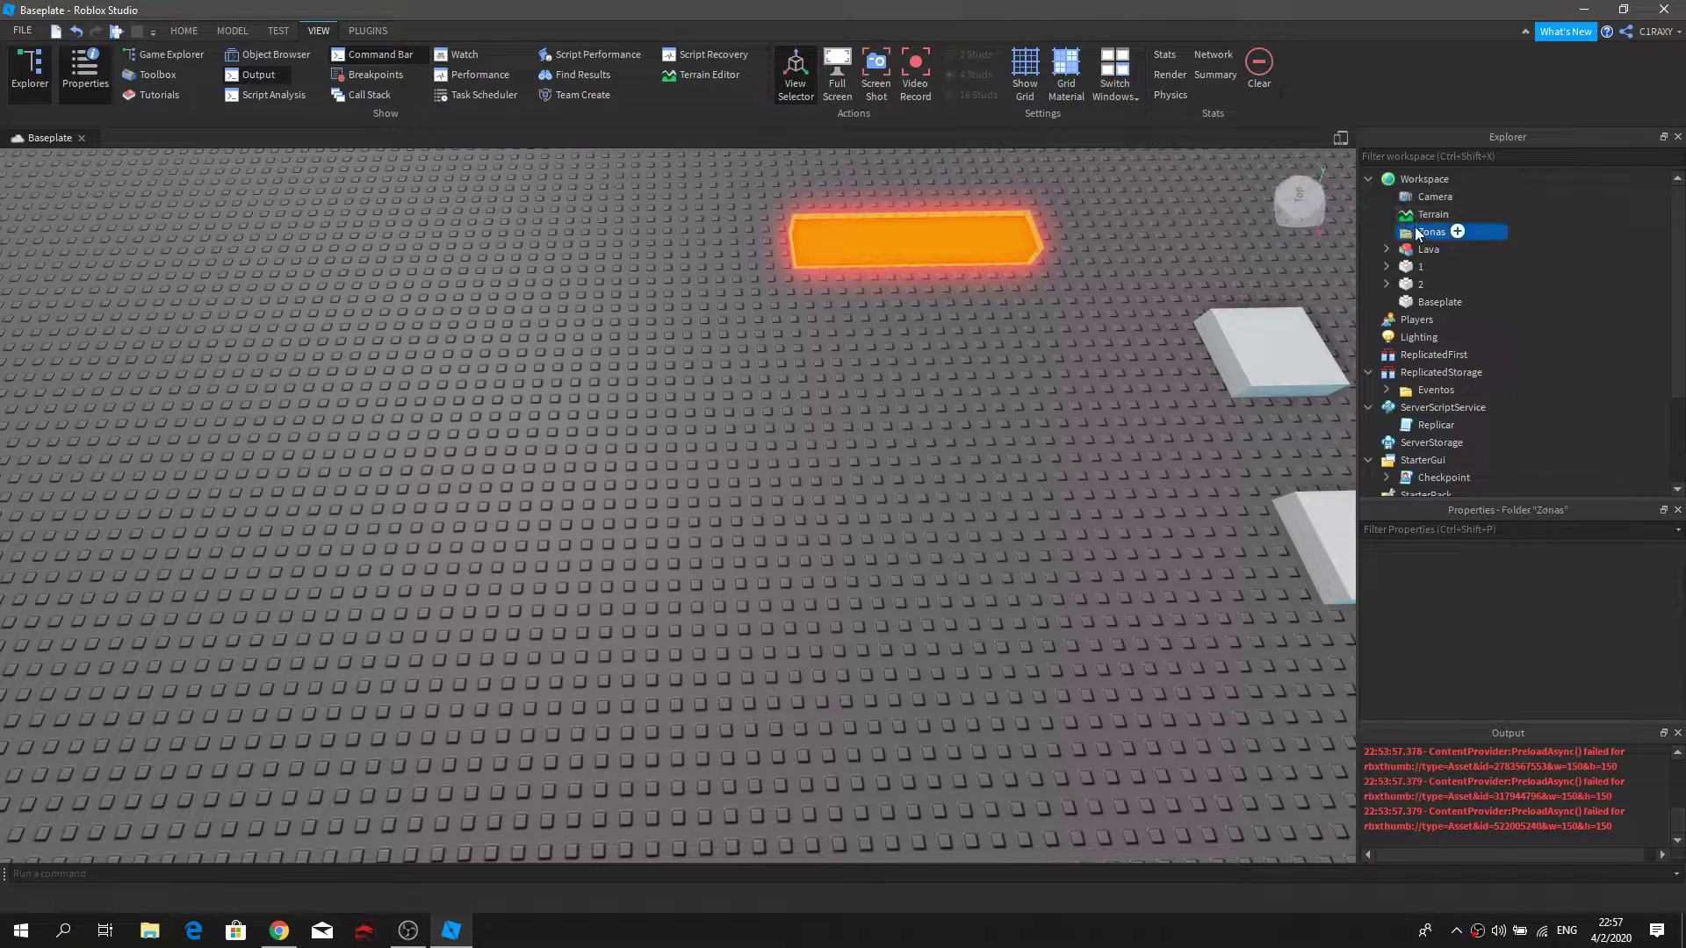
{"action": "left_click", "coordinate": [1415, 251]}
{"action": "left_click", "coordinate": [1418, 272]}
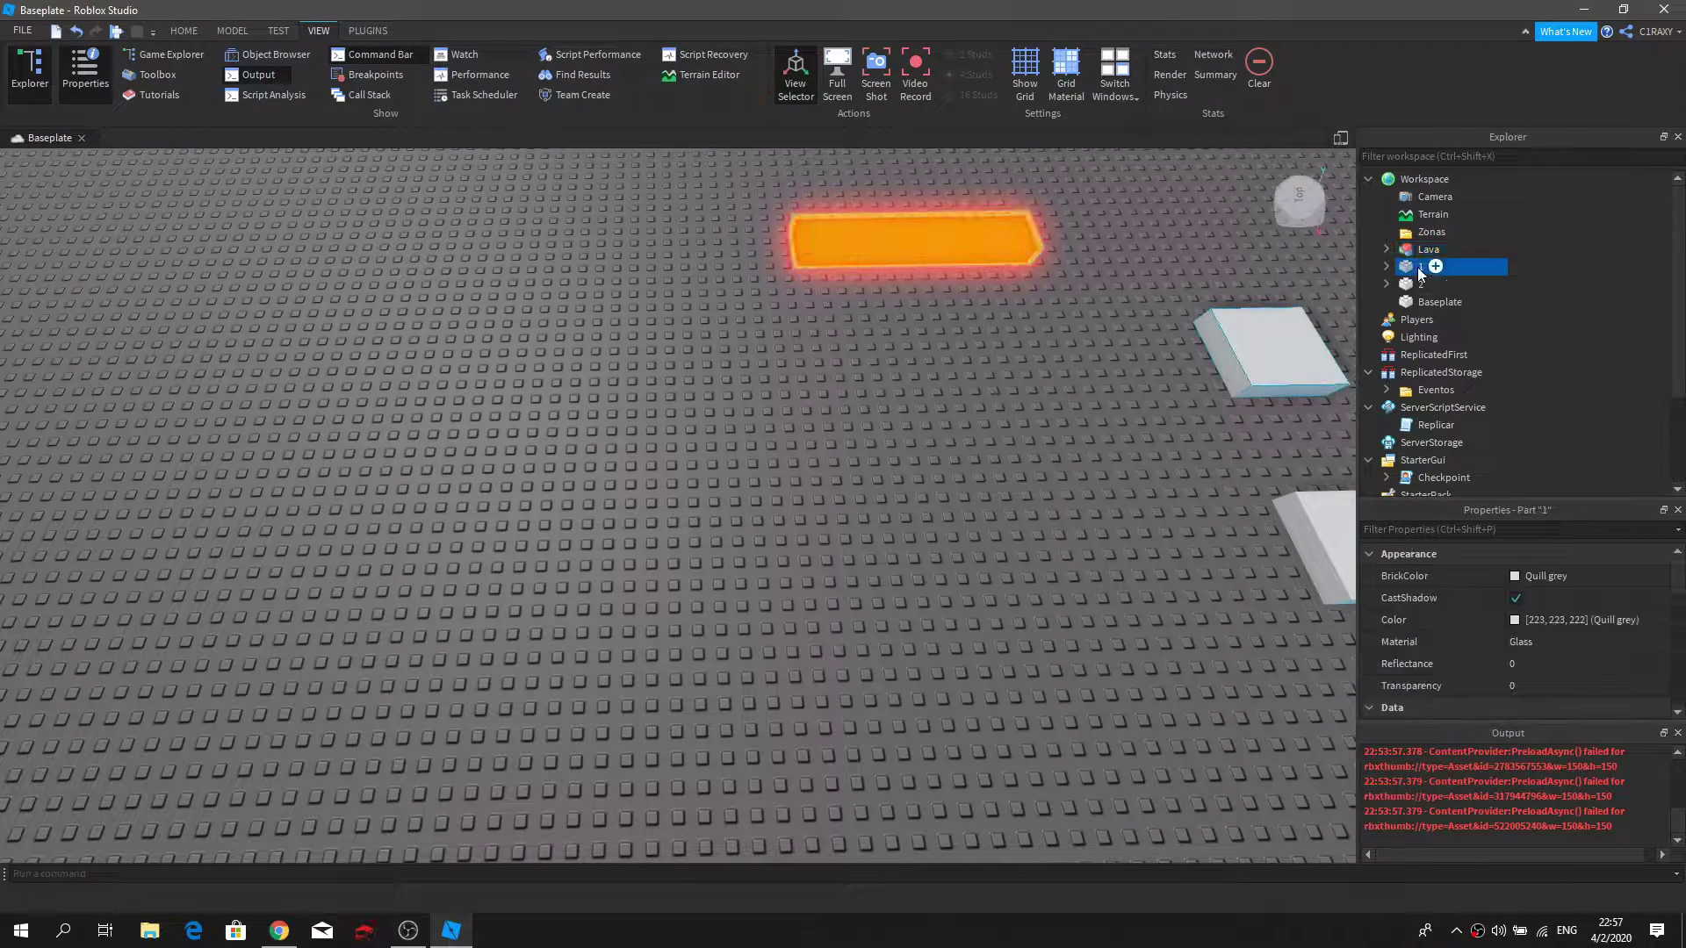
{"action": "scroll", "coordinate": [1411, 322], "scroll_direction": "down", "scroll_amount": 2}
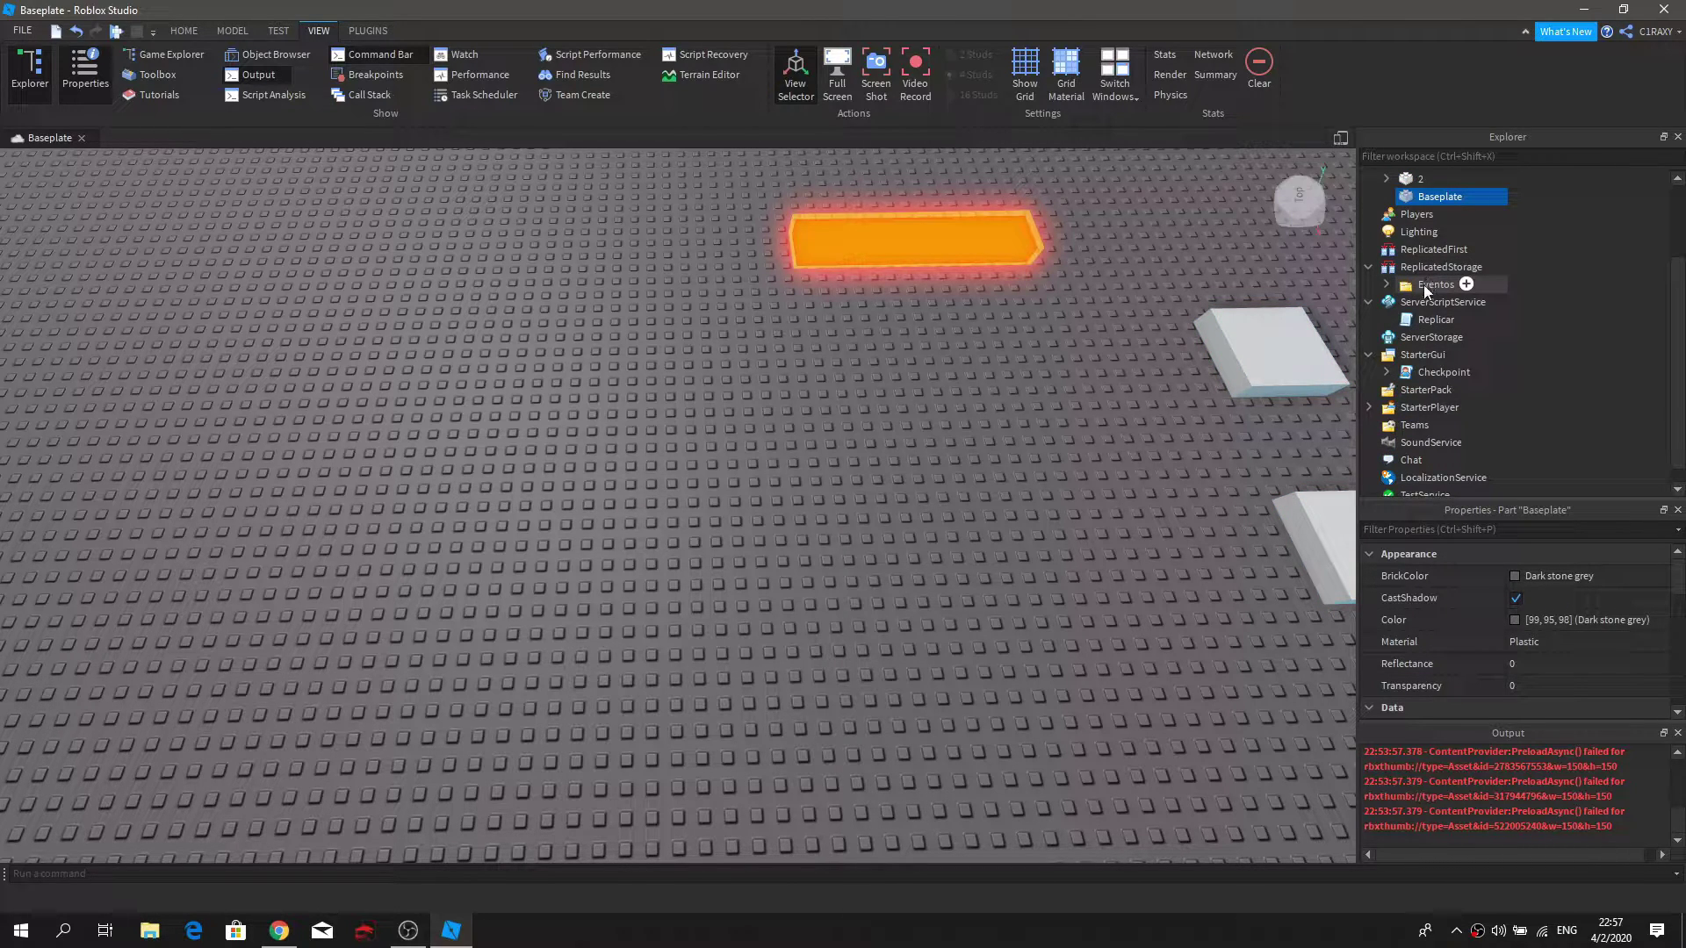
{"action": "scroll", "coordinate": [1424, 288], "scroll_direction": "down", "scroll_amount": 1}
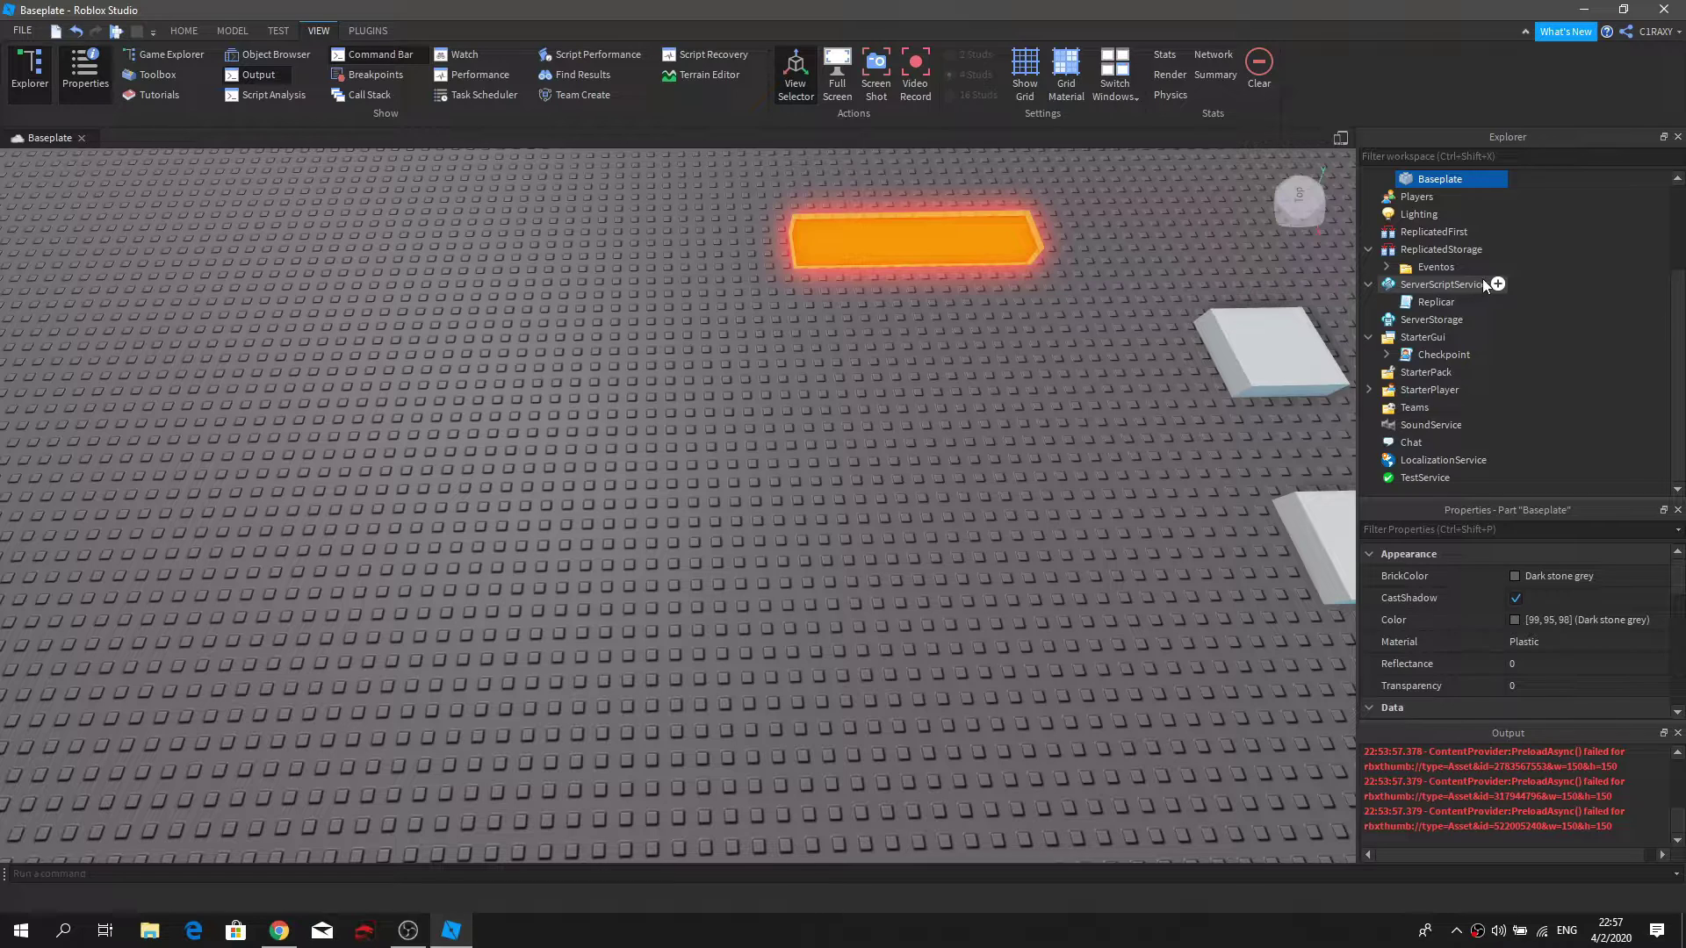
{"action": "left_click", "coordinate": [1425, 300]}
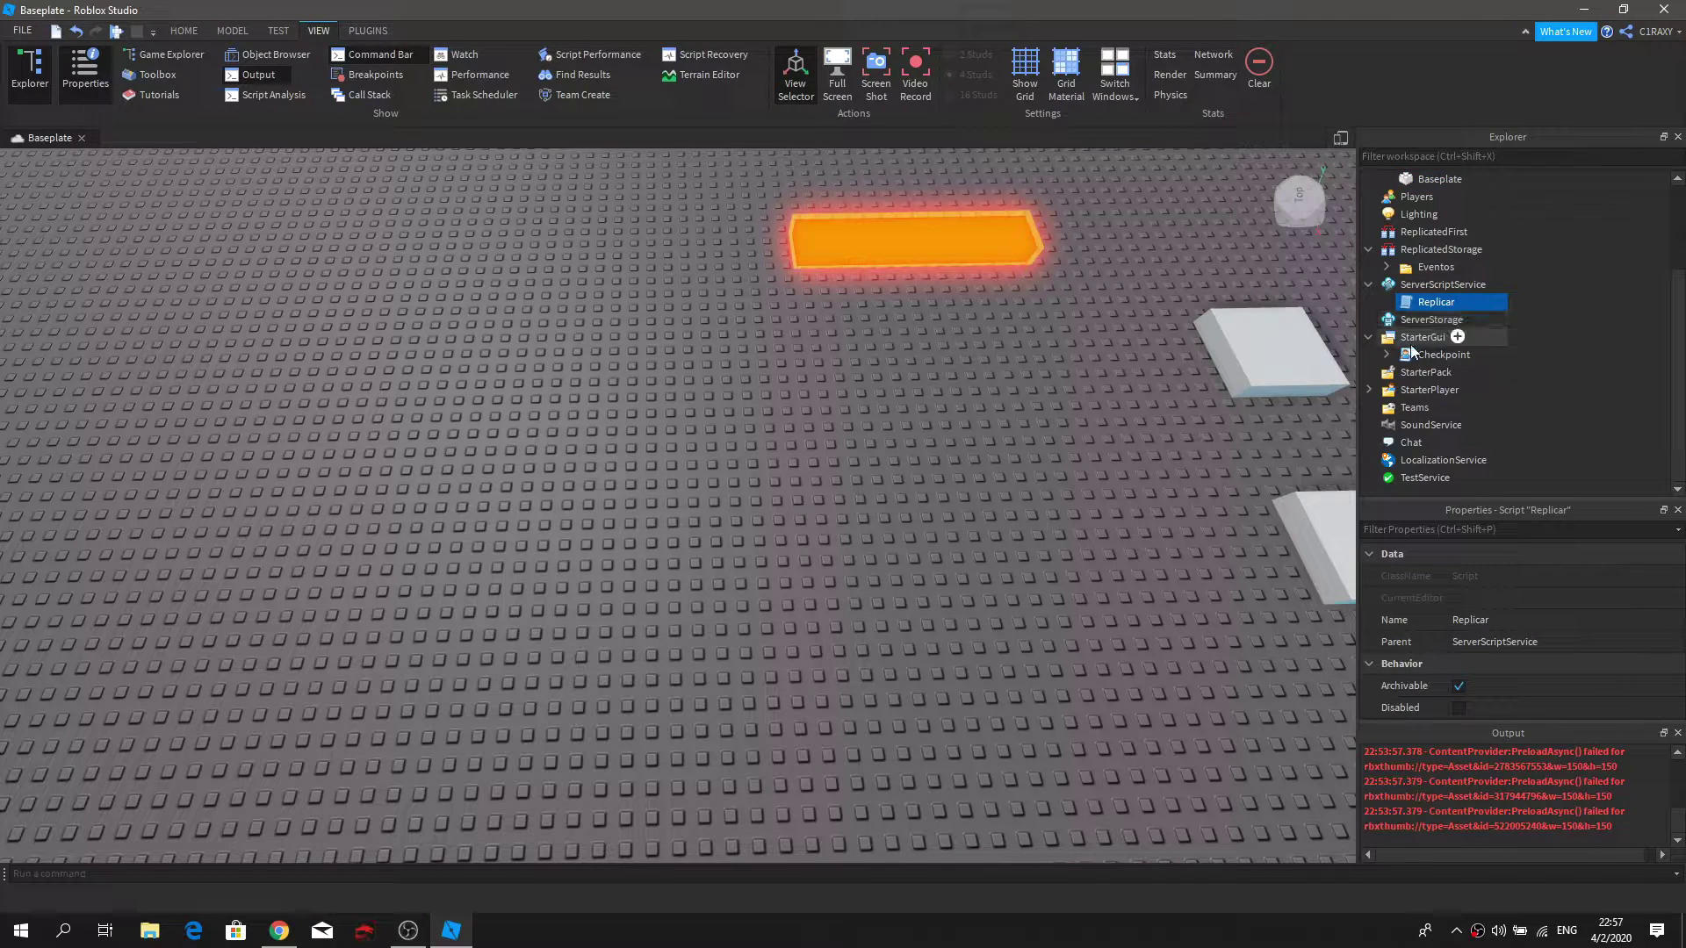
{"action": "left_click", "coordinate": [1511, 360]}
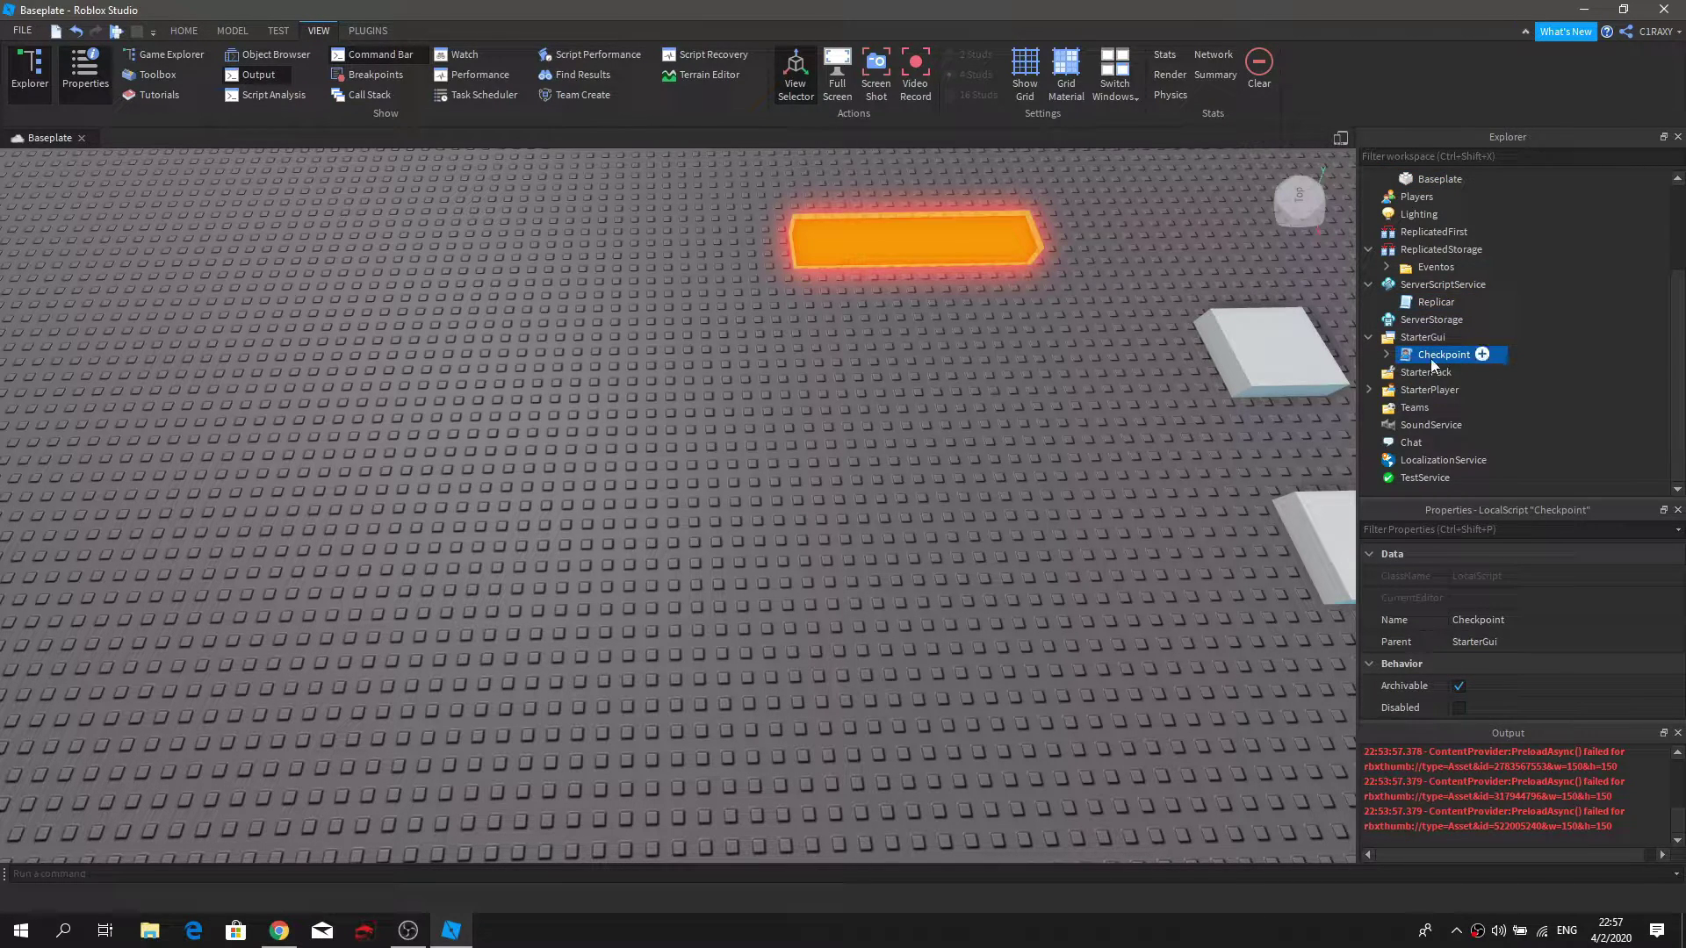
{"action": "scroll", "coordinate": [1584, 361], "scroll_direction": "up", "scroll_amount": 3}
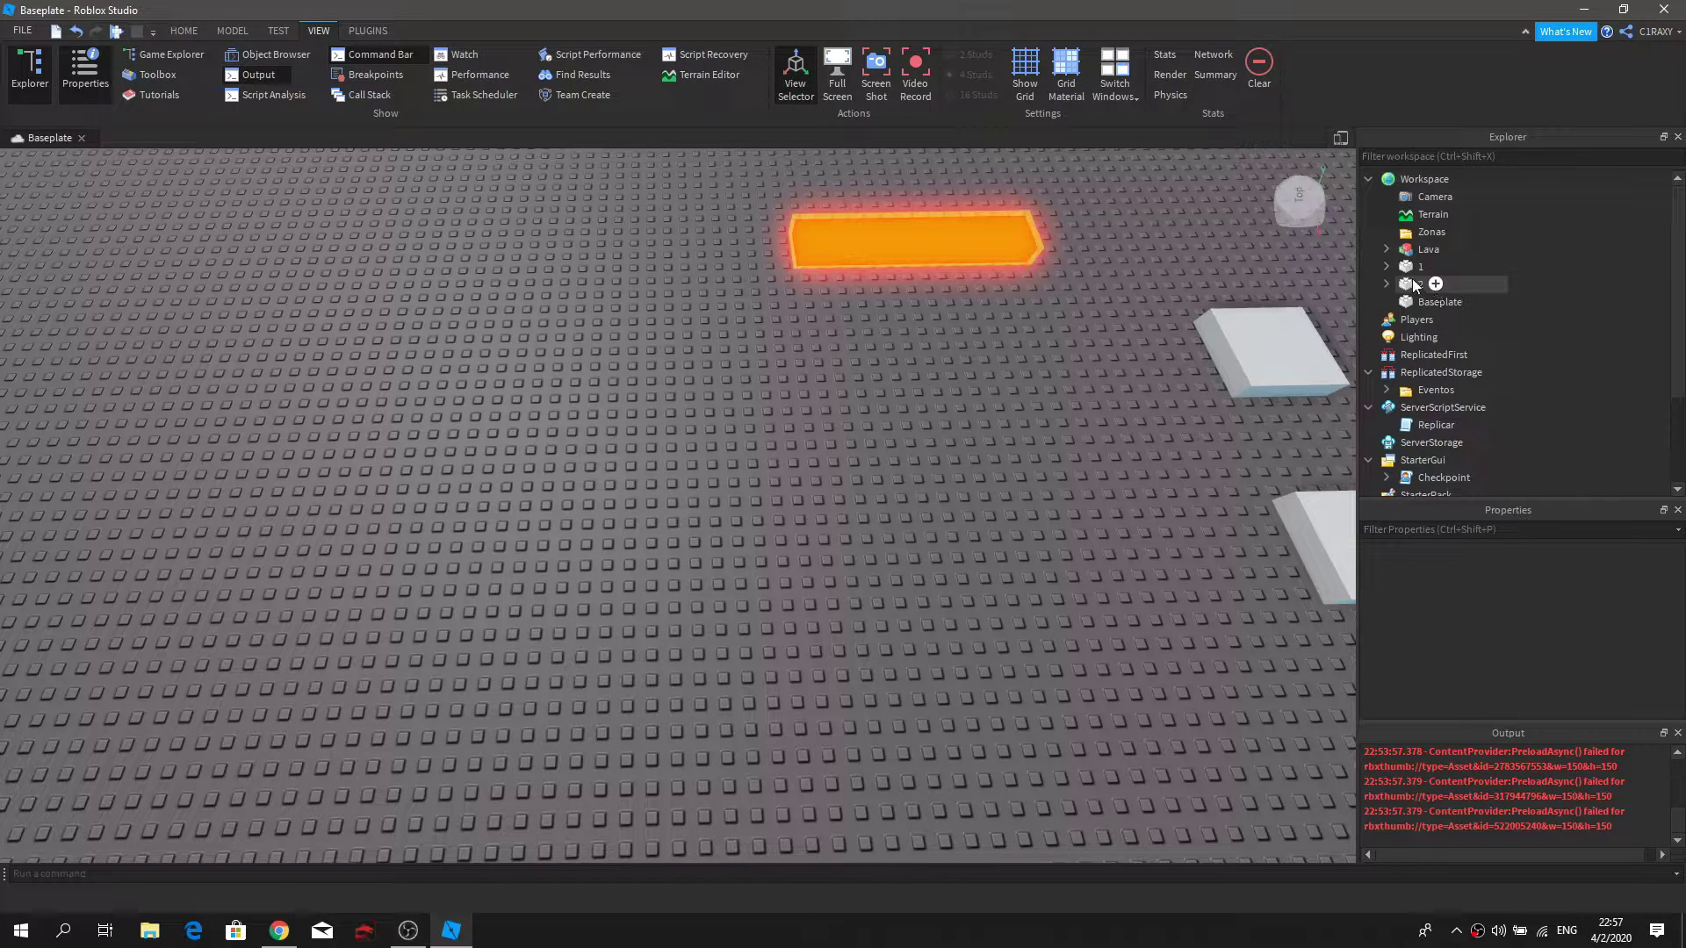
Step: Move checkpoint parts 1 and 2 into the Zonas folder in Workspace
{"action": "left_click_drag", "start_coordinate": [1403, 271], "coordinate": [1417, 236]}
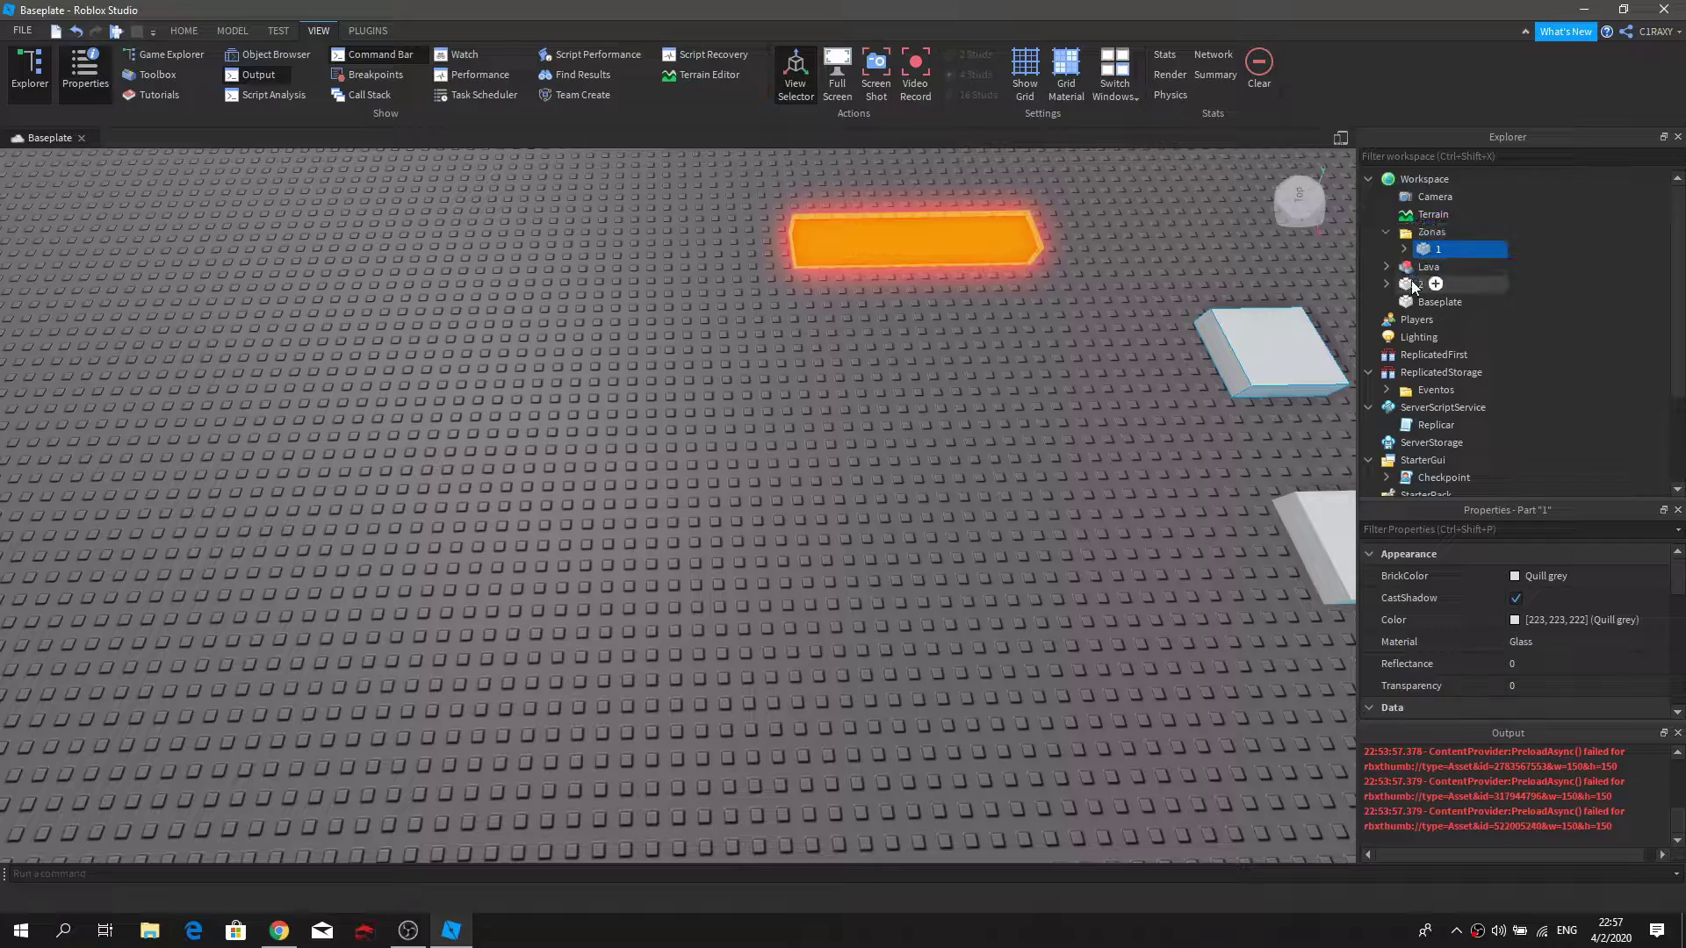
{"action": "key", "text": "f"}
{"action": "left_click", "coordinate": [925, 351]}
Step: Rearrange checkpoint parts 1 and 2 on the baseplate so they stand on opposite sides of the lava strip
{"action": "right_click_drag", "start_coordinate": [925, 354], "coordinate": [866, 481]}
{"action": "key", "text": "w"}
{"action": "key", "text": "s"}
{"action": "right_click_drag", "start_coordinate": [782, 334], "coordinate": [782, 334]}
{"action": "key", "text": "a"}
{"action": "left_click", "coordinate": [764, 341]}
{"action": "key", "text": "d"}
{"action": "left_click", "coordinate": [697, 308]}
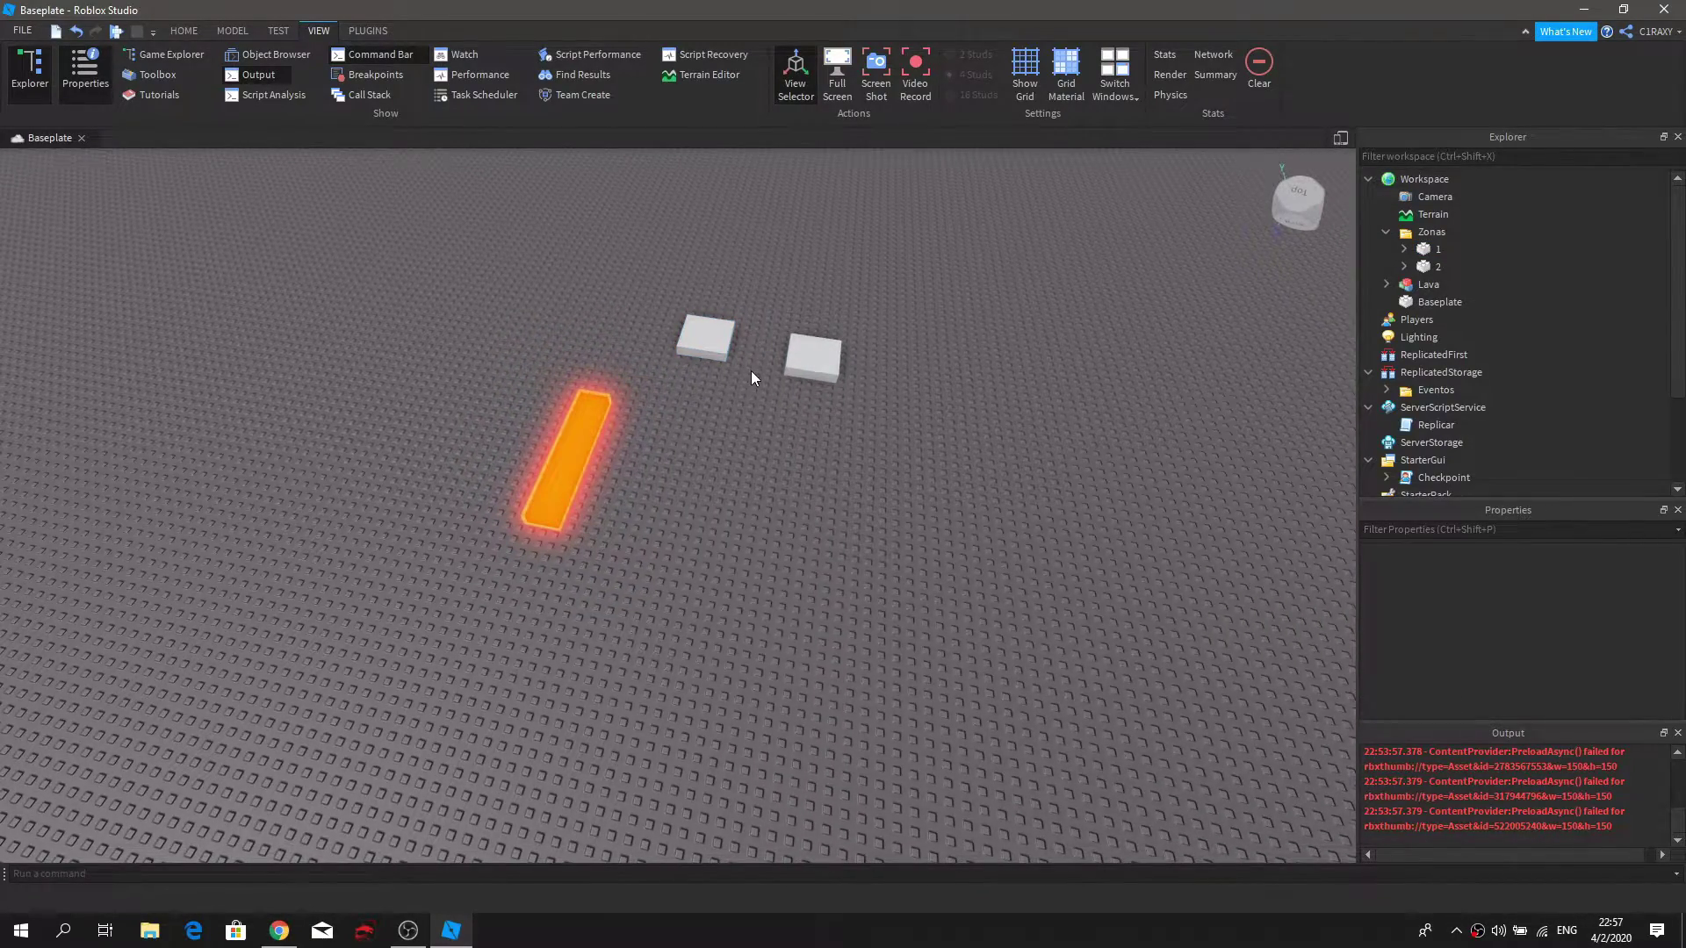
{"action": "right_click_drag", "start_coordinate": [751, 378], "coordinate": [761, 432]}
{"action": "scroll", "coordinate": [761, 433], "scroll_direction": "down", "scroll_amount": 2}
{"action": "key", "text": "d"}
{"action": "right_click_drag", "start_coordinate": [760, 427], "coordinate": [759, 427]}
{"action": "key", "text": "w"}
{"action": "key", "text": "a"}
{"action": "key", "text": "d"}
{"action": "key", "text": "a"}
{"action": "key", "text": "d"}
{"action": "key", "text": "a"}
{"action": "left_click_drag", "start_coordinate": [768, 272], "coordinate": [475, 428]}
{"action": "left_click_drag", "start_coordinate": [891, 283], "coordinate": [835, 411]}
{"action": "left_click_drag", "start_coordinate": [835, 410], "coordinate": [784, 457]}
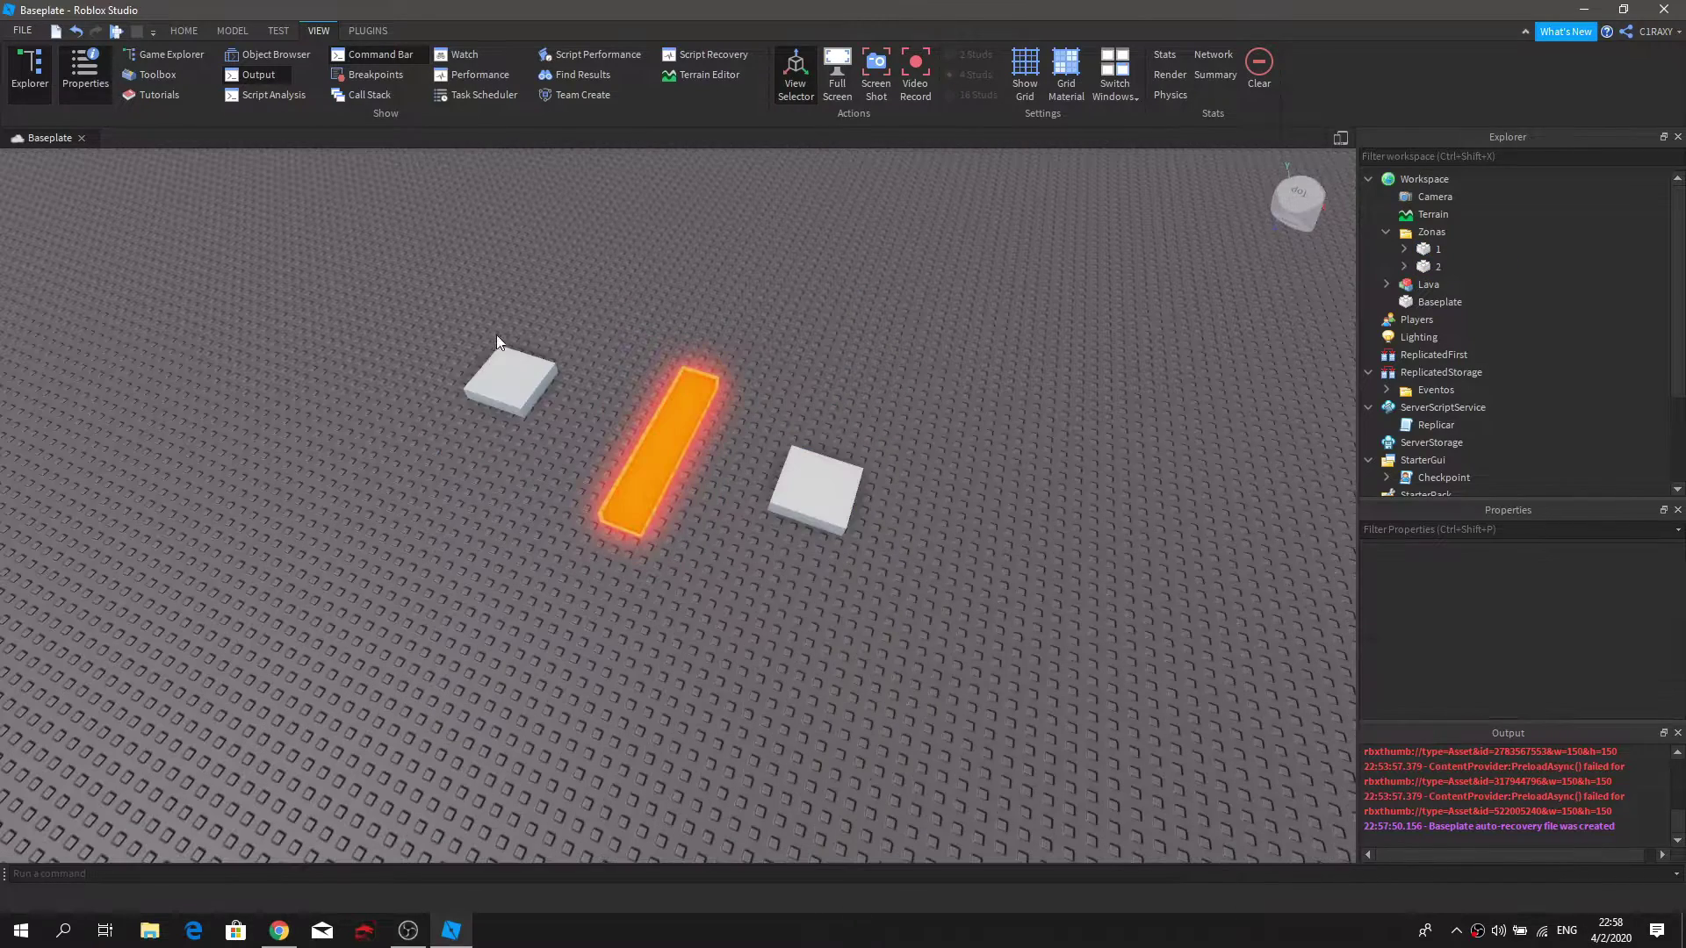
Step: Move checkpoint part 1 farther away from the lava strip
{"action": "mouse_move", "coordinate": [498, 373]}
{"action": "left_mouse_down"}
{"action": "mouse_move", "coordinate": [511, 402]}
{"action": "mouse_move", "coordinate": [505, 370]}
{"action": "left_mouse_up"}
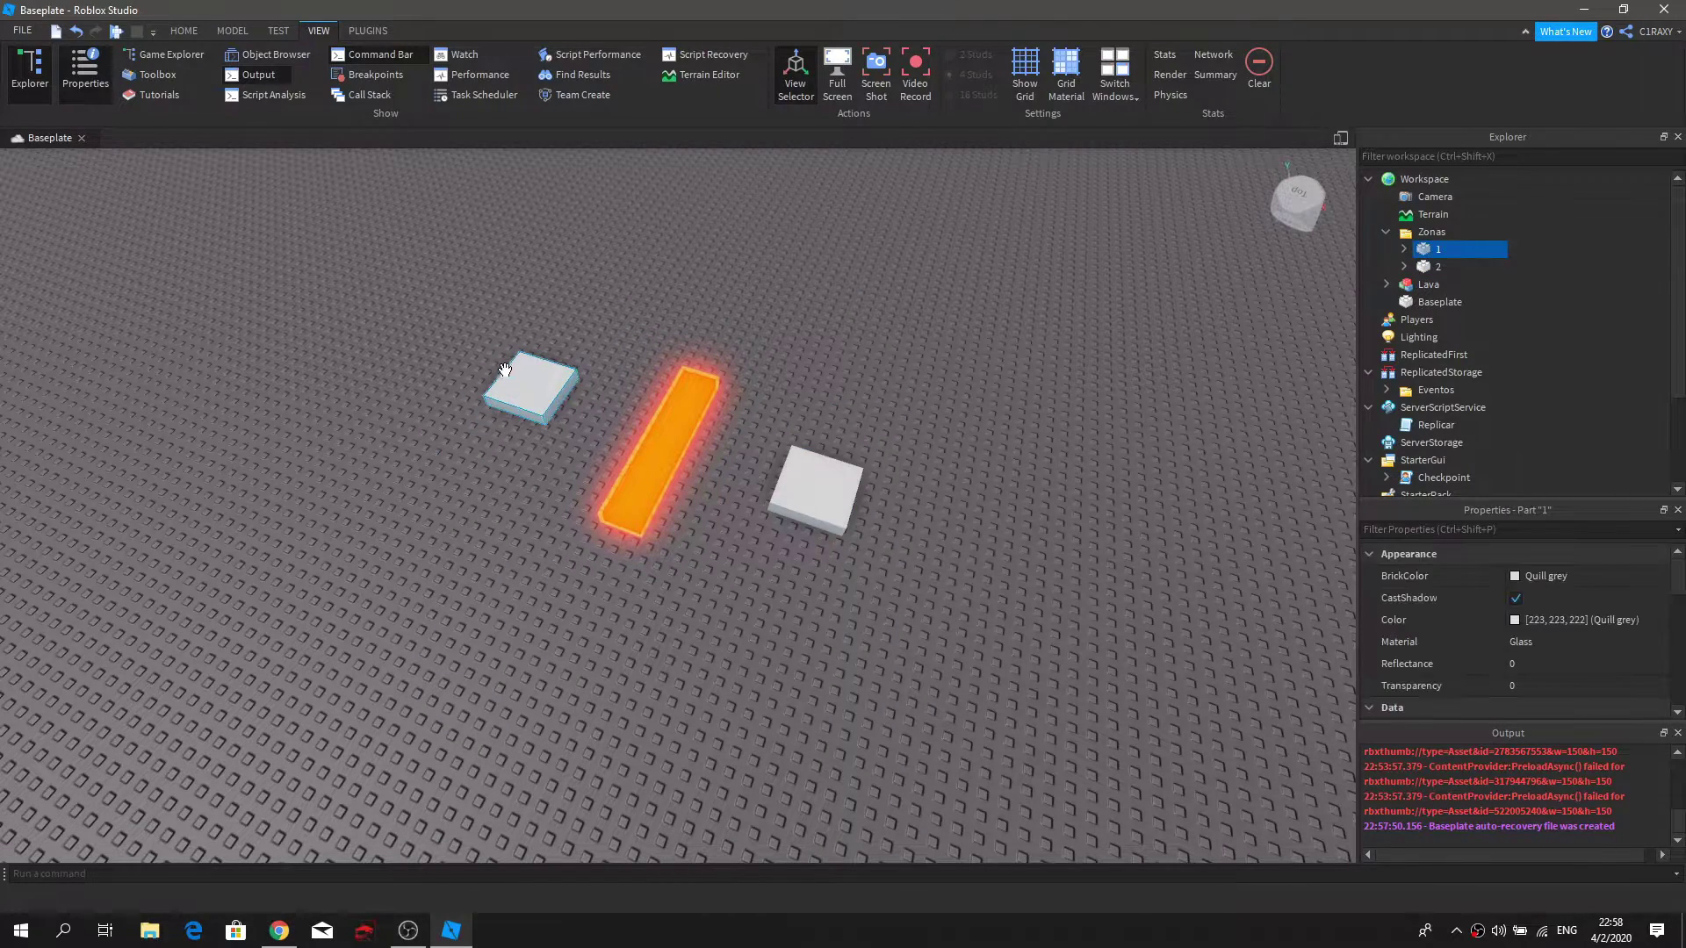
{"action": "left_click", "coordinate": [559, 321]}
{"action": "right_click_drag", "start_coordinate": [559, 322], "coordinate": [603, 353]}
{"action": "key", "text": "a"}
{"action": "left_click_drag", "start_coordinate": [580, 550], "coordinate": [476, 550]}
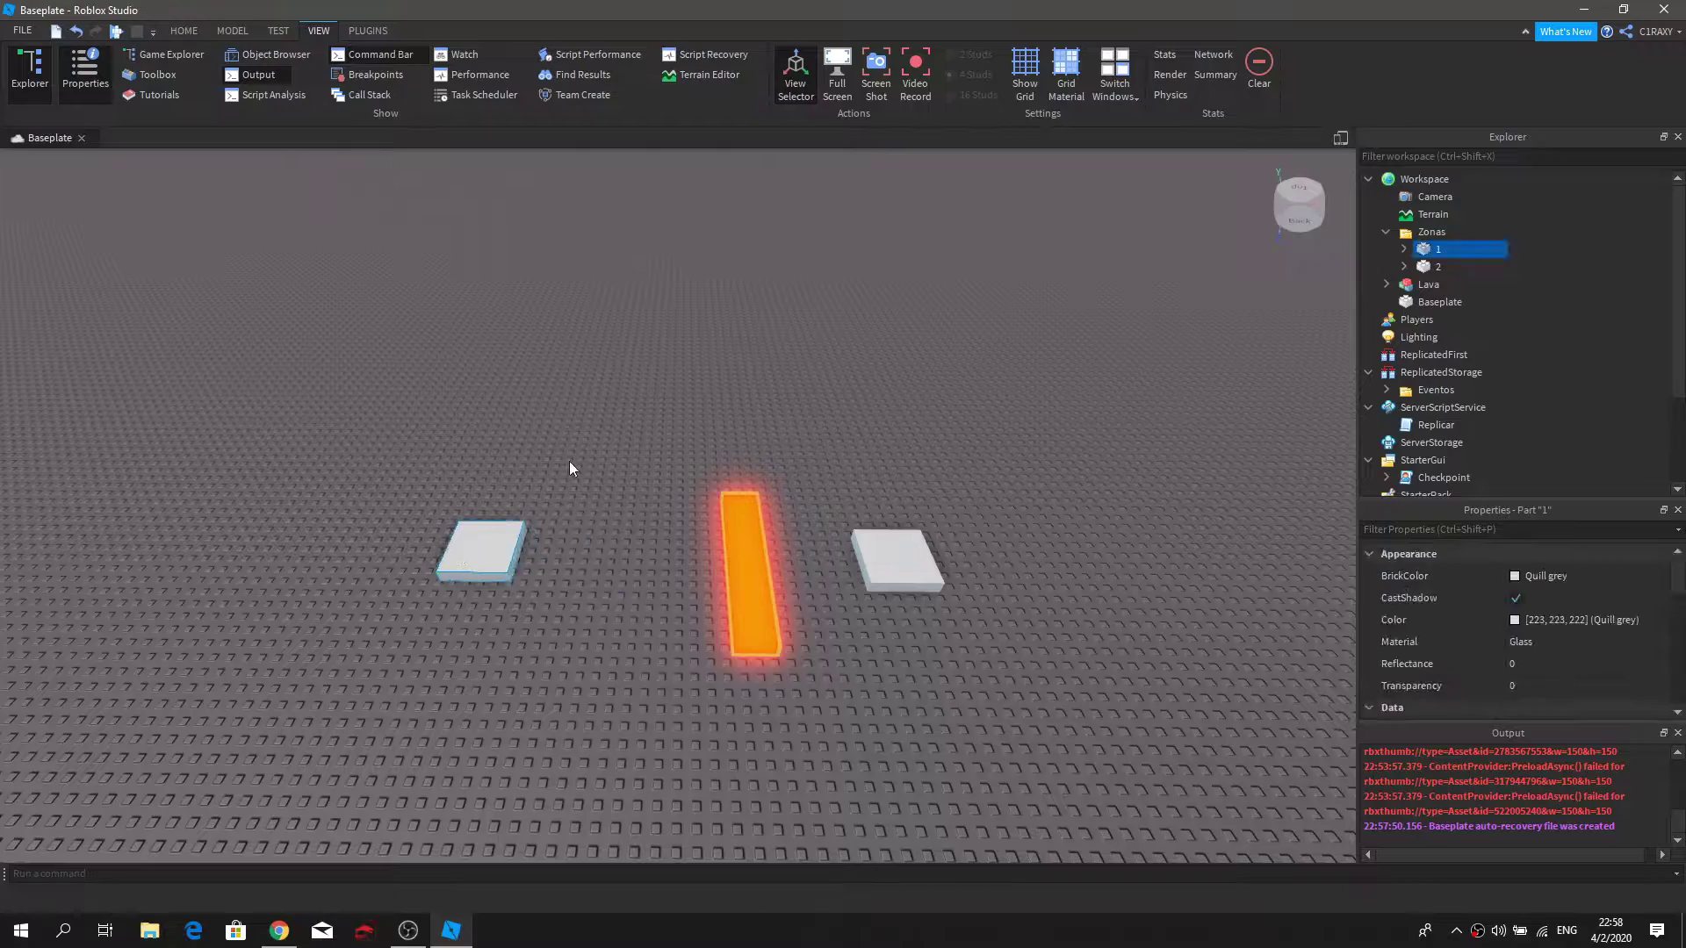
{"action": "left_click", "coordinate": [571, 464]}
{"action": "right_click_drag", "start_coordinate": [571, 464], "coordinate": [660, 545]}
{"action": "key", "text": "a"}
{"action": "left_click_drag", "start_coordinate": [666, 505], "coordinate": [561, 475]}
Step: Insert a block part beside checkpoint 1 and color it Bright green
{"action": "left_click", "coordinate": [232, 30]}
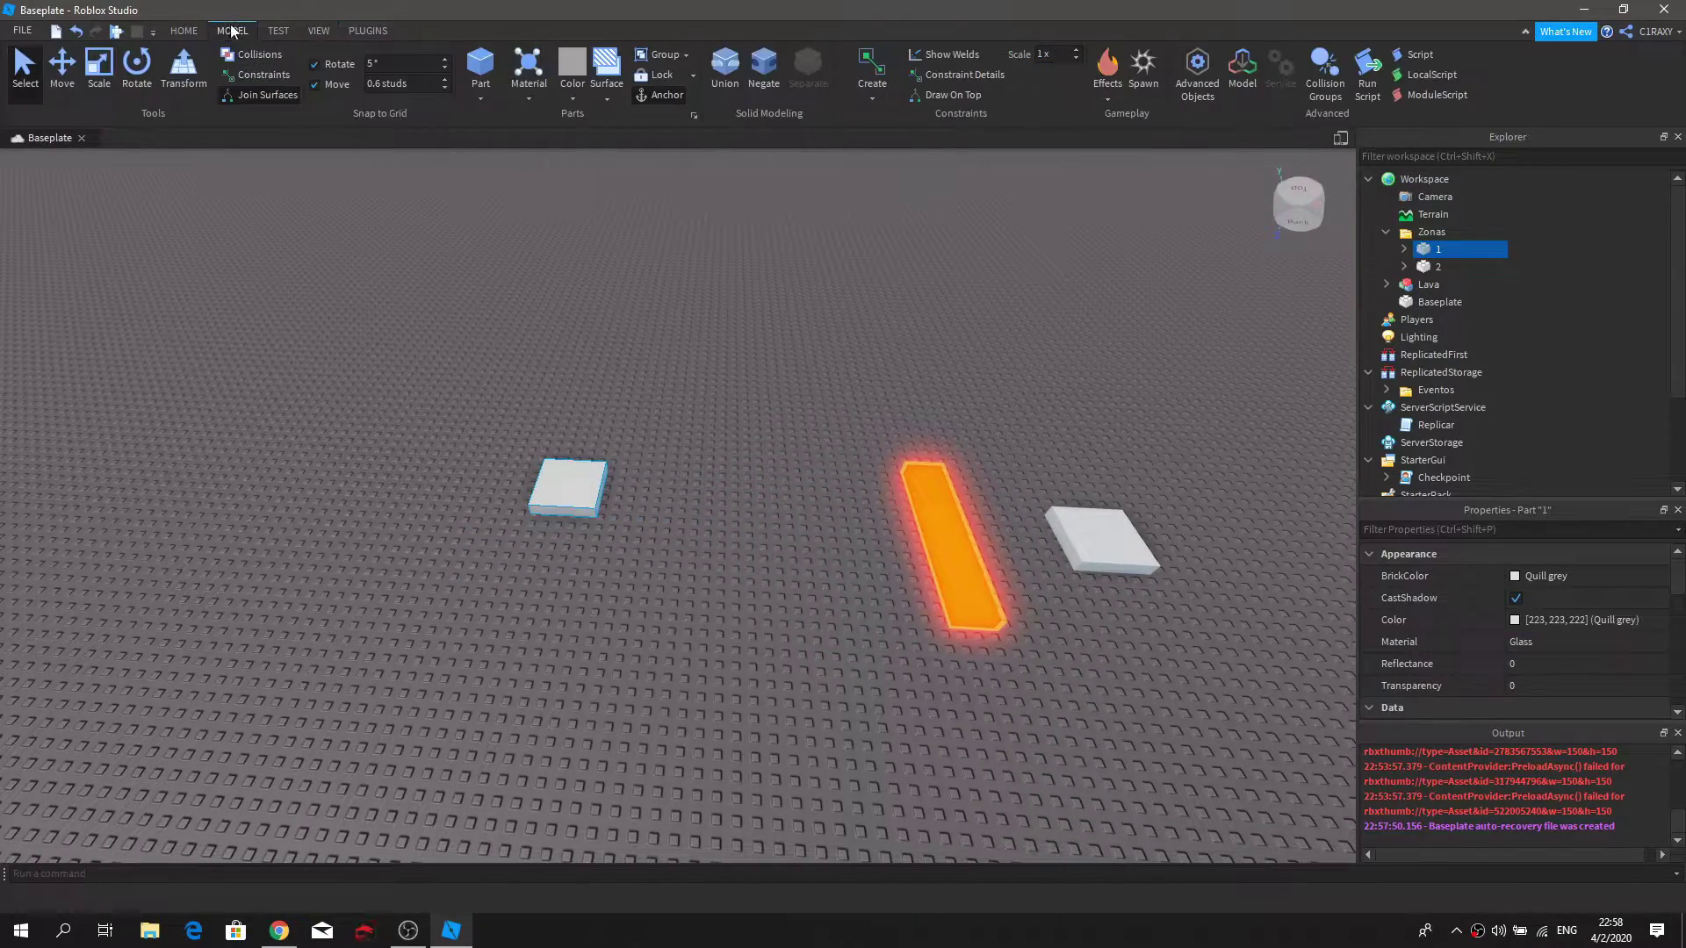
{"action": "left_click", "coordinate": [836, 356]}
{"action": "key", "text": "d"}
{"action": "right_click_drag", "start_coordinate": [836, 357], "coordinate": [840, 357]}
{"action": "key", "text": "w"}
{"action": "right_click_drag", "start_coordinate": [719, 308], "coordinate": [719, 308]}
{"action": "left_click", "coordinate": [480, 66]}
{"action": "scroll", "coordinate": [737, 423], "scroll_direction": "up", "scroll_amount": 3}
{"action": "left_click", "coordinate": [575, 93]}
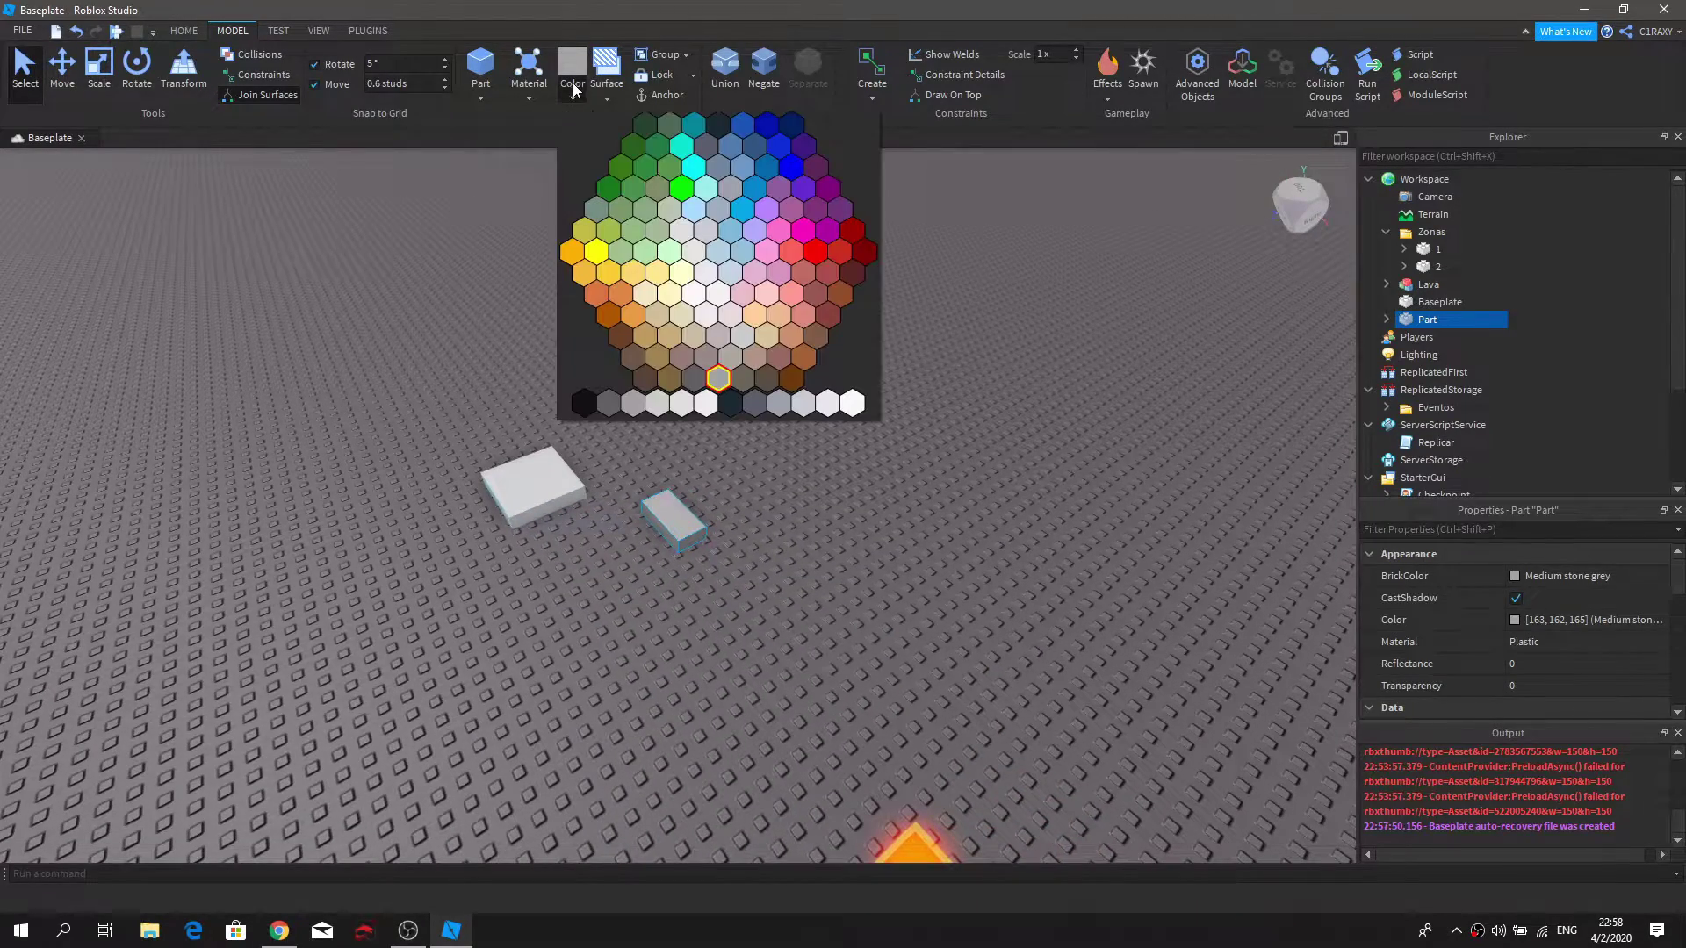
{"action": "left_click", "coordinate": [634, 188]}
Step: Scale the green part up in length, width and height into a large platform block
{"action": "left_click", "coordinate": [875, 349]}
{"action": "right_click_drag", "start_coordinate": [877, 350], "coordinate": [877, 351]}
{"action": "left_click_drag", "start_coordinate": [695, 537], "coordinate": [794, 539]}
{"action": "right_click_drag", "start_coordinate": [794, 539], "coordinate": [794, 541]}
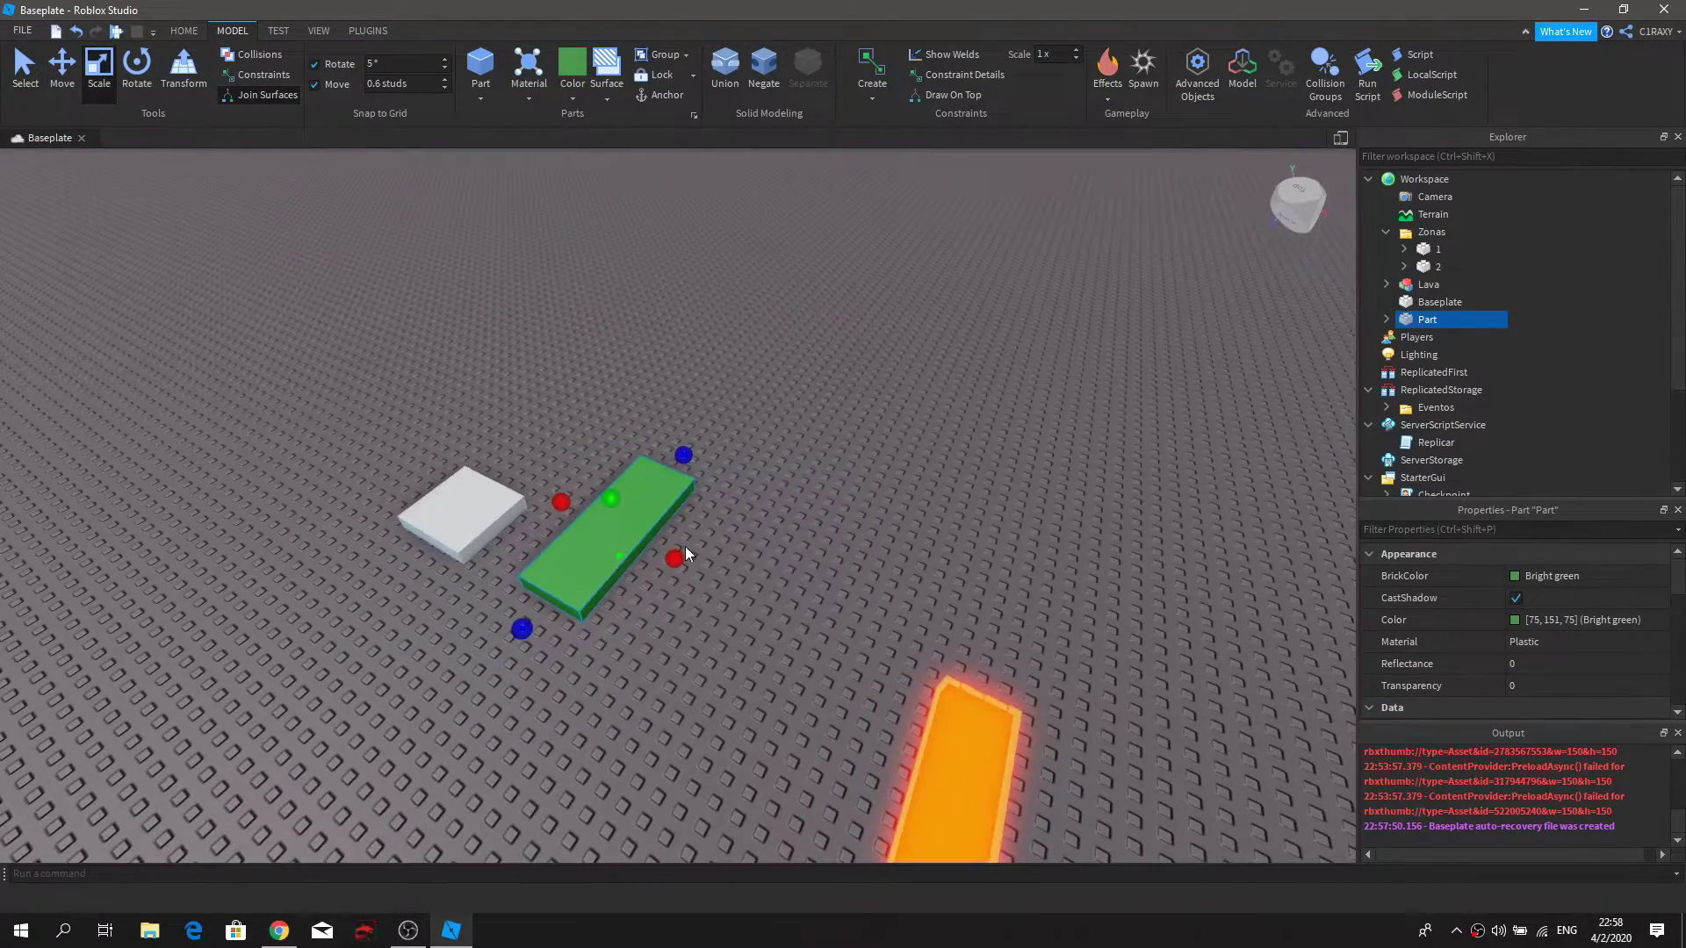
{"action": "left_click_drag", "start_coordinate": [683, 562], "coordinate": [814, 634]}
{"action": "left_click_drag", "start_coordinate": [673, 528], "coordinate": [673, 434]}
{"action": "right_click_drag", "start_coordinate": [558, 274], "coordinate": [558, 274]}
{"action": "left_click", "coordinate": [559, 274]}
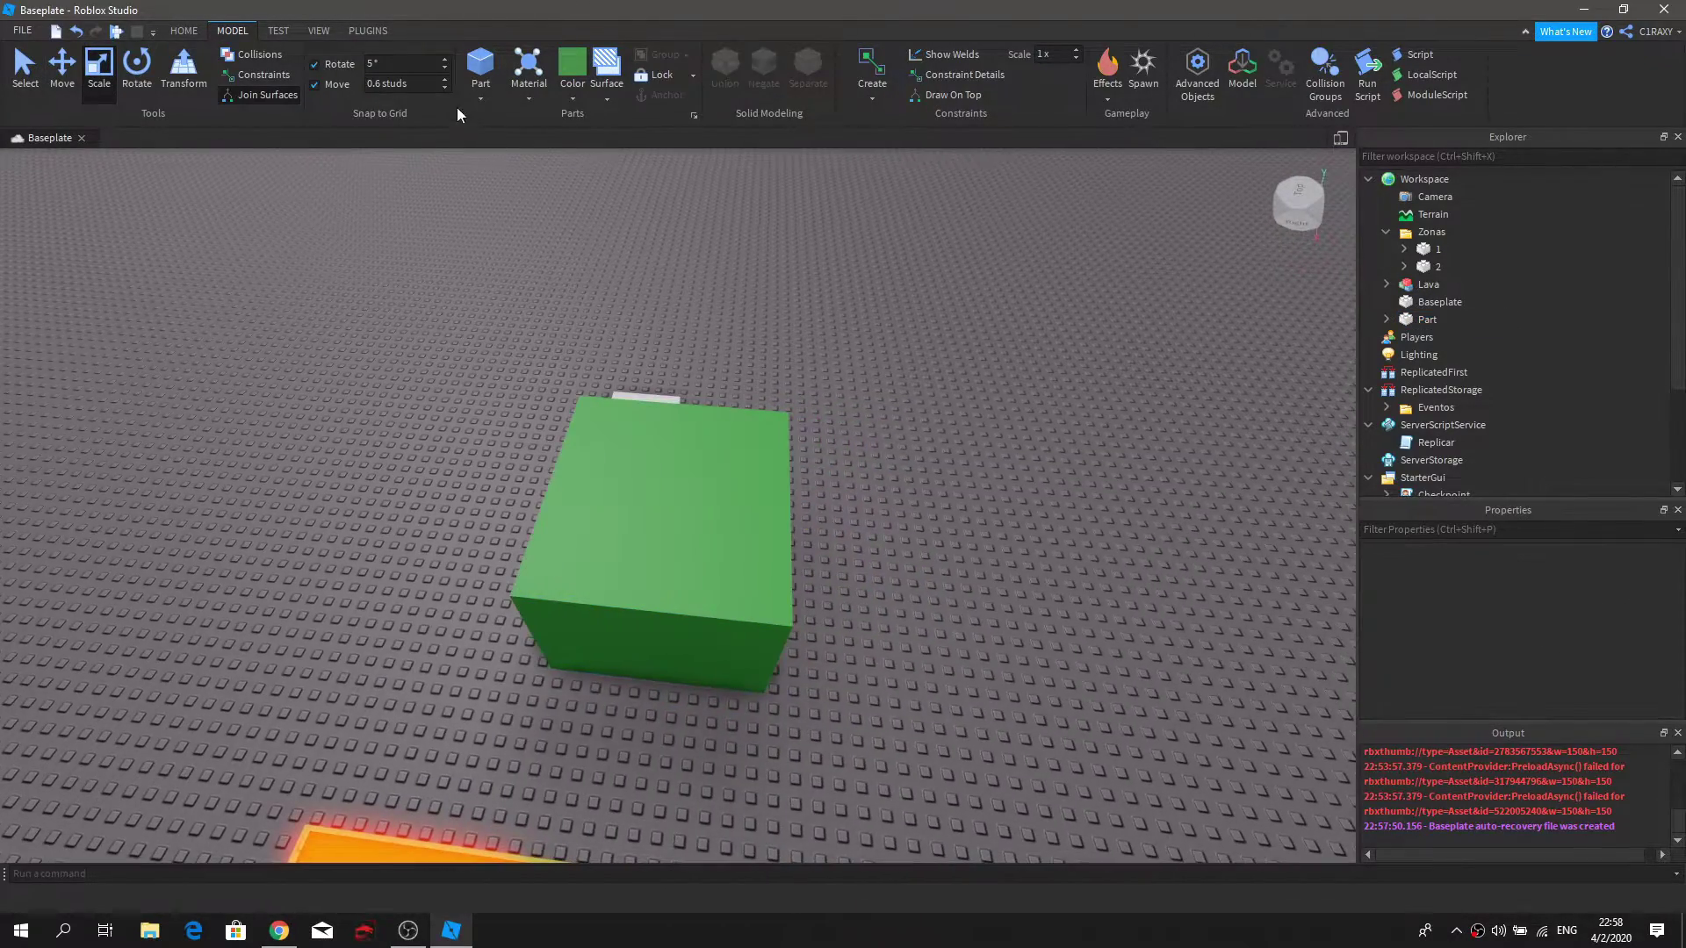
Step: Set the movement snap increment to 0.5 studs
{"action": "left_click", "coordinate": [739, 432]}
{"action": "mouse_move", "coordinate": [527, 527]}
{"action": "left_mouse_down"}
{"action": "mouse_move", "coordinate": [629, 549]}
{"action": "mouse_move", "coordinate": [500, 525]}
{"action": "mouse_move", "coordinate": [524, 529]}
{"action": "left_mouse_up"}
{"action": "left_click", "coordinate": [866, 425]}
{"action": "key", "text": "d"}
{"action": "key", "text": "s"}
{"action": "key", "text": "a"}
{"action": "type", "text": "wd"}
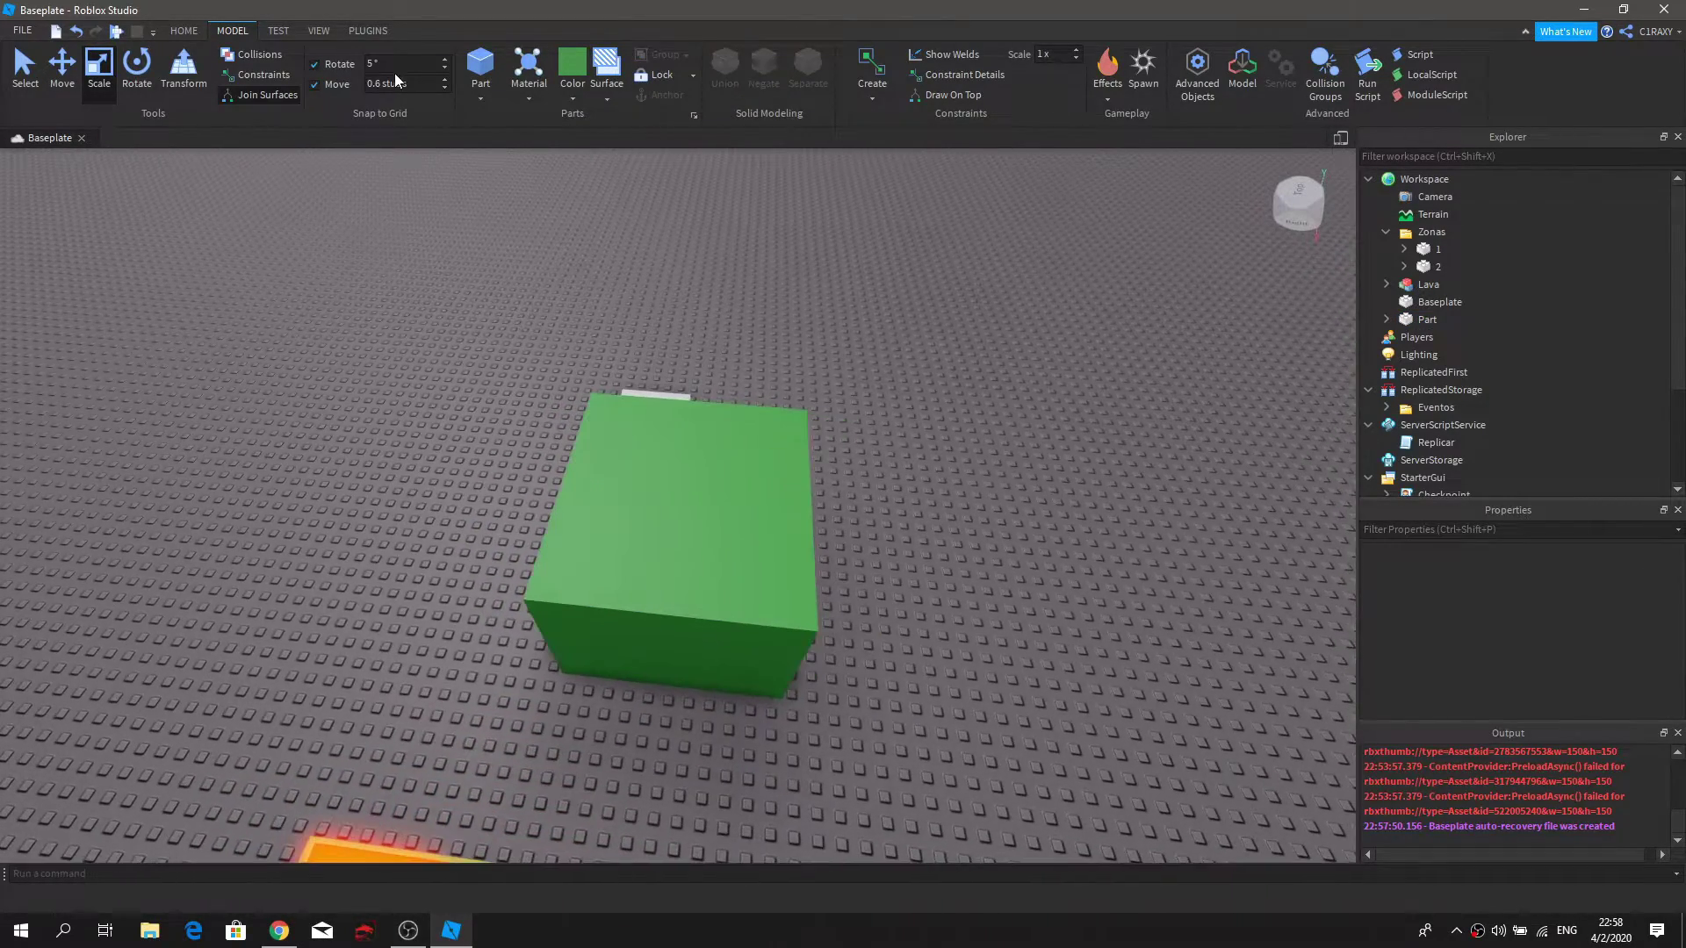
{"action": "type", "text": "1"}
{"action": "left_click", "coordinate": [723, 577]}
{"action": "type", "text": "0.5"}
Step: Adjust the size of the green block, shortening its side facing checkpoint 1
{"action": "left_click", "coordinate": [928, 264]}
{"action": "key", "text": "a"}
{"action": "left_click_drag", "start_coordinate": [795, 604], "coordinate": [627, 586]}
{"action": "left_click", "coordinate": [940, 509]}
{"action": "key", "text": "w"}
{"action": "left_click", "coordinate": [743, 497]}
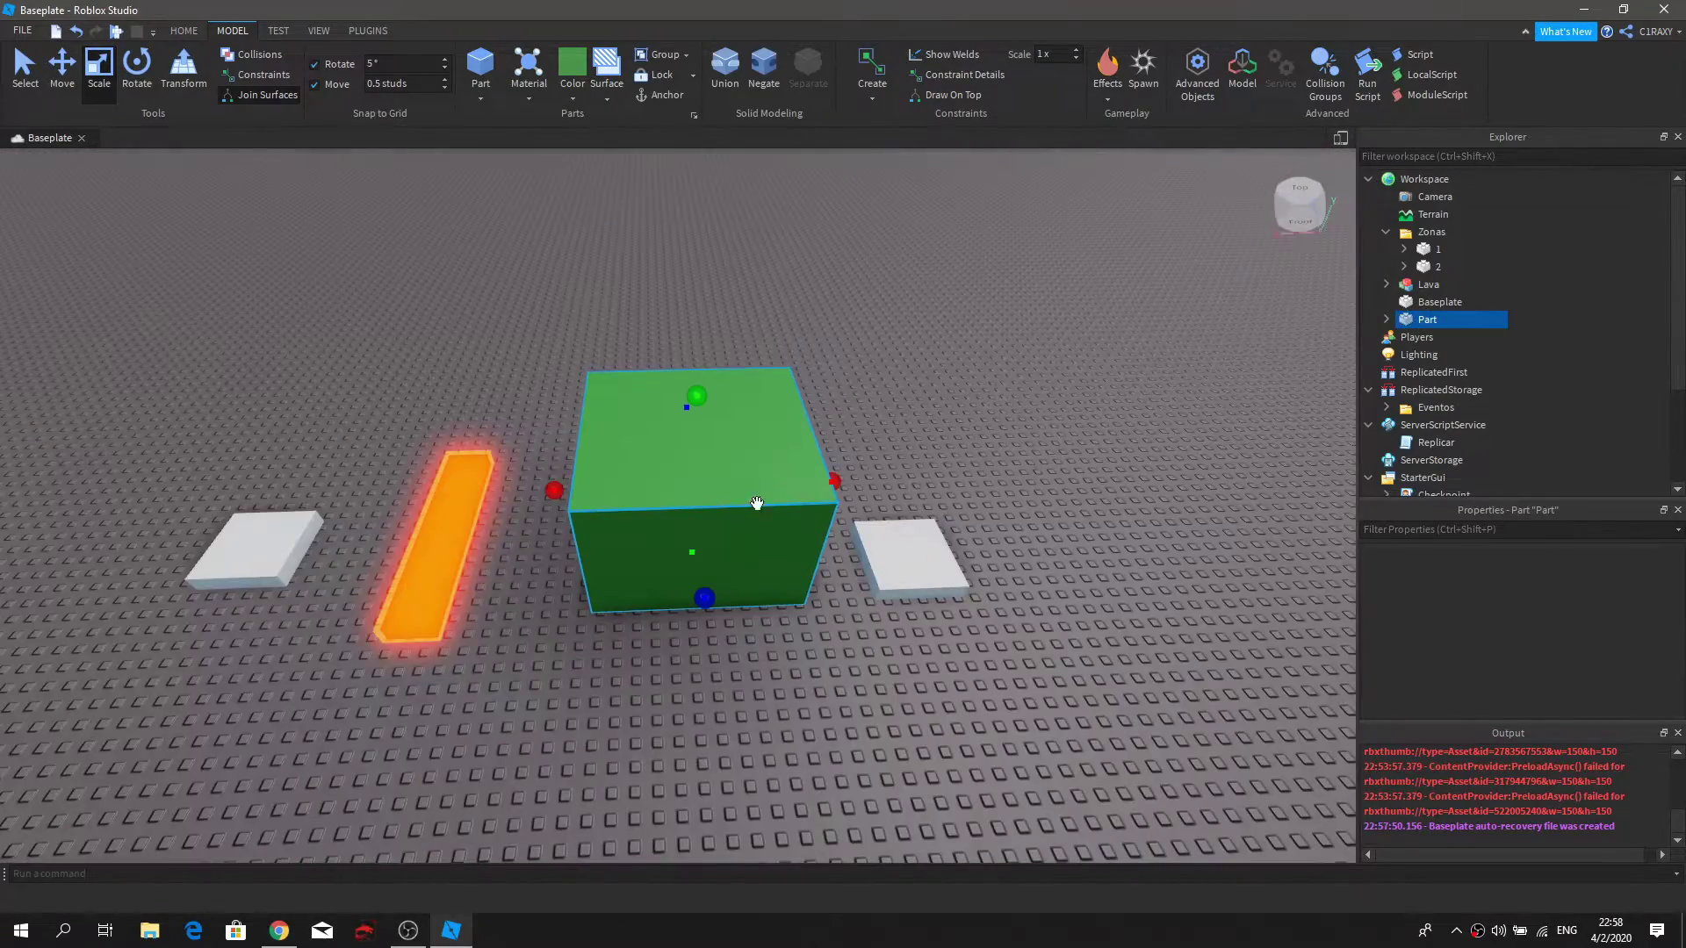
{"action": "left_click_drag", "start_coordinate": [829, 481], "coordinate": [795, 470]}
{"action": "left_click", "coordinate": [875, 394]}
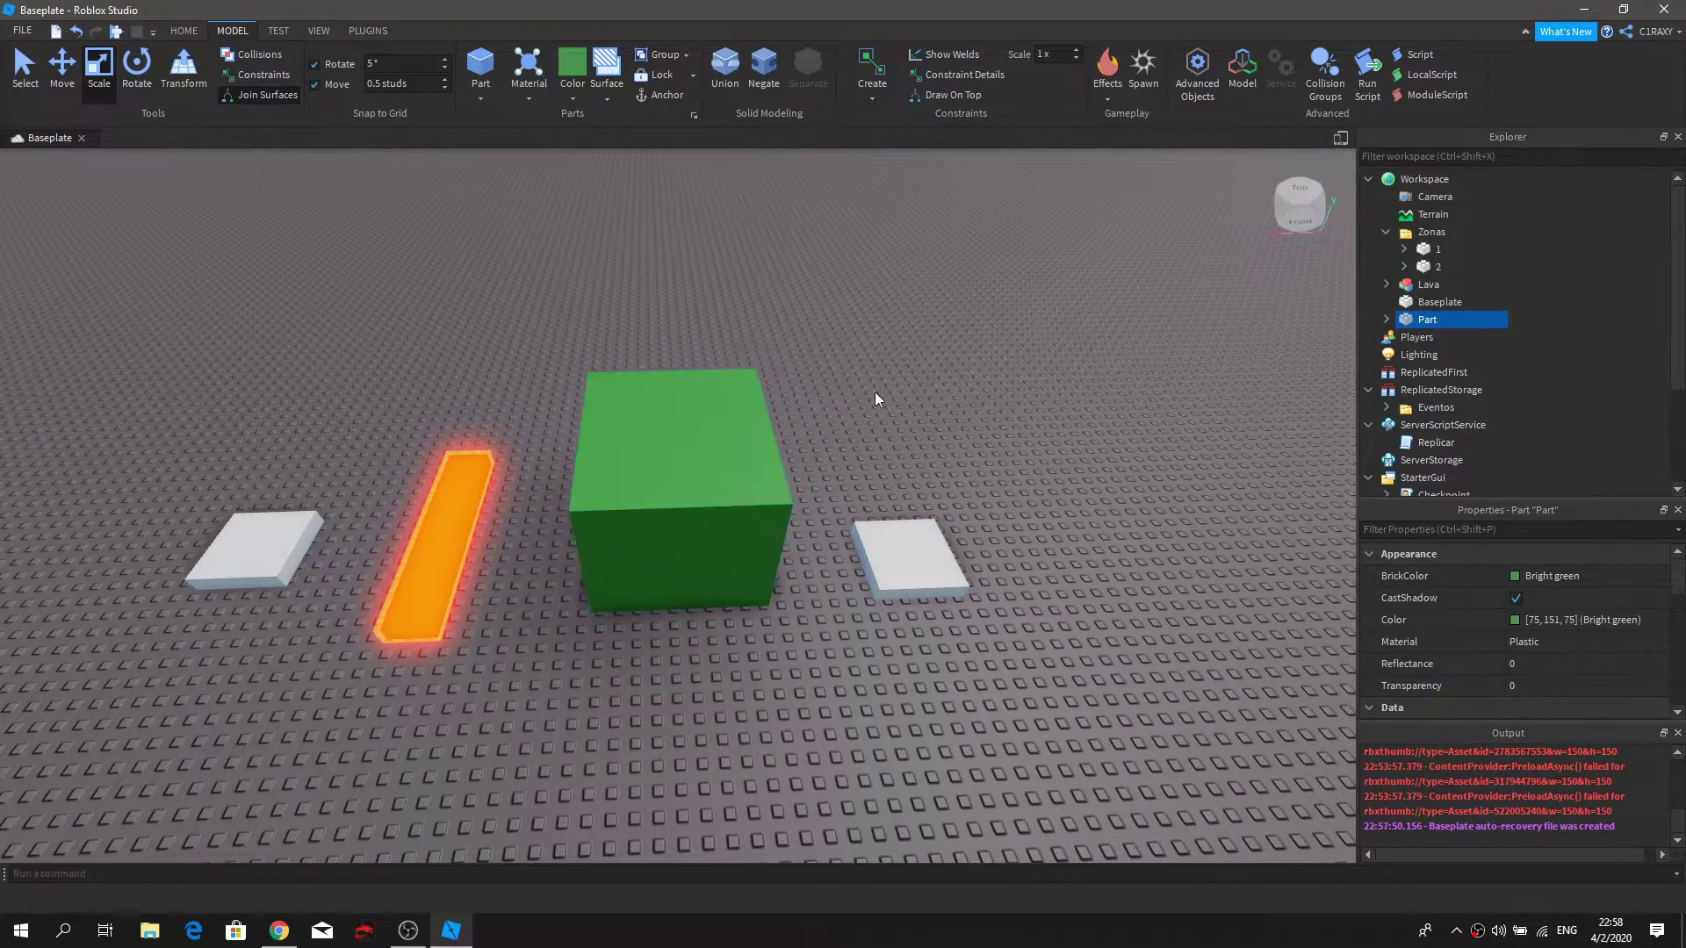
Step: Place checkpoint part 1 on top of the green block
{"action": "right_click_drag", "start_coordinate": [877, 397], "coordinate": [885, 400]}
{"action": "key", "text": "s"}
{"action": "key", "text": "a"}
{"action": "left_click_drag", "start_coordinate": [882, 513], "coordinate": [646, 406]}
{"action": "left_click", "coordinate": [867, 381]}
{"action": "key", "text": "a"}
{"action": "right_click_drag", "start_coordinate": [667, 388], "coordinate": [629, 452]}
{"action": "left_click", "coordinate": [702, 384]}
{"action": "left_click", "coordinate": [772, 318]}
Step: Duplicate the green block and move the copy beside the original, toward checkpoint 2
{"action": "right_click_drag", "start_coordinate": [781, 338], "coordinate": [664, 587]}
{"action": "key", "text": "a"}
{"action": "key", "text": "w"}
{"action": "left_click", "coordinate": [505, 479]}
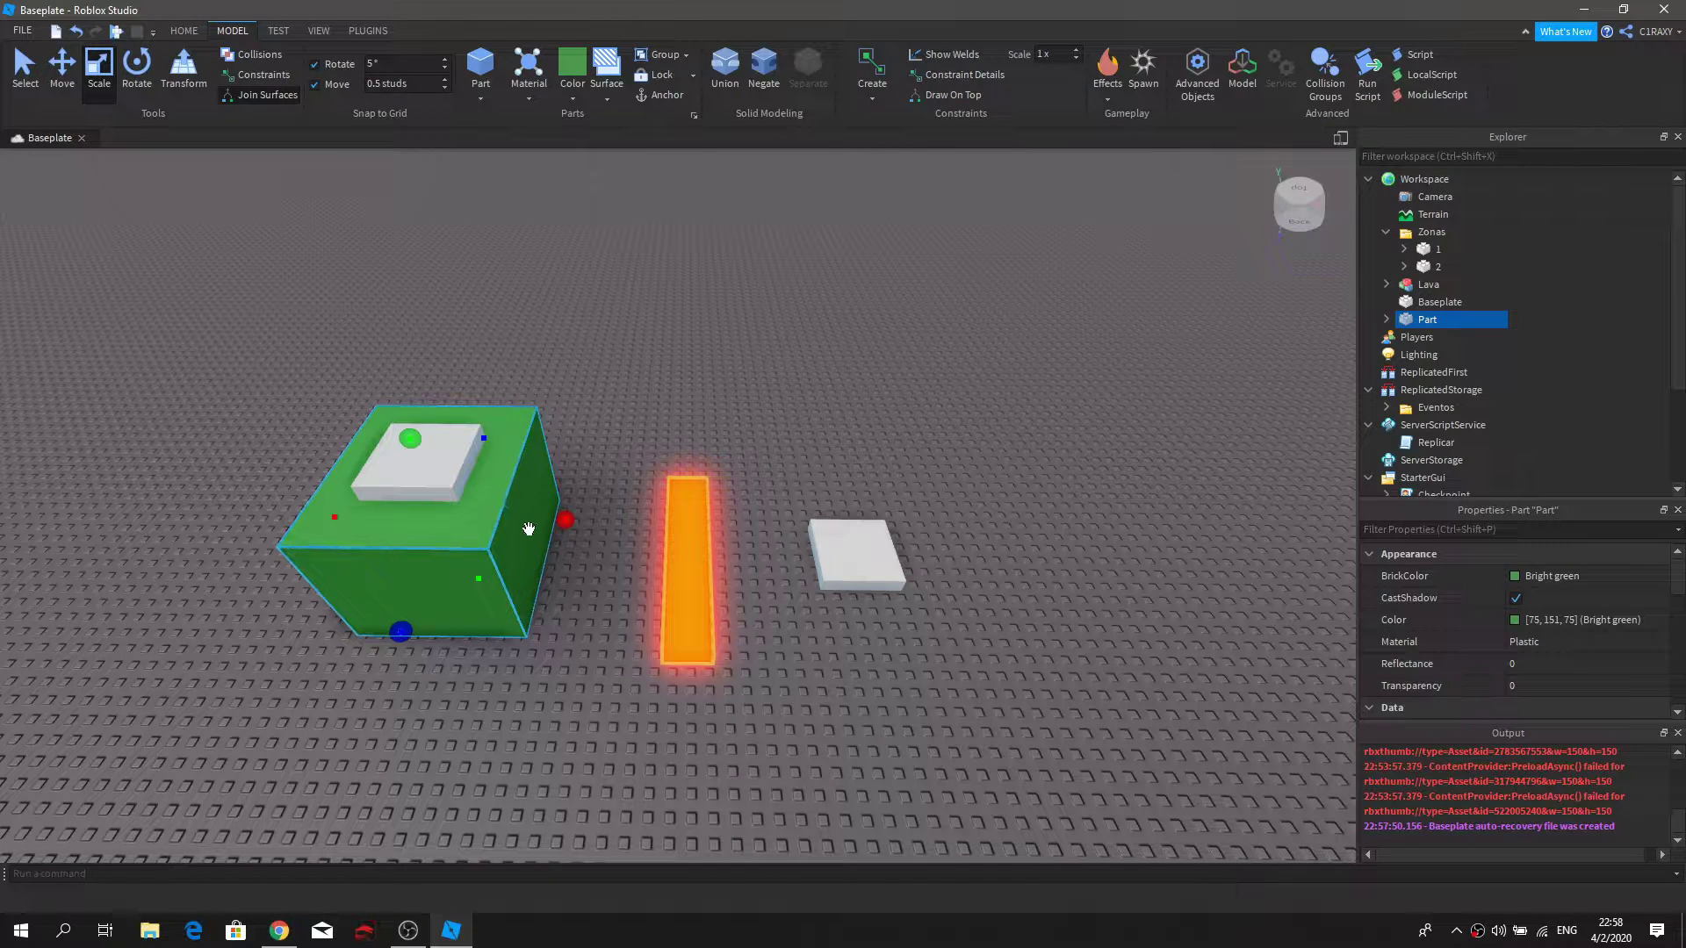
{"action": "key", "text": "ctrl+d"}
{"action": "left_click", "coordinate": [63, 72]}
{"action": "left_click_drag", "start_coordinate": [492, 526], "coordinate": [790, 533]}
Step: Place the lava strip on top of the second green block
{"action": "left_click_drag", "start_coordinate": [694, 648], "coordinate": [613, 549]}
{"action": "left_click", "coordinate": [868, 291]}
{"action": "right_click_drag", "start_coordinate": [868, 291], "coordinate": [868, 292]}
{"action": "mouse_move", "coordinate": [724, 435]}
{"action": "left_mouse_down"}
{"action": "mouse_move", "coordinate": [710, 428]}
{"action": "mouse_move", "coordinate": [715, 445]}
{"action": "left_mouse_up"}
{"action": "scroll", "coordinate": [665, 562], "scroll_direction": "up", "scroll_amount": 2}
Step: Lengthen the second green block toward checkpoint 2 to form a long platform
{"action": "left_click", "coordinate": [665, 553]}
{"action": "key", "text": "ctrl+3"}
{"action": "left_click_drag", "start_coordinate": [606, 506], "coordinate": [565, 507]}
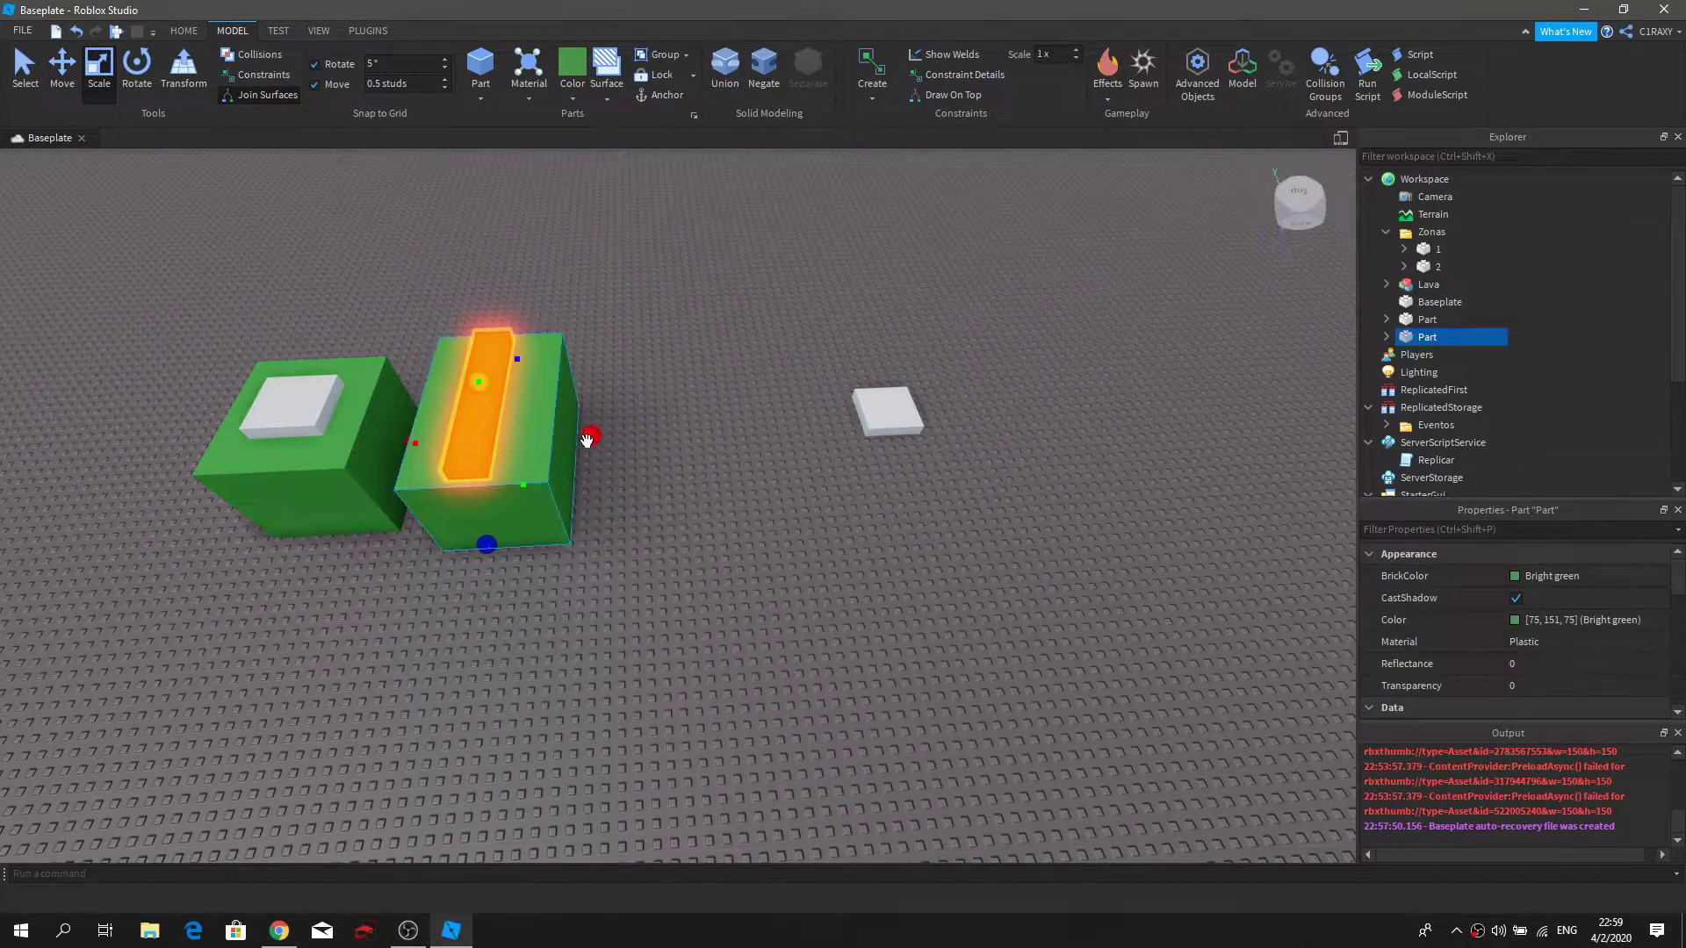
{"action": "left_click_drag", "start_coordinate": [587, 440], "coordinate": [841, 431]}
Step: Duplicate the Lava model twice and space the copies evenly along the long green platform
{"action": "left_click", "coordinate": [479, 390]}
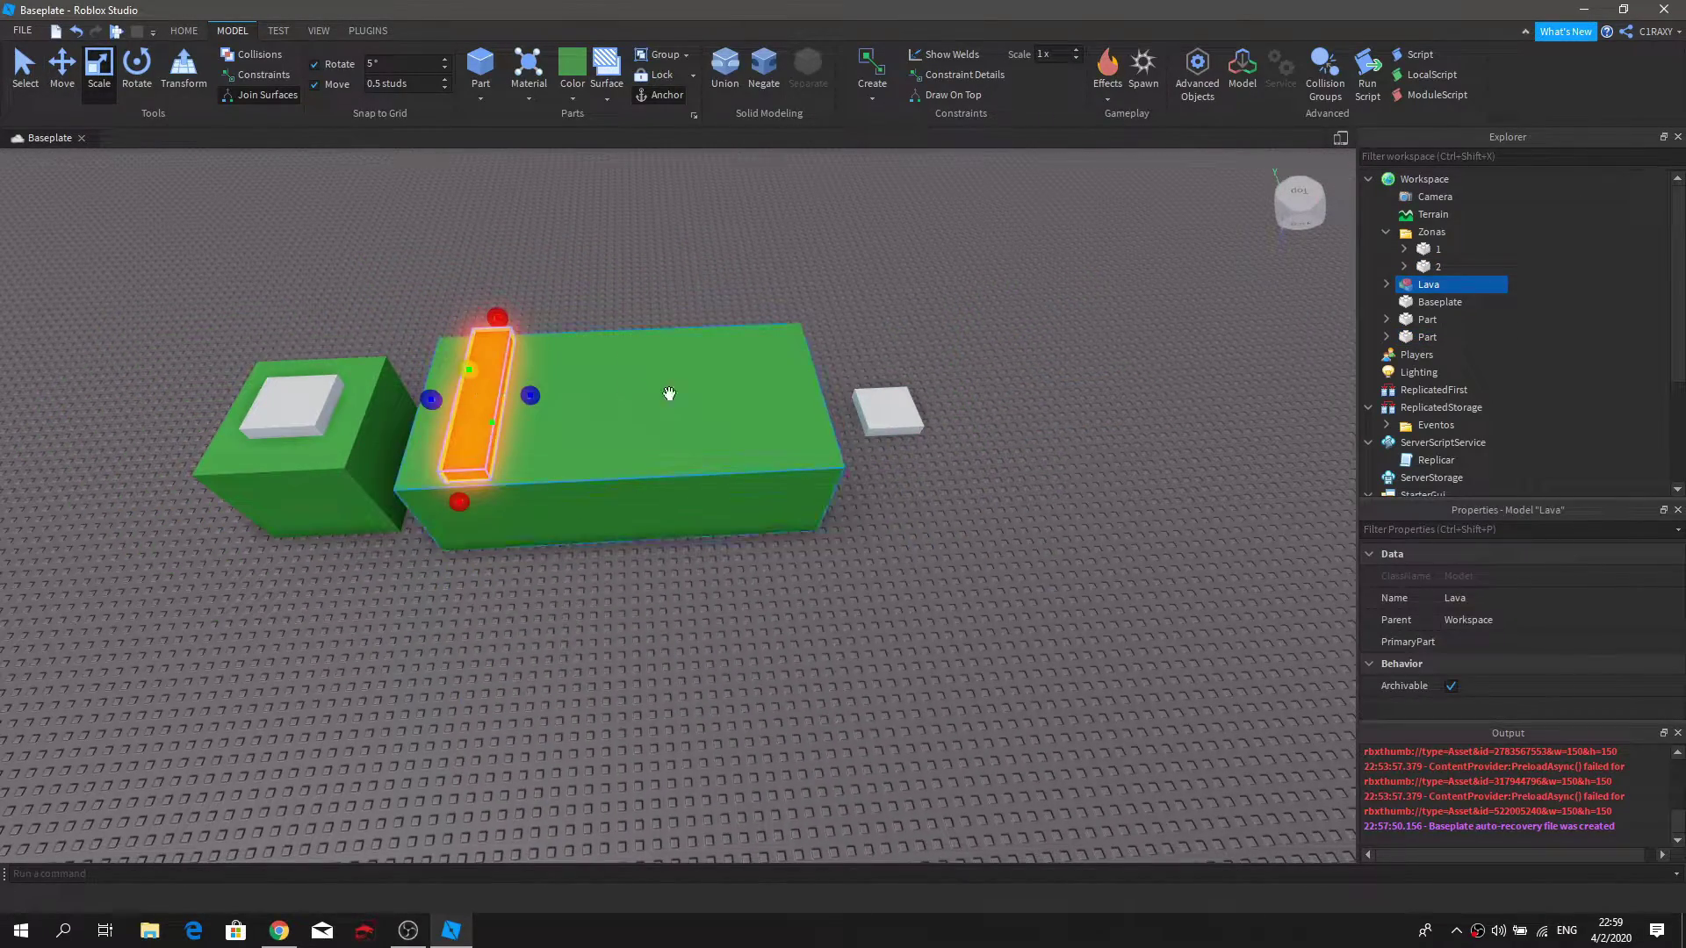
{"action": "key", "text": "ctrl+d"}
{"action": "key", "text": "ctrl+2"}
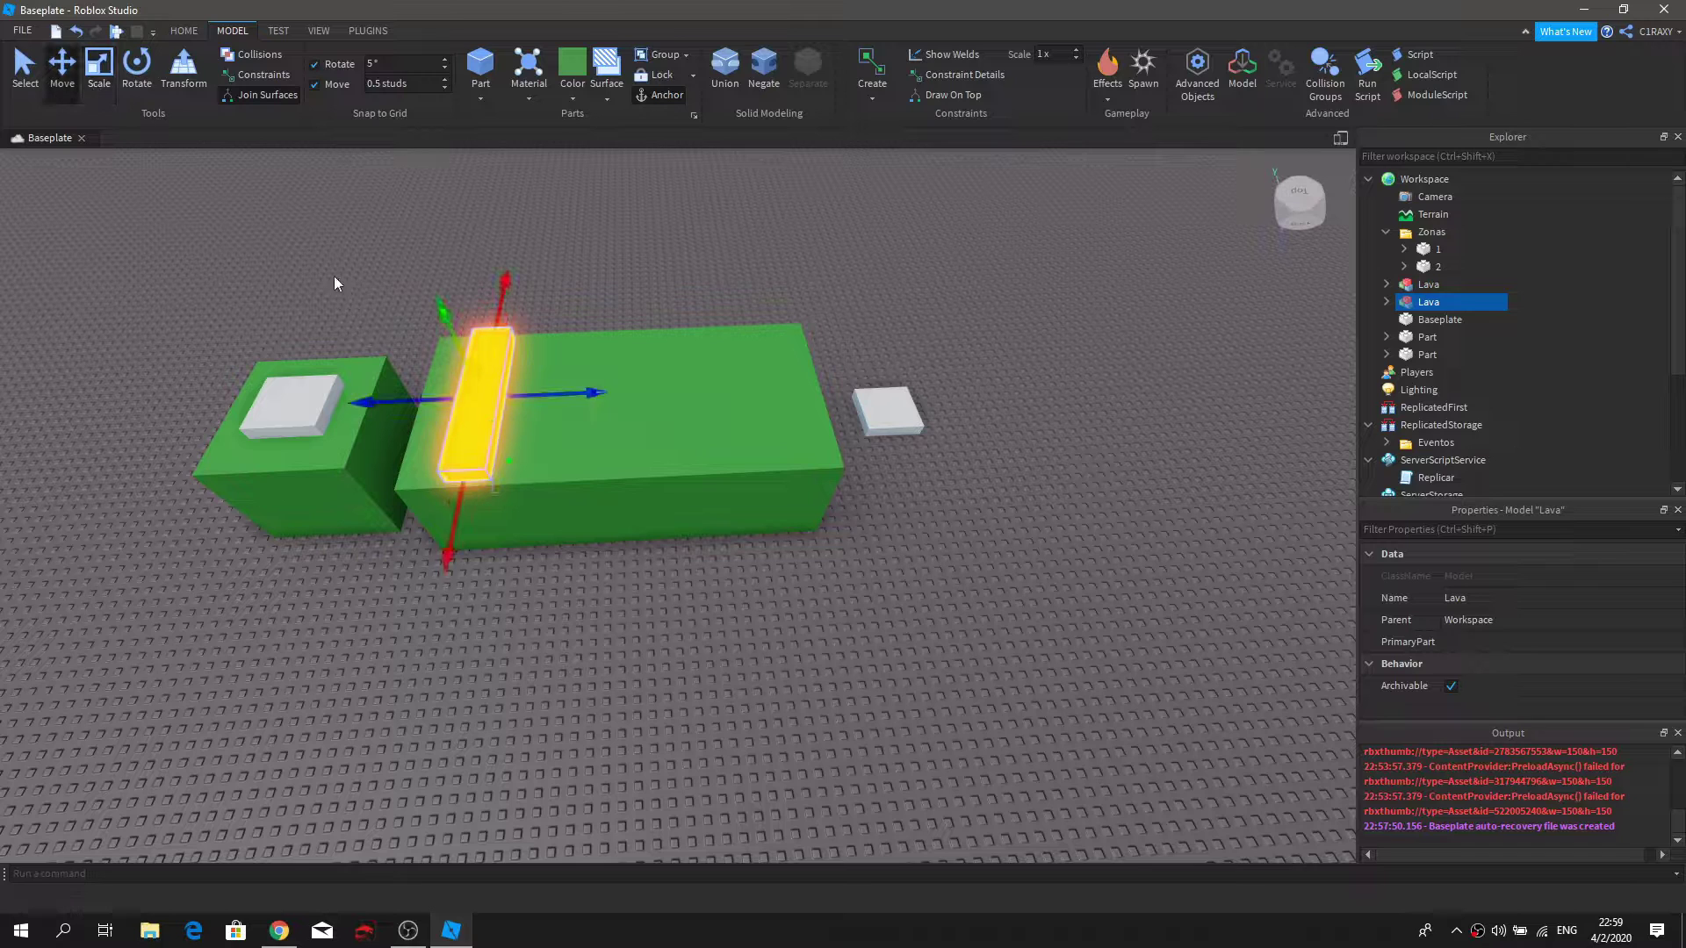
{"action": "left_click_drag", "start_coordinate": [565, 397], "coordinate": [828, 393]}
{"action": "key", "text": "ctrl+d"}
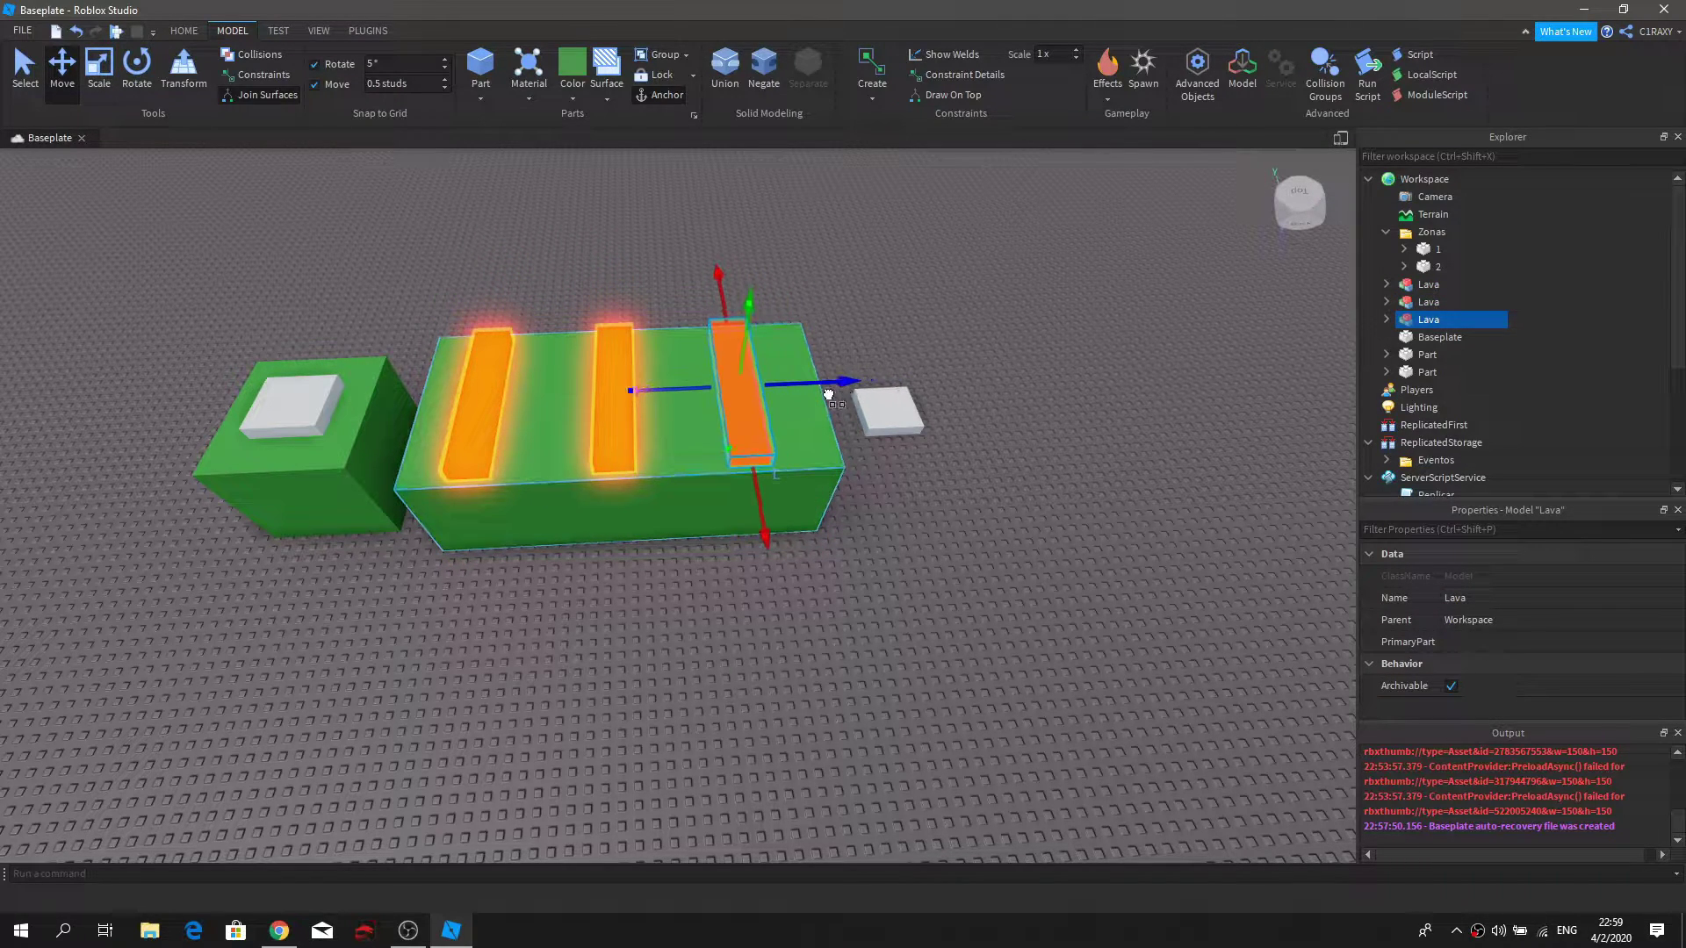
{"action": "scroll", "coordinate": [829, 351], "scroll_direction": "down", "scroll_amount": 2}
{"action": "left_click", "coordinate": [830, 297]}
{"action": "scroll", "coordinate": [816, 351], "scroll_direction": "up", "scroll_amount": 2}
{"action": "scroll", "coordinate": [793, 491], "scroll_direction": "down", "scroll_amount": 2}
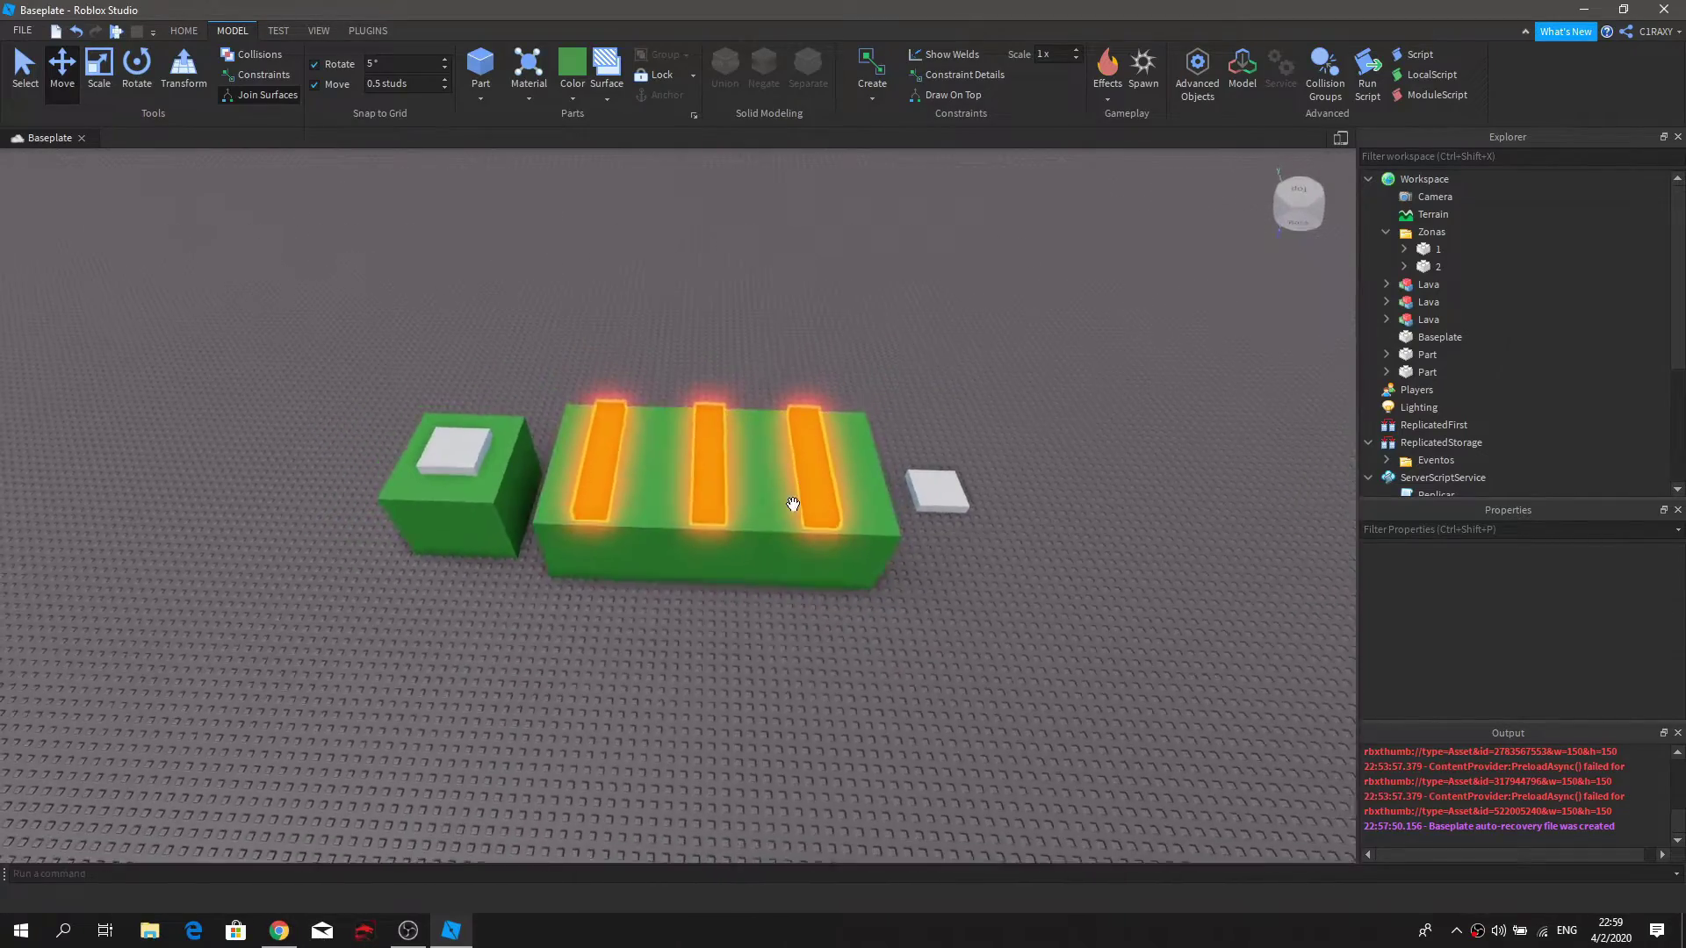
{"action": "scroll", "coordinate": [824, 523], "scroll_direction": "up", "scroll_amount": 3}
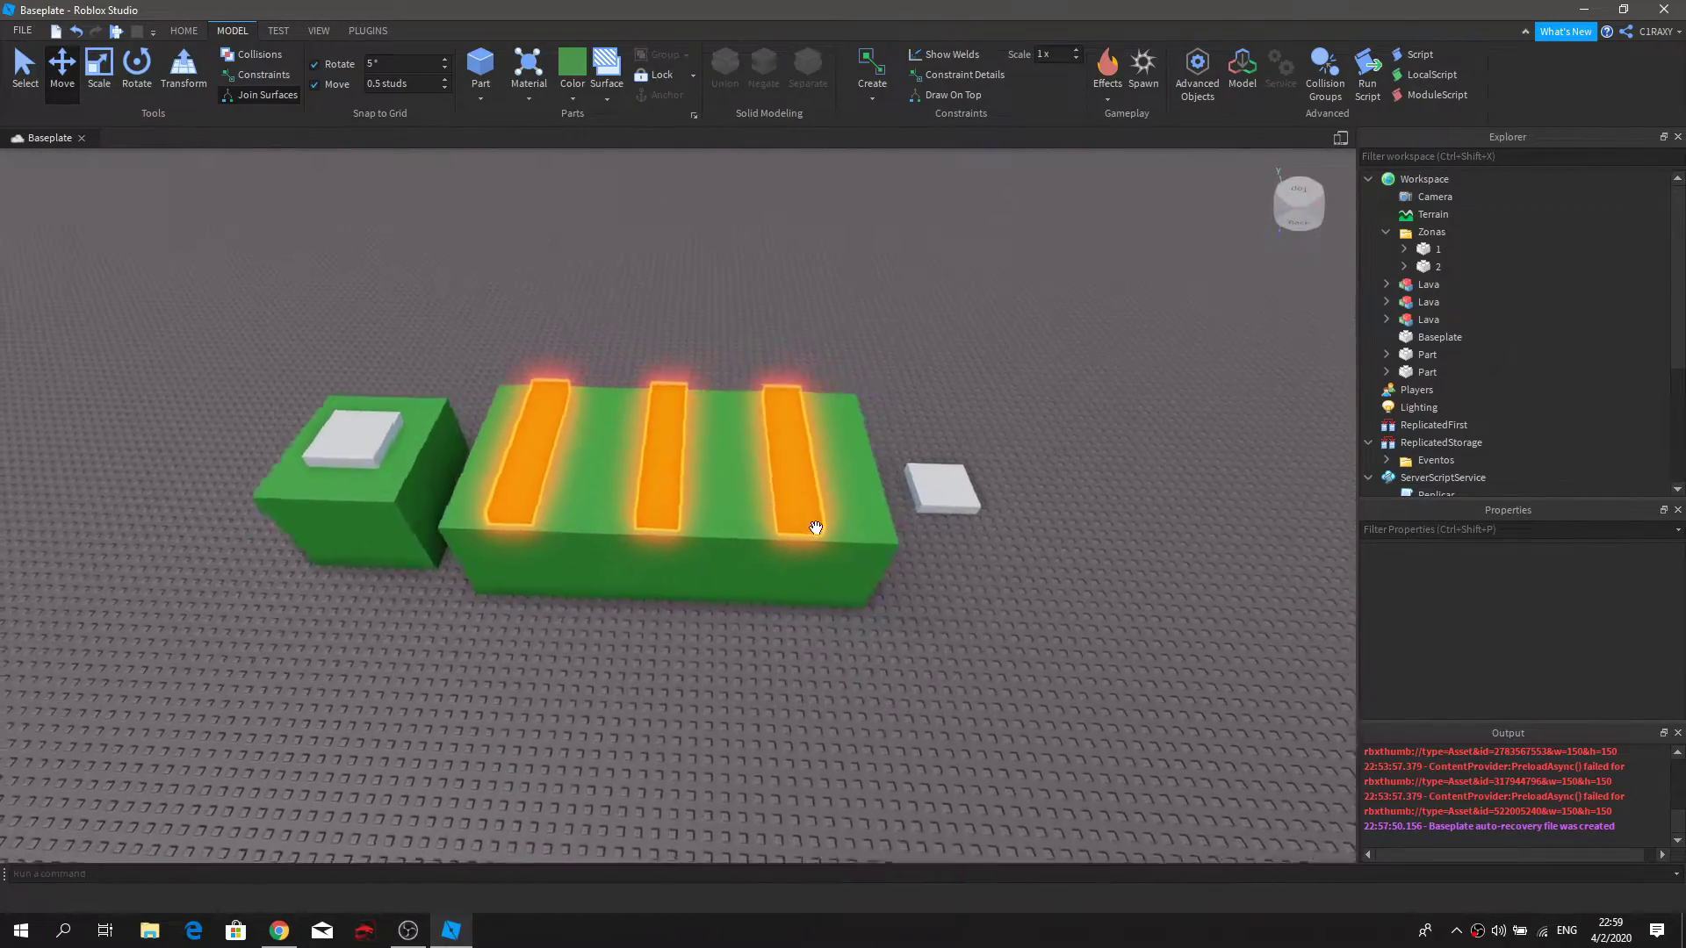
Step: Shorten the long green platform slightly at its end facing checkpoint 2
{"action": "left_click", "coordinate": [828, 490]}
{"action": "scroll", "coordinate": [615, 421], "scroll_direction": "down", "scroll_amount": 2}
{"action": "left_click", "coordinate": [112, 75]}
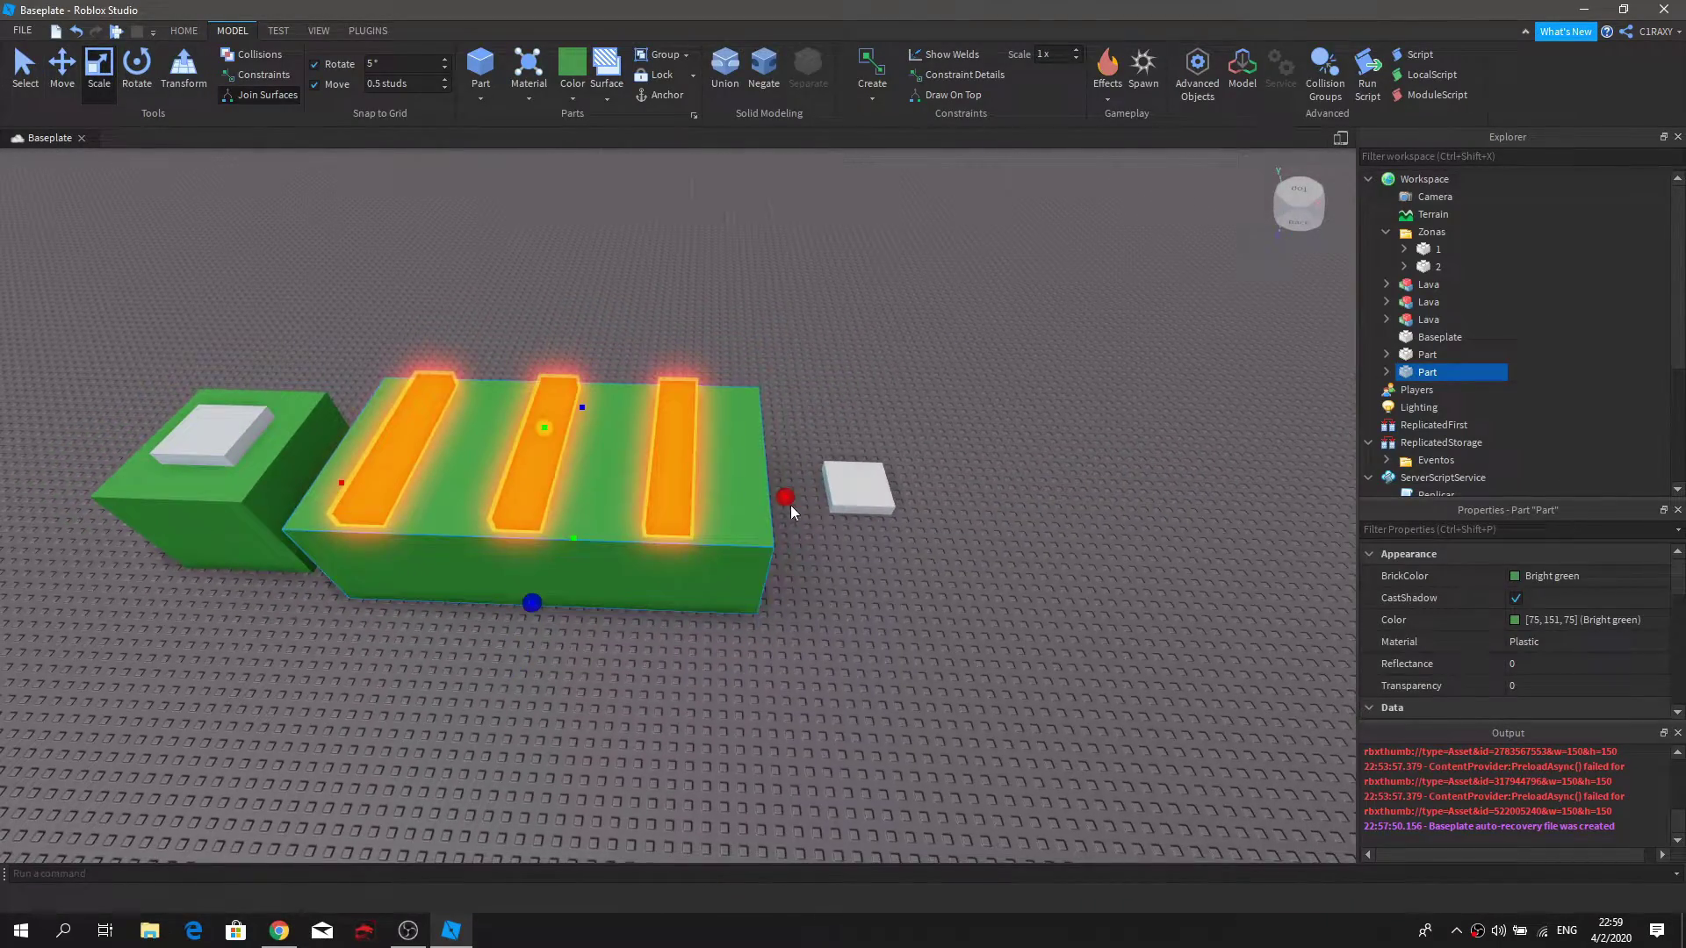
{"action": "left_click_drag", "start_coordinate": [788, 502], "coordinate": [771, 497]}
{"action": "scroll", "coordinate": [815, 387], "scroll_direction": "down", "scroll_amount": 2}
{"action": "left_click", "coordinate": [817, 395]}
{"action": "key", "text": "a"}
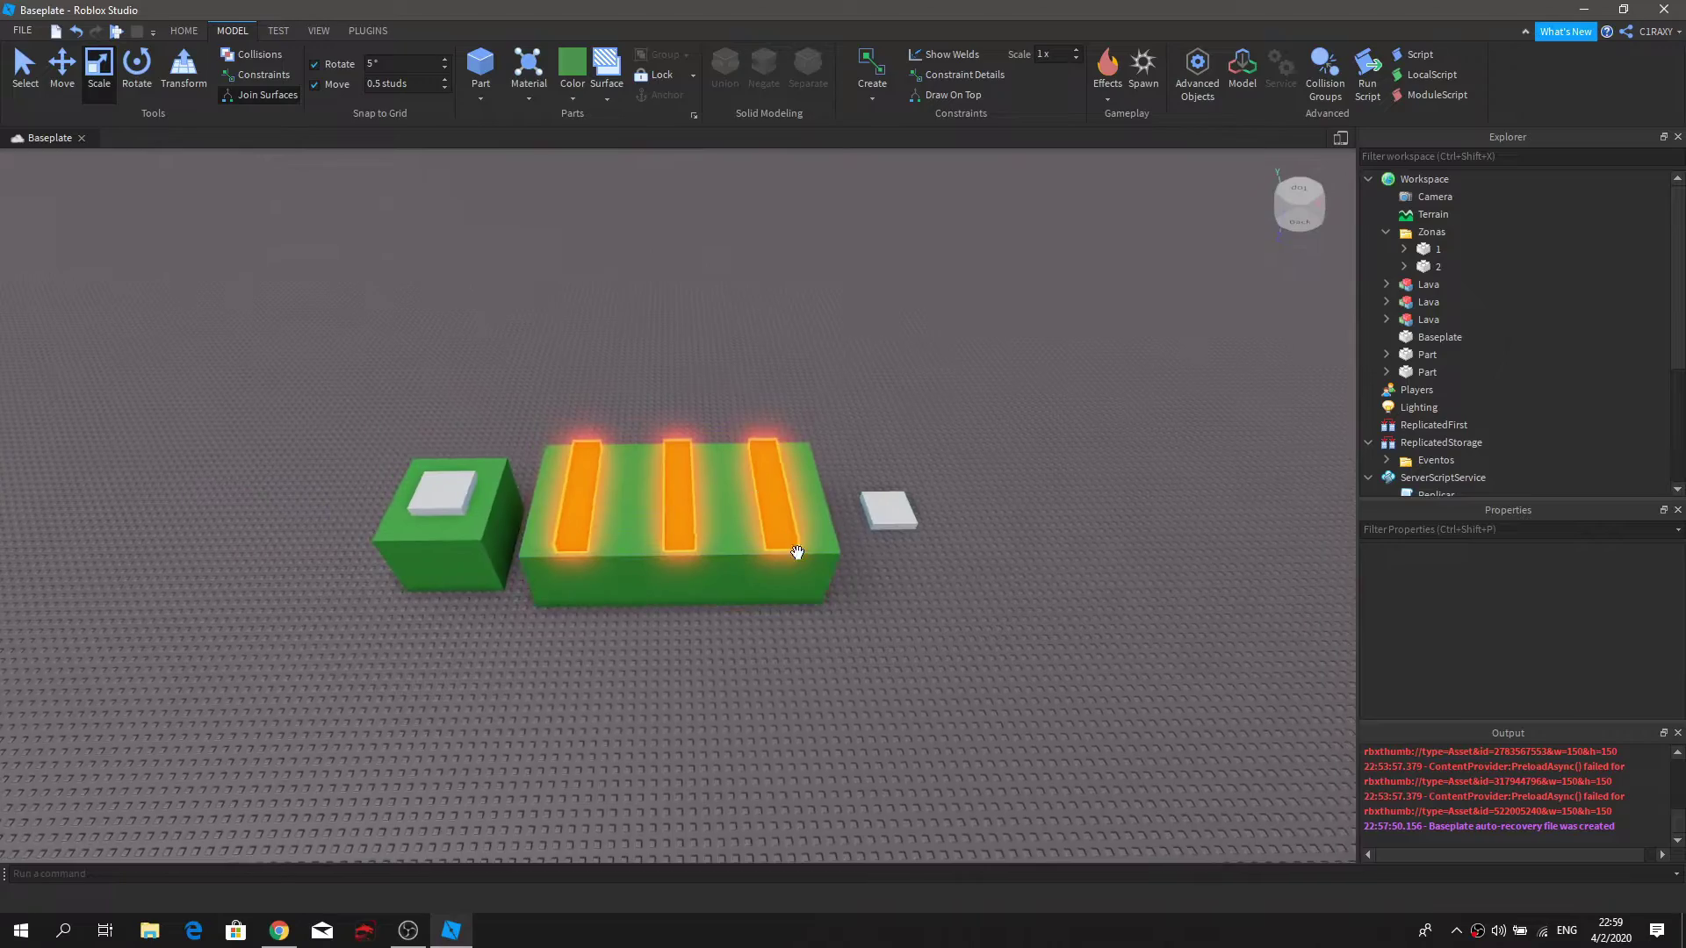
Step: Duplicate the long green platform and place the copy beyond its far end, in line with the course
{"action": "key", "text": "d"}
{"action": "right_click_drag", "start_coordinate": [843, 529], "coordinate": [799, 606]}
{"action": "key", "text": "ctrl+2"}
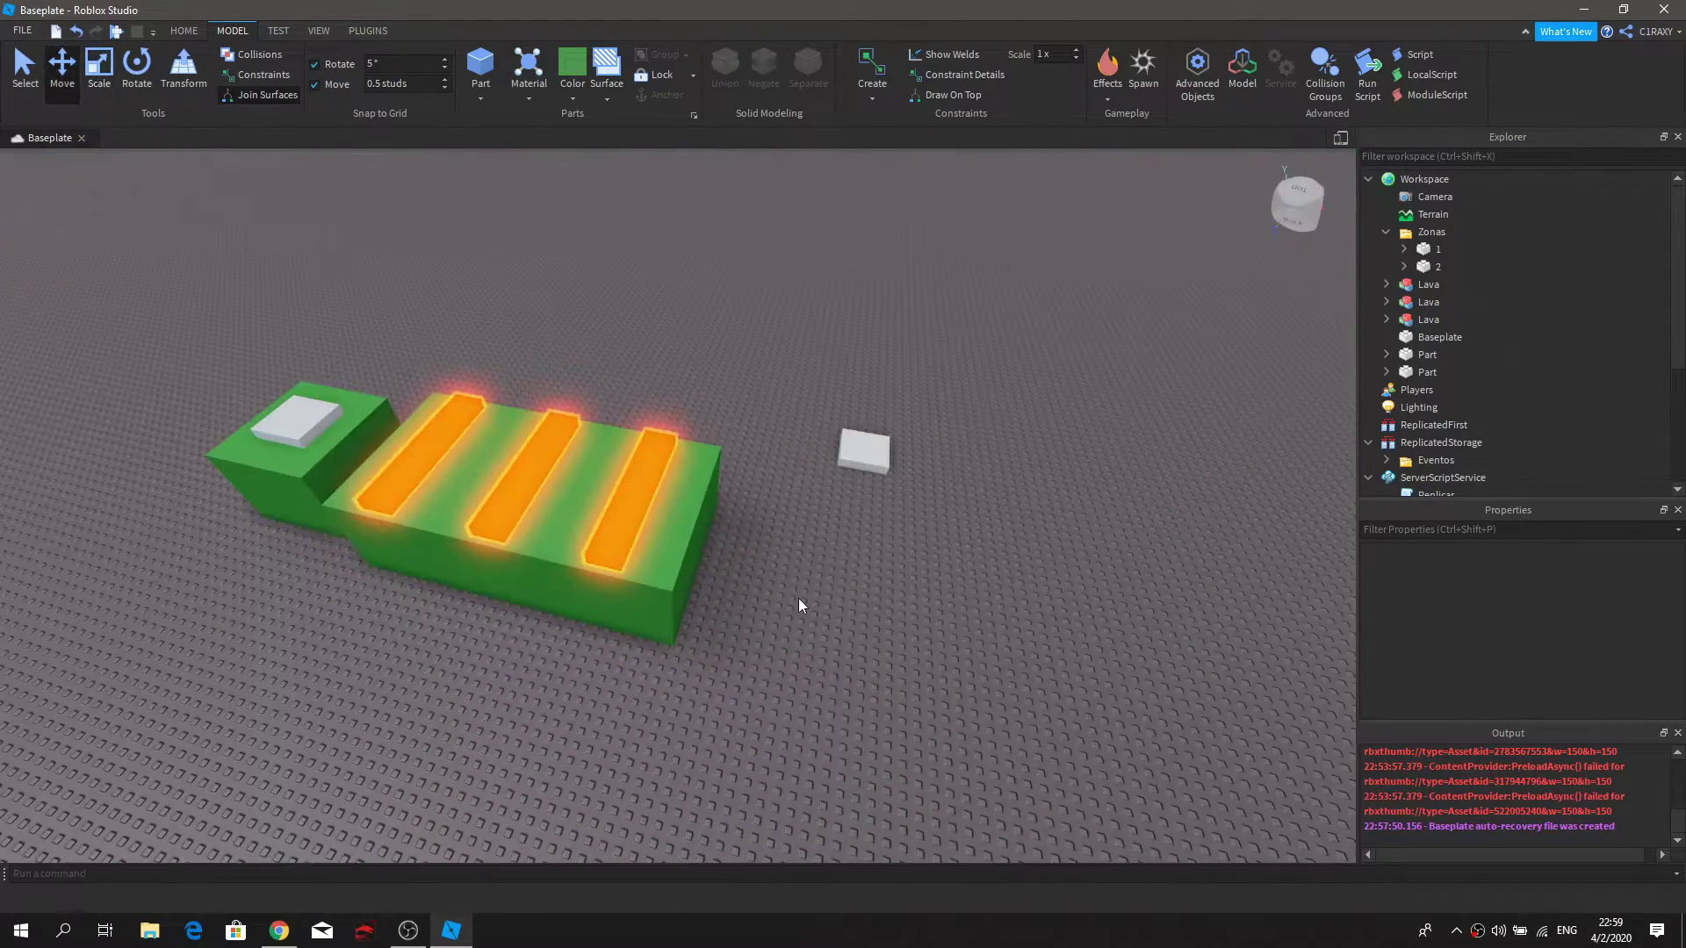
{"action": "left_click", "coordinate": [724, 580]}
{"action": "key", "text": "ctrl+d"}
{"action": "left_click_drag", "start_coordinate": [758, 562], "coordinate": [1177, 622]}
{"action": "key", "text": "d"}
Step: Shorten the copied green platform to a small block beside the lava platform
{"action": "left_click", "coordinate": [99, 72]}
{"action": "right_click_drag", "start_coordinate": [1105, 645], "coordinate": [912, 659]}
{"action": "left_click_drag", "start_coordinate": [541, 645], "coordinate": [589, 644]}
{"action": "mouse_move", "coordinate": [835, 632]}
{"action": "left_mouse_down"}
{"action": "mouse_move", "coordinate": [810, 632]}
{"action": "mouse_move", "coordinate": [815, 606]}
{"action": "left_mouse_up"}
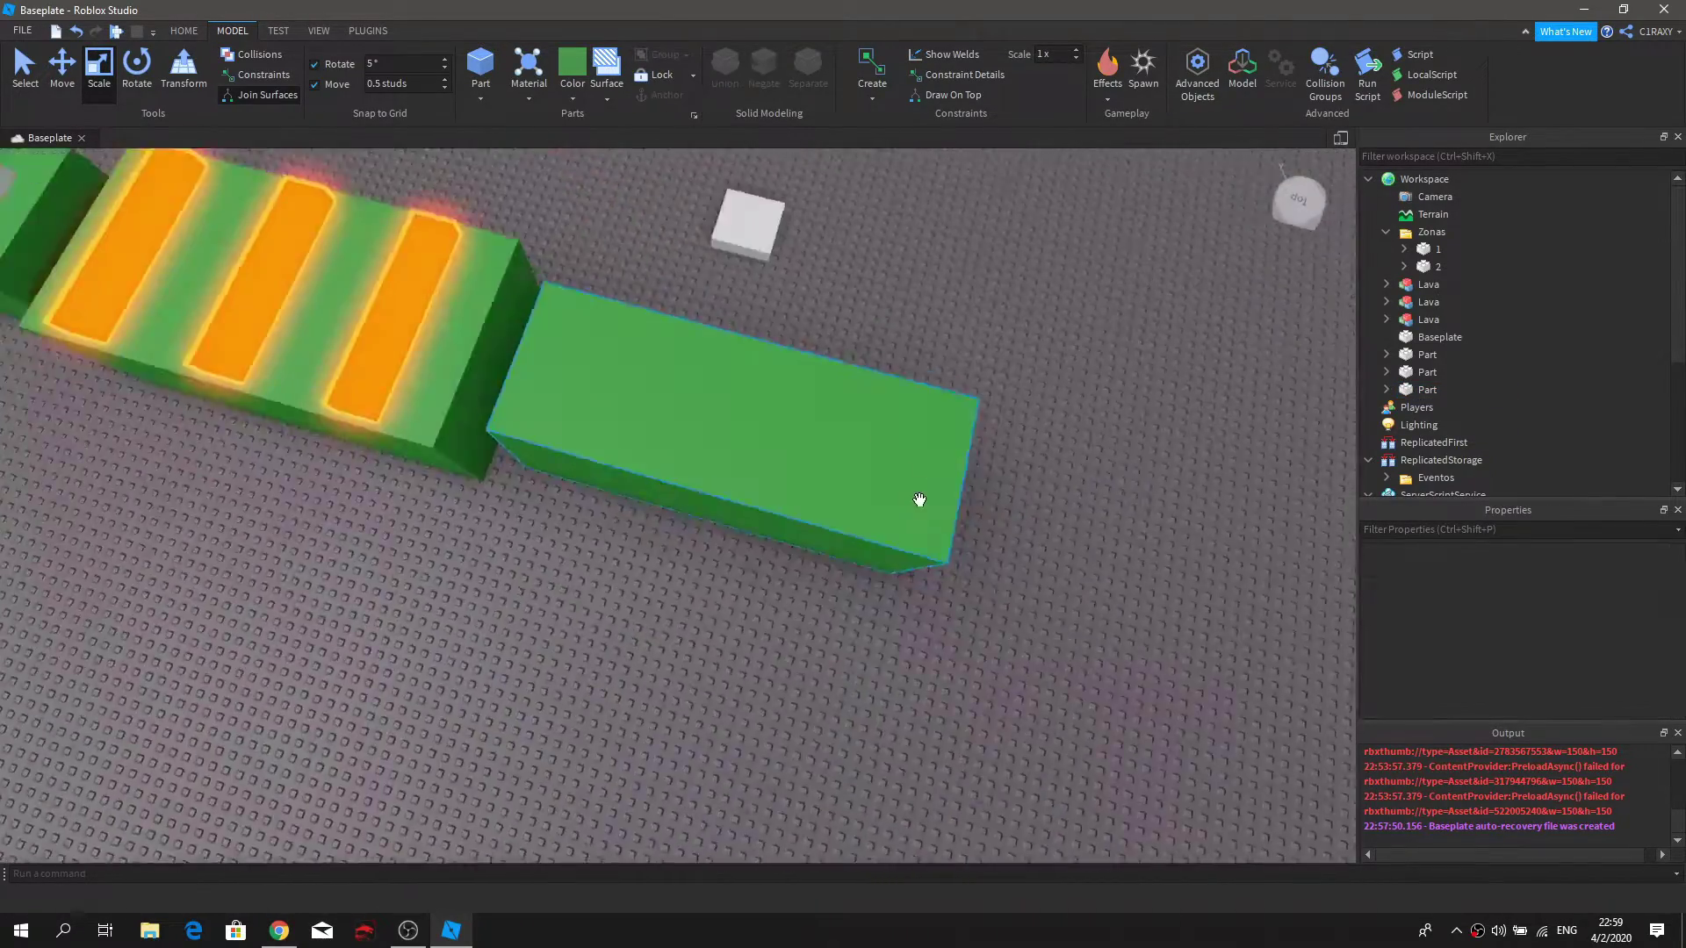
{"action": "left_click", "coordinate": [920, 499]}
{"action": "right_click_drag", "start_coordinate": [920, 500], "coordinate": [919, 500]}
{"action": "left_click_drag", "start_coordinate": [1098, 466], "coordinate": [839, 467]}
Step: Place the checkpoint 2 plate on top of the shortened green block
{"action": "key", "text": "d"}
{"action": "left_click", "coordinate": [987, 341]}
{"action": "right_click_drag", "start_coordinate": [987, 341], "coordinate": [987, 341]}
{"action": "left_click_drag", "start_coordinate": [822, 359], "coordinate": [667, 487]}
{"action": "left_click", "coordinate": [856, 509]}
{"action": "right_click_drag", "start_coordinate": [855, 509], "coordinate": [857, 506]}
{"action": "key", "text": "a"}
{"action": "key", "text": "d"}
{"action": "right_click_drag", "start_coordinate": [902, 365], "coordinate": [902, 366]}
{"action": "key", "text": "w"}
{"action": "key", "text": "d"}
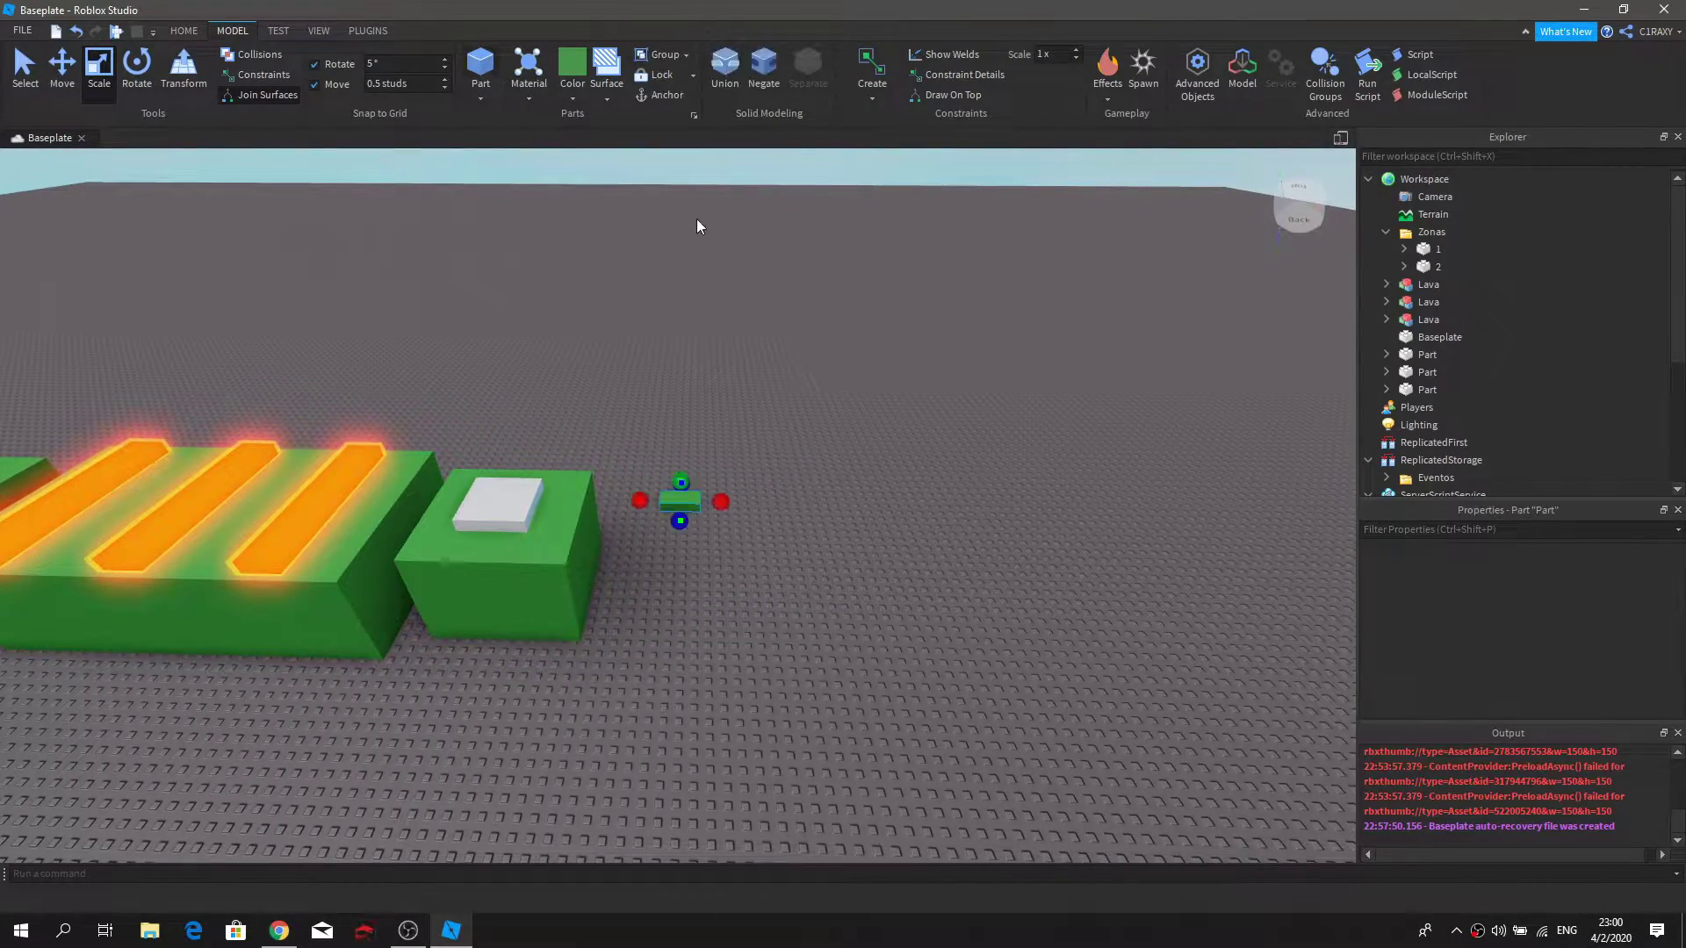
{"action": "right_click_drag", "start_coordinate": [940, 532], "coordinate": [868, 540]}
{"action": "key", "text": "s"}
{"action": "key", "text": "Delete"}
{"action": "scroll", "coordinate": [940, 531], "scroll_direction": "up", "scroll_amount": 2}
{"action": "left_click", "coordinate": [540, 527]}
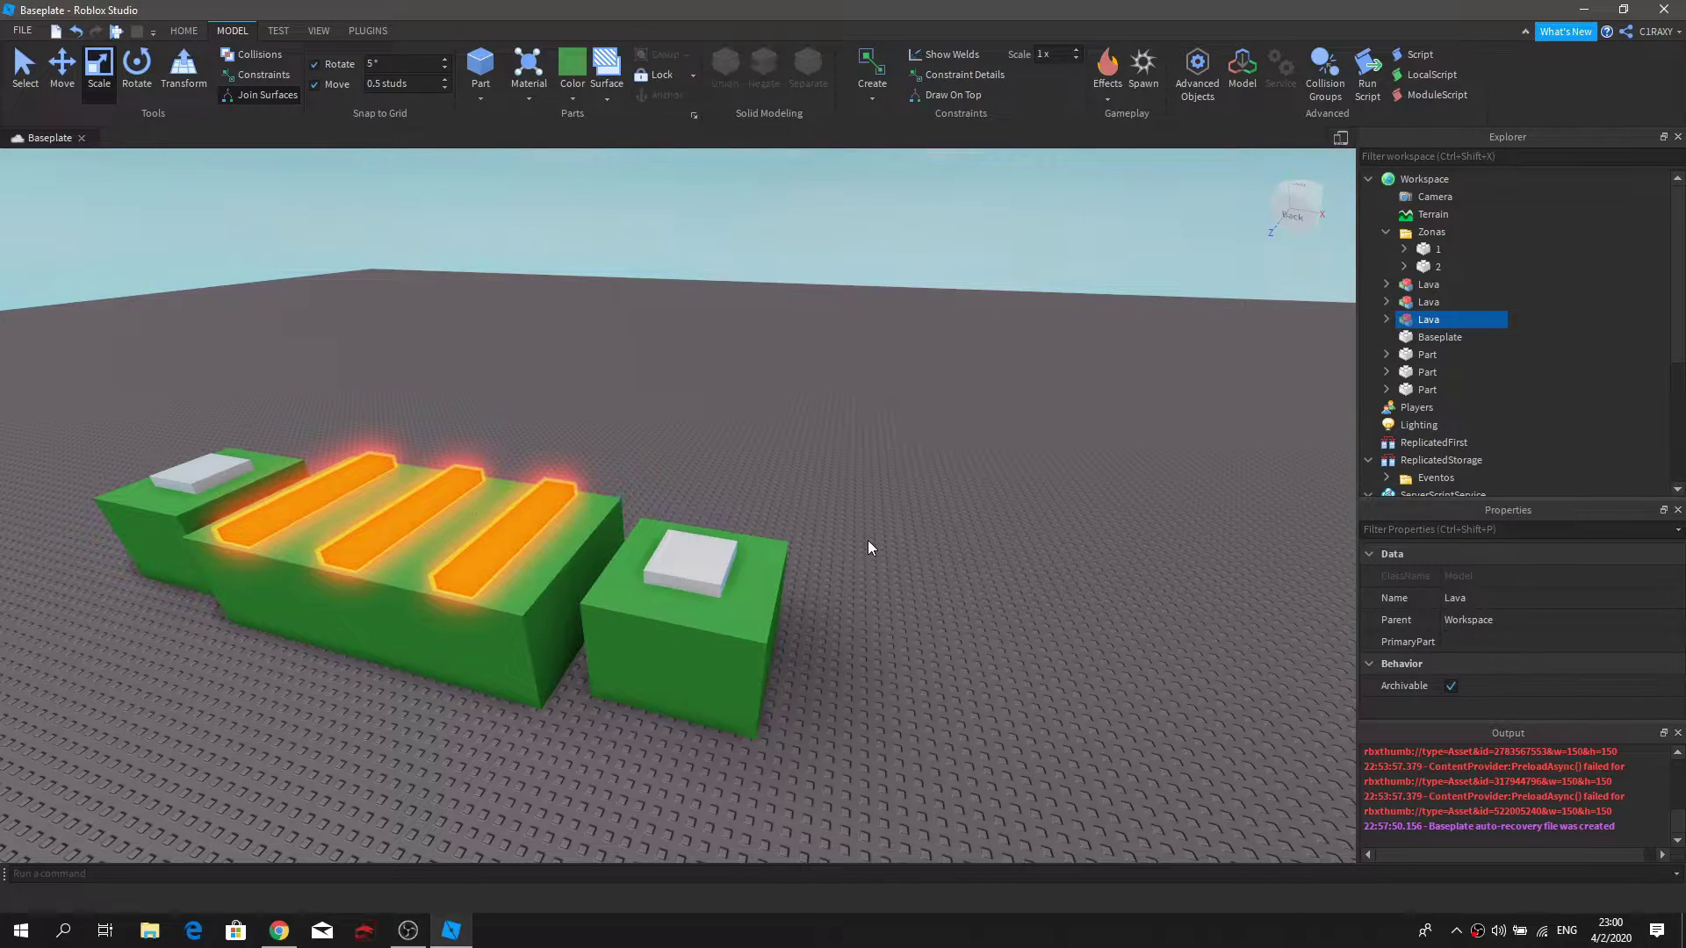
{"action": "key", "text": "w"}
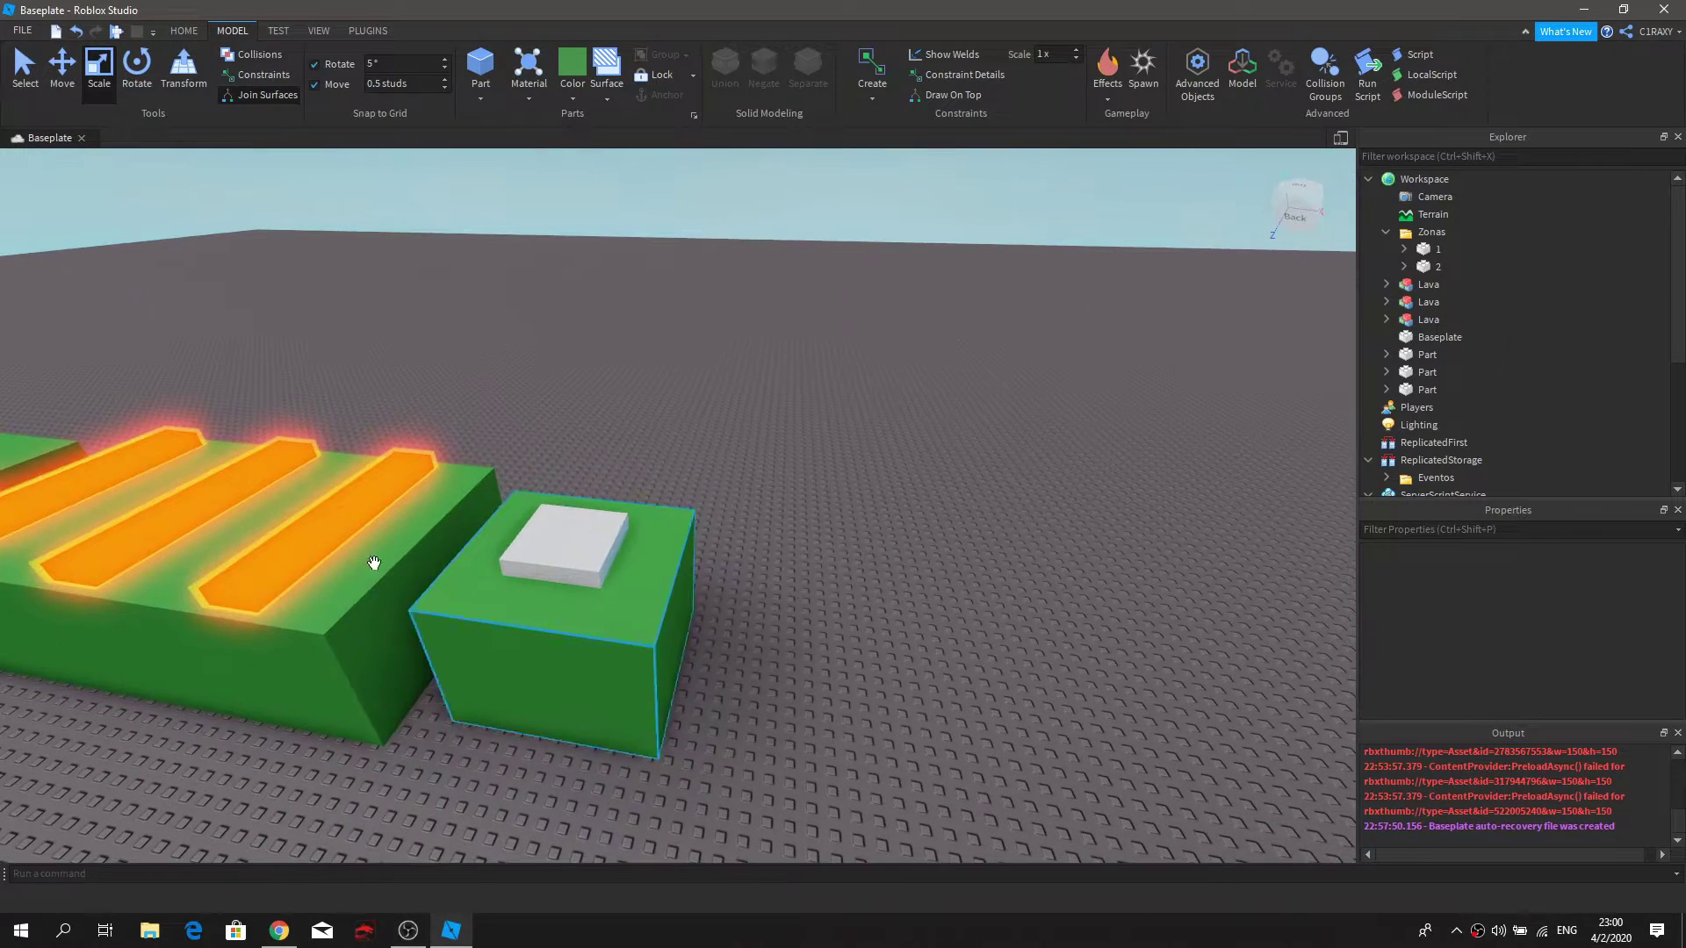
{"action": "left_click", "coordinate": [480, 70]}
{"action": "left_click_drag", "start_coordinate": [690, 502], "coordinate": [841, 699]}
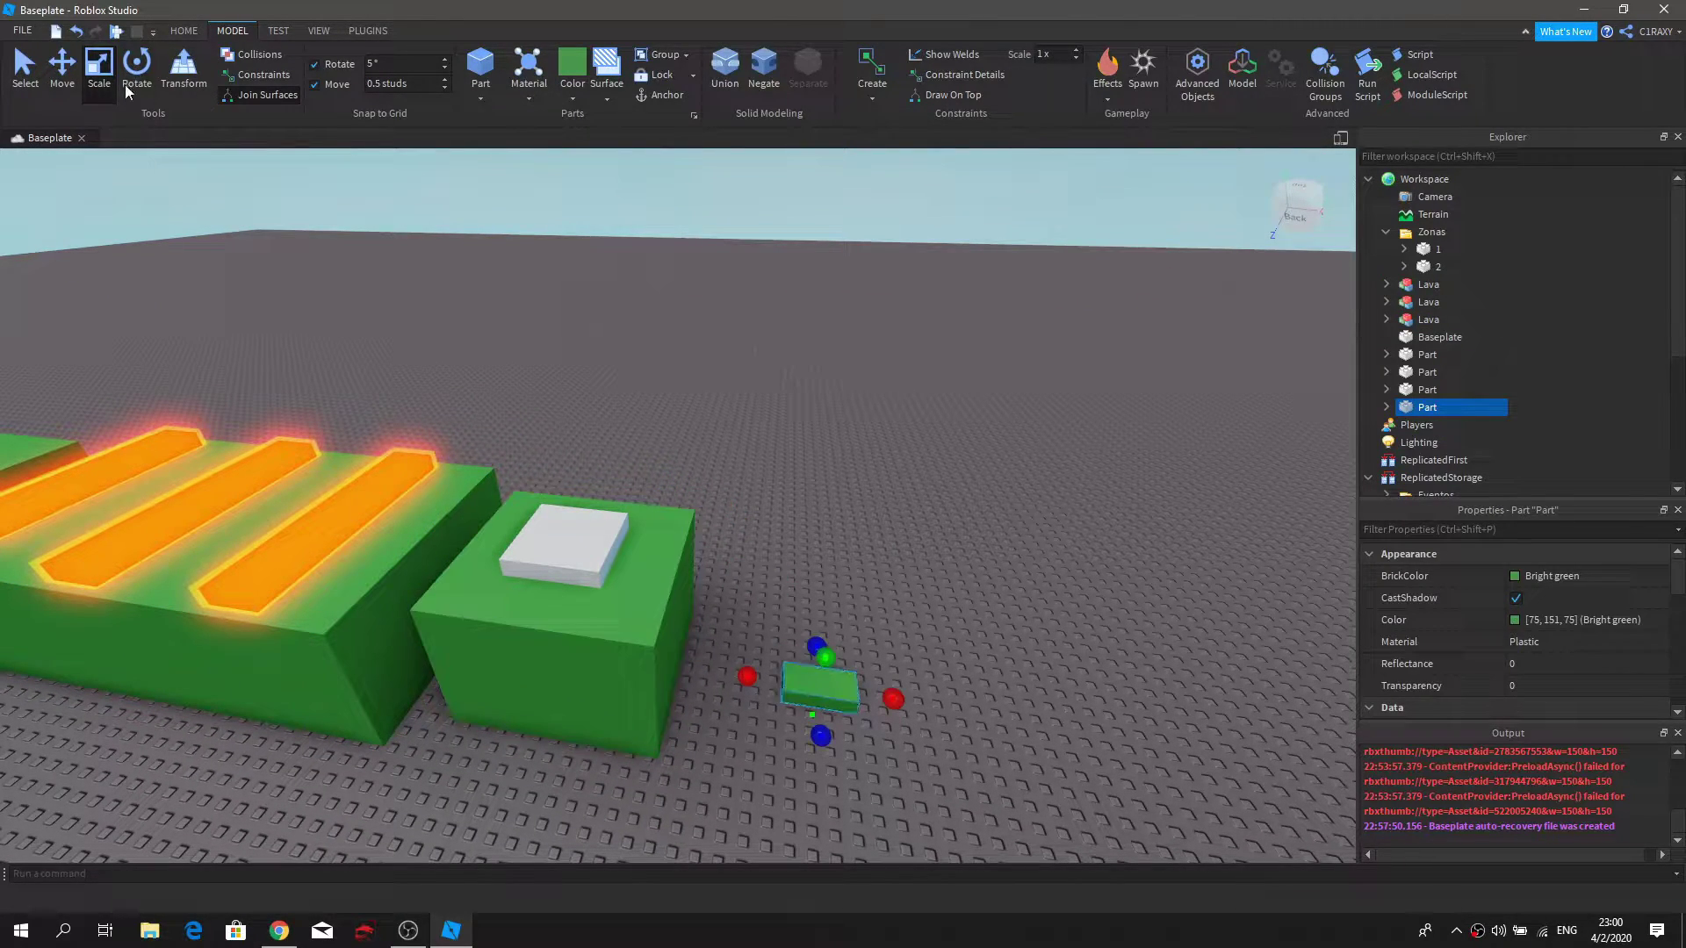
{"action": "key", "text": "Delete"}
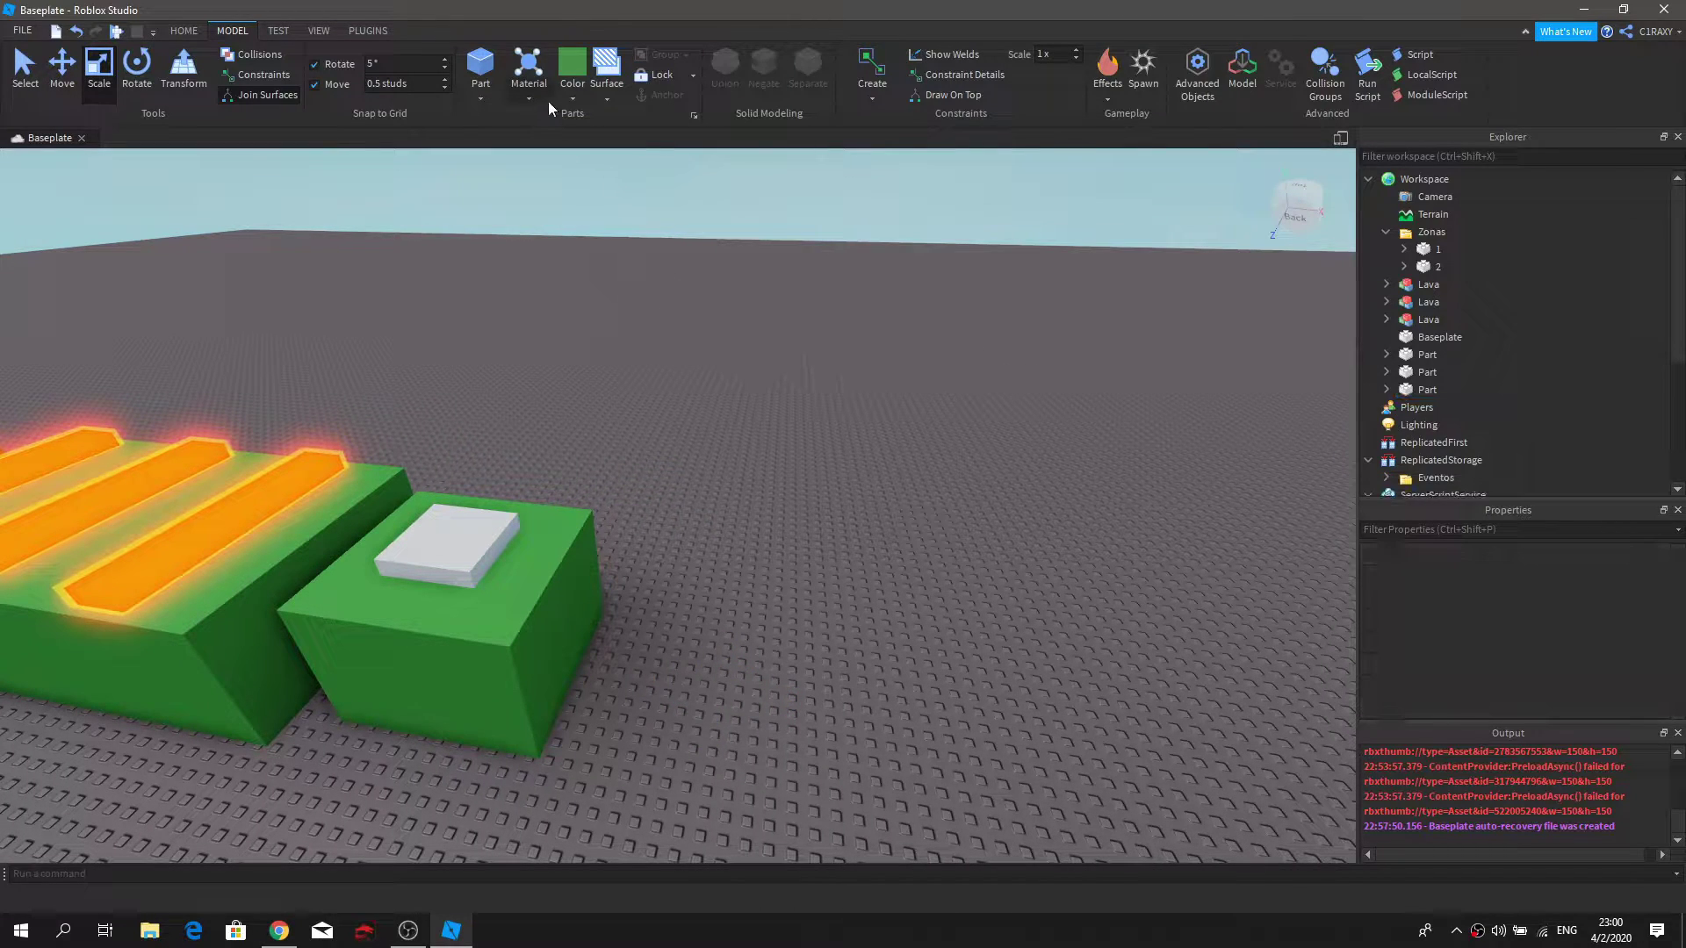
{"action": "left_click", "coordinate": [571, 88]}
{"action": "left_click", "coordinate": [534, 82]}
{"action": "left_click", "coordinate": [539, 87]}
{"action": "left_click", "coordinate": [478, 90]}
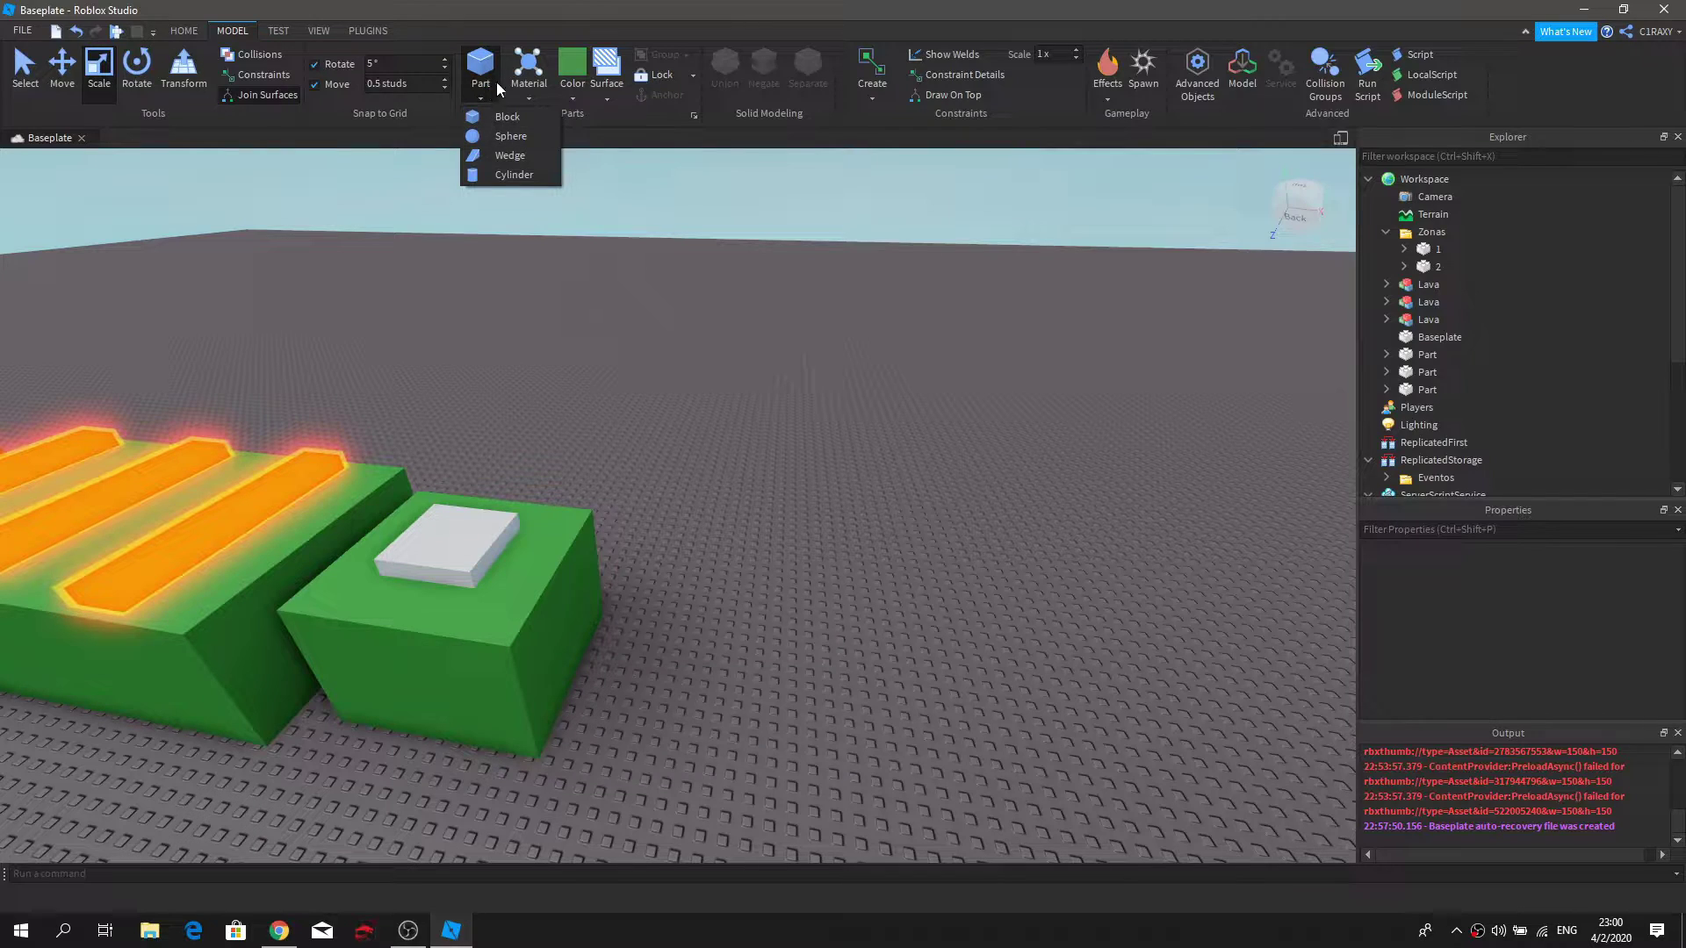
{"action": "left_click", "coordinate": [494, 155]}
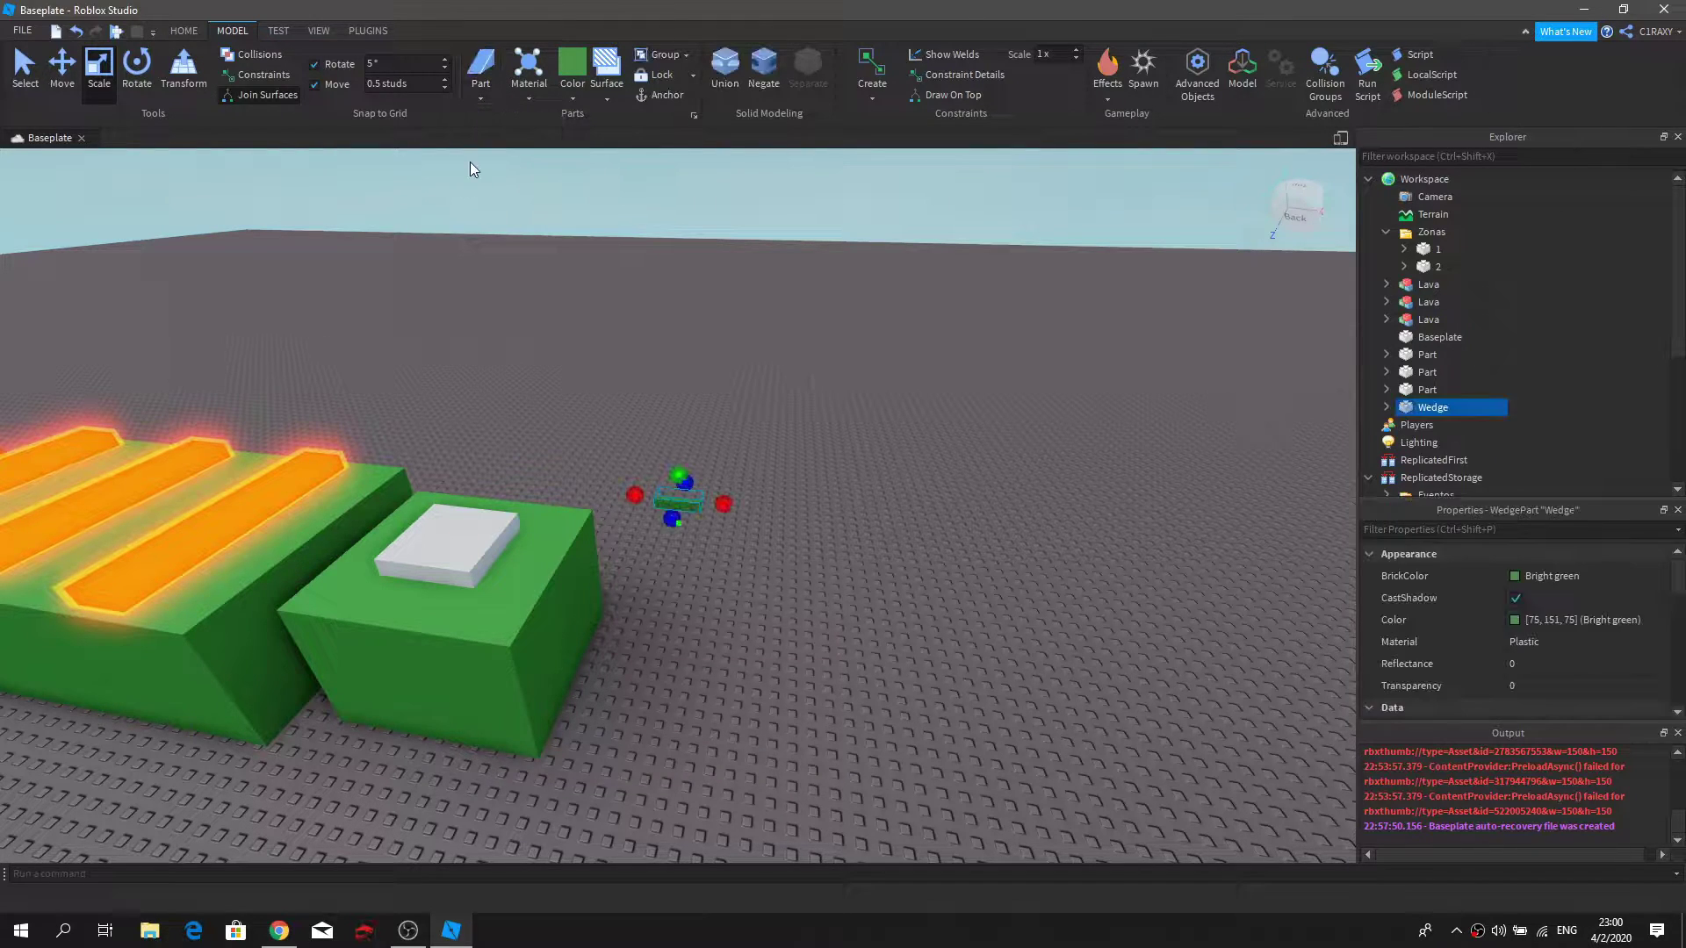
{"action": "key", "text": "Delete"}
Step: Insert a Sphere part and place it just past the checkpoint 2 block, raised above the baseplate
{"action": "left_click", "coordinate": [491, 97]}
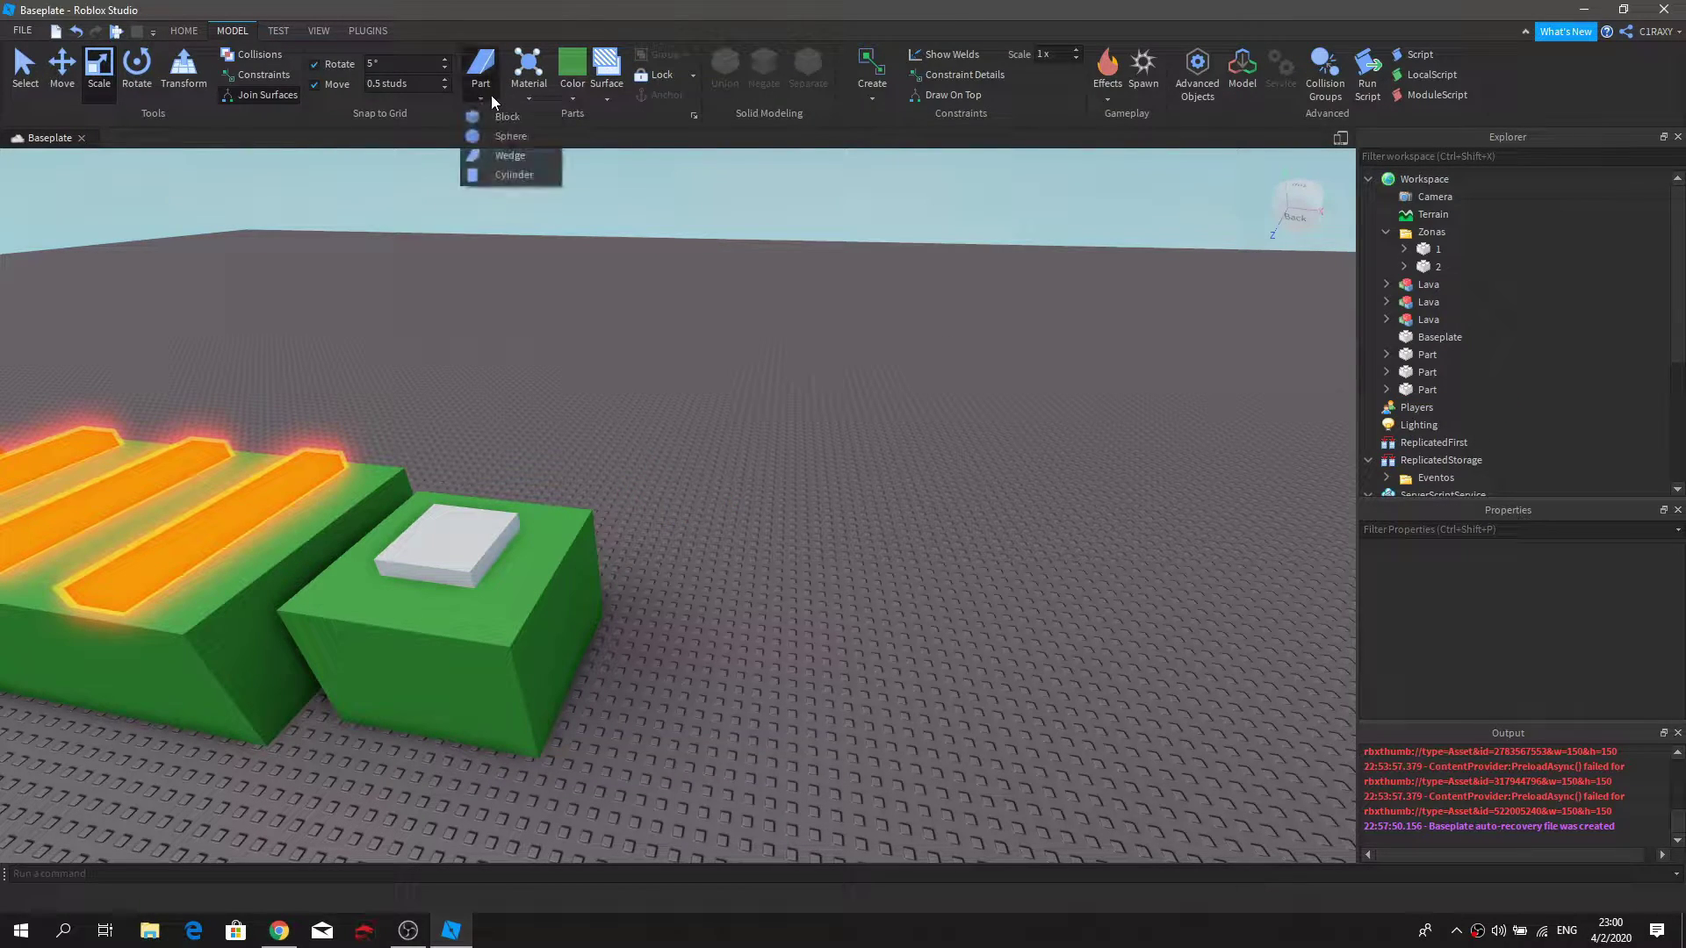
{"action": "left_click", "coordinate": [492, 137]}
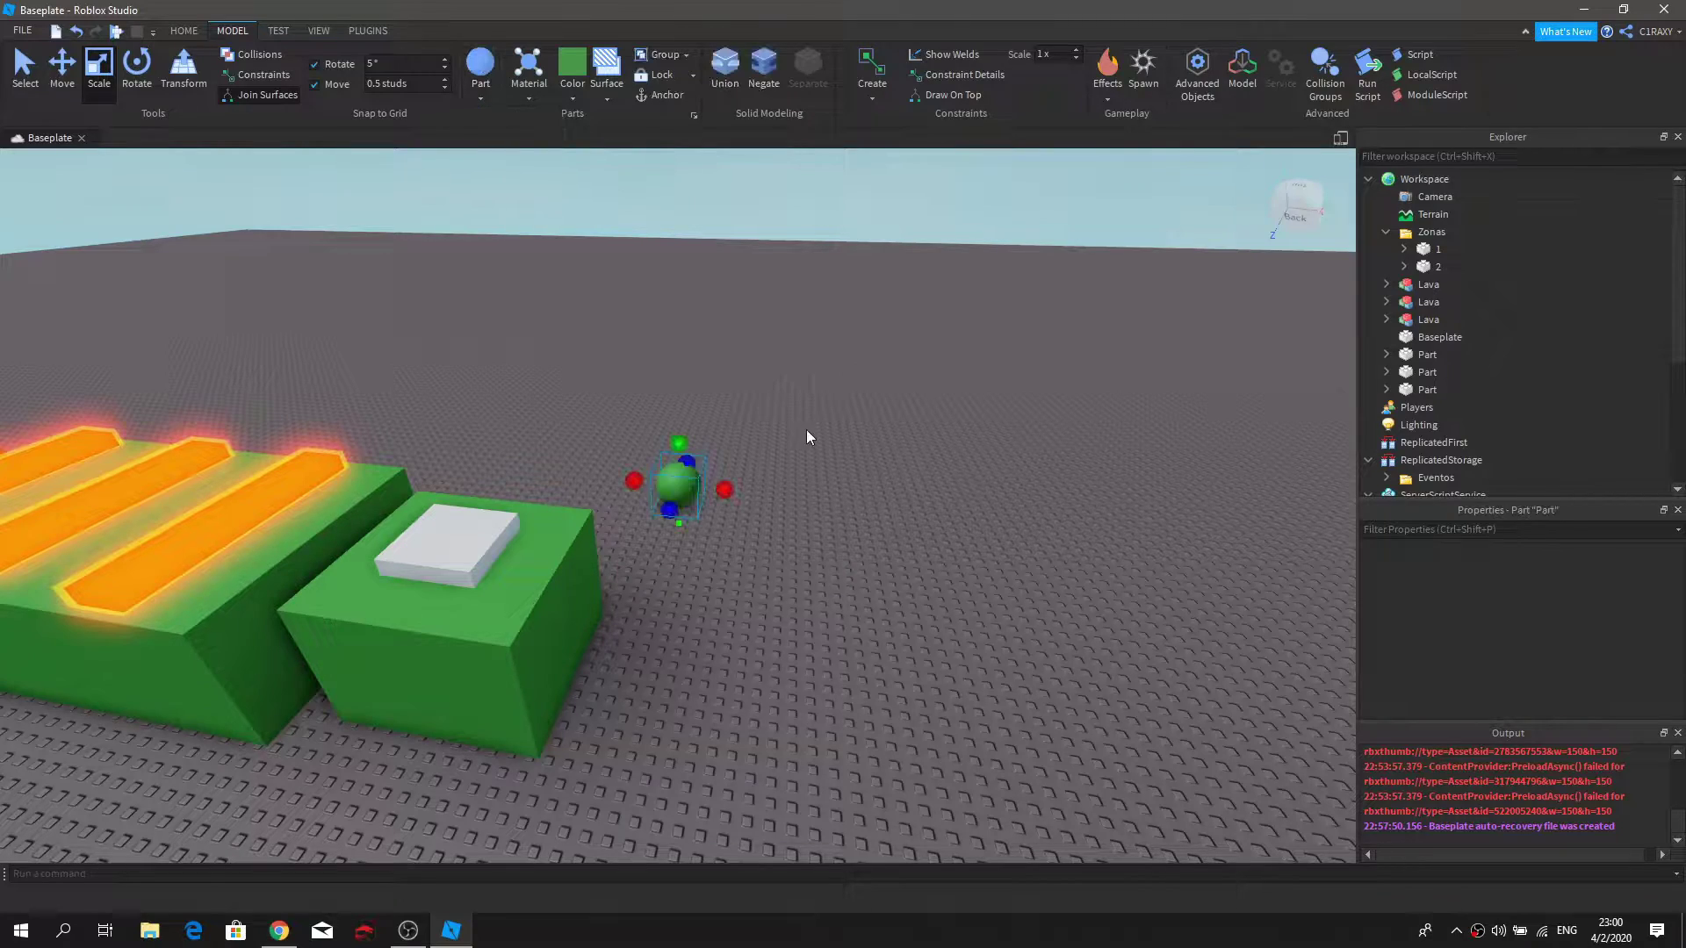
{"action": "left_click_drag", "start_coordinate": [676, 486], "coordinate": [831, 853]}
{"action": "left_click", "coordinate": [73, 94]}
{"action": "right_click_drag", "start_coordinate": [729, 435], "coordinate": [729, 435]}
{"action": "left_click_drag", "start_coordinate": [803, 622], "coordinate": [836, 470]}
{"action": "right_click_drag", "start_coordinate": [930, 418], "coordinate": [963, 502]}
{"action": "left_click_drag", "start_coordinate": [752, 551], "coordinate": [545, 563]}
{"action": "left_click", "coordinate": [813, 392]}
{"action": "right_click_drag", "start_coordinate": [813, 391], "coordinate": [763, 413]}
Step: Colour the sphere Olive
{"action": "left_click", "coordinate": [693, 648]}
{"action": "scroll", "coordinate": [693, 647], "scroll_direction": "down", "scroll_amount": 2}
{"action": "left_click", "coordinate": [574, 97]}
{"action": "left_click", "coordinate": [592, 241]}
{"action": "left_click", "coordinate": [762, 413]}
Step: Duplicate the Olive sphere, place the copy farther along on the opposite side of the path, and colour it Neon orange
{"action": "left_click", "coordinate": [687, 551]}
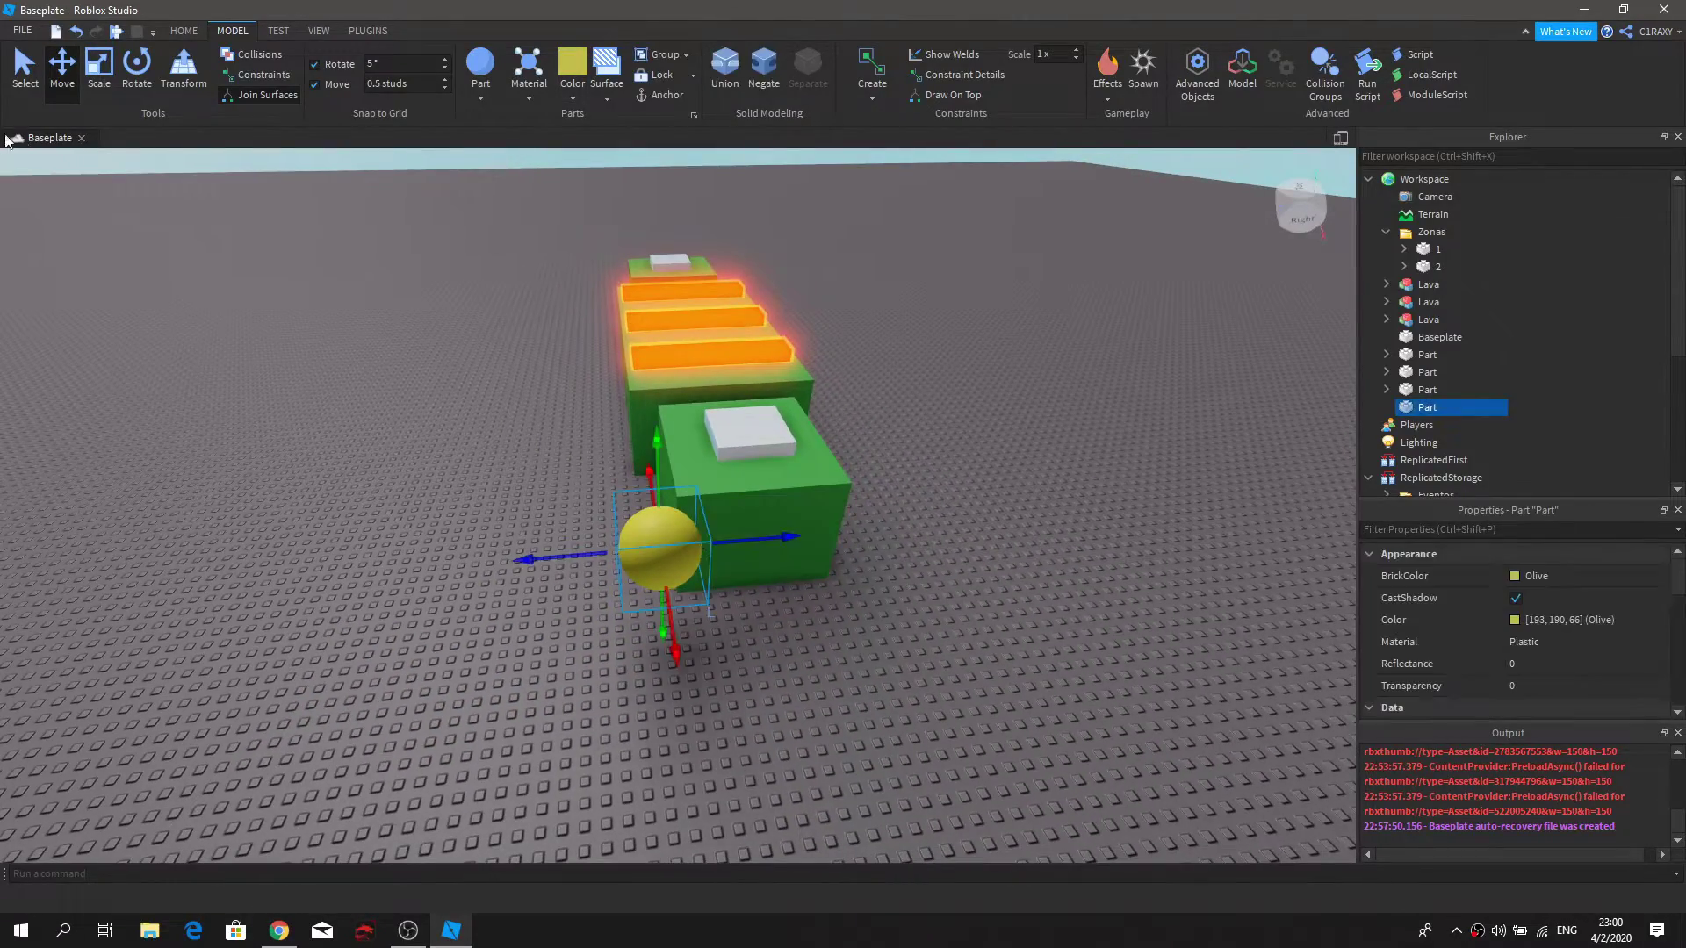
{"action": "key", "text": "ctrl+d"}
{"action": "left_click_drag", "start_coordinate": [791, 537], "coordinate": [962, 526]}
{"action": "left_click_drag", "start_coordinate": [875, 623], "coordinate": [909, 702]}
{"action": "right_click_drag", "start_coordinate": [909, 702], "coordinate": [909, 702]}
{"action": "left_click", "coordinate": [634, 461]}
{"action": "left_click", "coordinate": [529, 96]}
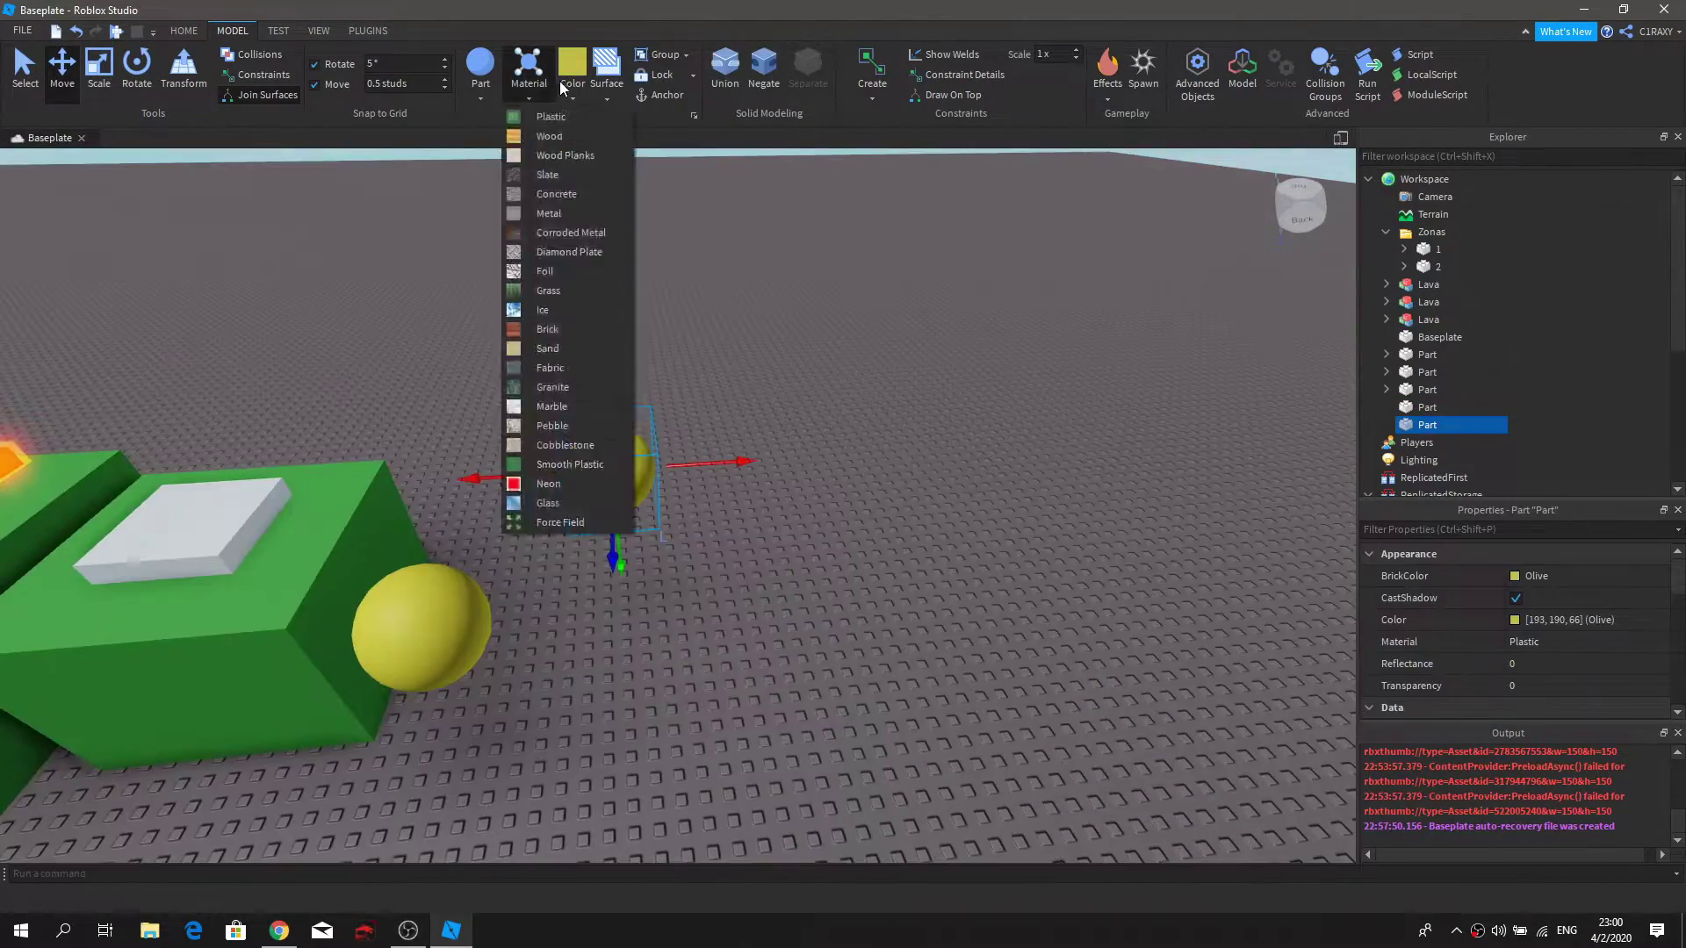
{"action": "left_click", "coordinate": [573, 96]}
{"action": "left_click", "coordinate": [639, 272]}
{"action": "scroll", "coordinate": [732, 400], "scroll_direction": "down", "scroll_amount": 1}
Step: Duplicate the orange sphere, offset the copy farther along the course, and colour it Hot pink
{"action": "left_click", "coordinate": [801, 446]}
{"action": "key", "text": "ctrl+d"}
{"action": "left_click_drag", "start_coordinate": [667, 483], "coordinate": [579, 500]}
{"action": "left_click_drag", "start_coordinate": [749, 566], "coordinate": [783, 650]}
{"action": "left_click", "coordinate": [957, 487]}
{"action": "right_click_drag", "start_coordinate": [956, 488], "coordinate": [956, 487]}
{"action": "left_click", "coordinate": [772, 441]}
{"action": "left_click", "coordinate": [572, 97]}
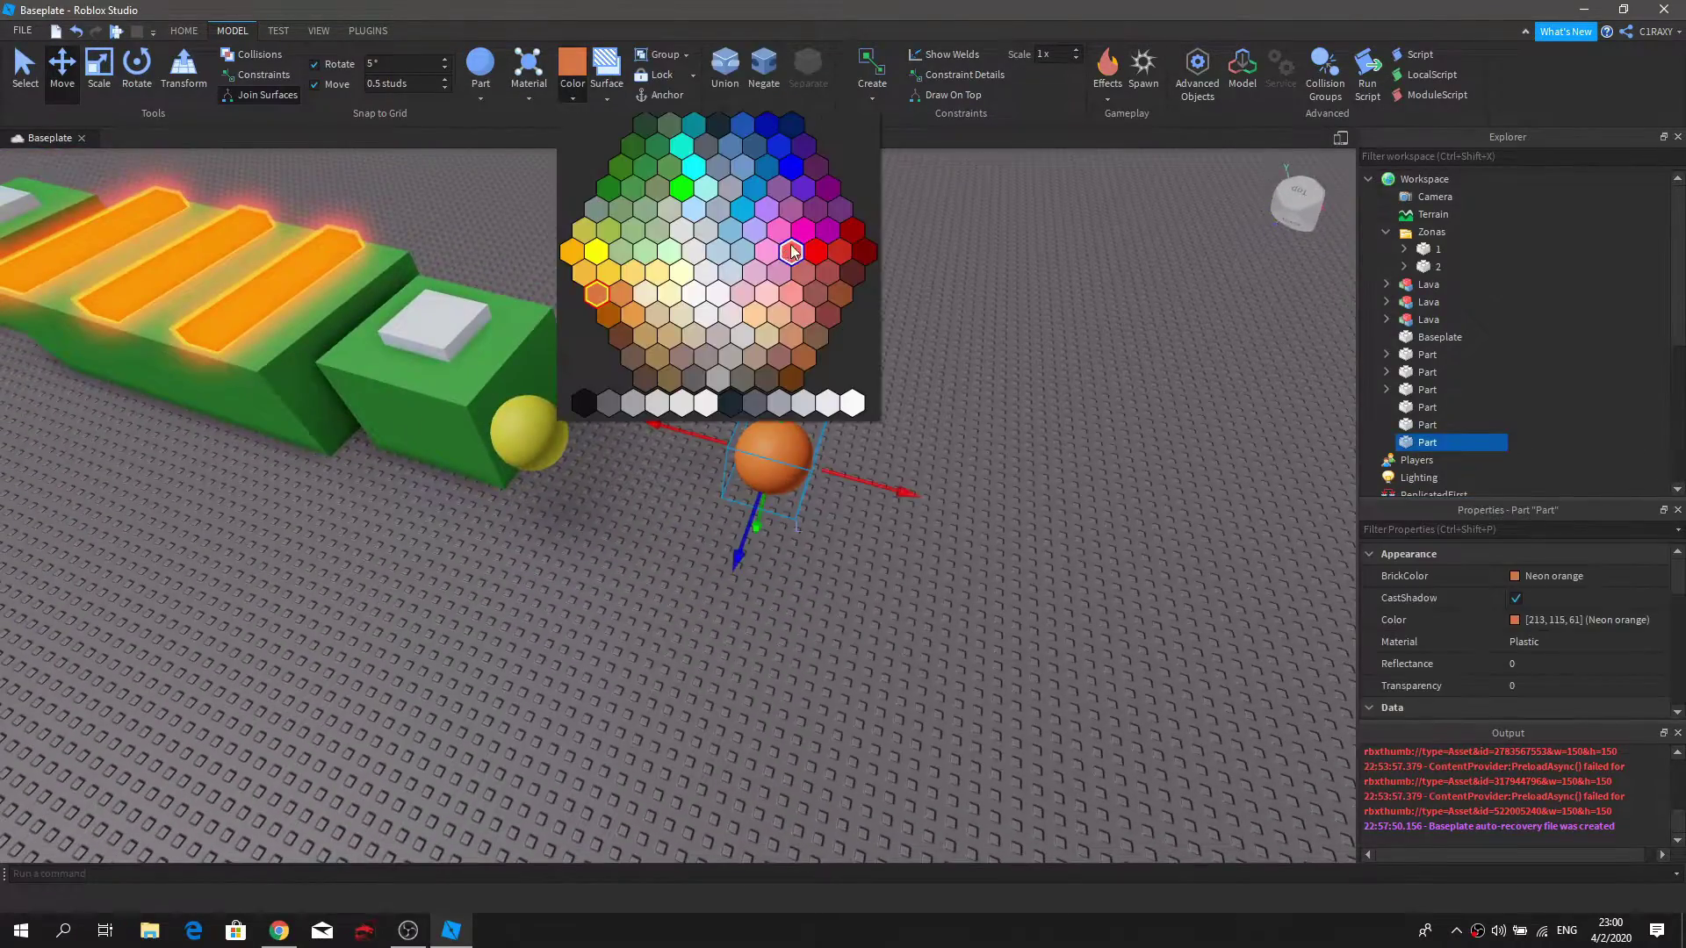
{"action": "left_click", "coordinate": [795, 252]}
{"action": "scroll", "coordinate": [961, 371], "scroll_direction": "up", "scroll_amount": 2}
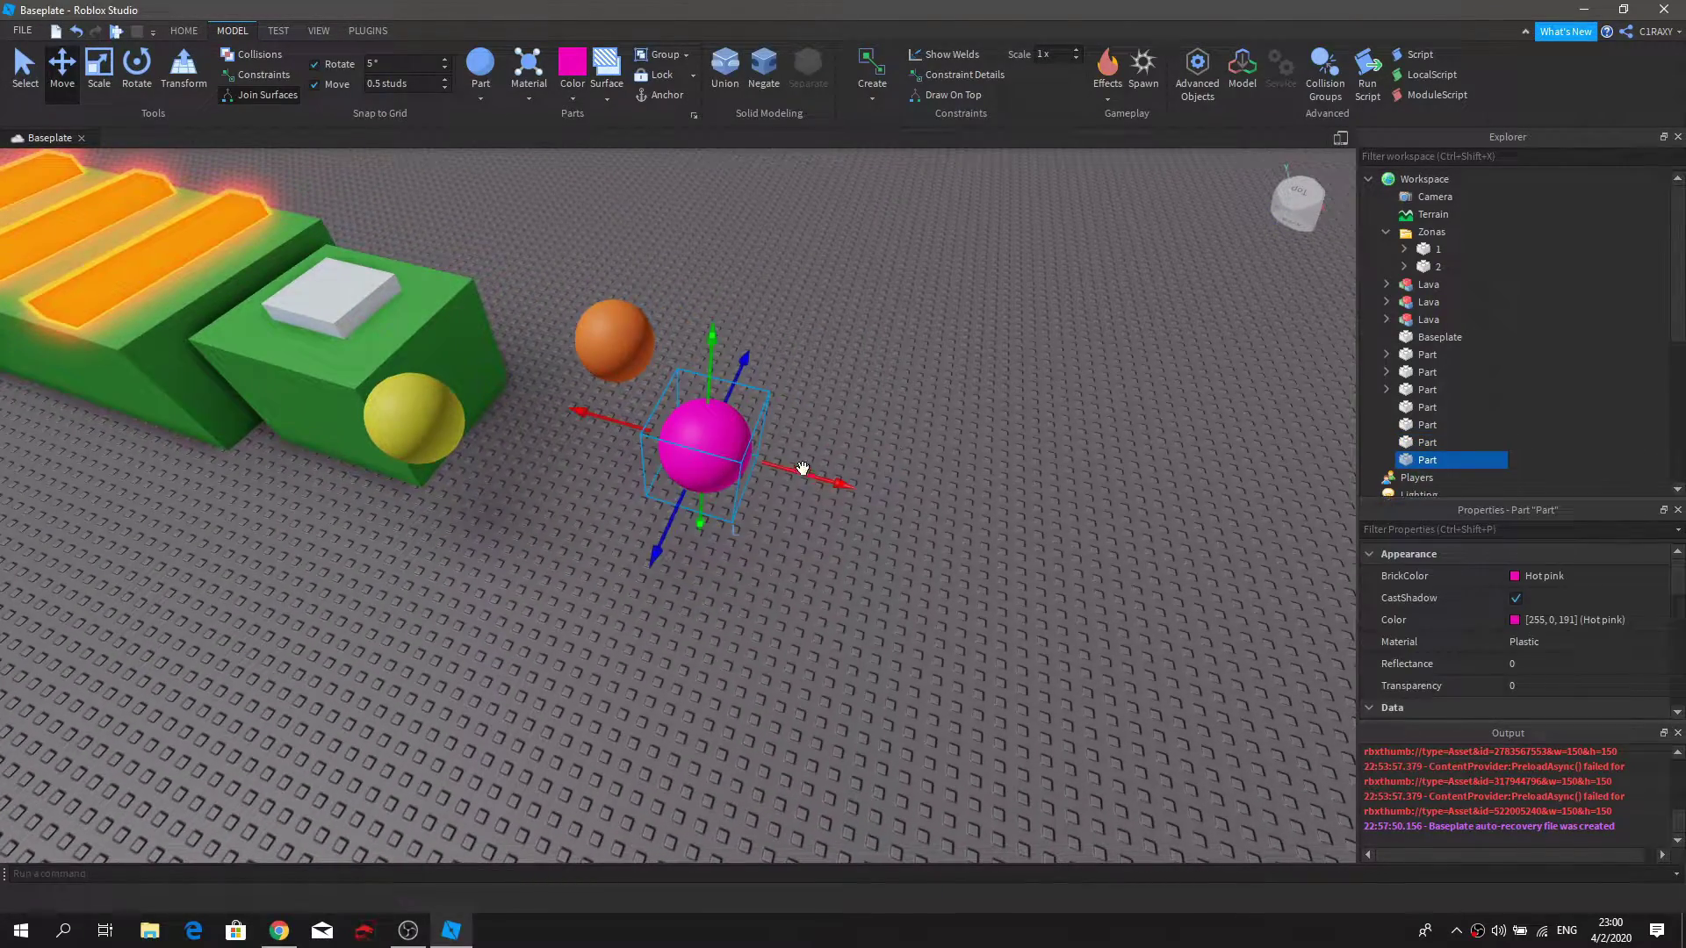
Step: Place a copy of the pink sphere farther along and across the path, and colour it dark purple
{"action": "left_click_drag", "start_coordinate": [802, 471], "coordinate": [933, 506]}
{"action": "right_click_drag", "start_coordinate": [933, 507], "coordinate": [933, 507]}
{"action": "left_click_drag", "start_coordinate": [794, 509], "coordinate": [891, 501]}
{"action": "left_click_drag", "start_coordinate": [809, 604], "coordinate": [817, 650]}
{"action": "left_click", "coordinate": [1002, 362]}
{"action": "right_click_drag", "start_coordinate": [1003, 362], "coordinate": [999, 370]}
{"action": "left_click", "coordinate": [845, 498]}
{"action": "left_click", "coordinate": [575, 97]}
{"action": "left_click", "coordinate": [794, 211]}
{"action": "left_click", "coordinate": [999, 371]}
Step: Duplicate the purple sphere and place the copy as the fifth jump on the opposite side of the path
{"action": "left_click", "coordinate": [644, 541]}
{"action": "key", "text": "ctrl+d"}
{"action": "left_click_drag", "start_coordinate": [590, 562], "coordinate": [451, 658]}
{"action": "left_click", "coordinate": [475, 680]}
{"action": "left_click", "coordinate": [516, 645]}
{"action": "left_click", "coordinate": [797, 546]}
Step: Shift the orange sphere slightly back toward the checkpoint 2 block and sideways toward the path's centre
{"action": "right_click_drag", "start_coordinate": [797, 546], "coordinate": [797, 547]}
{"action": "left_click", "coordinate": [753, 404]}
{"action": "left_click_drag", "start_coordinate": [631, 387], "coordinate": [606, 386]}
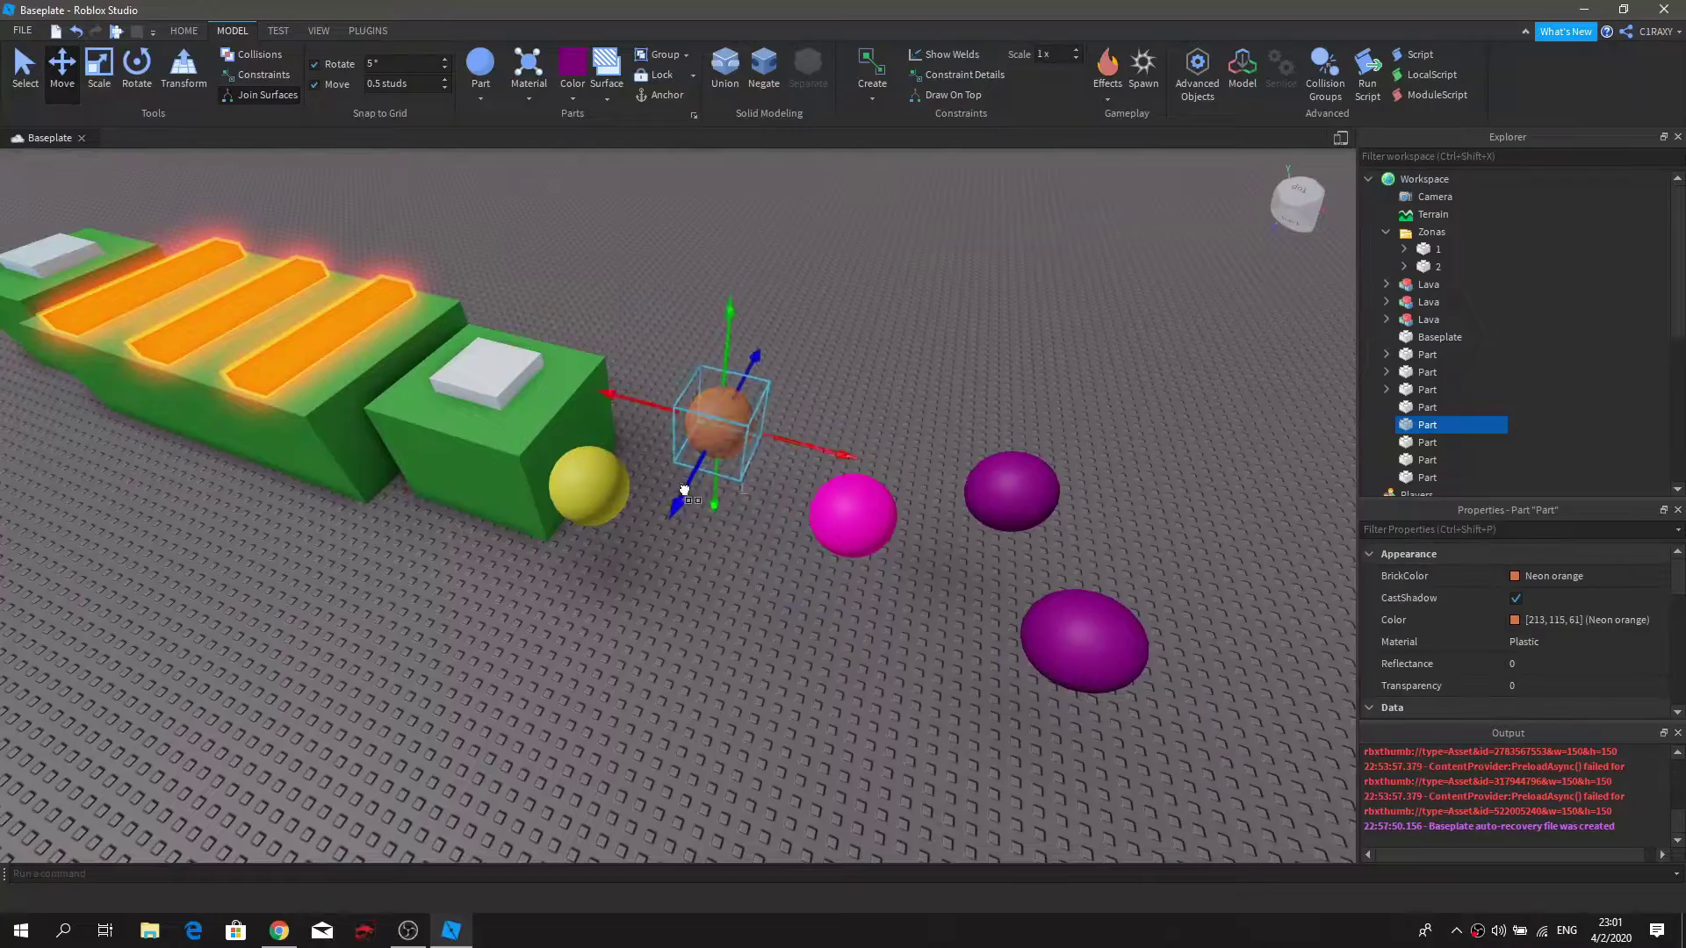
{"action": "left_click_drag", "start_coordinate": [687, 485], "coordinate": [680, 499]}
Step: Colour the fifth sphere blue and fine-tune the spacing of the spheres
{"action": "left_click", "coordinate": [820, 509]}
{"action": "left_click", "coordinate": [576, 97]}
{"action": "left_click", "coordinate": [733, 210]}
{"action": "right_click_drag", "start_coordinate": [887, 392], "coordinate": [891, 393]}
{"action": "left_click", "coordinate": [891, 393]}
{"action": "left_click_drag", "start_coordinate": [620, 288], "coordinate": [941, 604]}
{"action": "right_click_drag", "start_coordinate": [940, 604], "coordinate": [941, 604]}
{"action": "key", "text": "d"}
{"action": "left_click_drag", "start_coordinate": [824, 463], "coordinate": [784, 458]}
{"action": "left_click", "coordinate": [820, 440]}
Step: Inspect the row of coloured spheres and their spacing from several angles
{"action": "key", "text": "s"}
{"action": "right_click_drag", "start_coordinate": [821, 440], "coordinate": [829, 442]}
{"action": "key", "text": "w"}
{"action": "key", "text": "a"}
{"action": "right_click_drag", "start_coordinate": [829, 436], "coordinate": [761, 440]}
{"action": "key", "text": "w"}
{"action": "key", "text": "d"}
{"action": "key", "text": "e"}
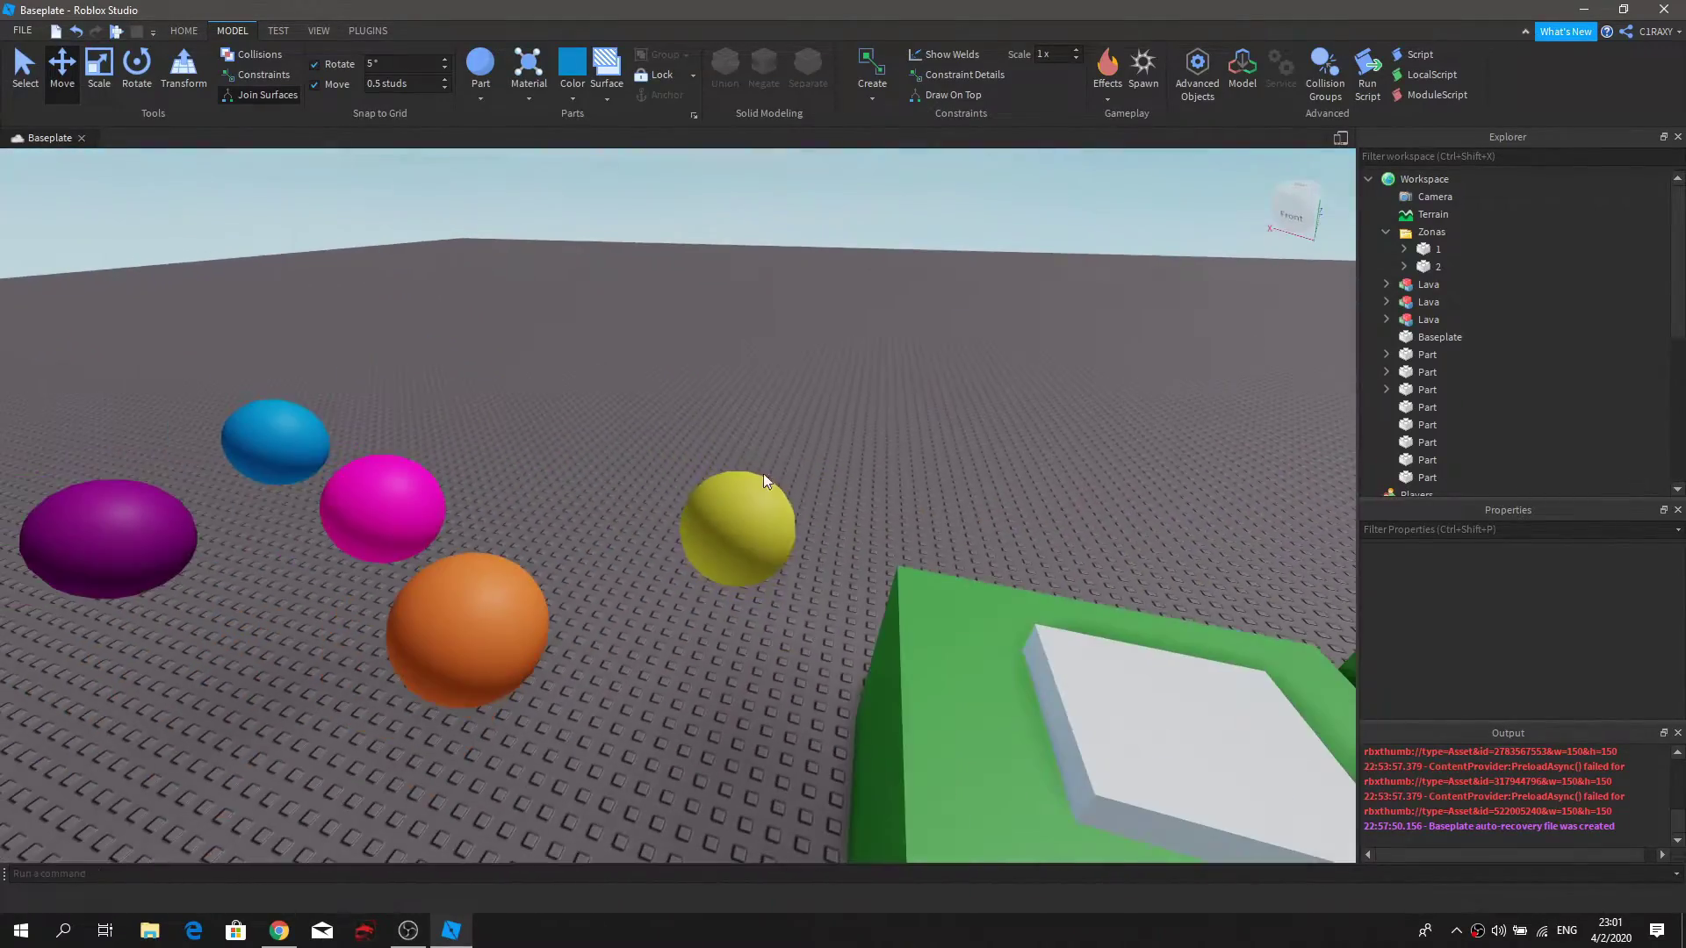
{"action": "right_click_drag", "start_coordinate": [753, 568], "coordinate": [745, 597]}
{"action": "key", "text": "s"}
{"action": "key", "text": "d"}
{"action": "right_click_drag", "start_coordinate": [825, 395], "coordinate": [922, 493]}
{"action": "key", "text": "a"}
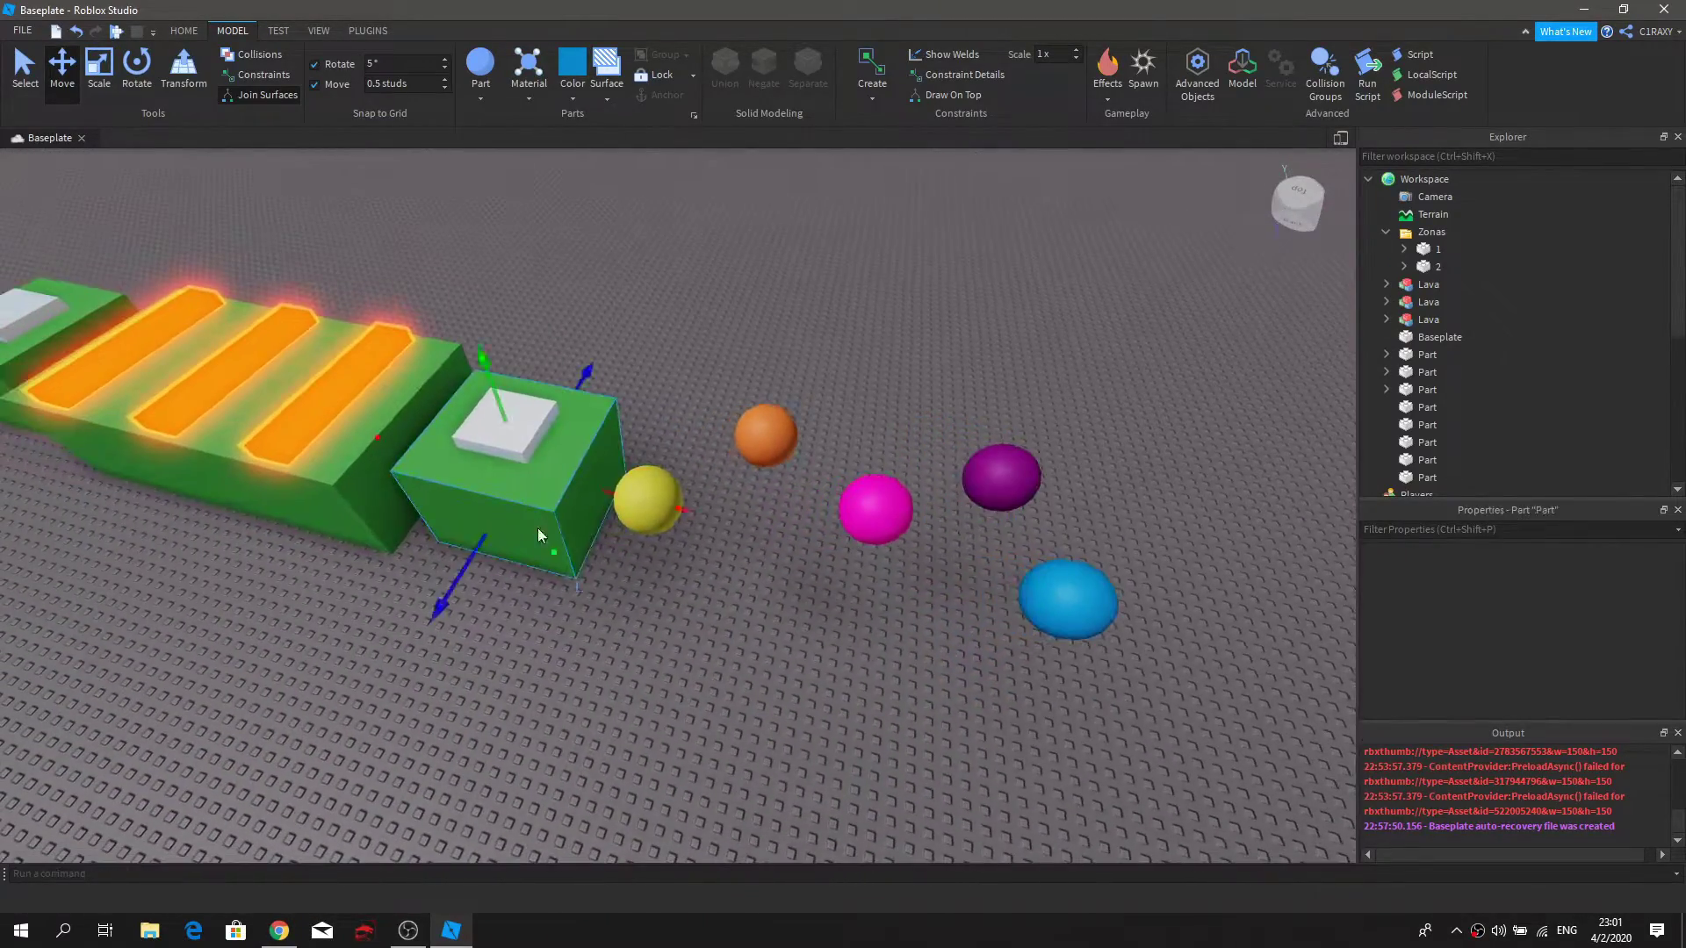
Step: Duplicate the checkpoint 2 plate together with its green block and place the copies past the blue sphere
{"action": "right_click_drag", "start_coordinate": [534, 527], "coordinate": [538, 532]}
{"action": "left_click", "coordinate": [536, 530]}
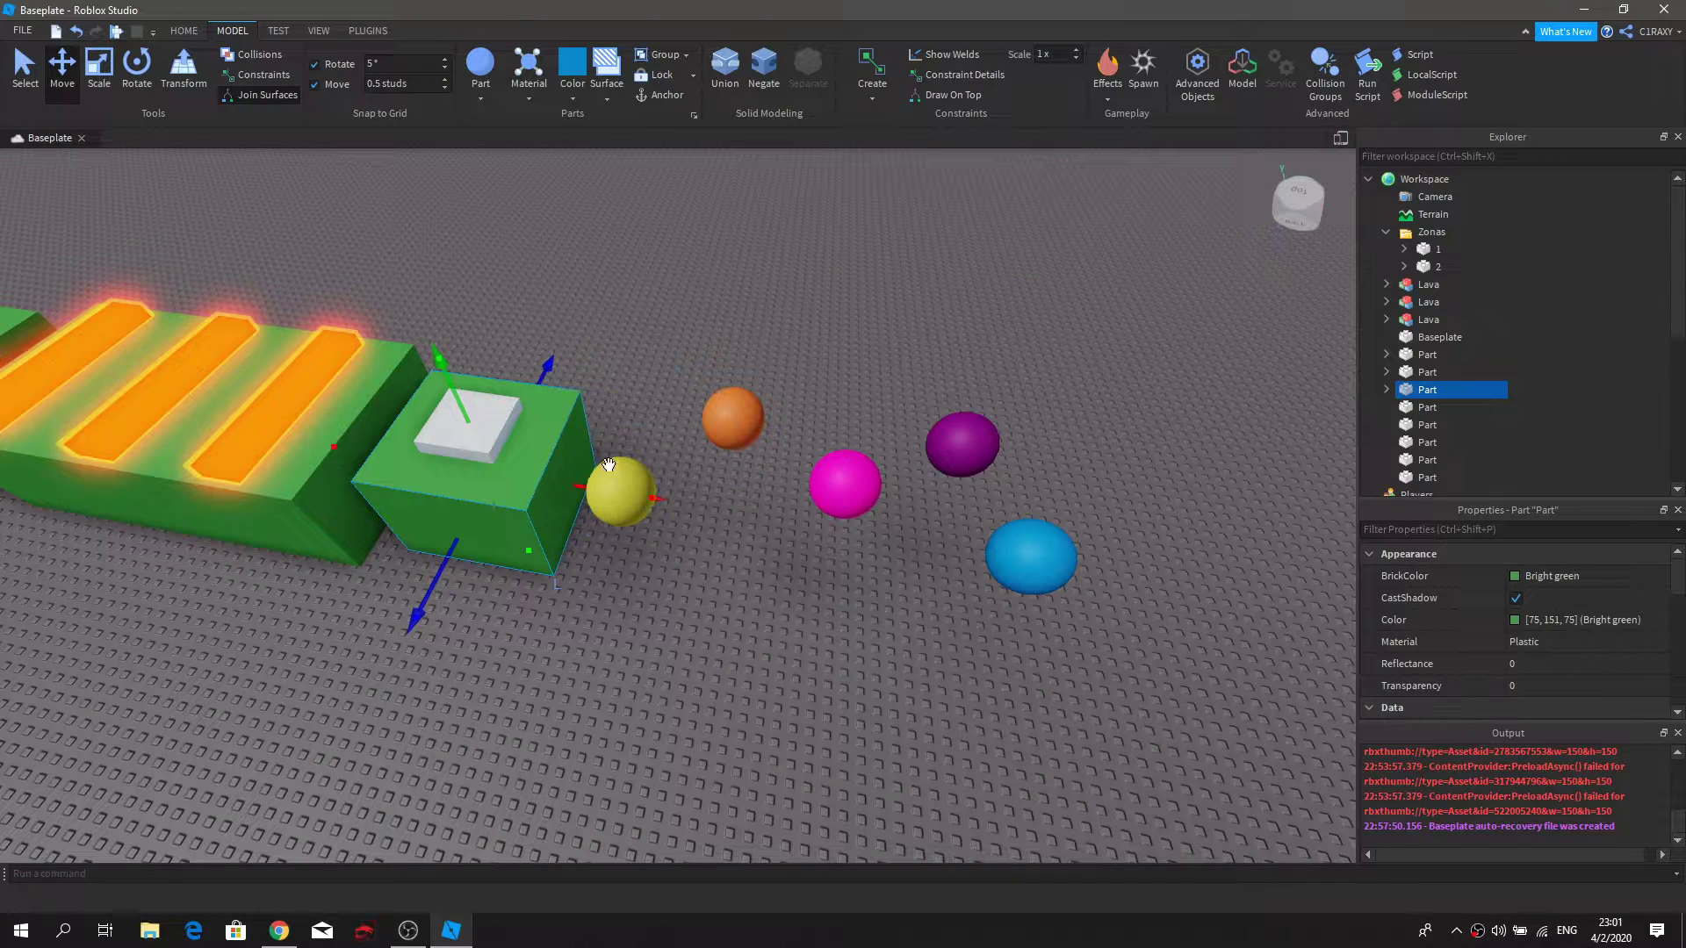
{"action": "key", "text": "a"}
{"action": "left_click", "coordinate": [581, 407]}
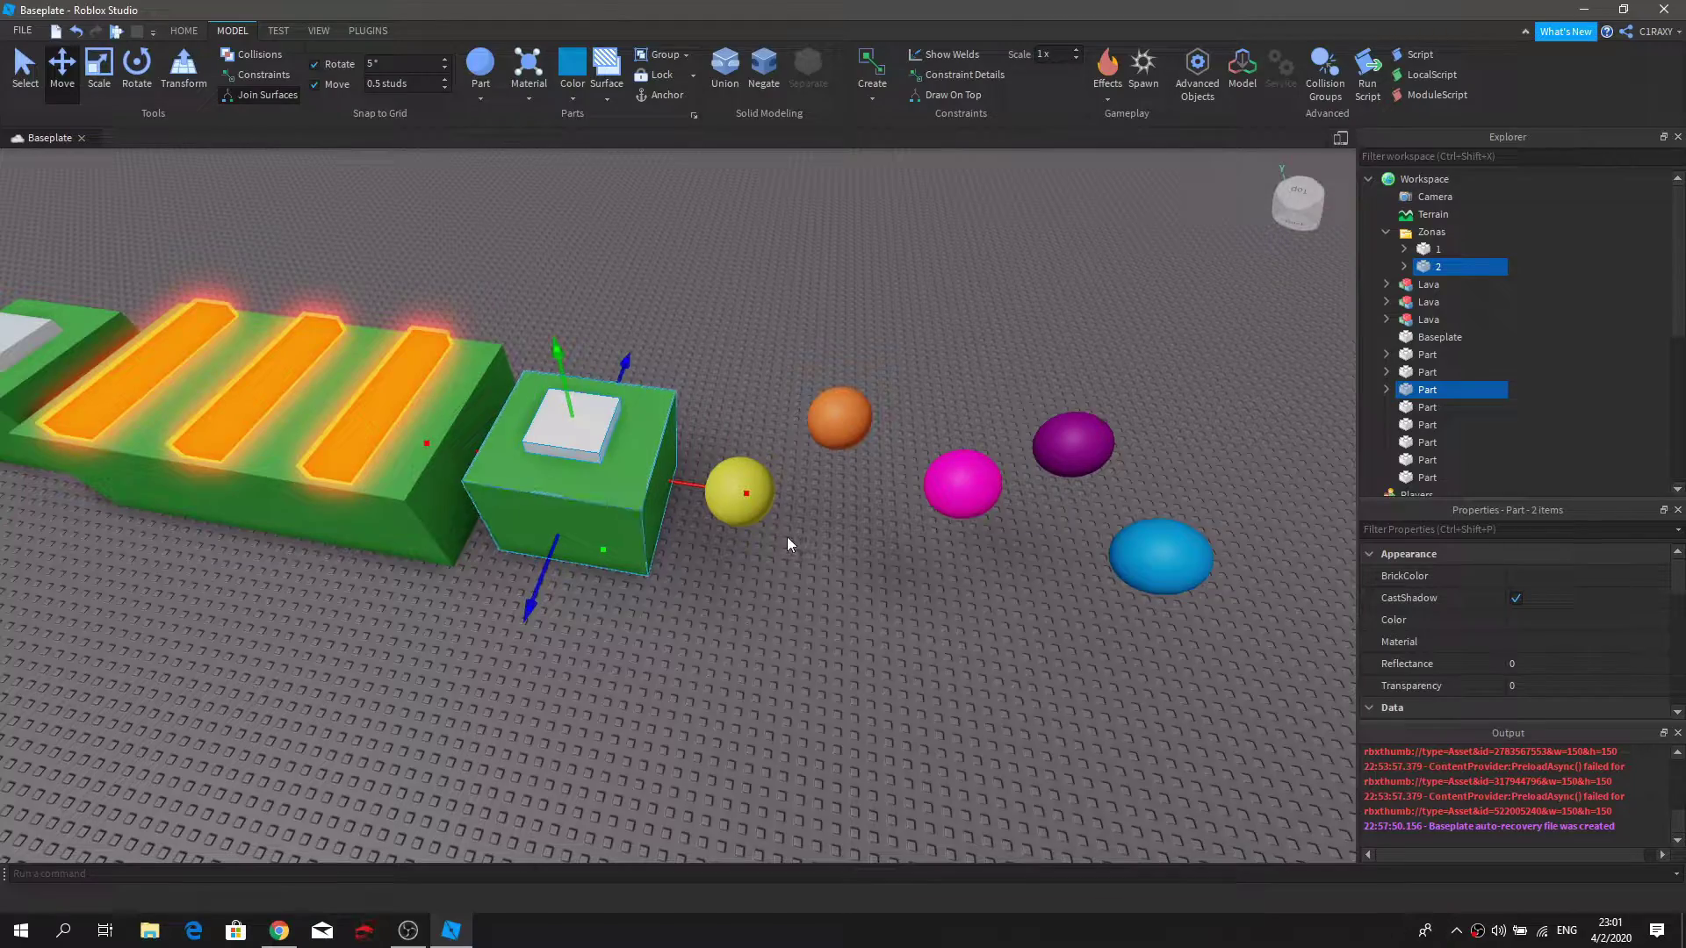
{"action": "key", "text": "ctrl+d"}
{"action": "key", "text": "d"}
{"action": "left_click_drag", "start_coordinate": [743, 494], "coordinate": [878, 602]}
{"action": "left_click", "coordinate": [925, 555]}
{"action": "key", "text": "d"}
{"action": "right_click_drag", "start_coordinate": [925, 555], "coordinate": [852, 517]}
{"action": "left_click", "coordinate": [802, 518]}
{"action": "left_click", "coordinate": [1029, 372]}
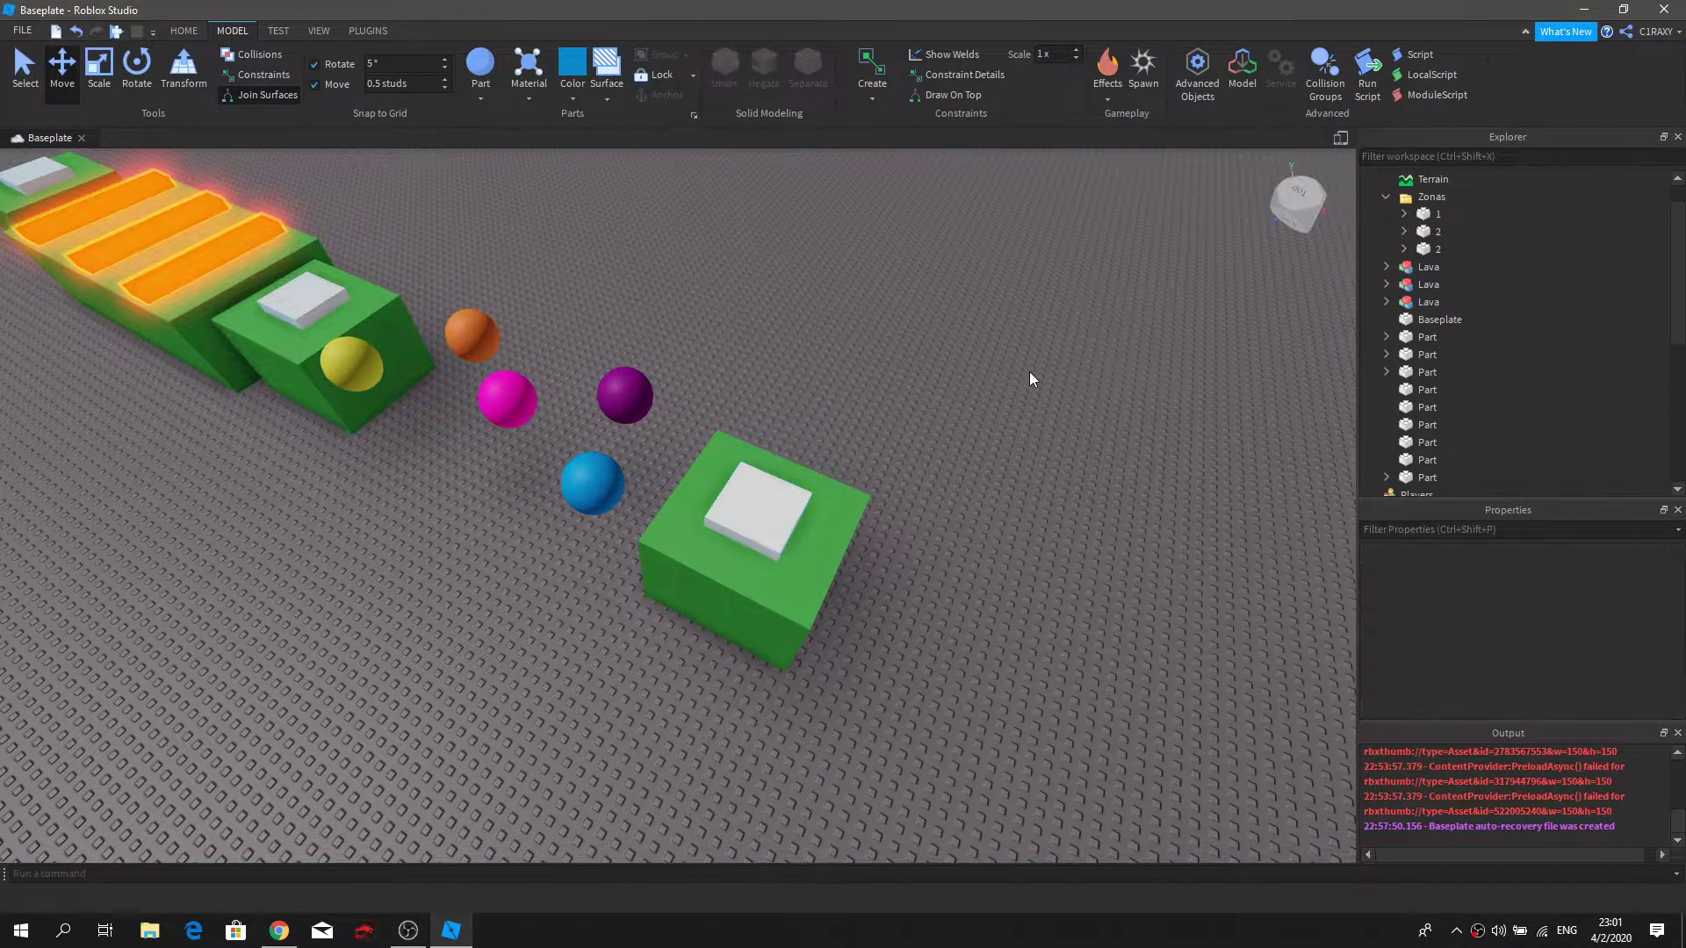
Step: Rename the duplicated checkpoint in the Zonas folder to 3
{"action": "right_click_drag", "start_coordinate": [1030, 372], "coordinate": [1215, 330]}
{"action": "scroll", "coordinate": [1427, 246], "scroll_direction": "up", "scroll_amount": 1}
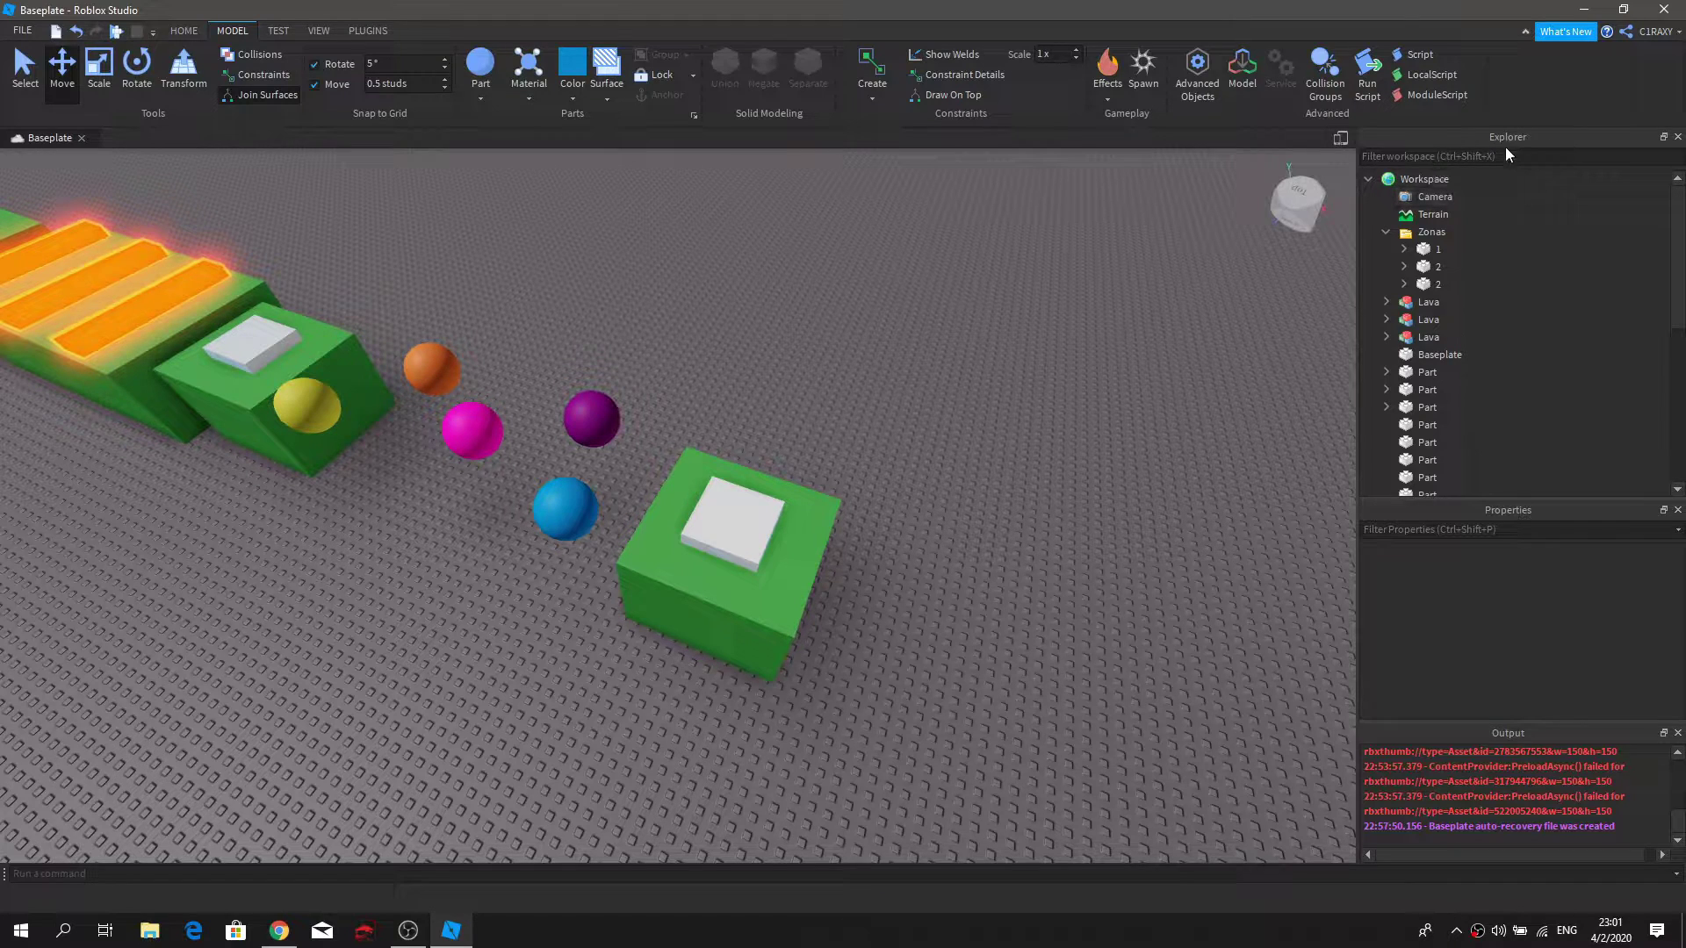
{"action": "right_click", "coordinate": [1431, 294]}
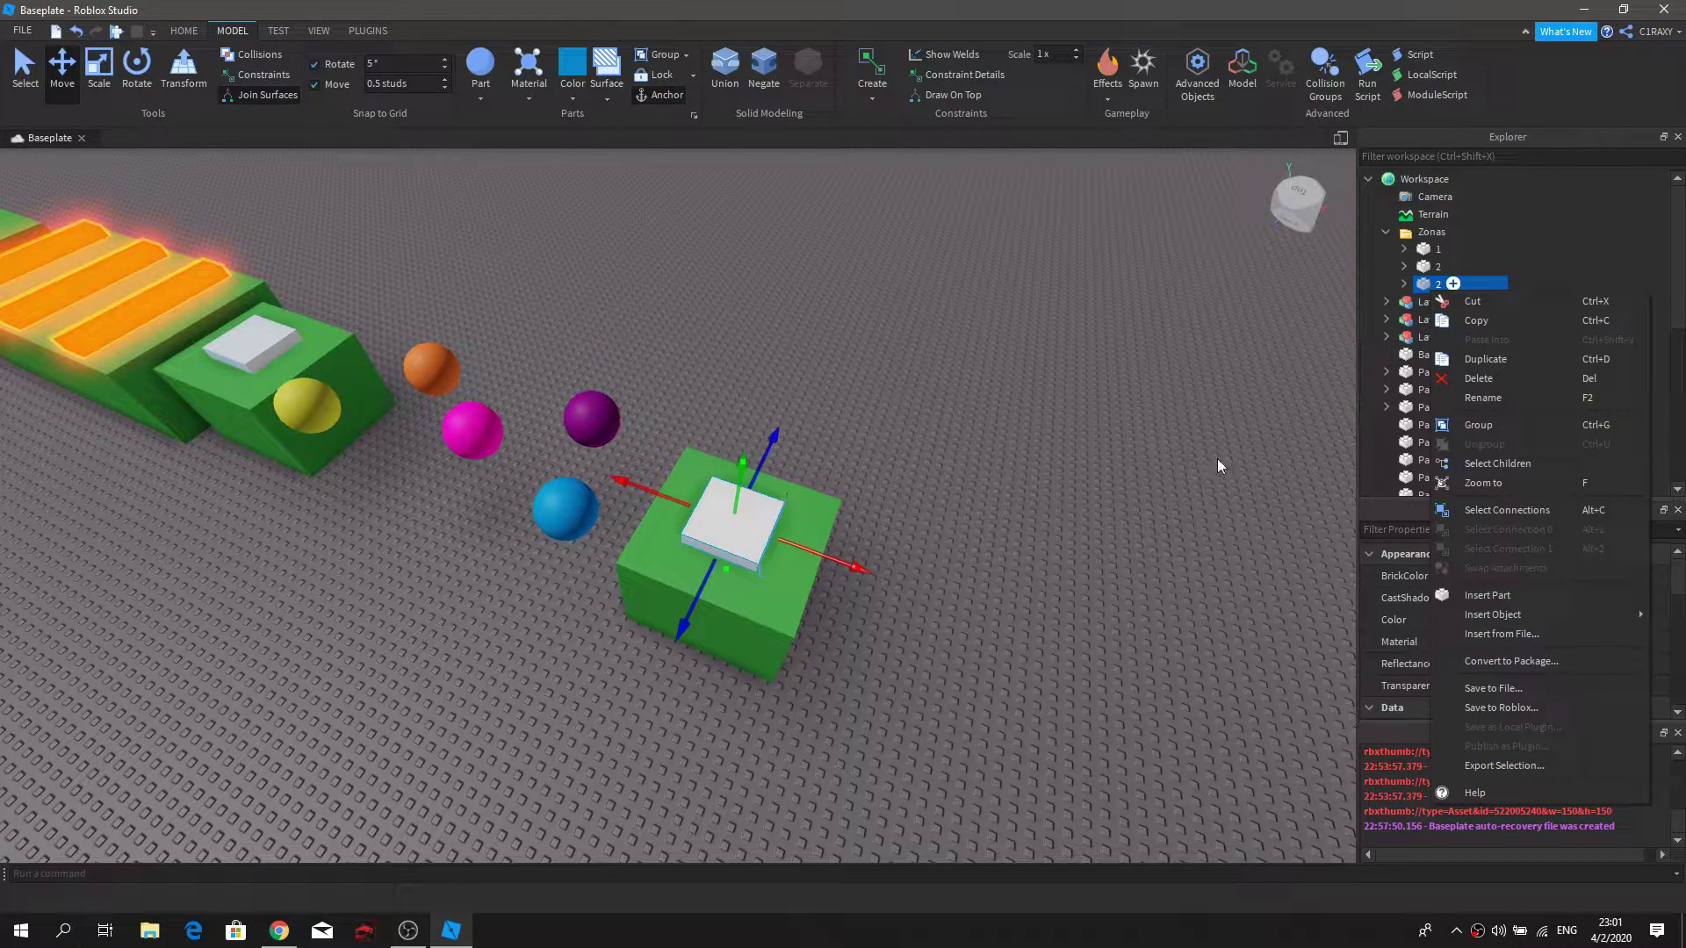
{"action": "left_click", "coordinate": [1504, 397]}
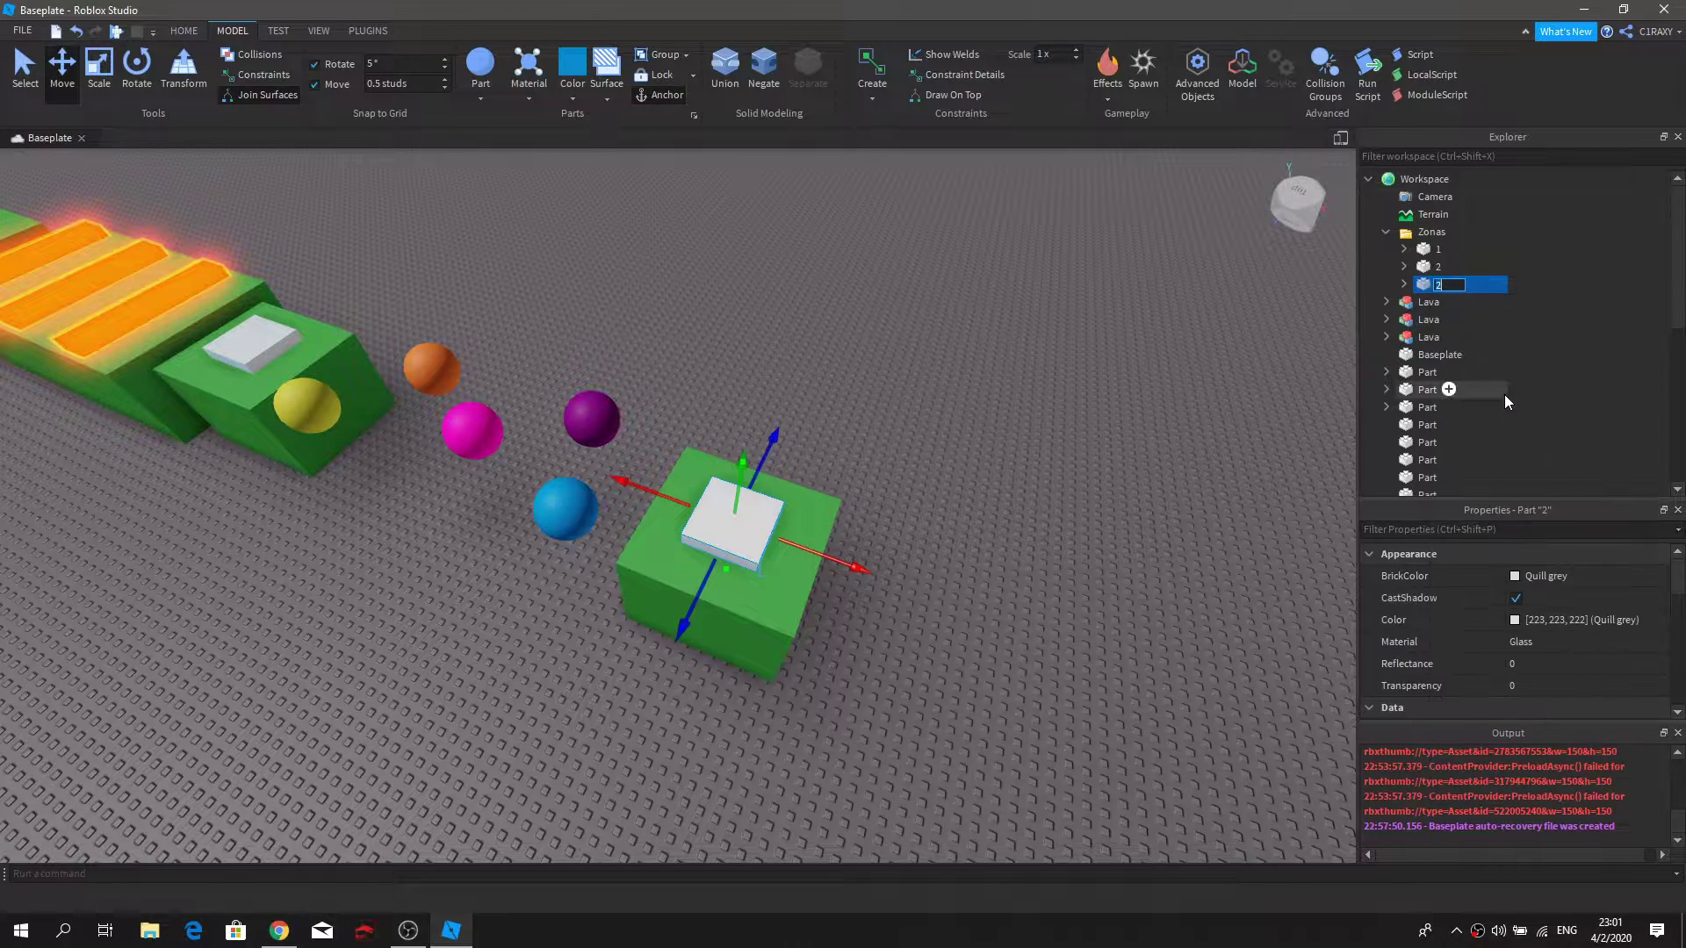
{"action": "type", "text": "3"}
{"action": "key", "text": "Return"}
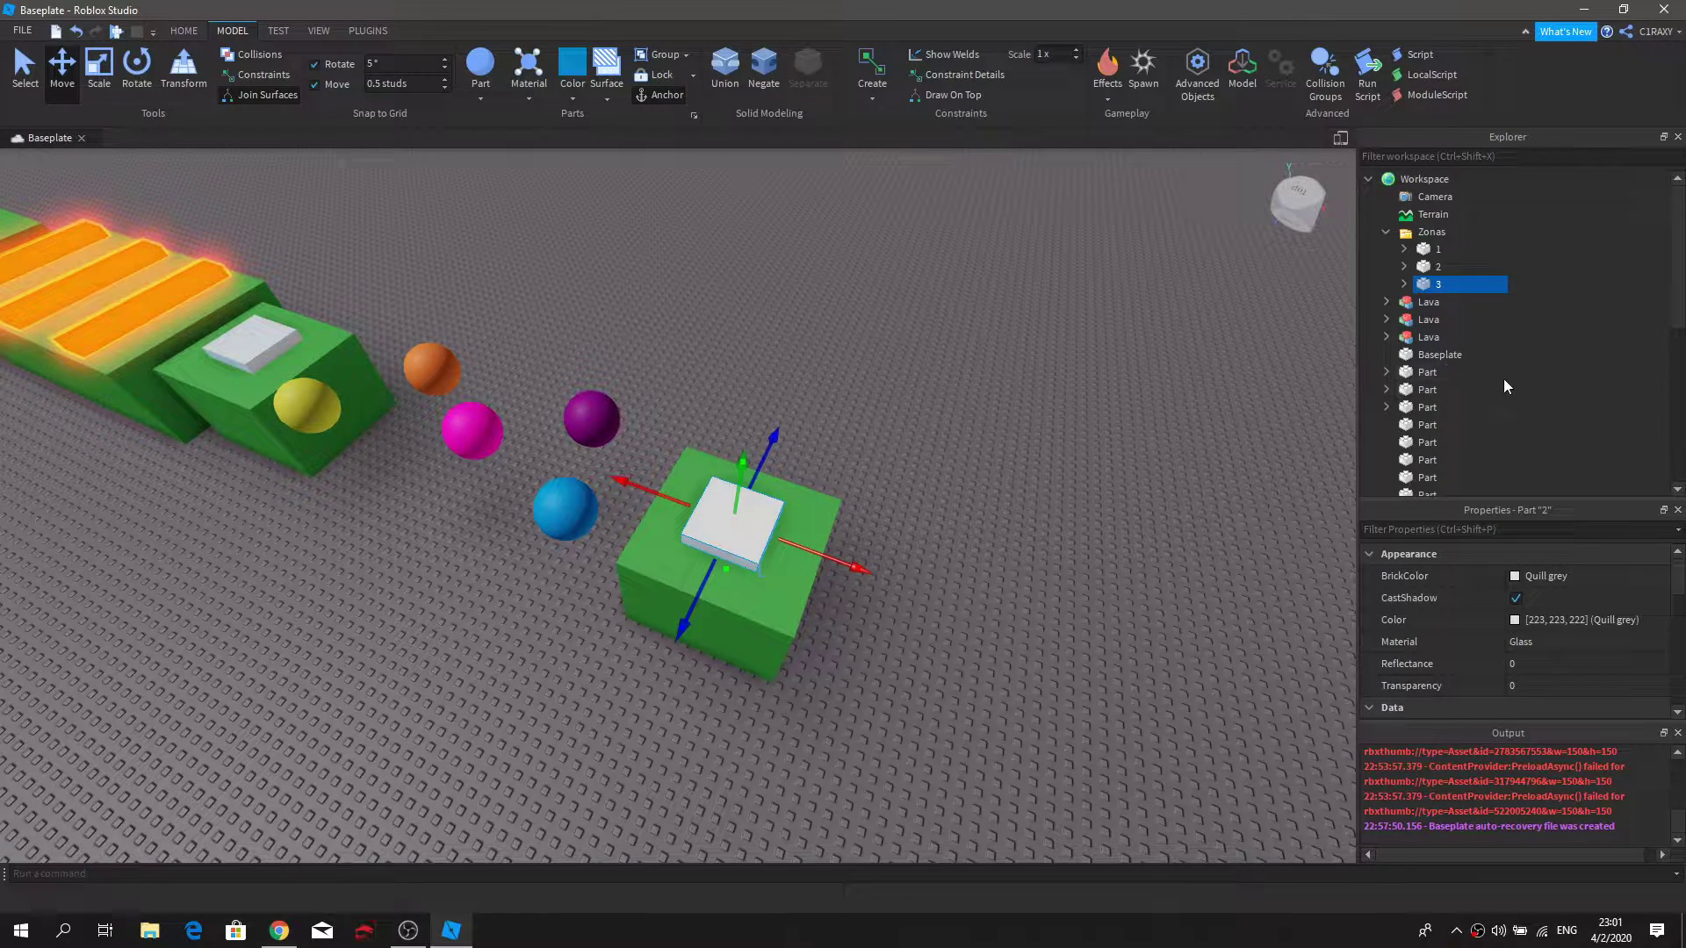
Step: Duplicate the long green platform with its three lava strips and place the copy just past the checkpoint 3 block
{"action": "left_click", "coordinate": [941, 253]}
{"action": "scroll", "coordinate": [899, 587], "scroll_direction": "down", "scroll_amount": 10}
{"action": "right_click_drag", "start_coordinate": [885, 593], "coordinate": [668, 355]}
{"action": "scroll", "coordinate": [806, 434], "scroll_direction": "up", "scroll_amount": 4}
{"action": "left_click_drag", "start_coordinate": [841, 530], "coordinate": [898, 562]}
{"action": "key", "text": "d"}
{"action": "left_click_drag", "start_coordinate": [559, 439], "coordinate": [762, 464]}
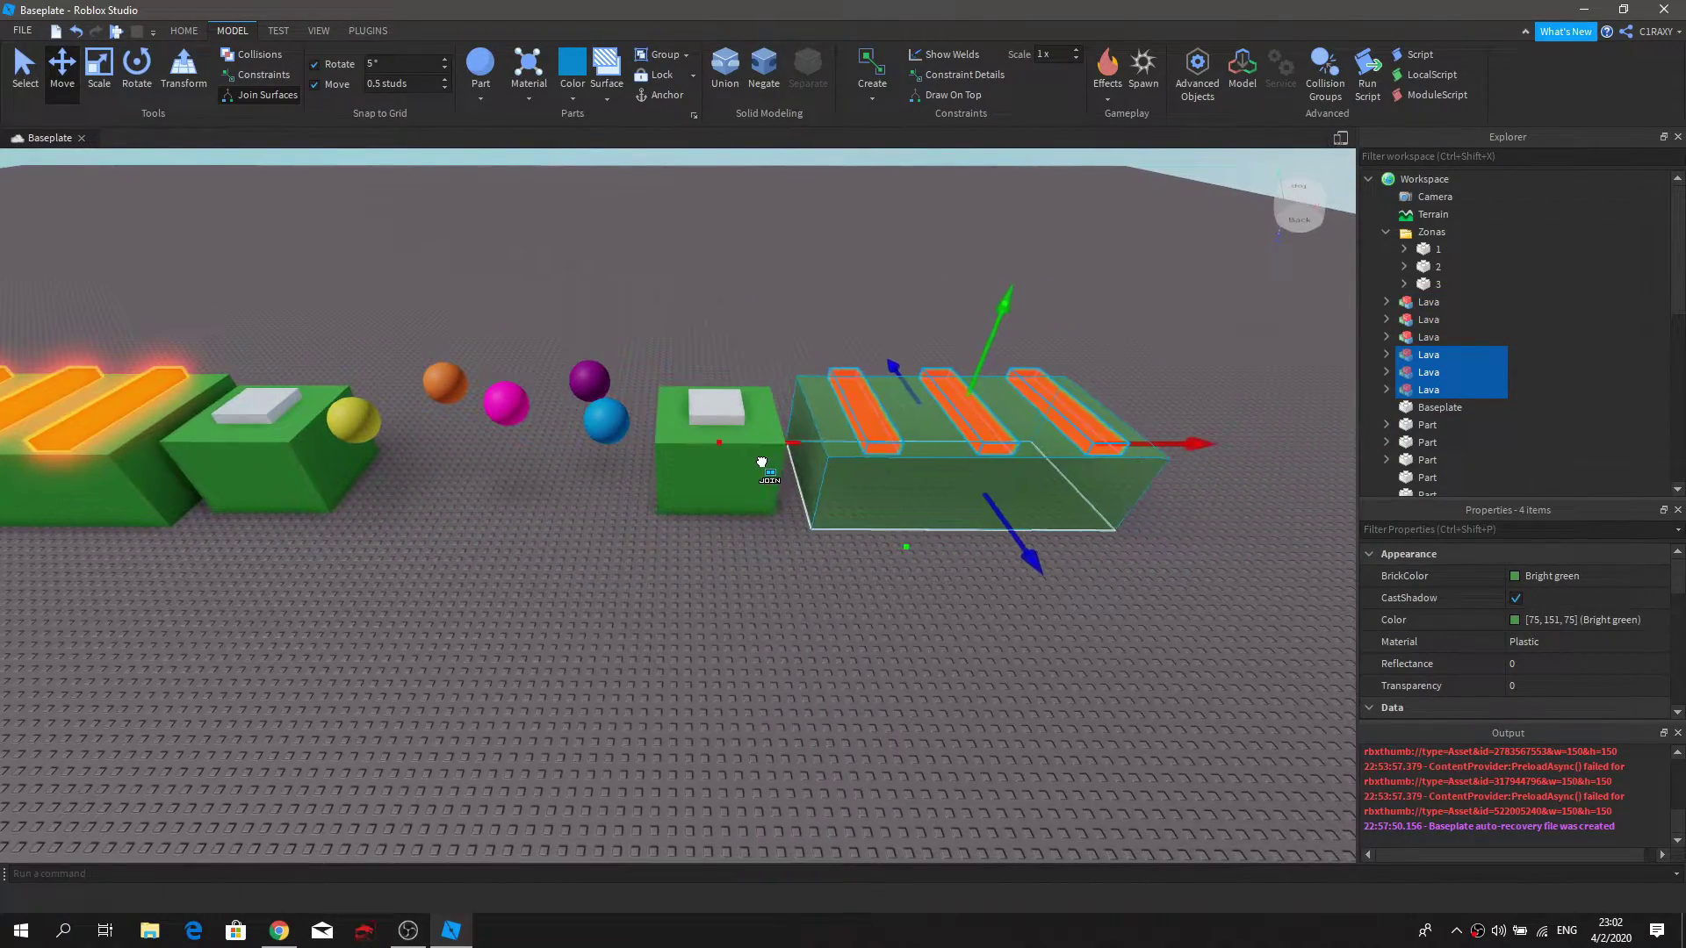
{"action": "left_click", "coordinate": [878, 334]}
{"action": "key", "text": "d"}
{"action": "right_click_drag", "start_coordinate": [880, 332], "coordinate": [704, 528]}
{"action": "key", "text": "s"}
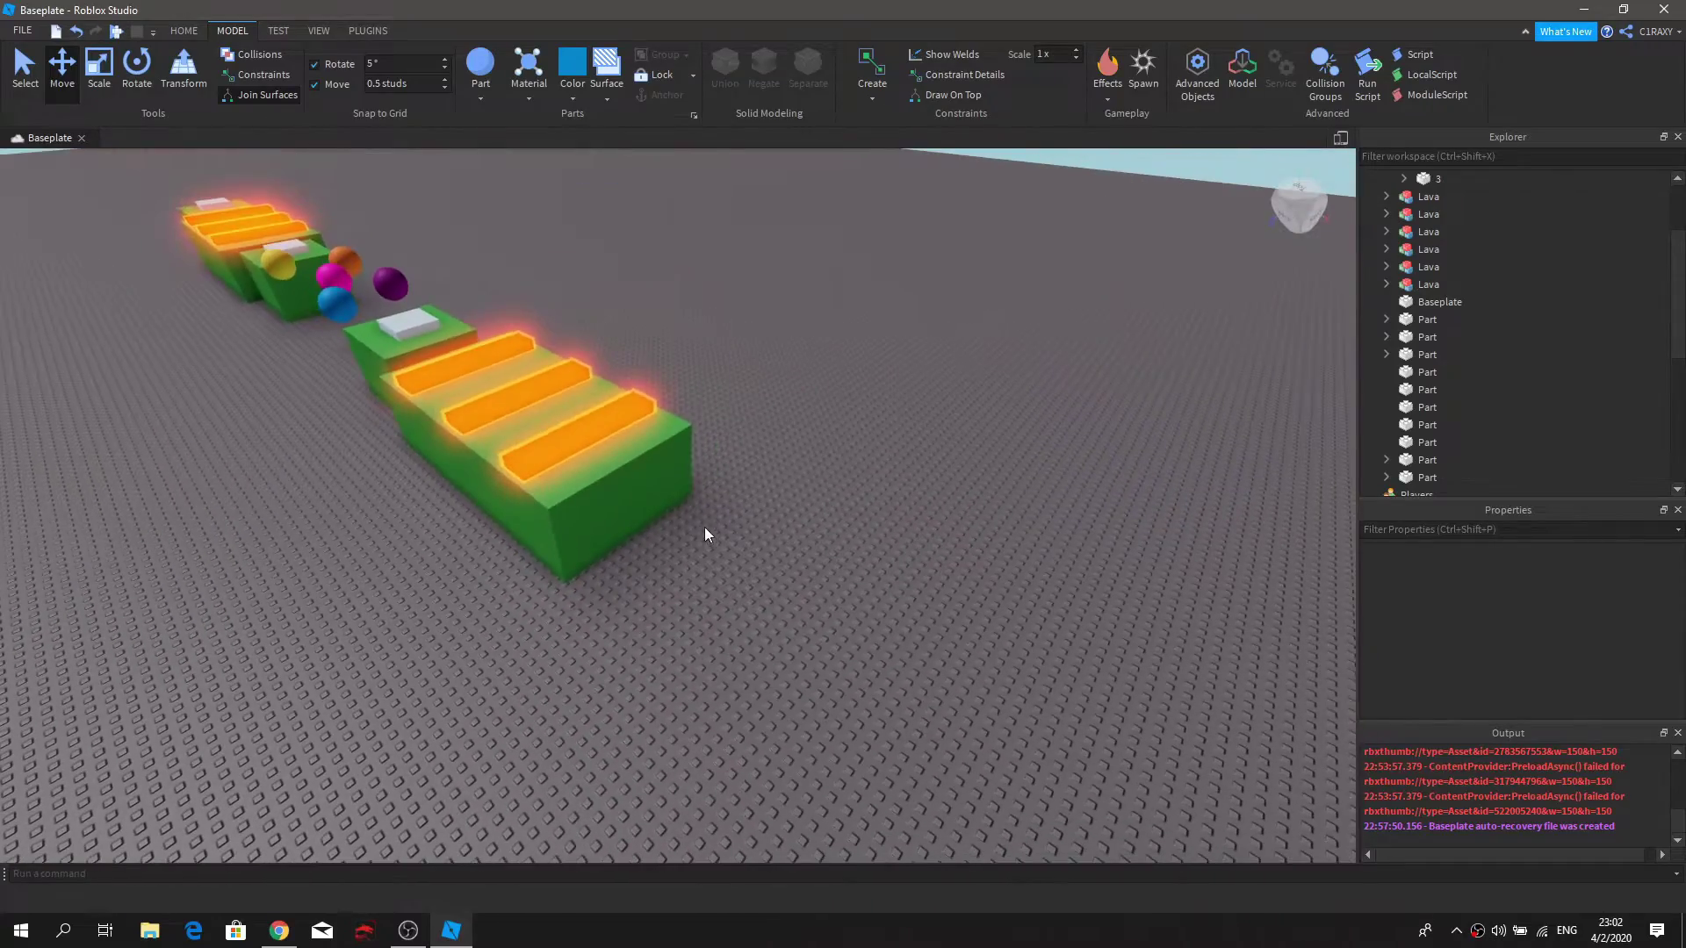
Step: Add a copy of the green platform past the second lava platform and enlarge it into a wide, long final platform
{"action": "left_click", "coordinate": [683, 497]}
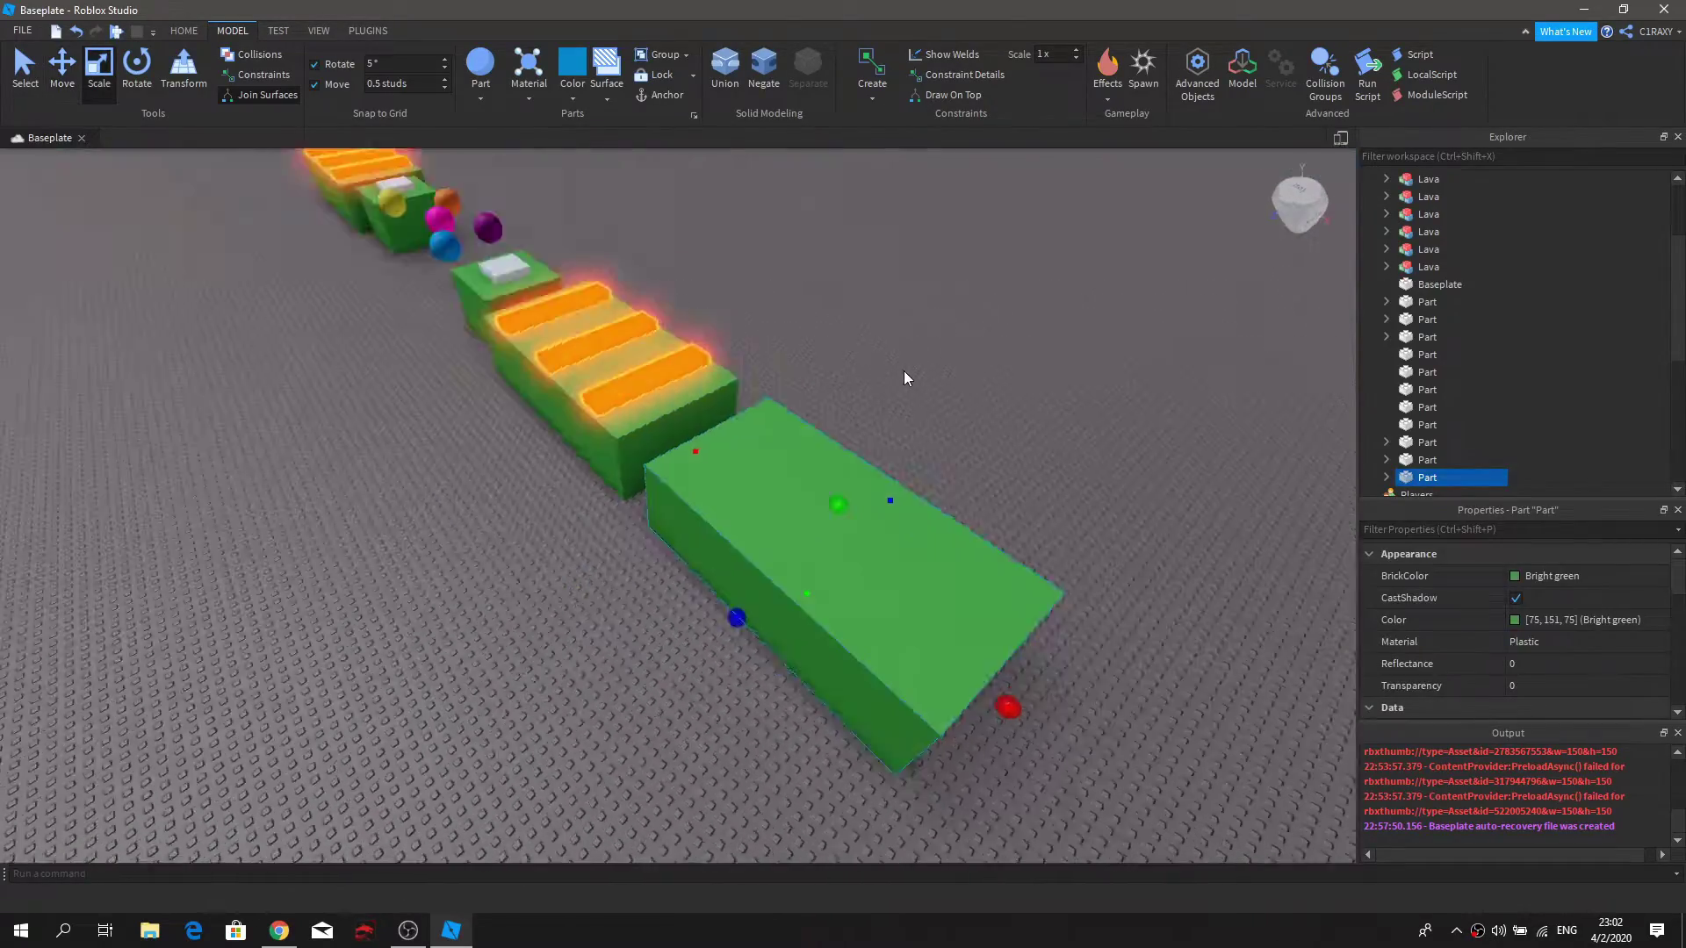
{"action": "right_click_drag", "start_coordinate": [905, 373], "coordinate": [817, 588]}
{"action": "left_click_drag", "start_coordinate": [817, 588], "coordinate": [940, 572]}
{"action": "key", "text": "a"}
{"action": "right_click_drag", "start_coordinate": [439, 660], "coordinate": [693, 537]}
{"action": "left_click_drag", "start_coordinate": [894, 512], "coordinate": [976, 534]}
{"action": "left_click", "coordinate": [1020, 487]}
{"action": "right_click_drag", "start_coordinate": [1020, 488], "coordinate": [627, 376]}
{"action": "key", "text": "d"}
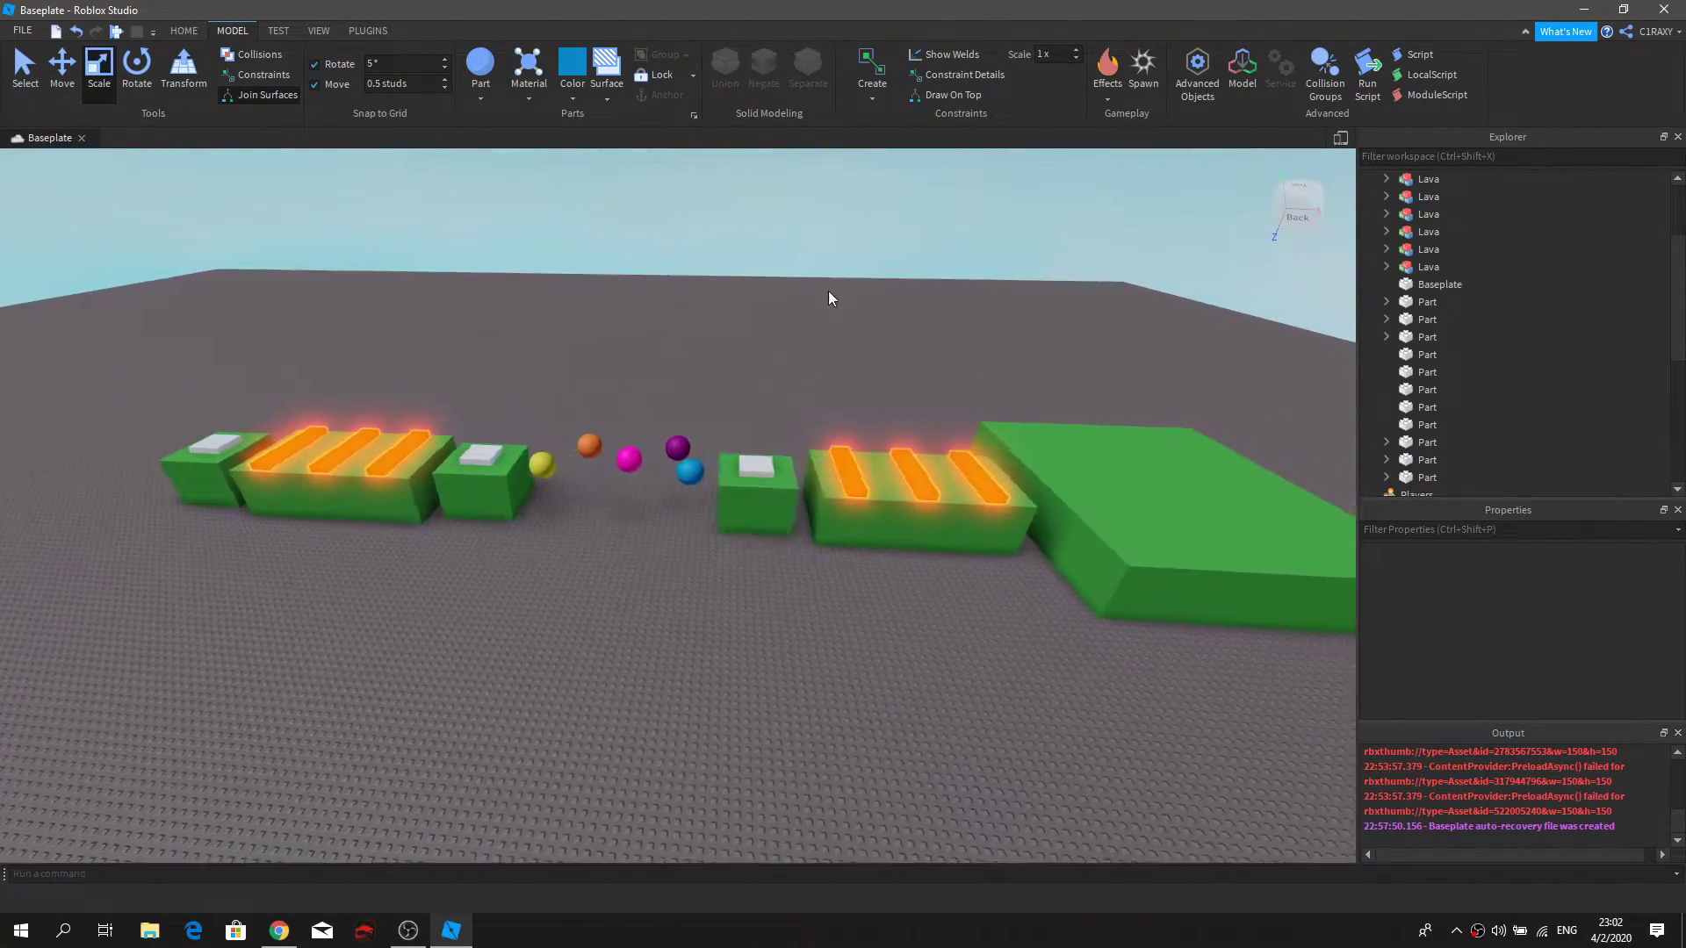
Step: Duplicate the checkpoint 3 plate and place the copy on the final platform, near the edge facing the second lava platform
{"action": "key", "text": "w"}
{"action": "left_click", "coordinate": [852, 462]}
{"action": "key", "text": "d"}
{"action": "left_click_drag", "start_coordinate": [1010, 532], "coordinate": [883, 520]}
{"action": "left_click", "coordinate": [931, 387]}
{"action": "right_click_drag", "start_coordinate": [931, 387], "coordinate": [613, 283]}
{"action": "key", "text": "s"}
{"action": "left_click_drag", "start_coordinate": [524, 255], "coordinate": [1062, 793]}
{"action": "left_click", "coordinate": [1047, 500]}
{"action": "key", "text": "w"}
{"action": "key", "text": "a"}
{"action": "right_click_drag", "start_coordinate": [729, 358], "coordinate": [847, 332]}
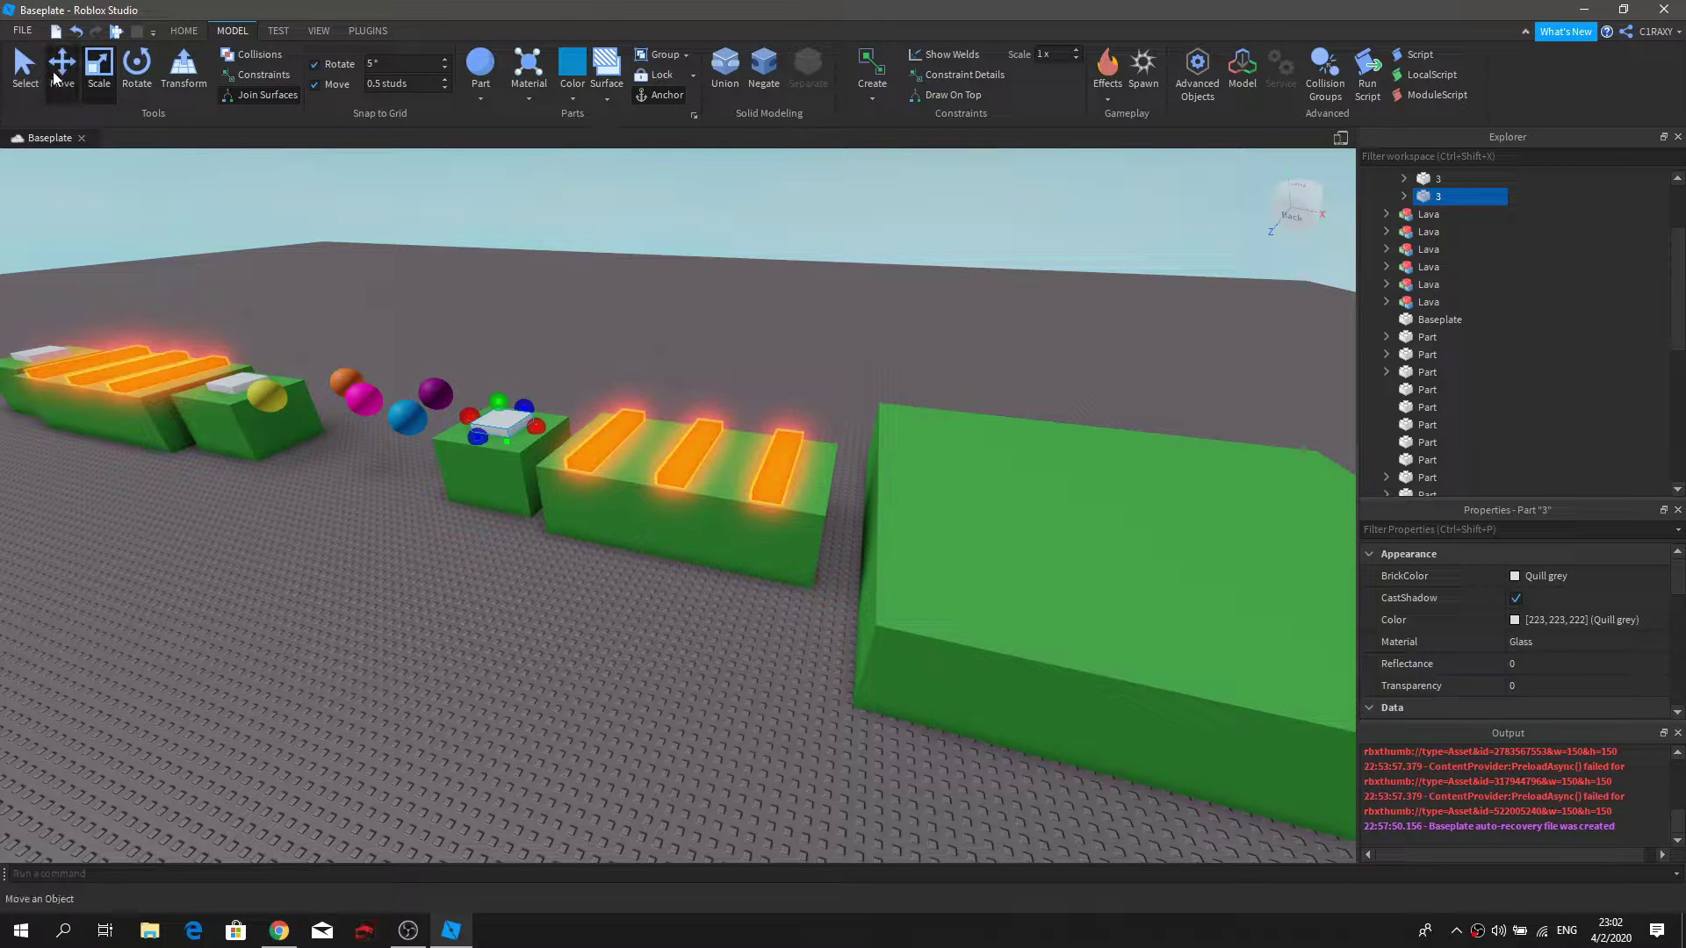
{"action": "left_click_drag", "start_coordinate": [549, 436], "coordinate": [804, 518]}
Step: Rename the duplicated checkpoint in the Zonas folder to 4
{"action": "scroll", "coordinate": [806, 516], "scroll_direction": "up", "scroll_amount": 2}
{"action": "scroll", "coordinate": [1415, 260], "scroll_direction": "up", "scroll_amount": 3}
{"action": "right_click", "coordinate": [1438, 304]}
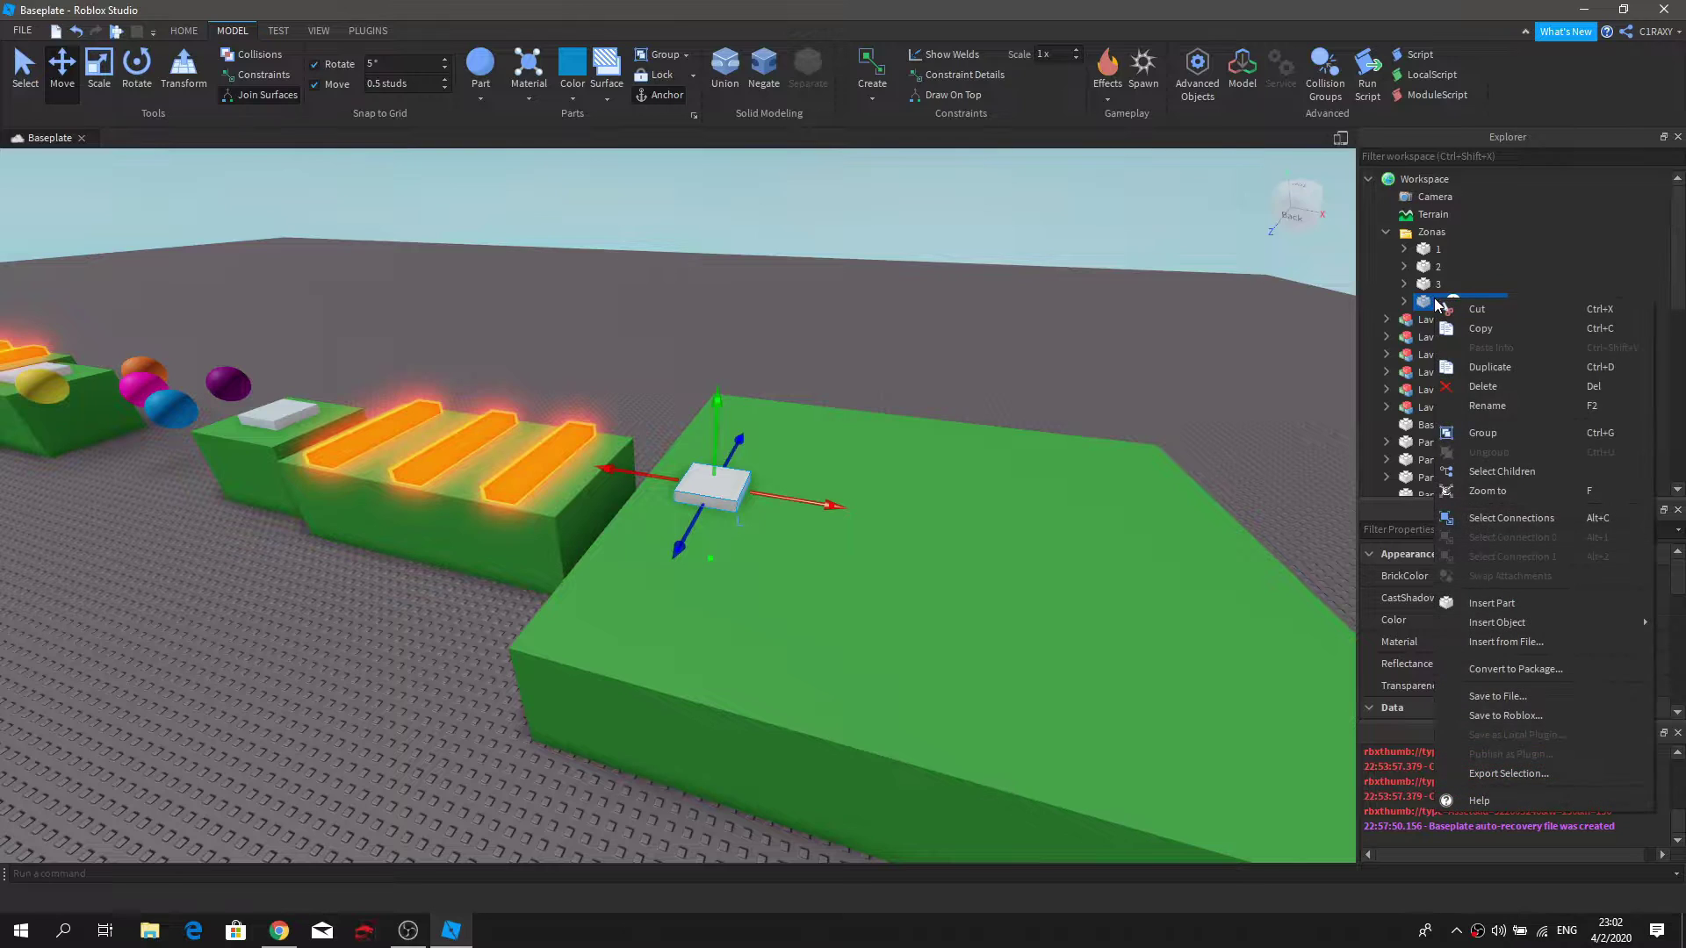
{"action": "left_click", "coordinate": [1486, 408]}
{"action": "type", "text": "4"}
{"action": "key", "text": "Return"}
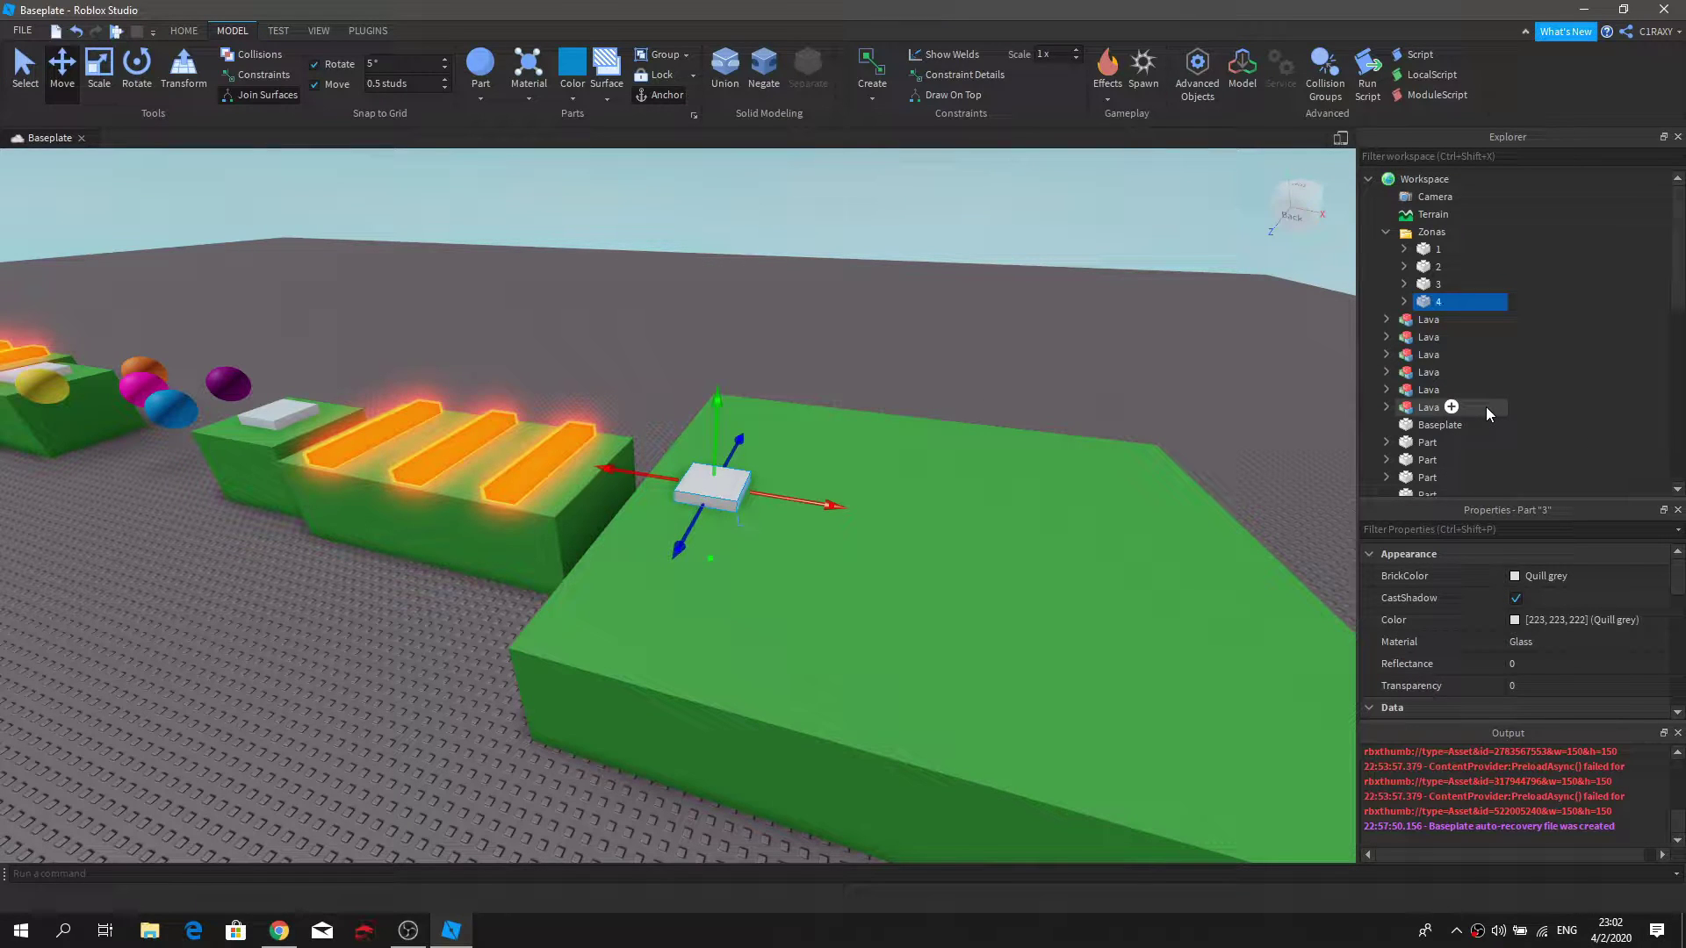
{"action": "left_click", "coordinate": [1247, 368]}
{"action": "mouse_move", "coordinate": [734, 510]}
{"action": "right_mouse_down"}
{"action": "mouse_move", "coordinate": [749, 468]}
{"action": "mouse_move", "coordinate": [738, 482]}
{"action": "right_mouse_up"}
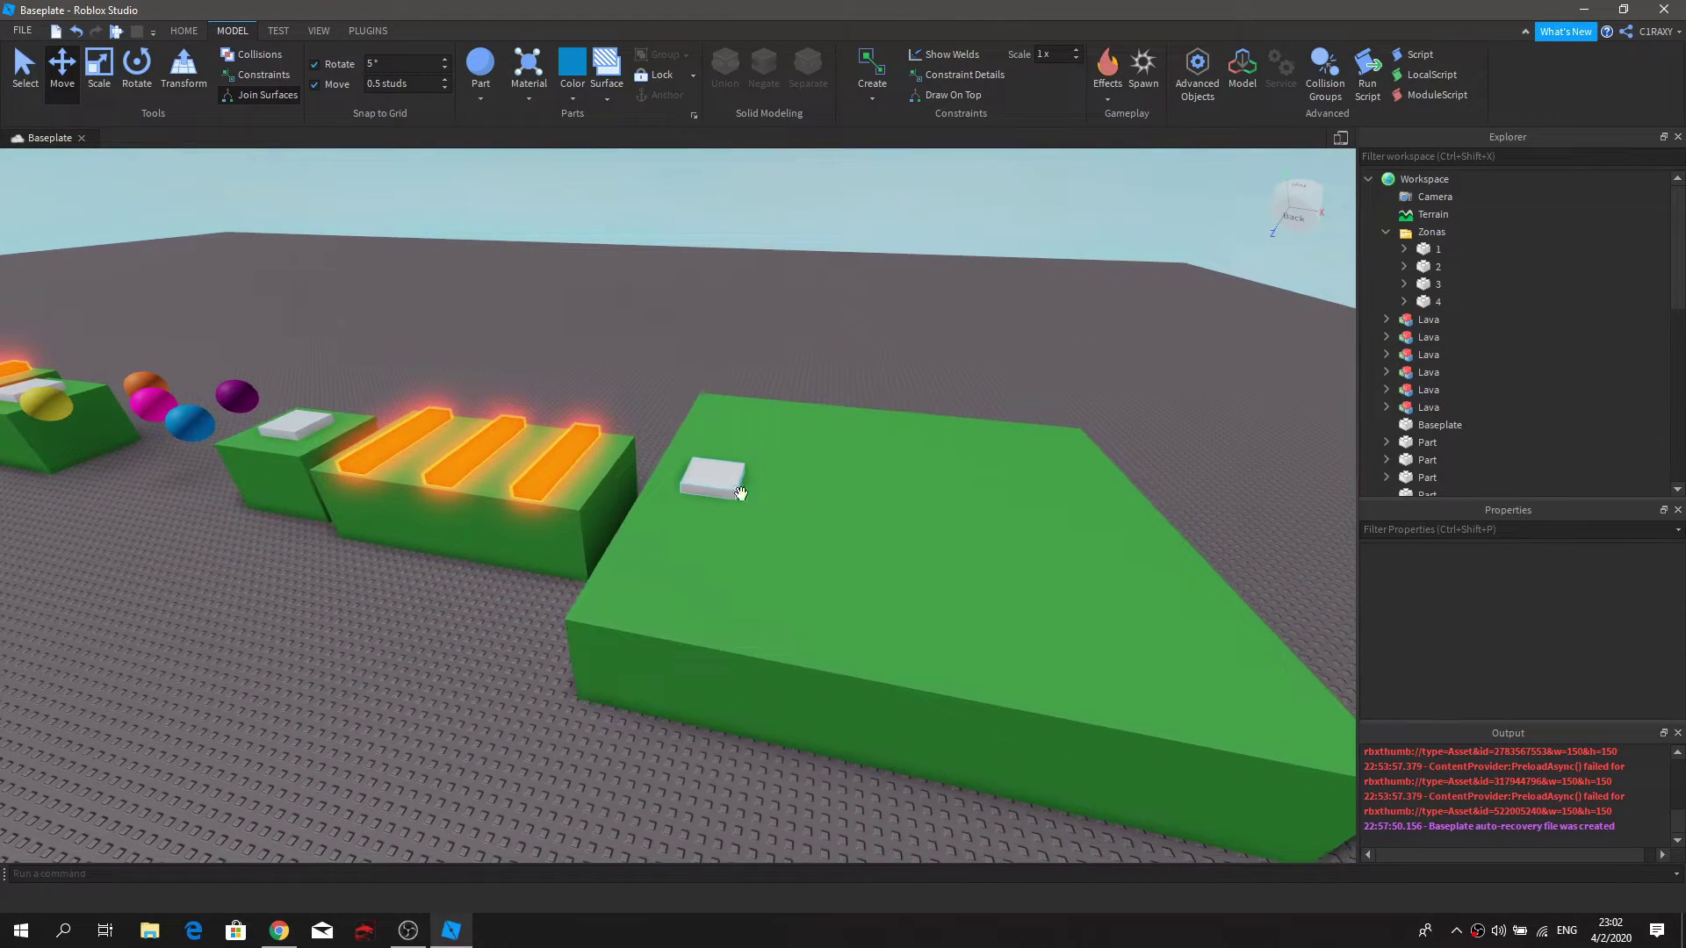
{"action": "right_click_drag", "start_coordinate": [907, 449], "coordinate": [803, 492]}
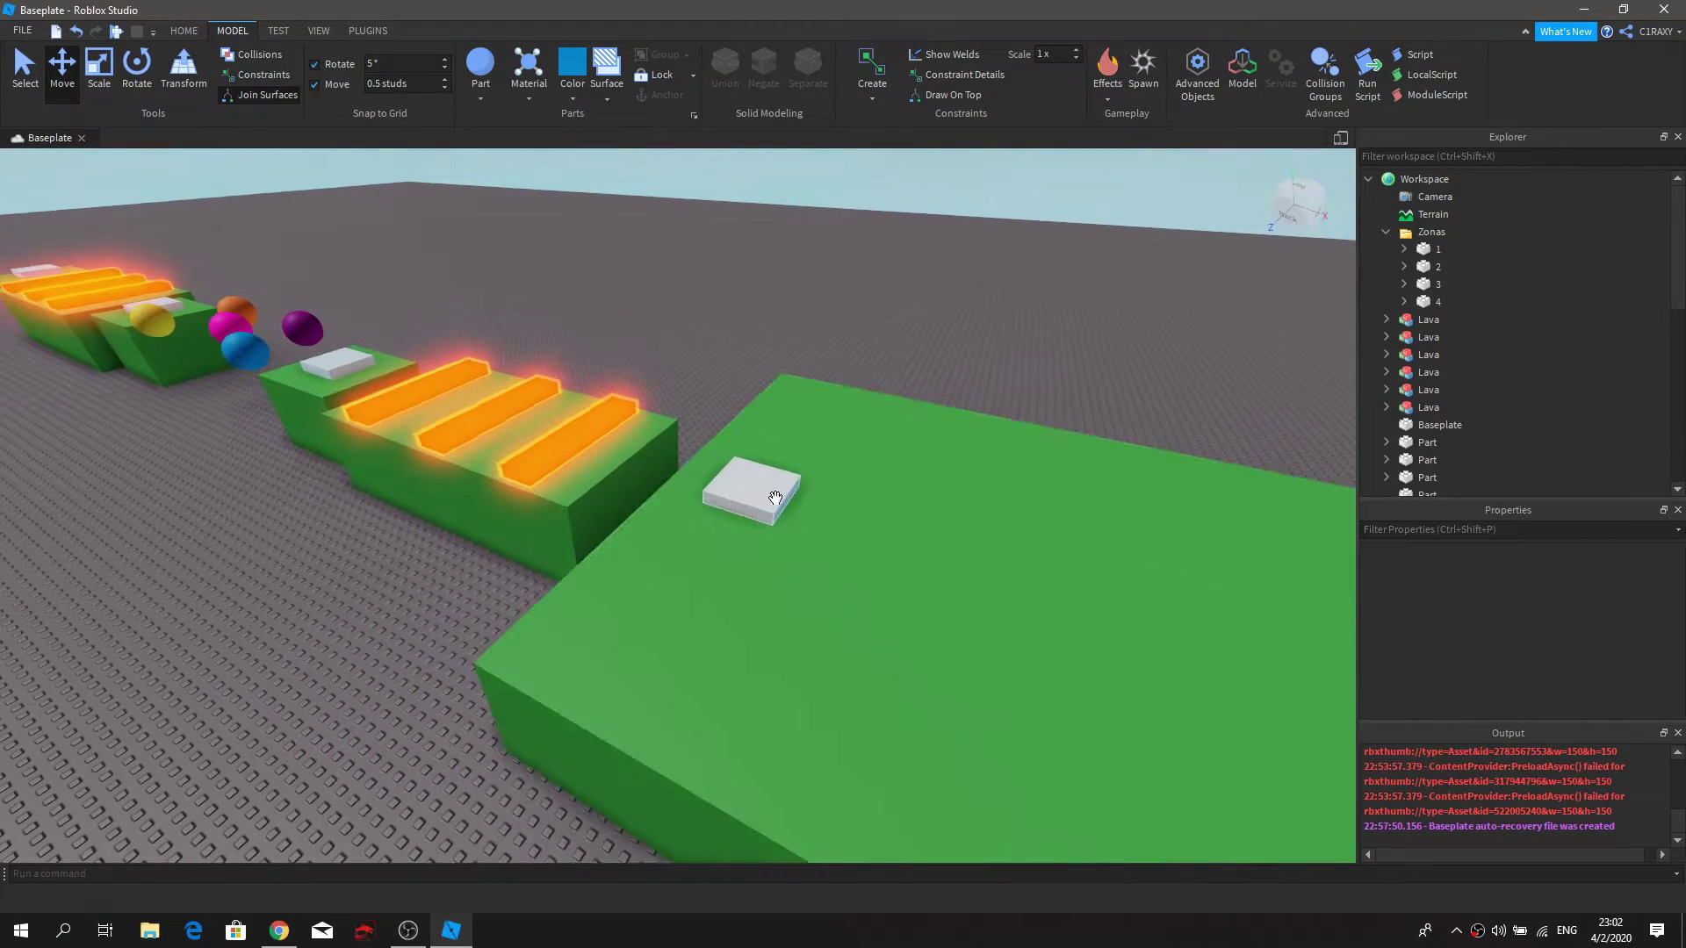
{"action": "key", "text": "ctrl+d"}
{"action": "left_click_drag", "start_coordinate": [751, 488], "coordinate": [940, 583]}
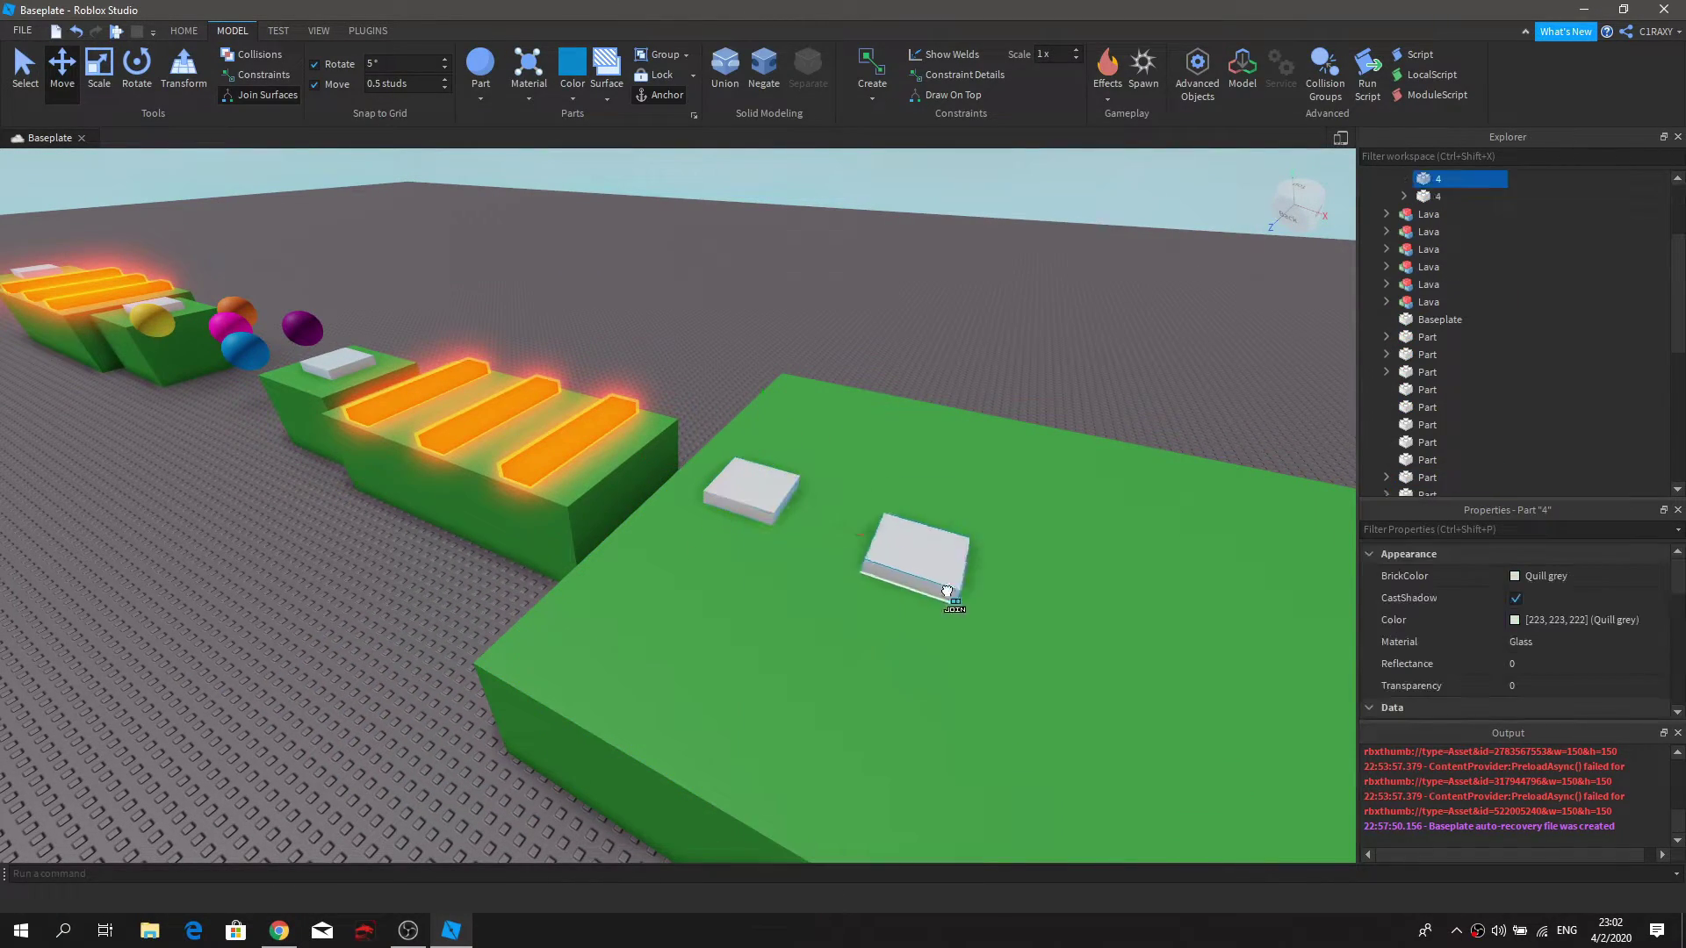
{"action": "key", "text": "s"}
{"action": "key", "text": "a"}
{"action": "key", "text": "w"}
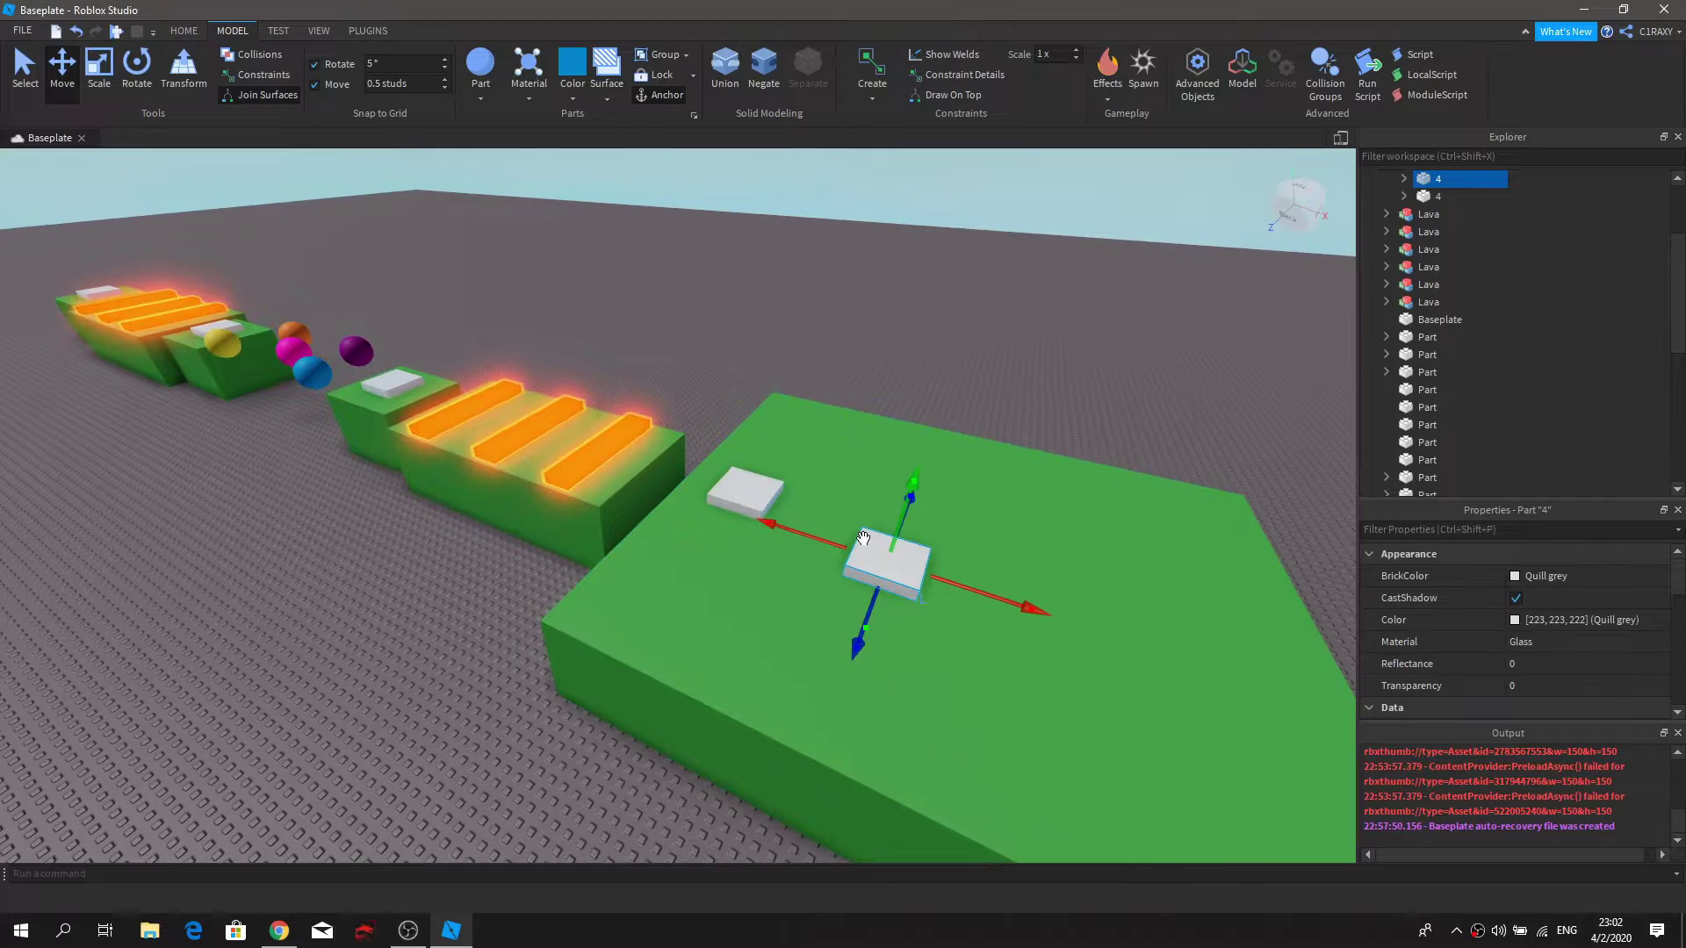
{"action": "key", "text": "Delete"}
Step: Examine the whole course from the first checkpoint block to the large final platform
{"action": "scroll", "coordinate": [863, 538], "scroll_direction": "down", "scroll_amount": 4}
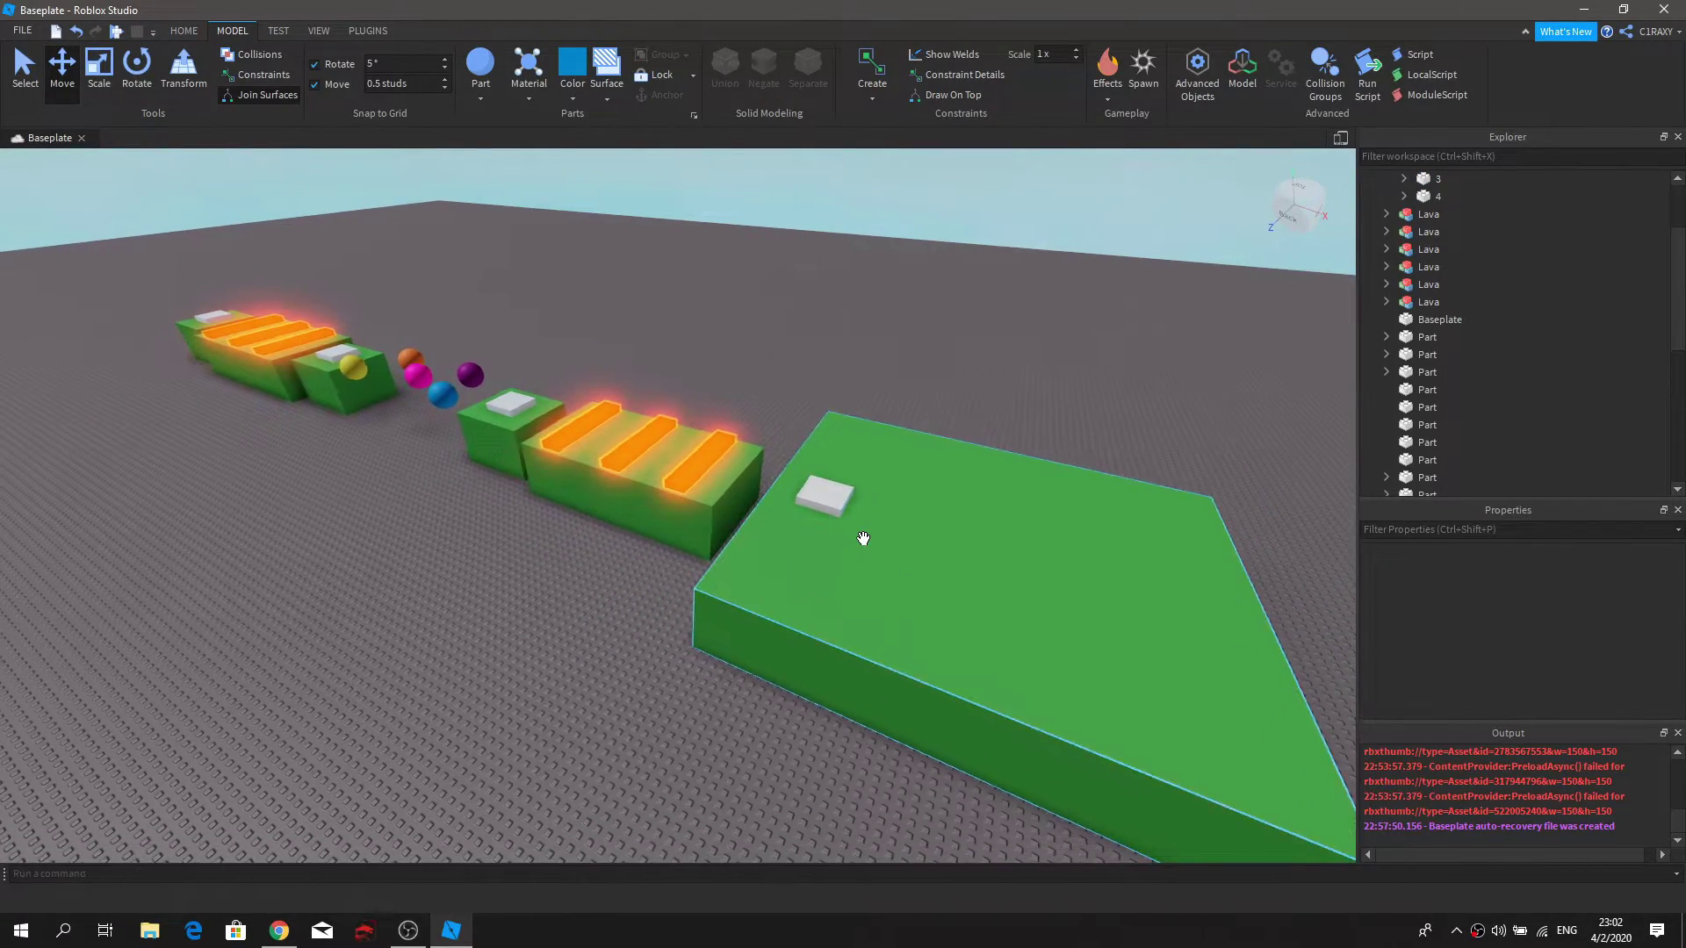
{"action": "key", "text": "s"}
{"action": "key", "text": "a"}
{"action": "right_click_drag", "start_coordinate": [883, 513], "coordinate": [792, 411]}
{"action": "key", "text": "s"}
{"action": "key", "text": "d"}
{"action": "key", "text": "w"}
{"action": "right_click_drag", "start_coordinate": [766, 693], "coordinate": [808, 688]}
{"action": "key", "text": "w"}
{"action": "key", "text": "a"}
{"action": "scroll", "coordinate": [1387, 283], "scroll_direction": "up", "scroll_amount": 2}
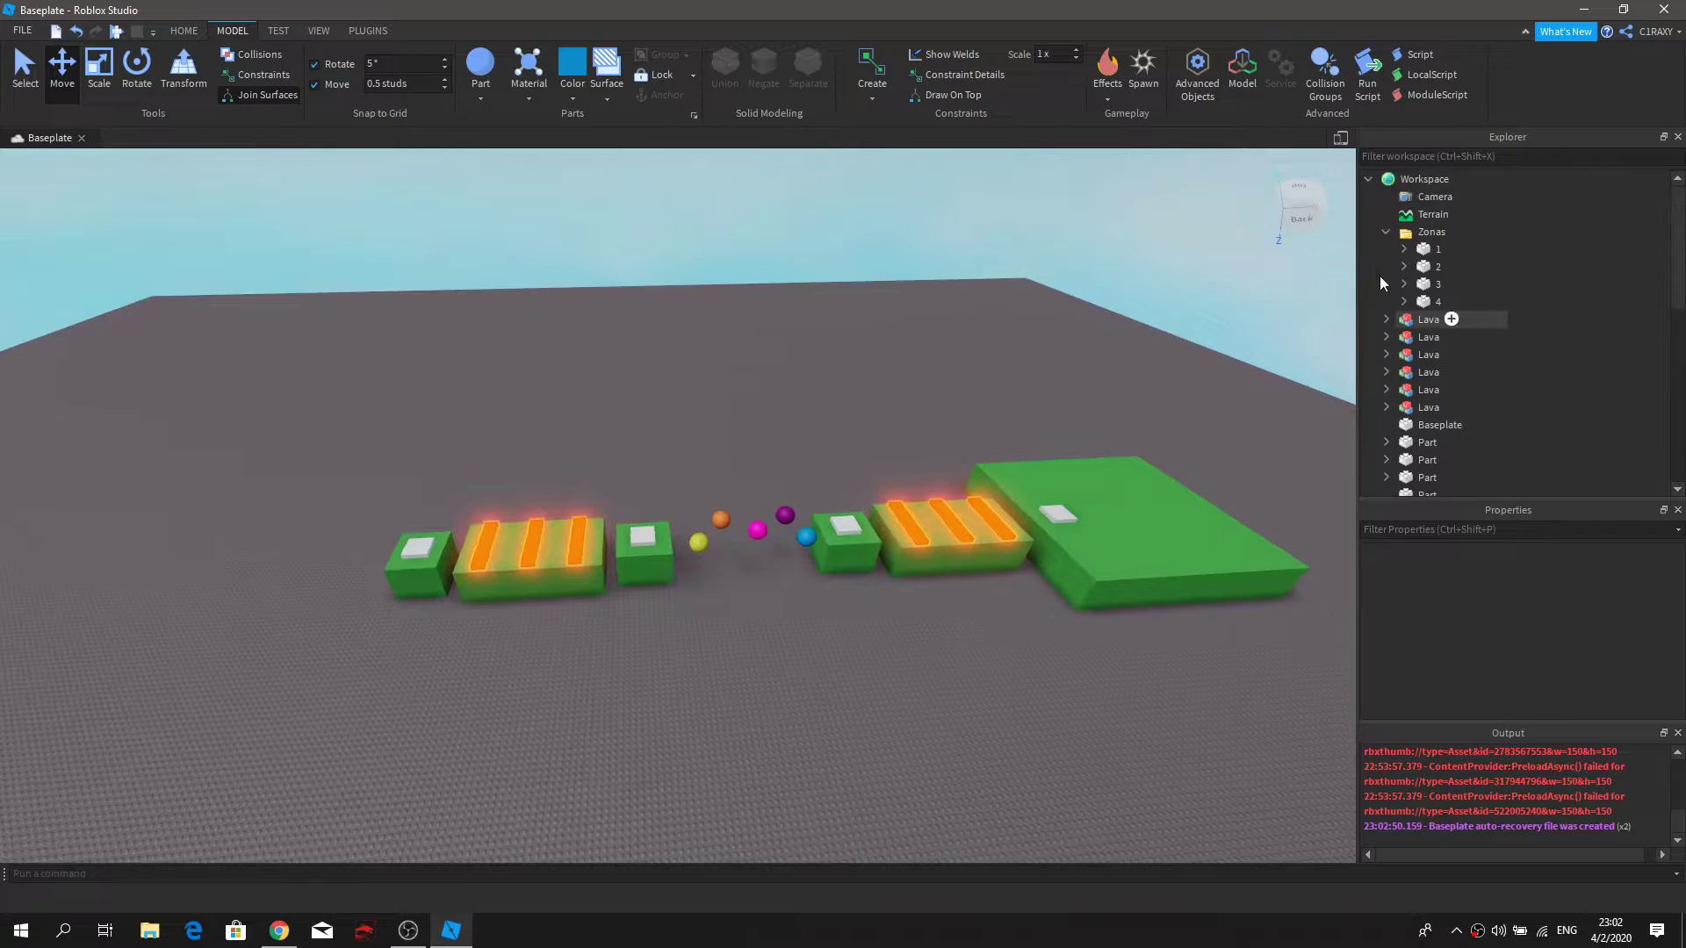
Step: Collapse the Zonas folder and delete the Baseplate from the workspace
{"action": "left_click", "coordinate": [1387, 232]}
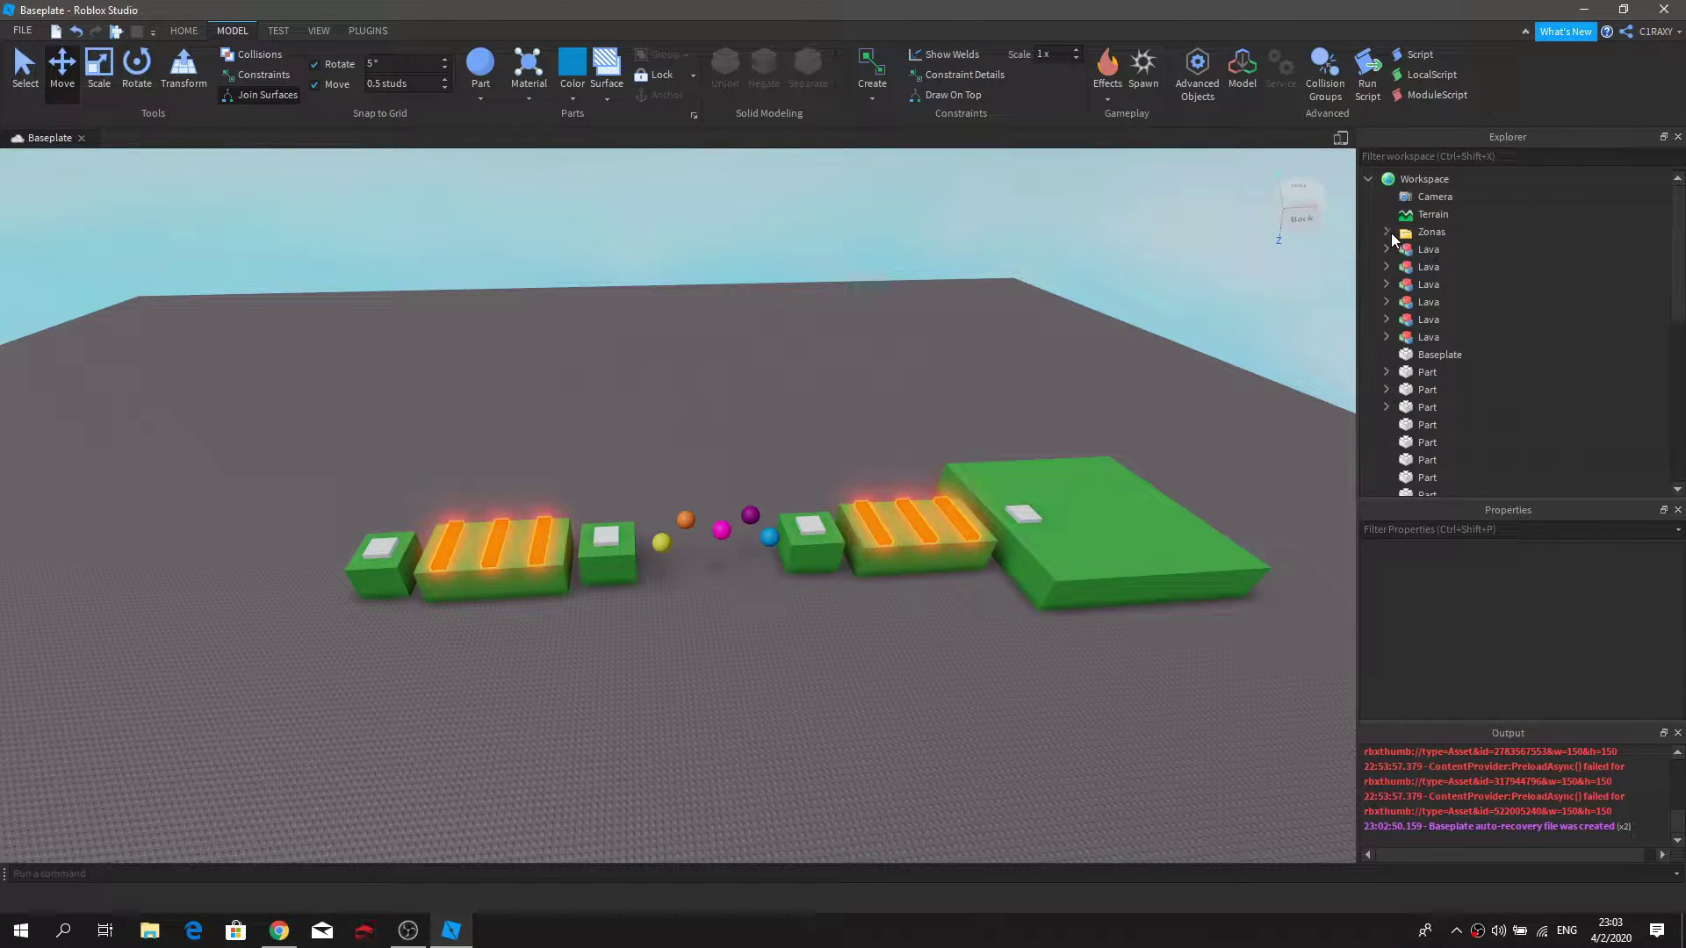
{"action": "scroll", "coordinate": [1389, 238], "scroll_direction": "down", "scroll_amount": 1}
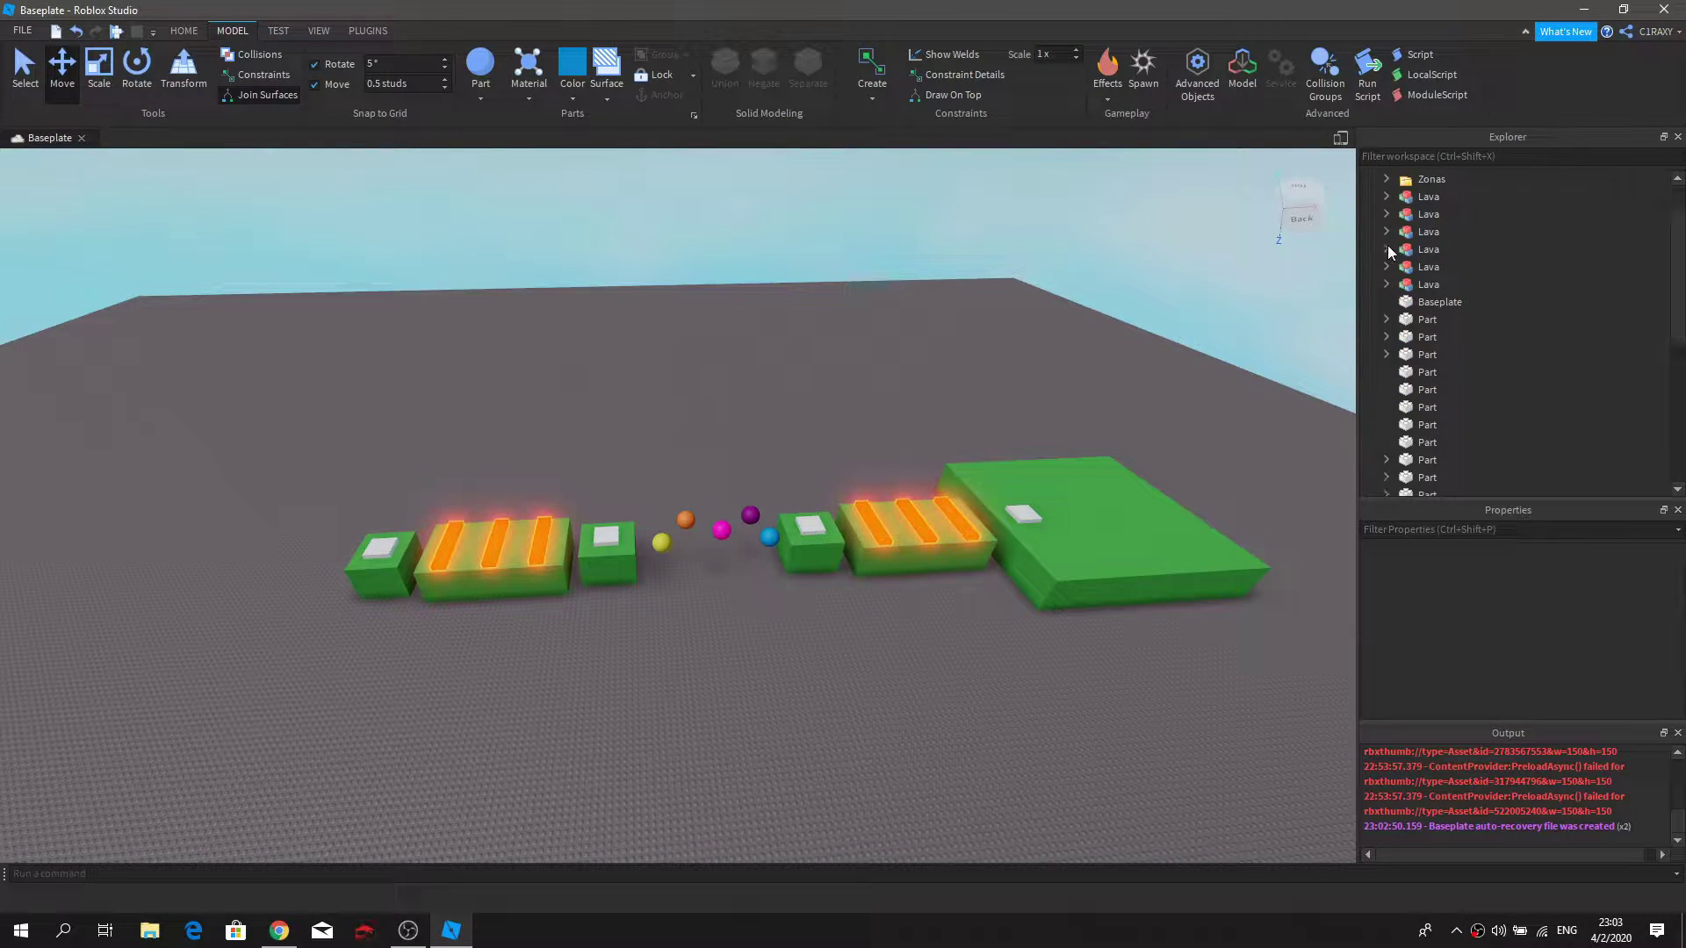
{"action": "right_click", "coordinate": [1417, 303]}
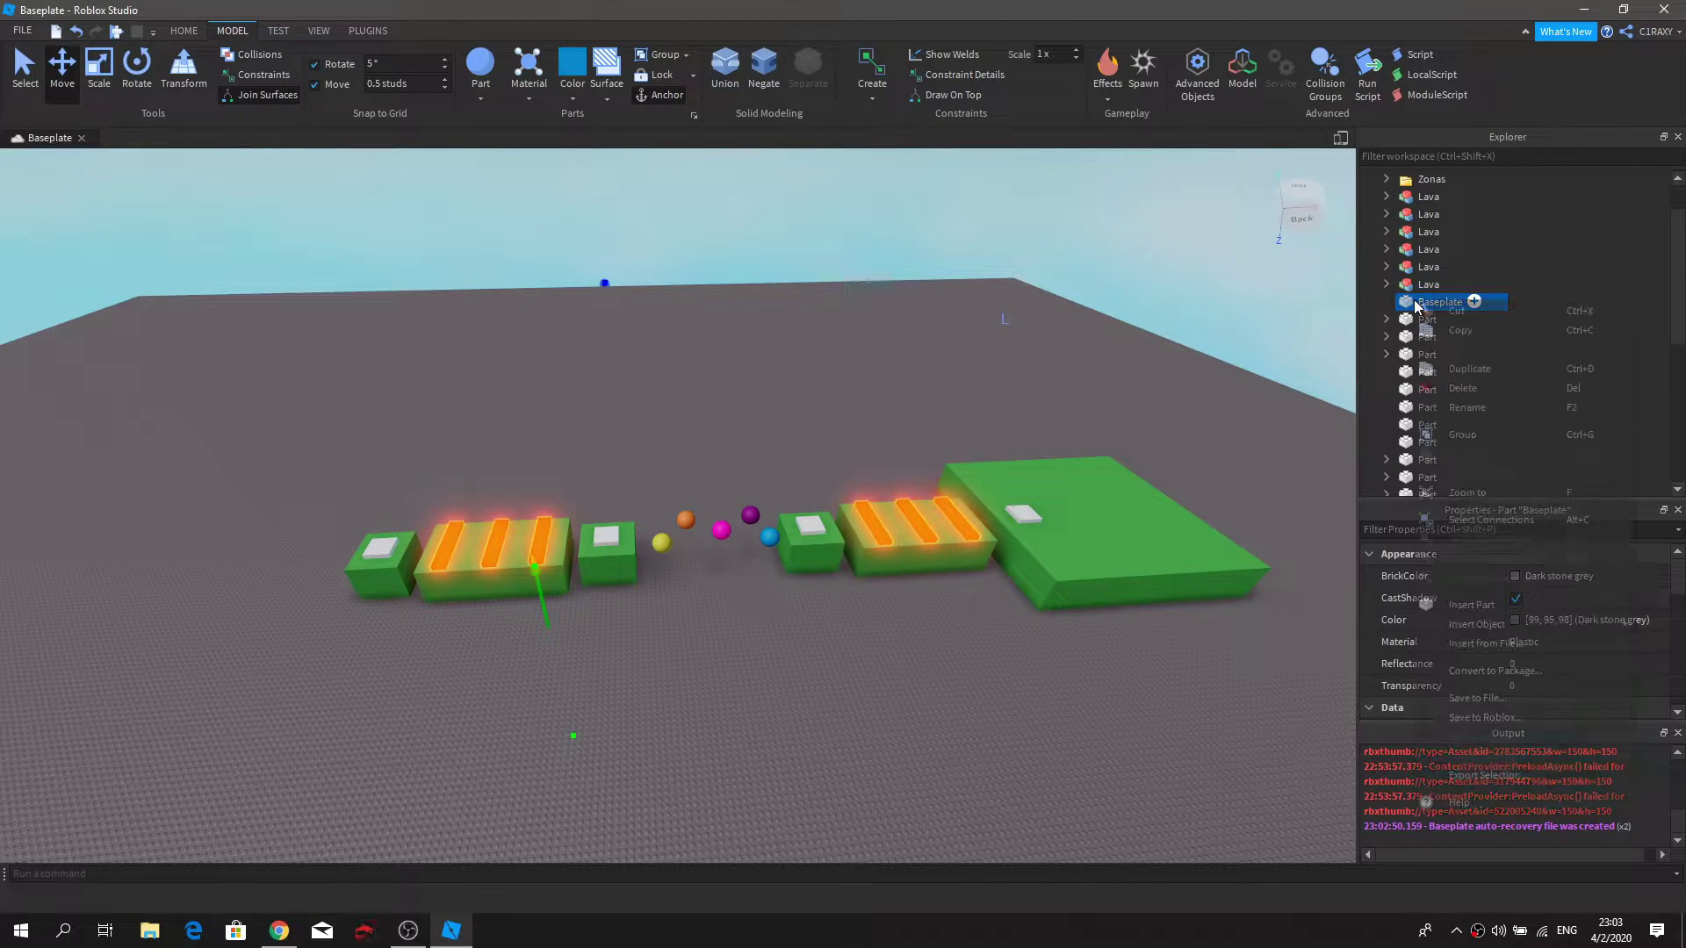
{"action": "left_click", "coordinate": [1461, 388]}
{"action": "right_click_drag", "start_coordinate": [1117, 367], "coordinate": [1119, 366]}
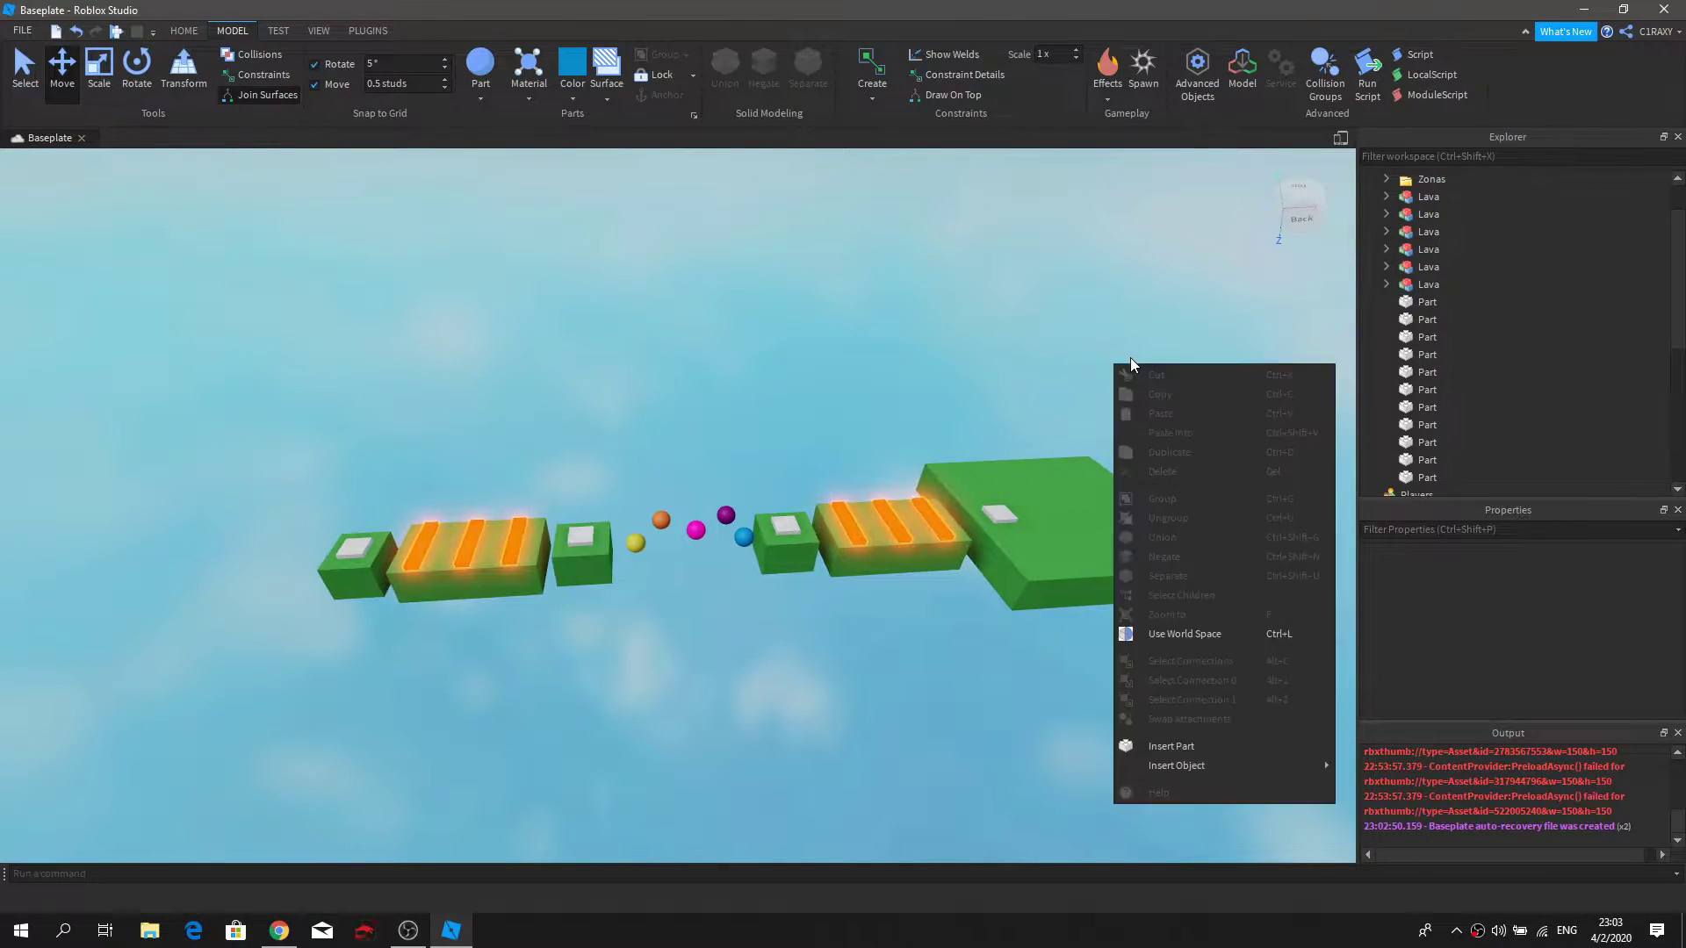
{"action": "left_click", "coordinate": [1021, 339]}
{"action": "right_click_drag", "start_coordinate": [1021, 339], "coordinate": [1019, 332]}
Step: Inspect the floating course and the spacing between its platforms and spheres
{"action": "scroll", "coordinate": [1019, 332], "scroll_direction": "up", "scroll_amount": 4}
{"action": "scroll", "coordinate": [654, 456], "scroll_direction": "down", "scroll_amount": 4}
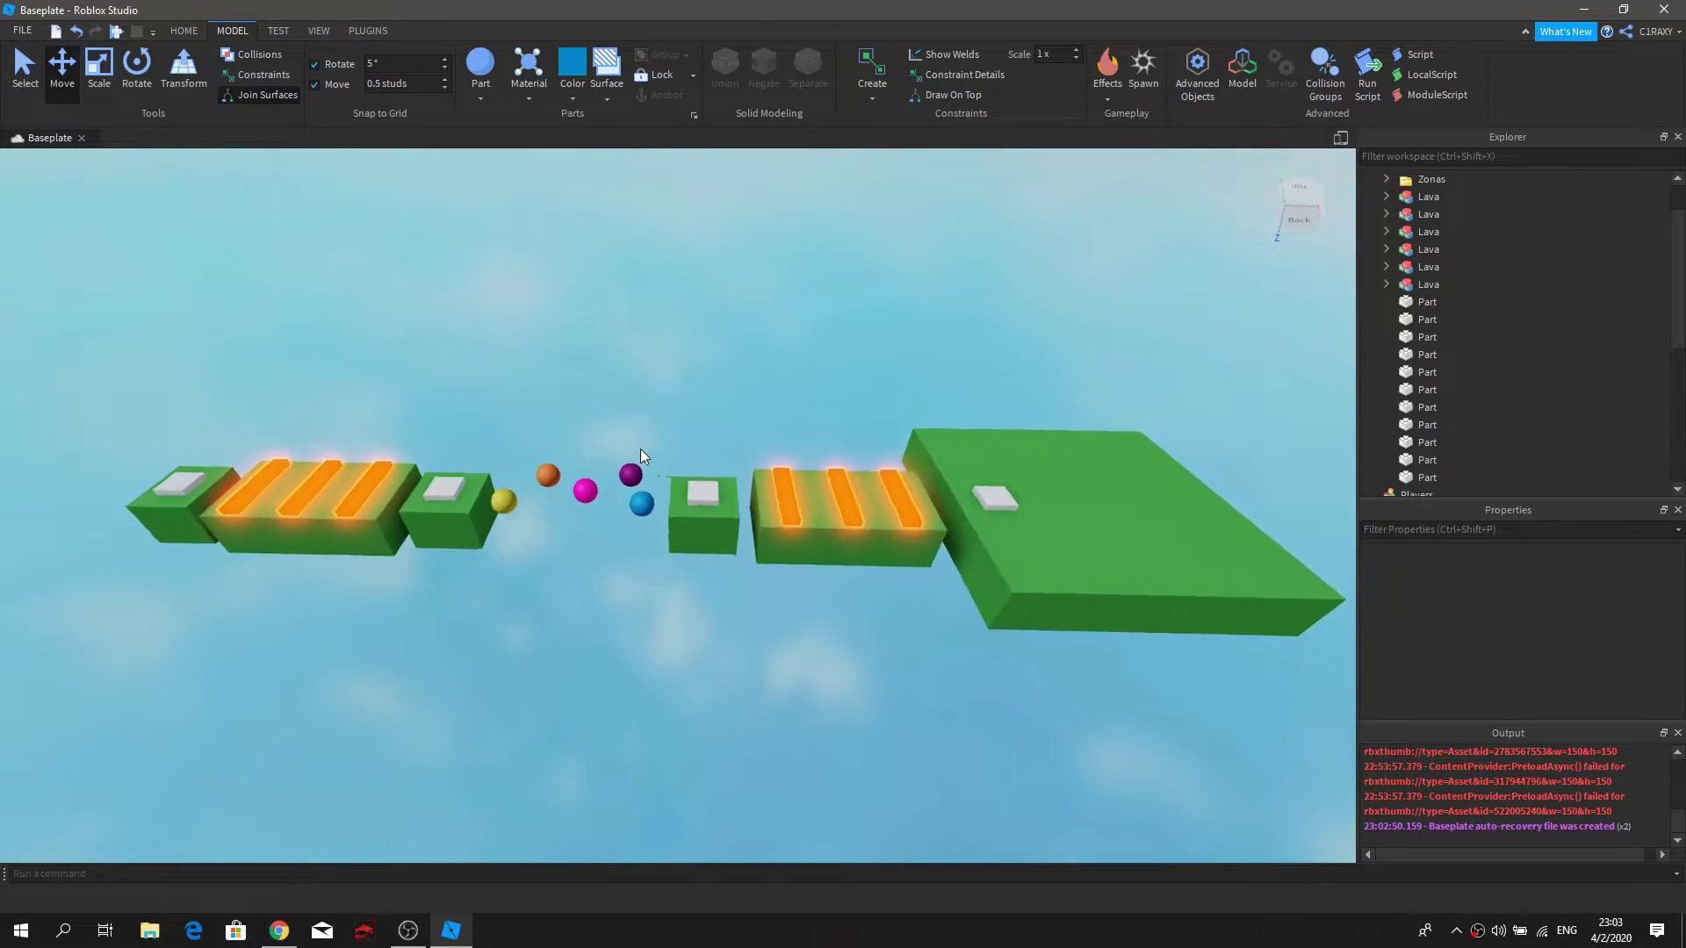
{"action": "key", "text": "s"}
{"action": "key", "text": "a"}
{"action": "key", "text": "d"}
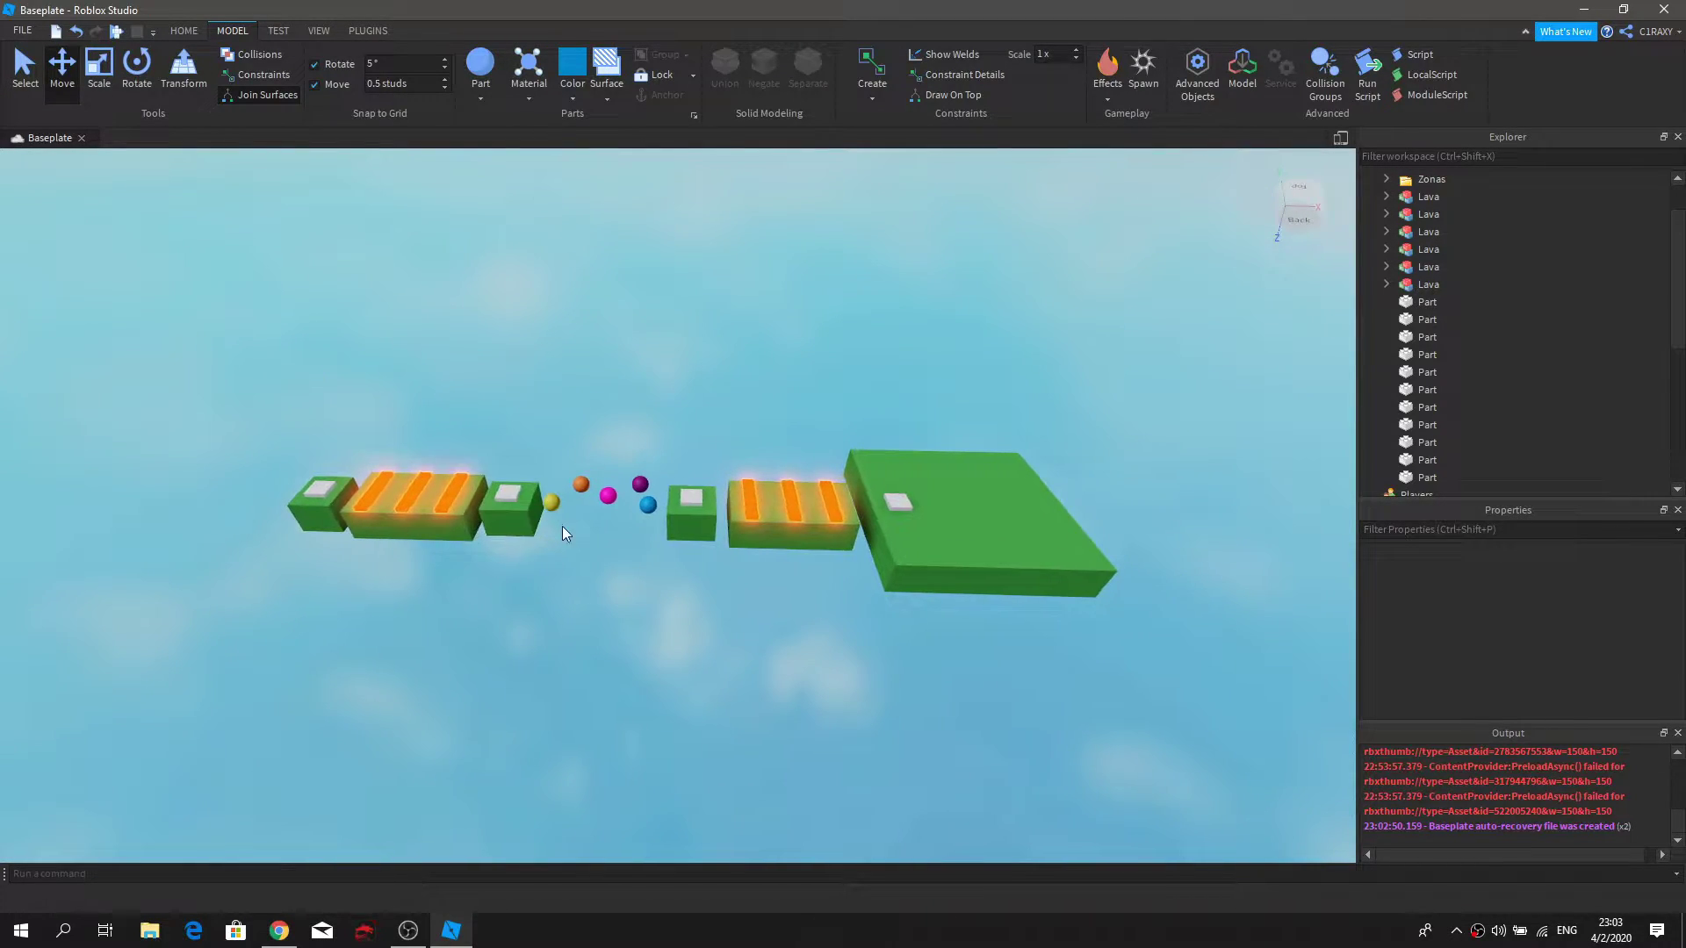
{"action": "key", "text": "a"}
{"action": "right_click_drag", "start_coordinate": [805, 531], "coordinate": [821, 530]}
{"action": "key", "text": "w"}
{"action": "key", "text": "s"}
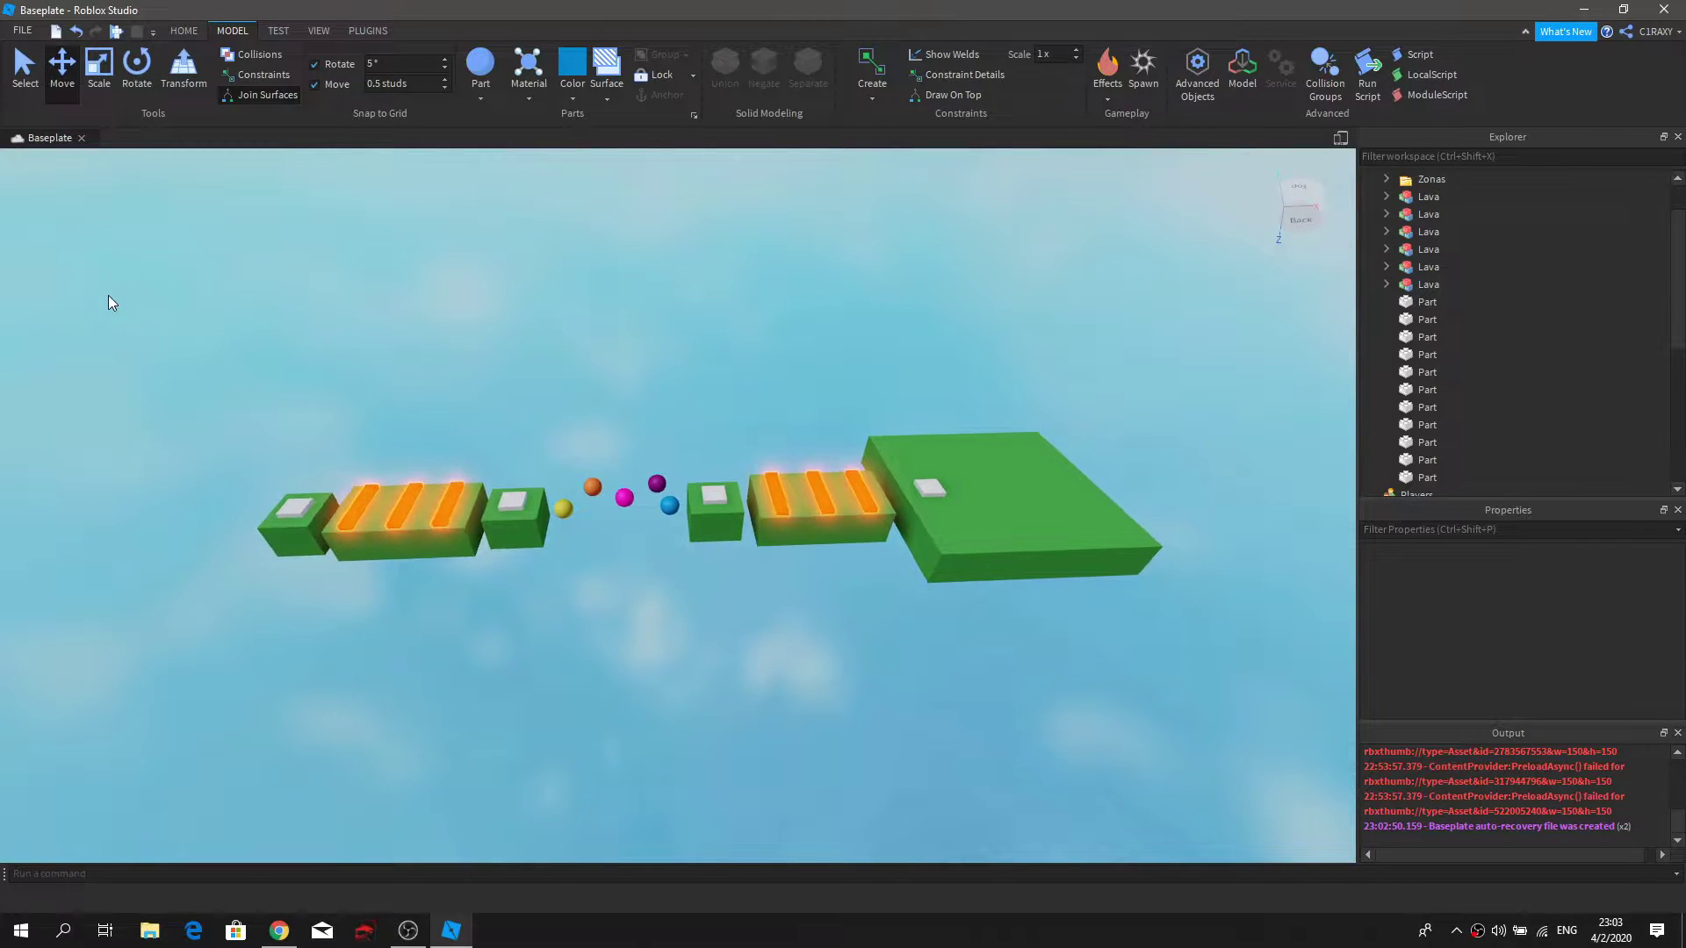
Step: Select every part of the course together and make sure they are all anchored
{"action": "left_click_drag", "start_coordinate": [923, 673], "coordinate": [1218, 696]}
{"action": "key", "text": "a"}
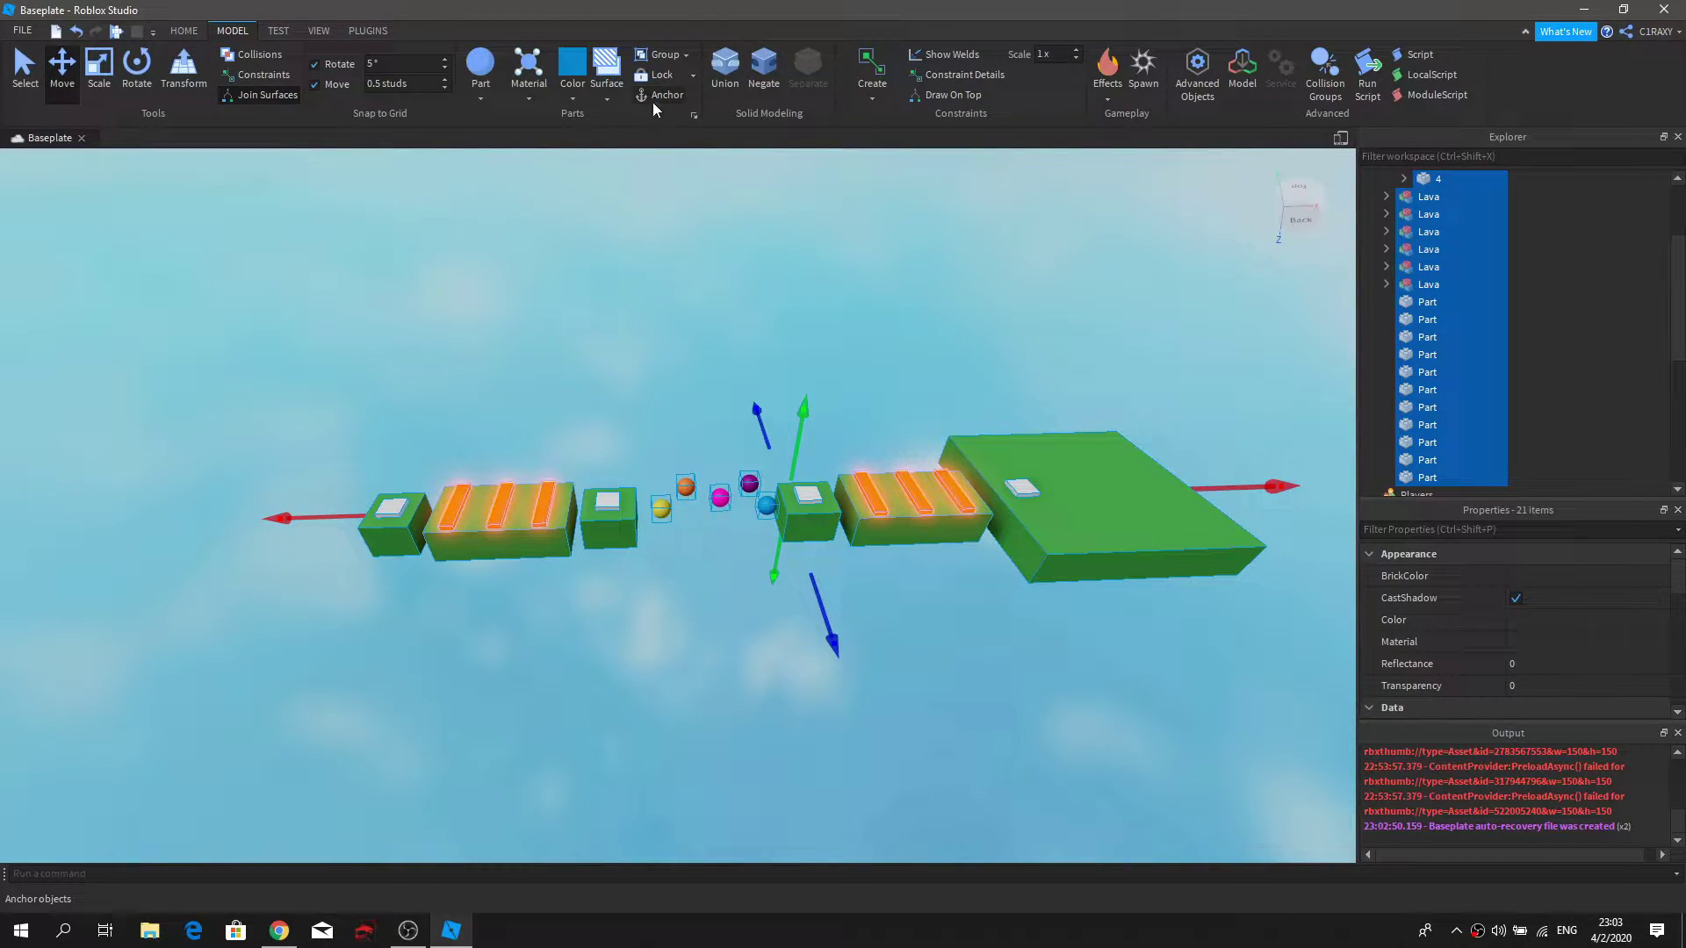
{"action": "left_click", "coordinate": [753, 236]}
Step: Start a play test of the obby with the player character
{"action": "left_click", "coordinate": [278, 31]}
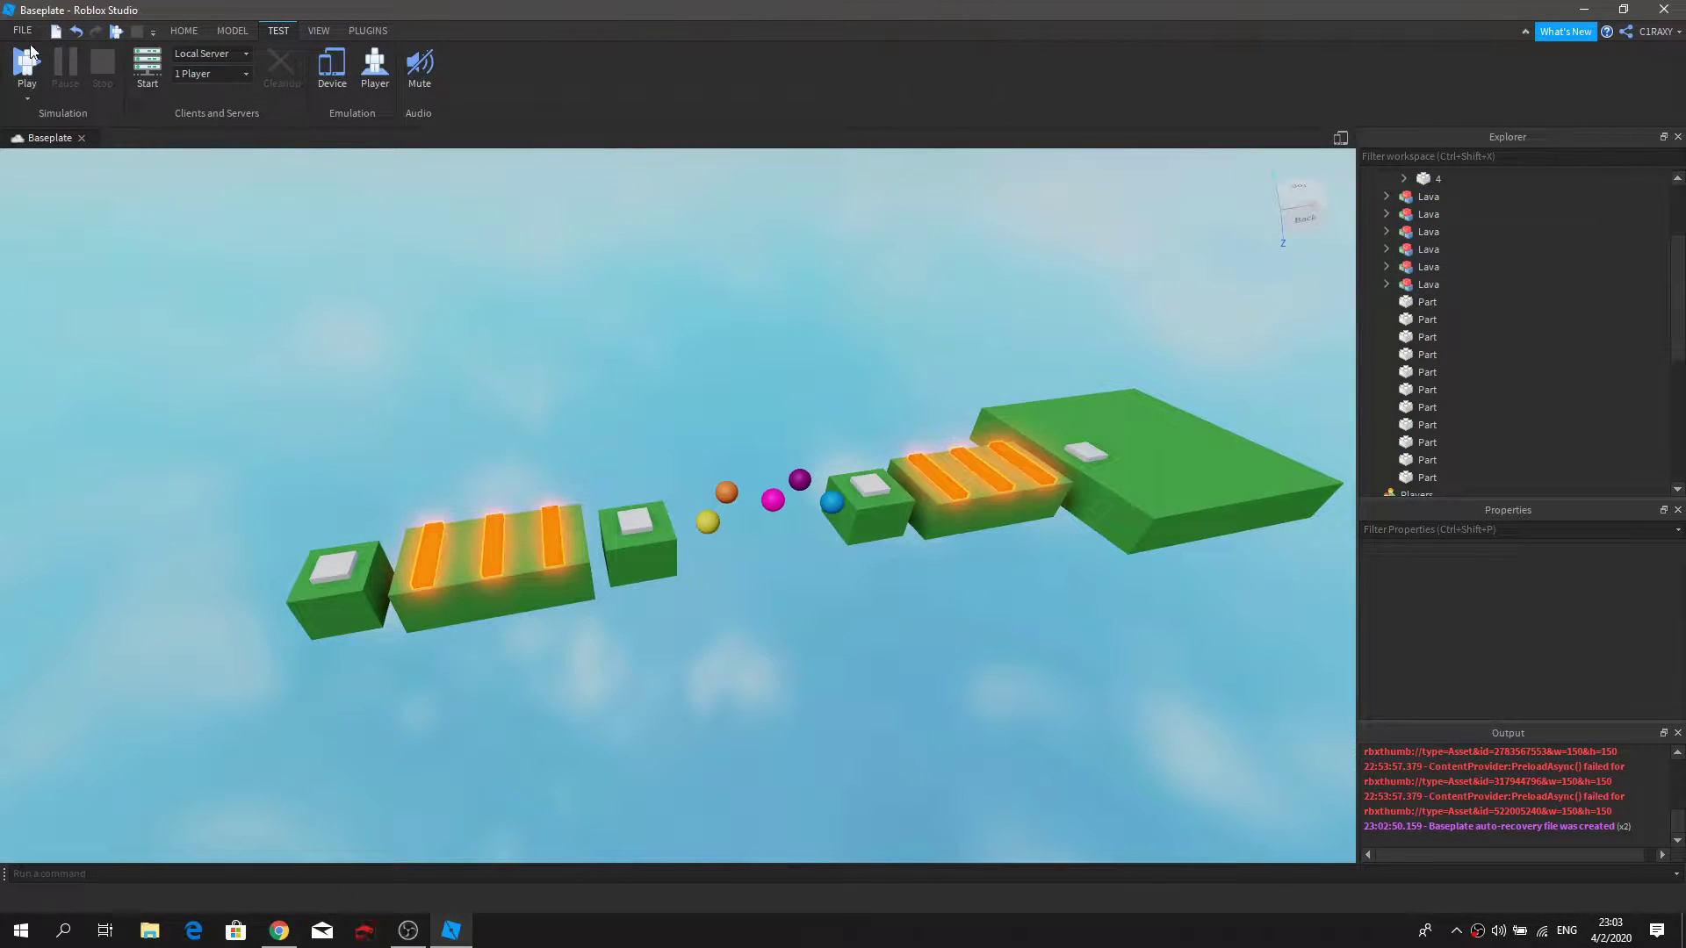
{"action": "right_click_drag", "start_coordinate": [509, 352], "coordinate": [513, 352]}
{"action": "key", "text": "a"}
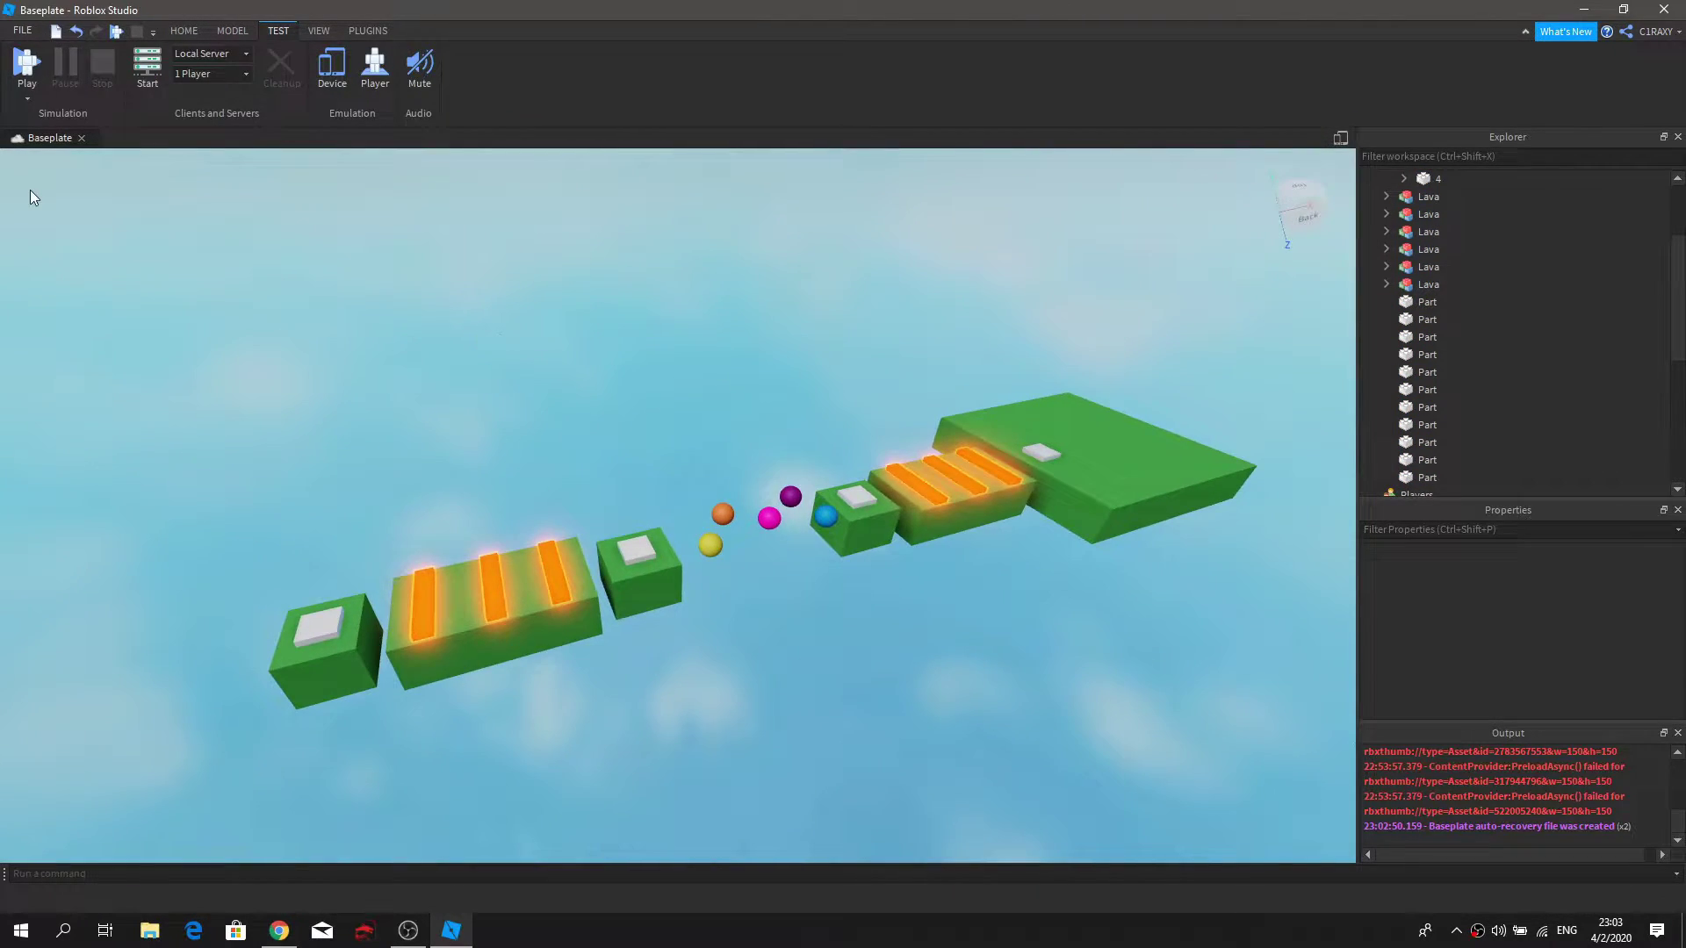
{"action": "left_click", "coordinate": [16, 65]}
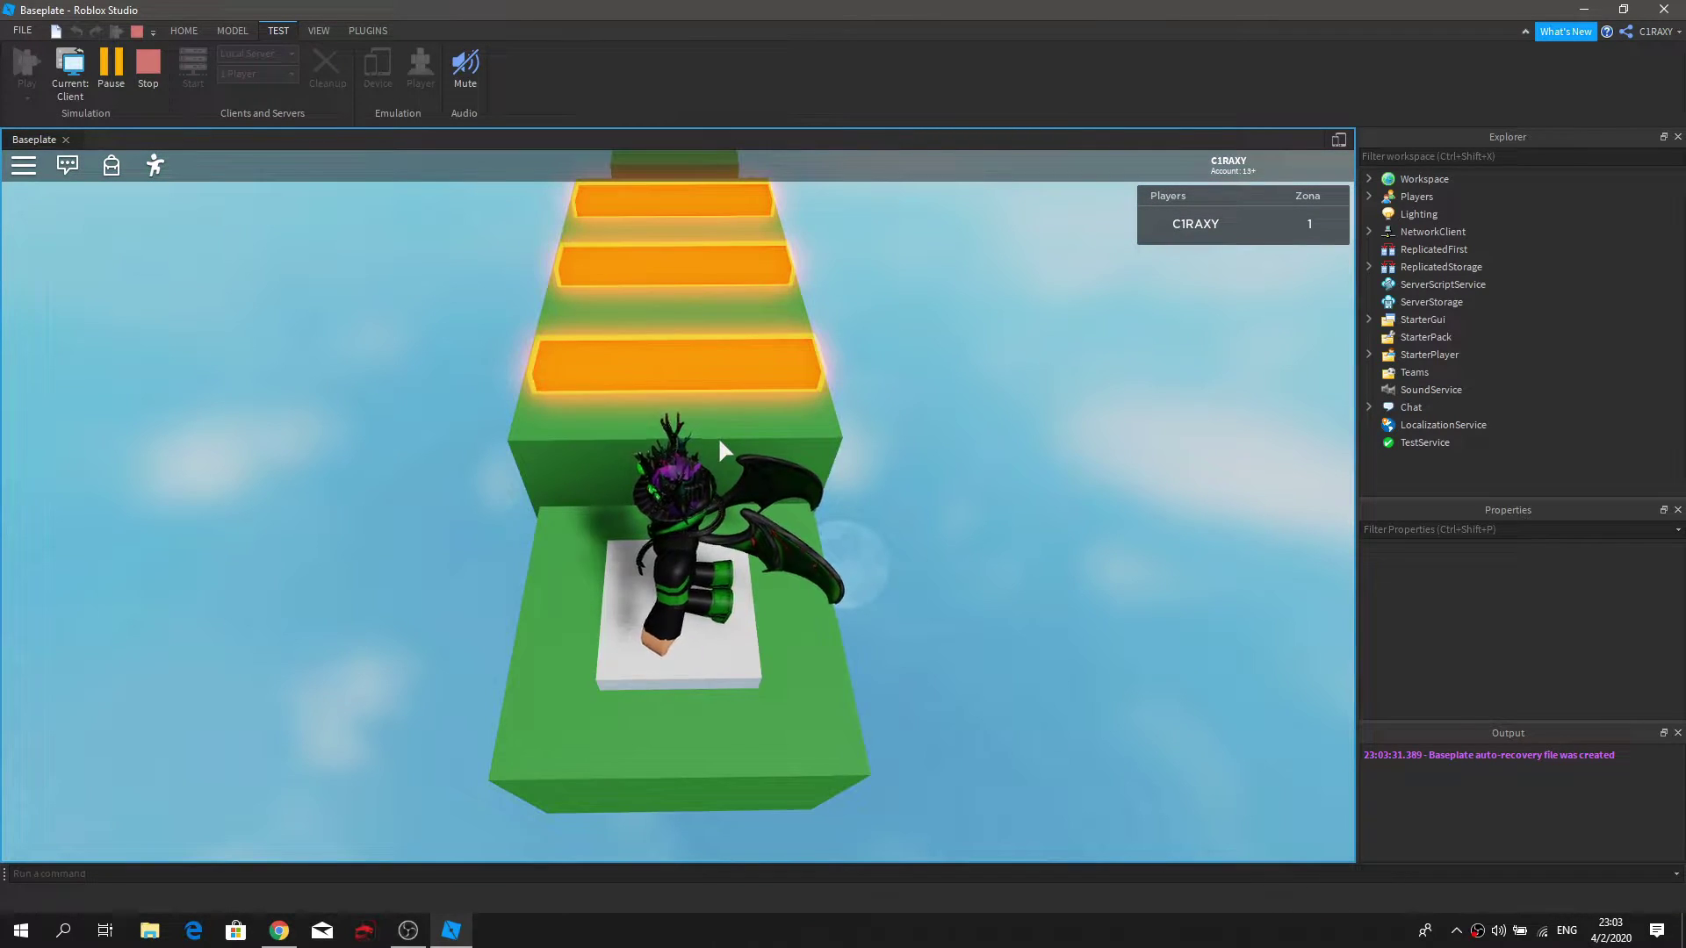
Step: Test the first section by jumping over the three lava strips onto the checkpoint 2 plate
{"action": "right_click_drag", "start_coordinate": [718, 438], "coordinate": [723, 440]}
{"action": "key", "text": "w"}
{"action": "key", "text": "space"}
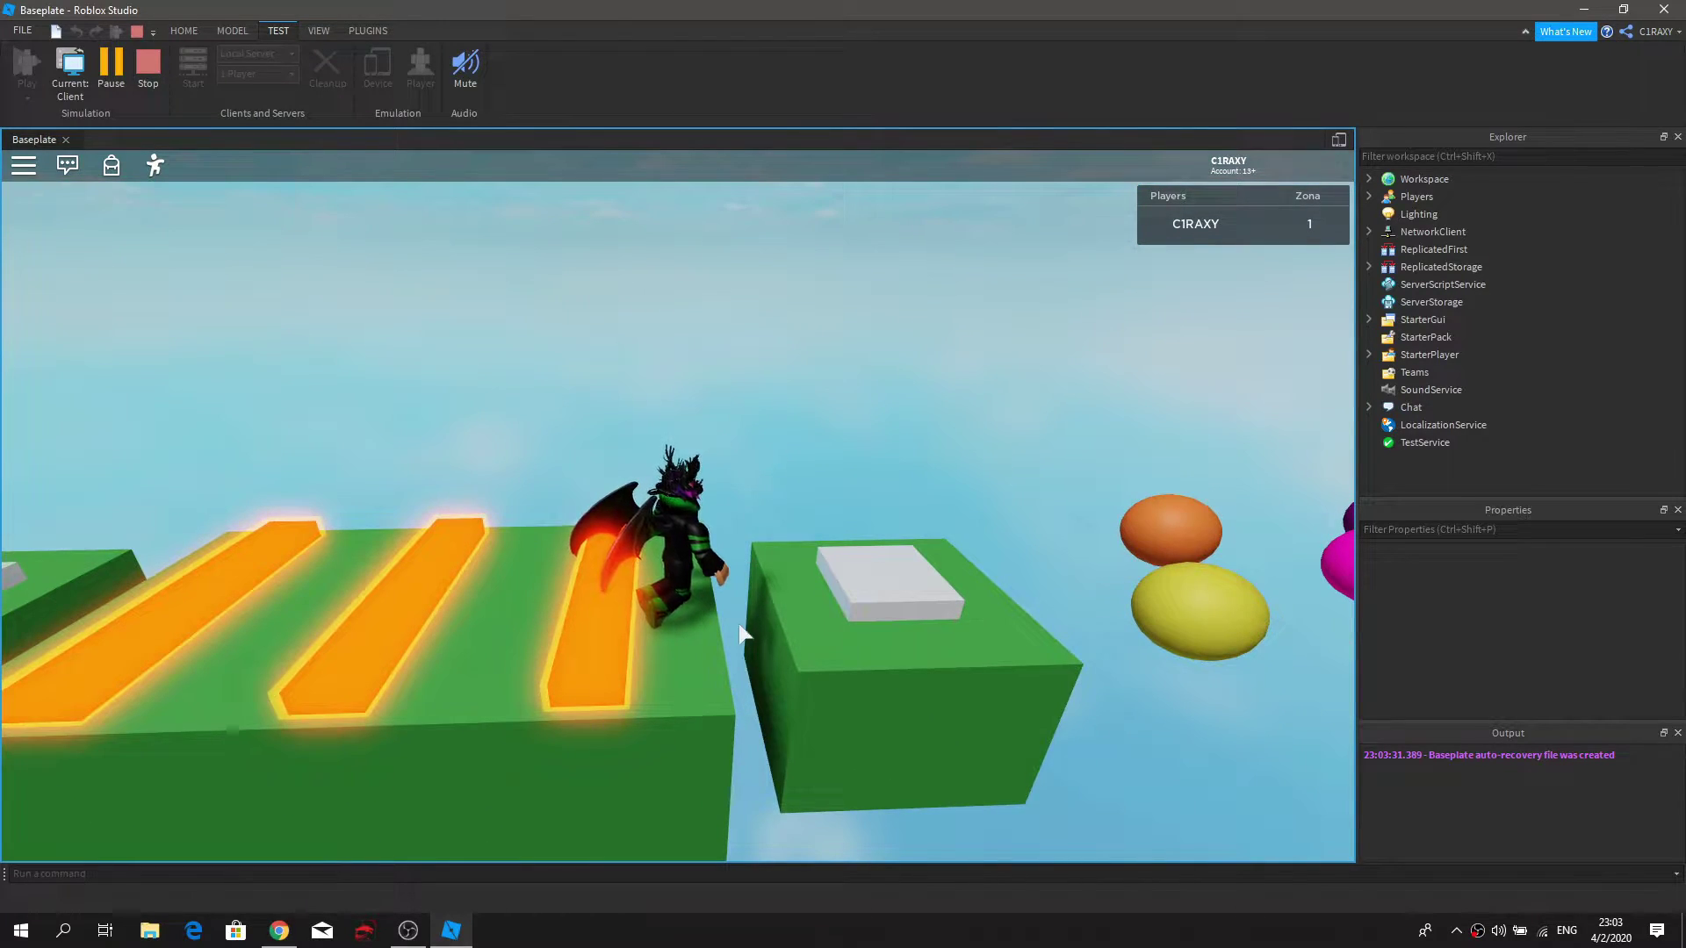
{"action": "key", "text": "space"}
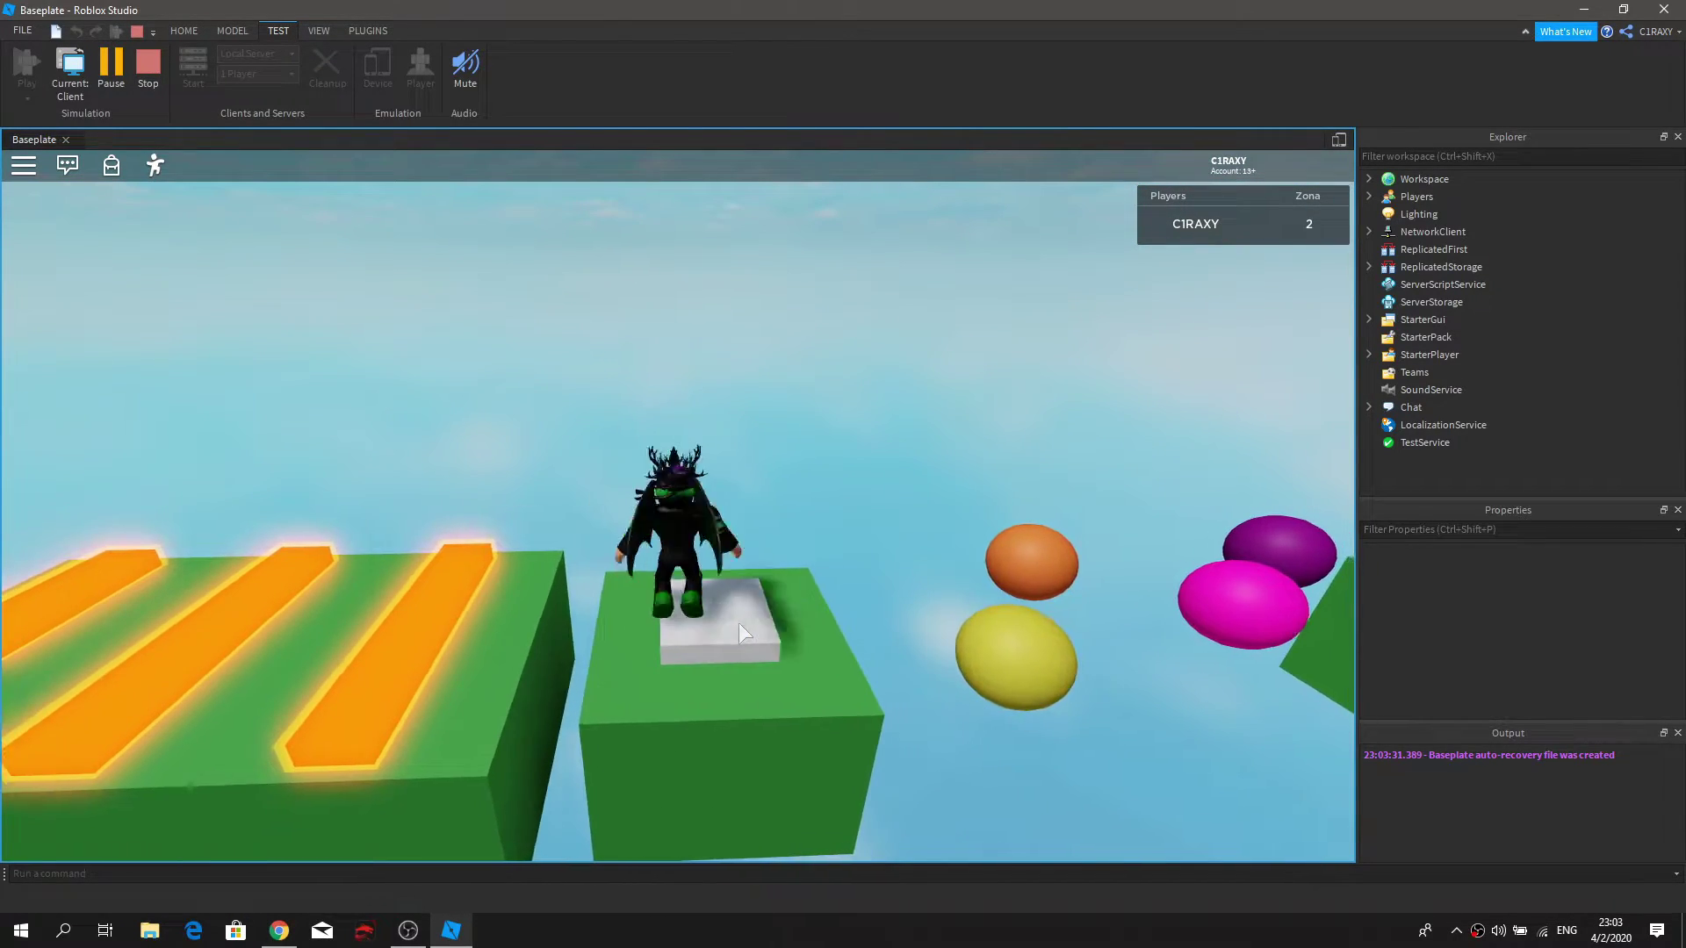
{"action": "key", "text": "a"}
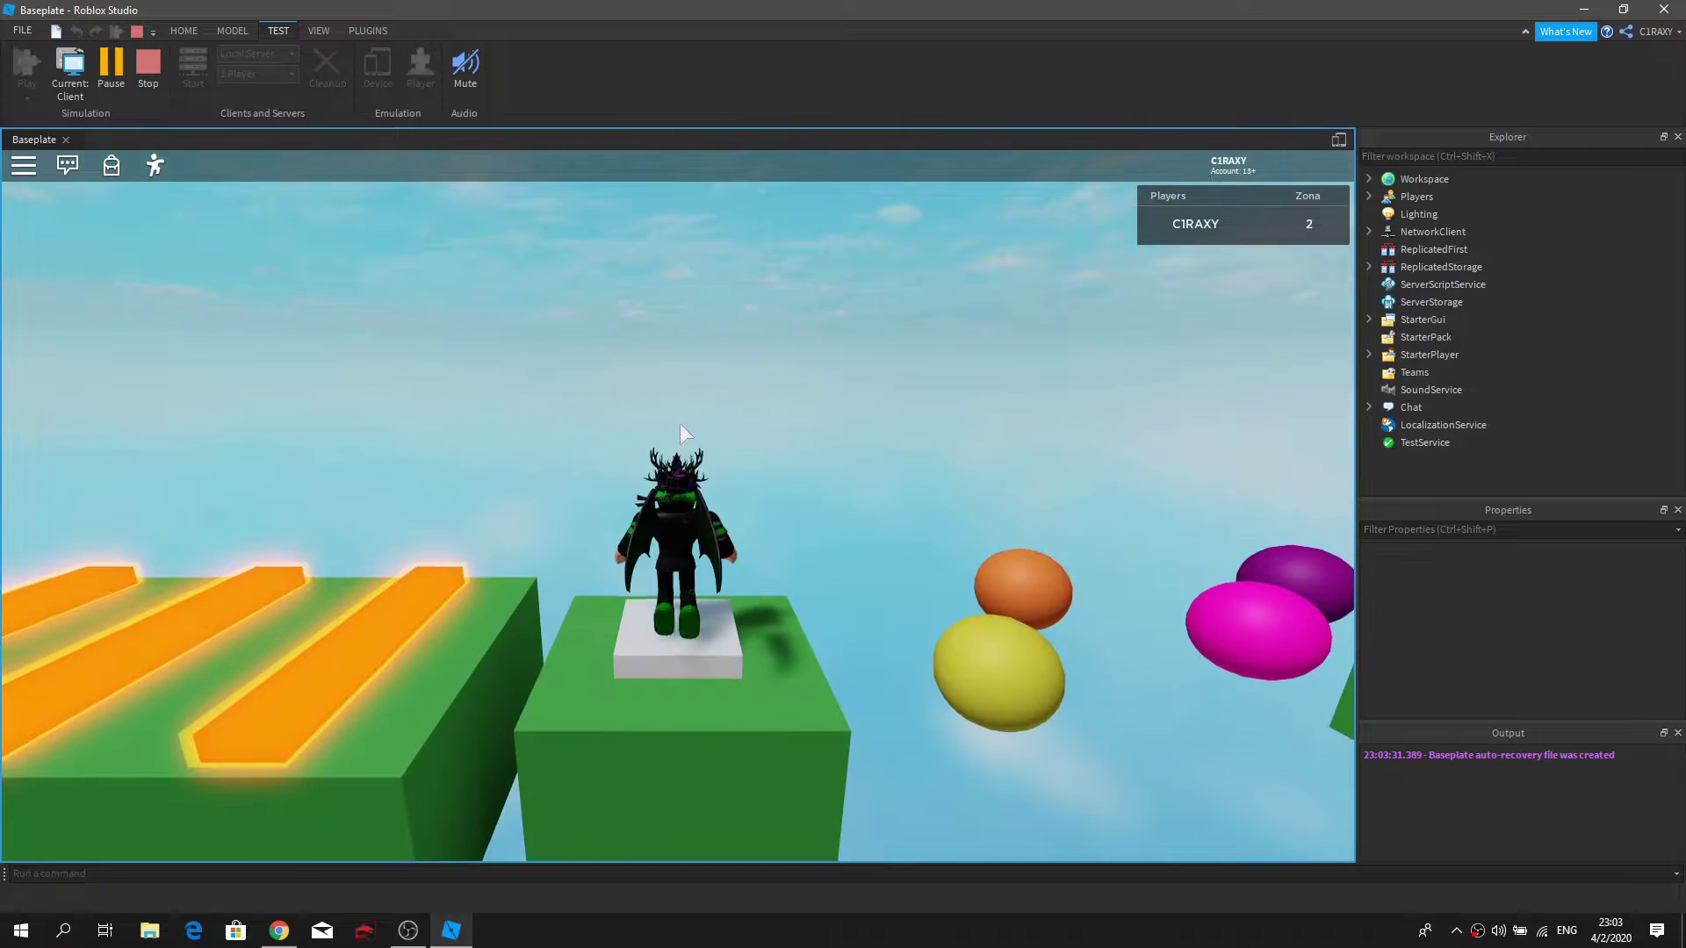
Step: Test the sphere section by jumping across the coloured spheres onto the checkpoint 3 plate
{"action": "right_click_drag", "start_coordinate": [810, 576], "coordinate": [809, 576]}
{"action": "key", "text": "w"}
{"action": "key", "text": "space"}
{"action": "key", "text": "space"}
{"action": "key", "text": "w"}
{"action": "key", "text": "space"}
{"action": "key", "text": "space"}
{"action": "key", "text": "w"}
{"action": "key", "text": "space"}
{"action": "key", "text": "space"}
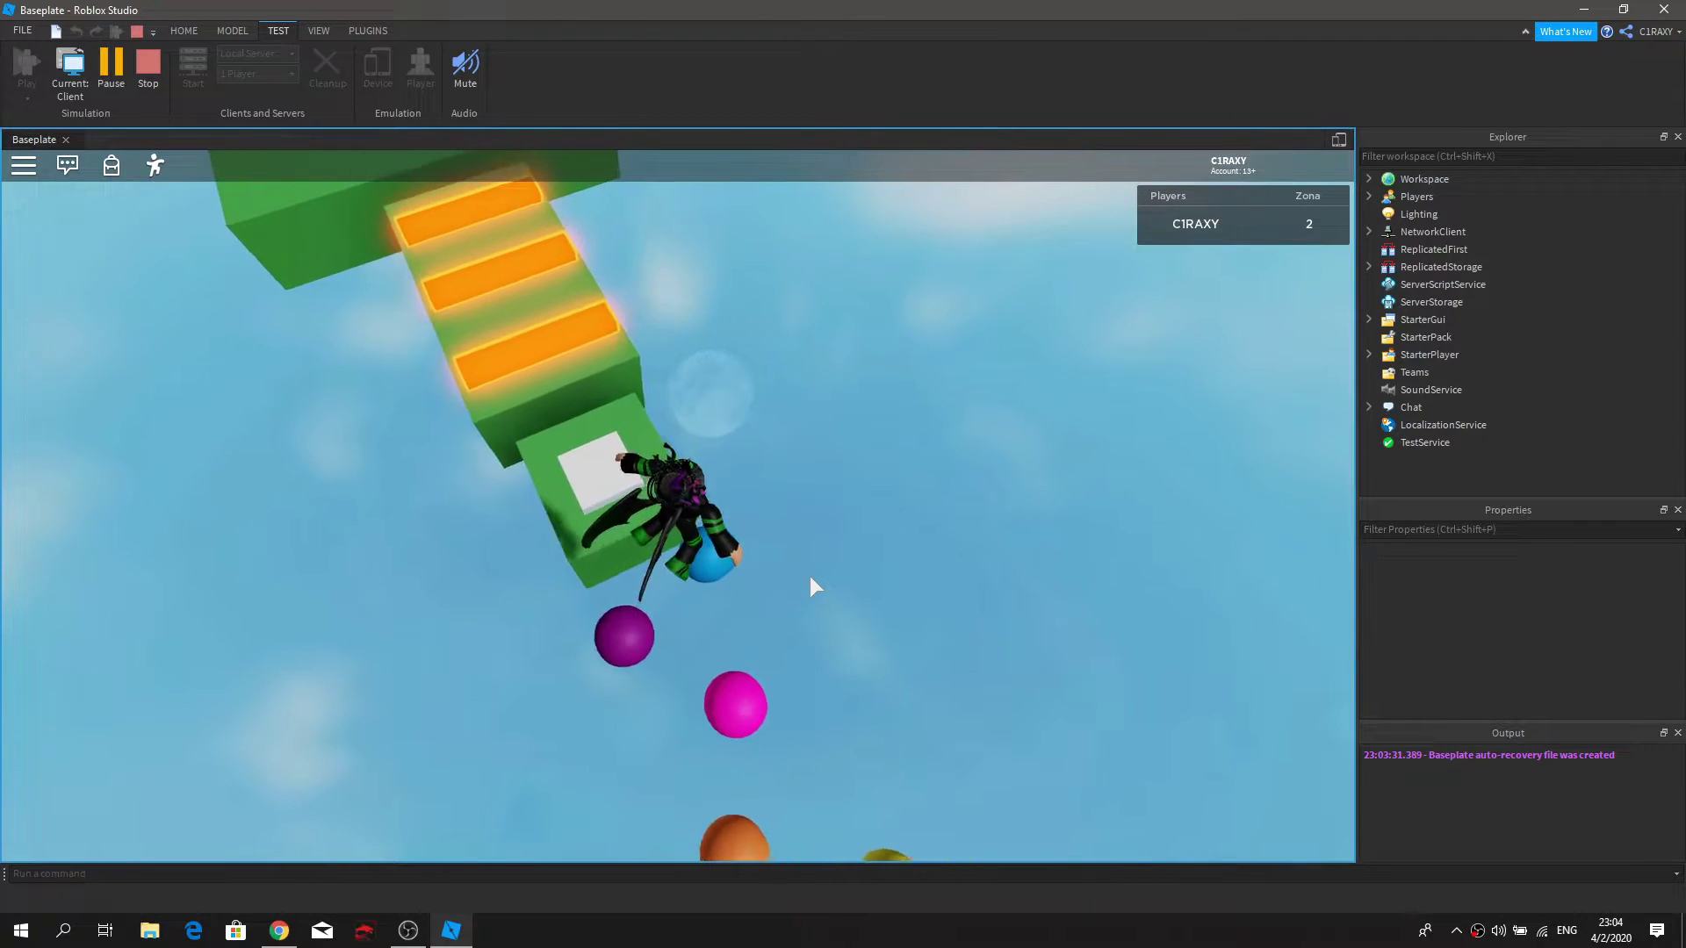
{"action": "key", "text": "w"}
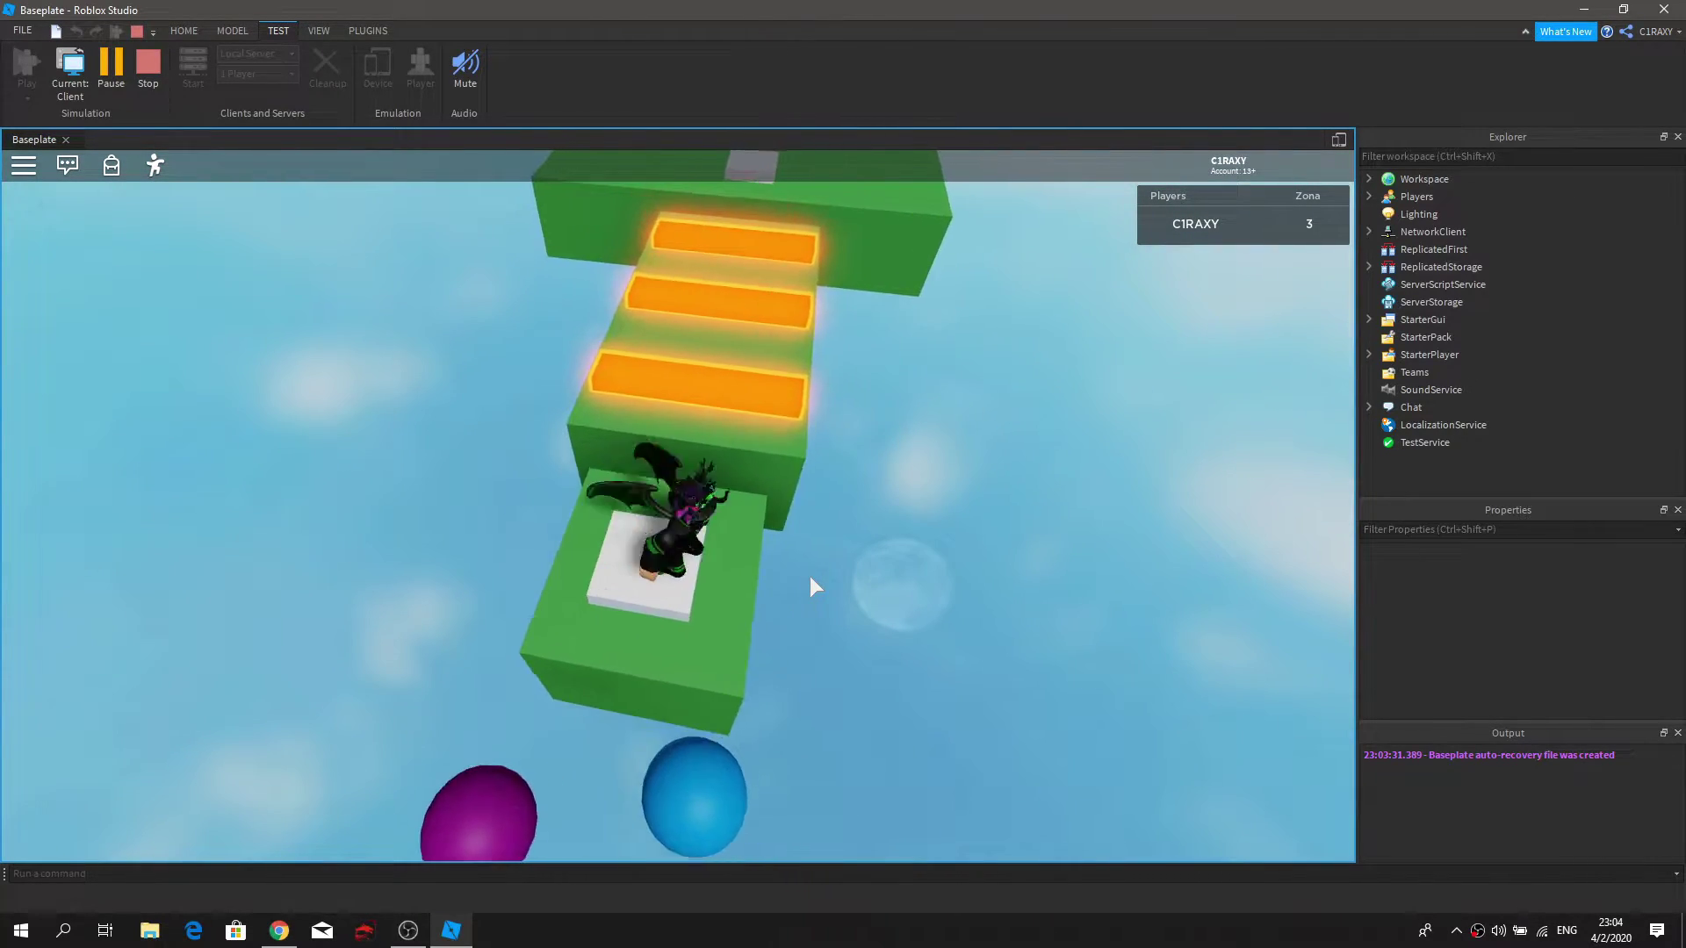
Step: Test the second lava platform by jumping over its strips to the checkpoint 4 plate
{"action": "key", "text": "space"}
{"action": "key", "text": "w"}
{"action": "key", "text": "space"}
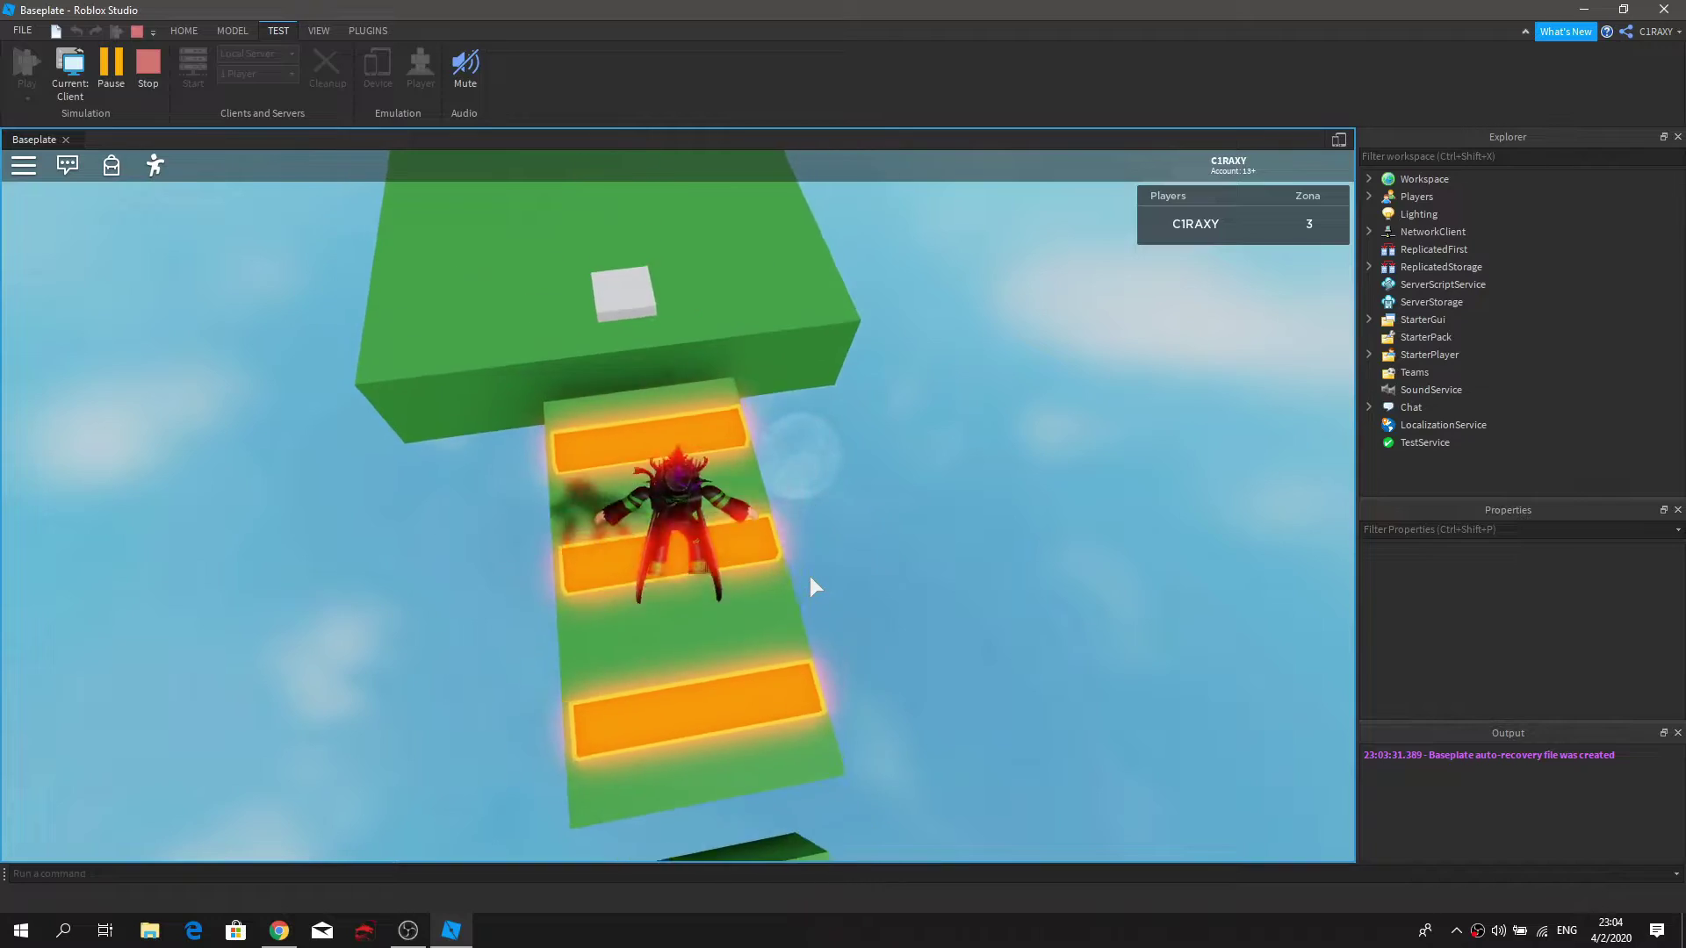
{"action": "key", "text": "w"}
Step: Look around from the final platform and check the player's Zona value on the leaderboard
{"action": "right_click_drag", "start_coordinate": [810, 576], "coordinate": [809, 576]}
{"action": "scroll", "coordinate": [810, 576], "scroll_direction": "down", "scroll_amount": 3}
{"action": "key", "text": "d"}
{"action": "scroll", "coordinate": [814, 571], "scroll_direction": "up", "scroll_amount": 3}
{"action": "right_click_drag", "start_coordinate": [788, 439], "coordinate": [787, 438]}
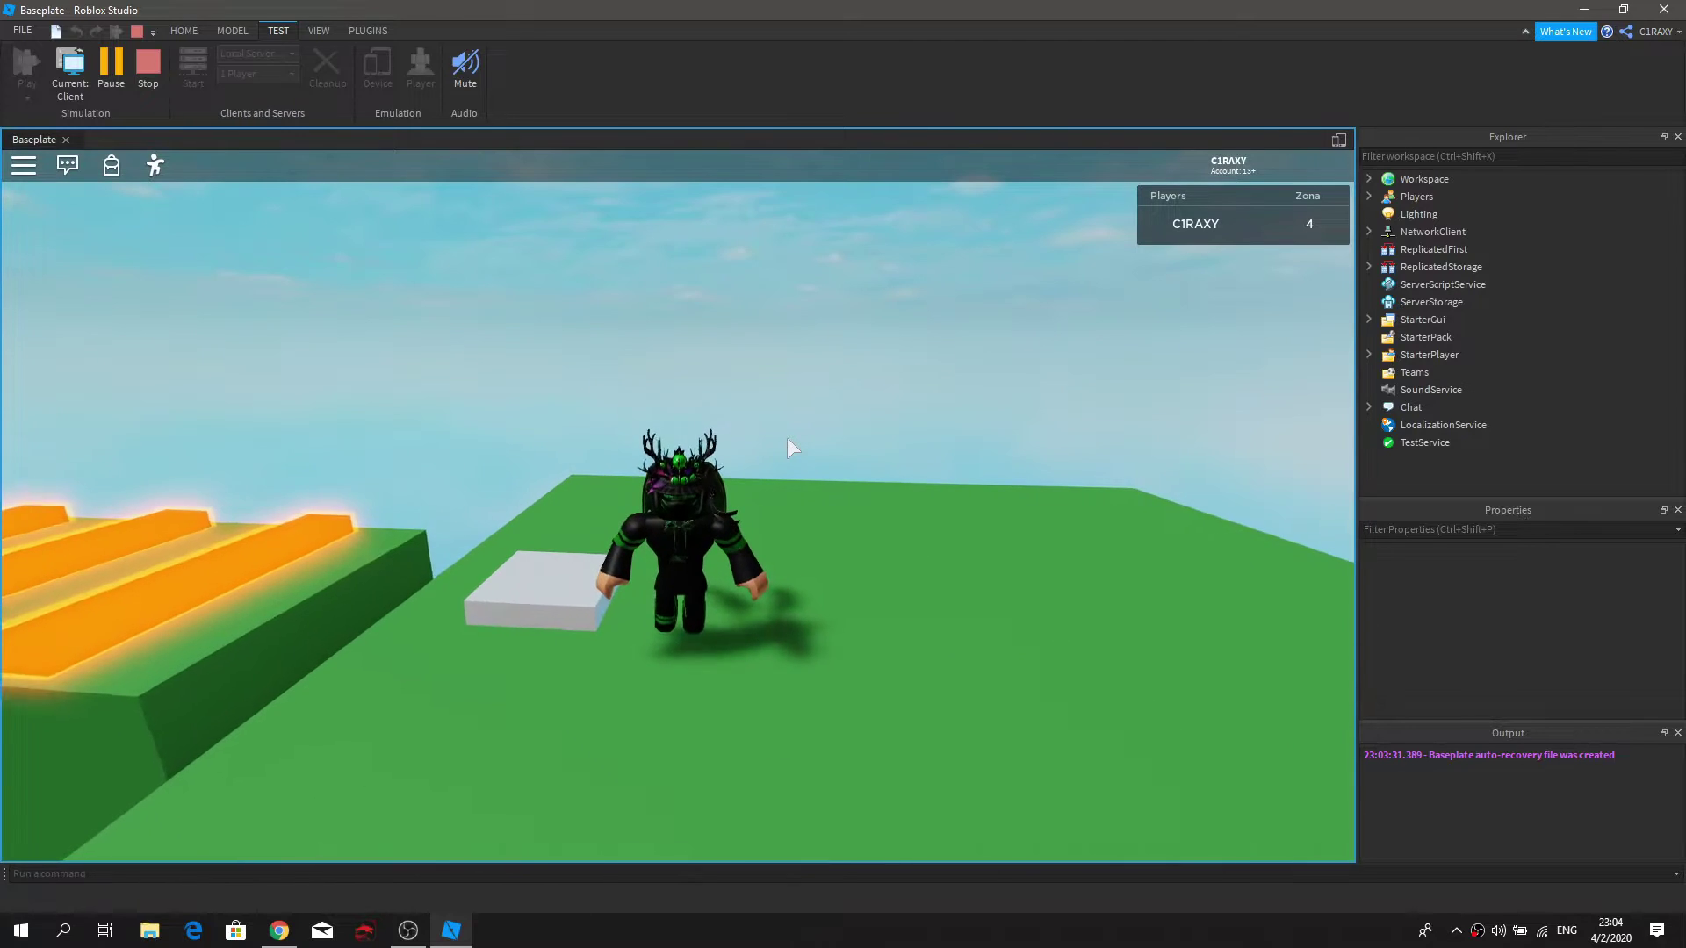
{"action": "scroll", "coordinate": [787, 437], "scroll_direction": "up", "scroll_amount": 2}
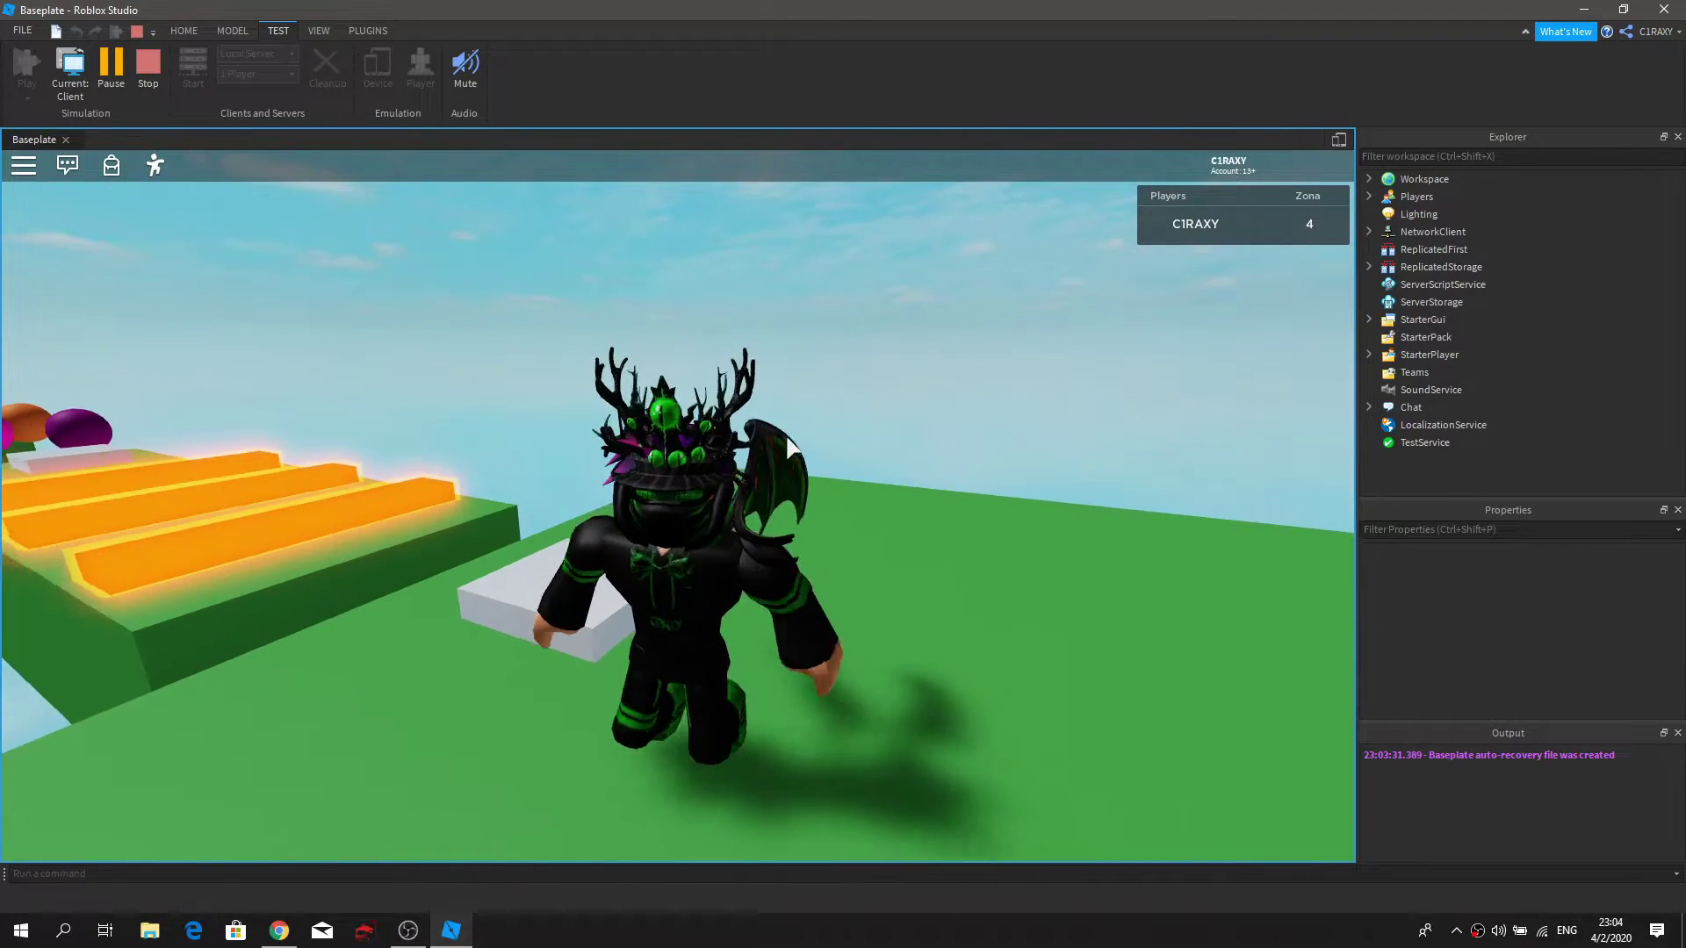
{"action": "right_click_drag", "start_coordinate": [840, 567], "coordinate": [850, 568]}
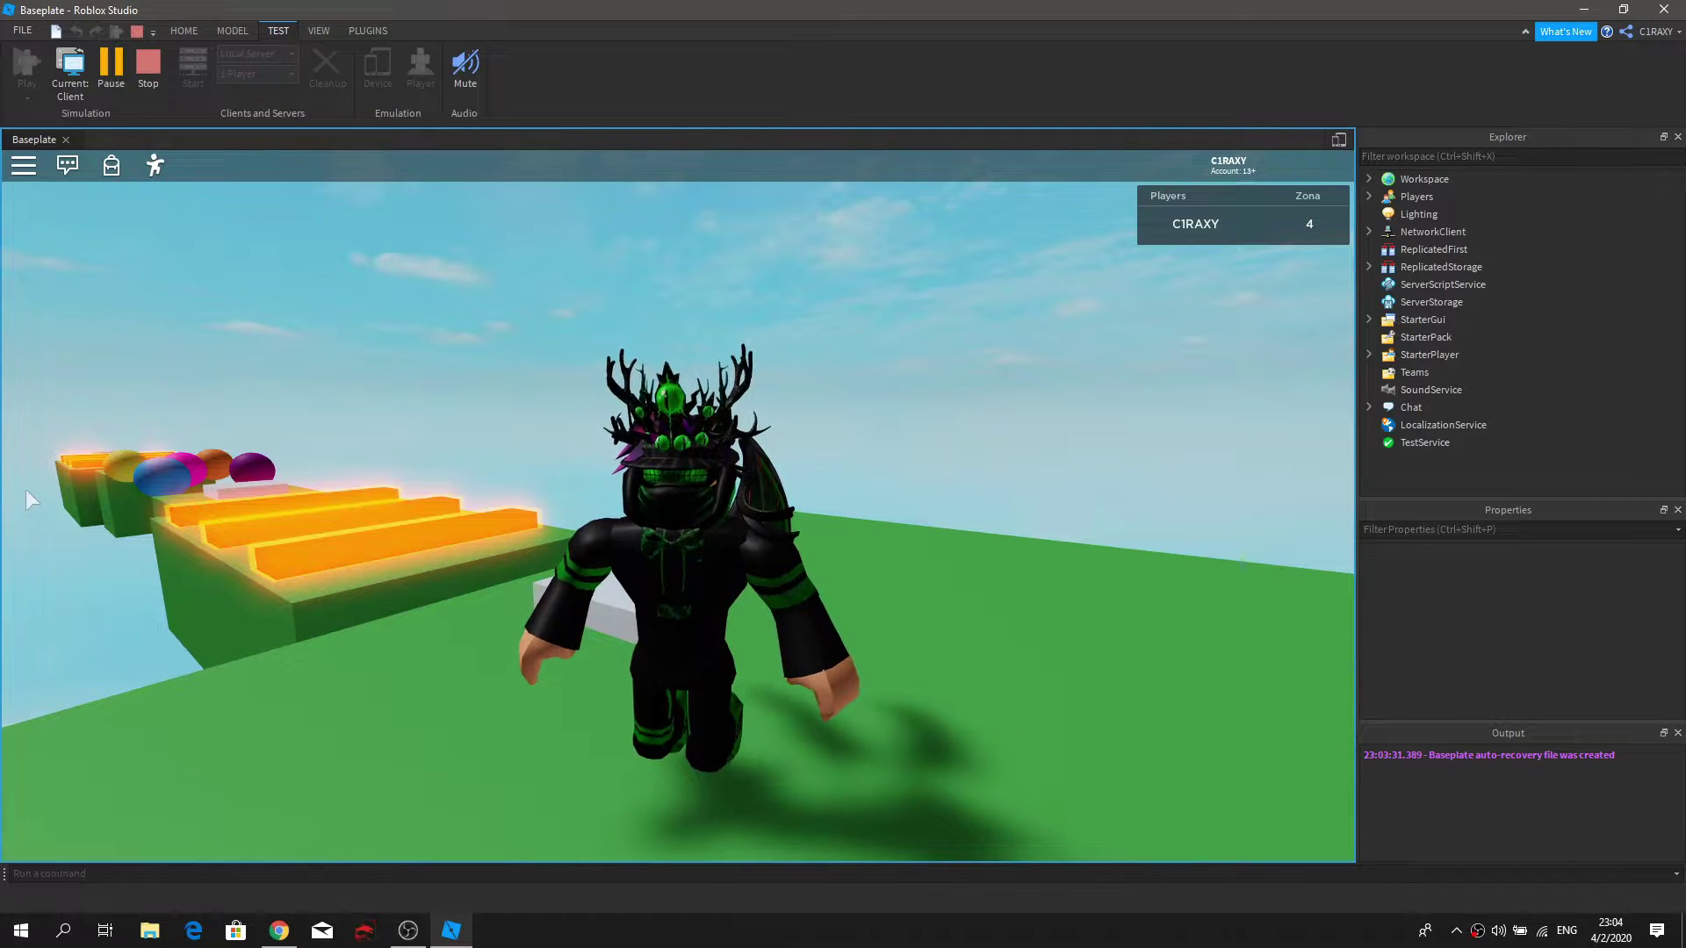
{"action": "right_click_drag", "start_coordinate": [1031, 552], "coordinate": [1032, 553]}
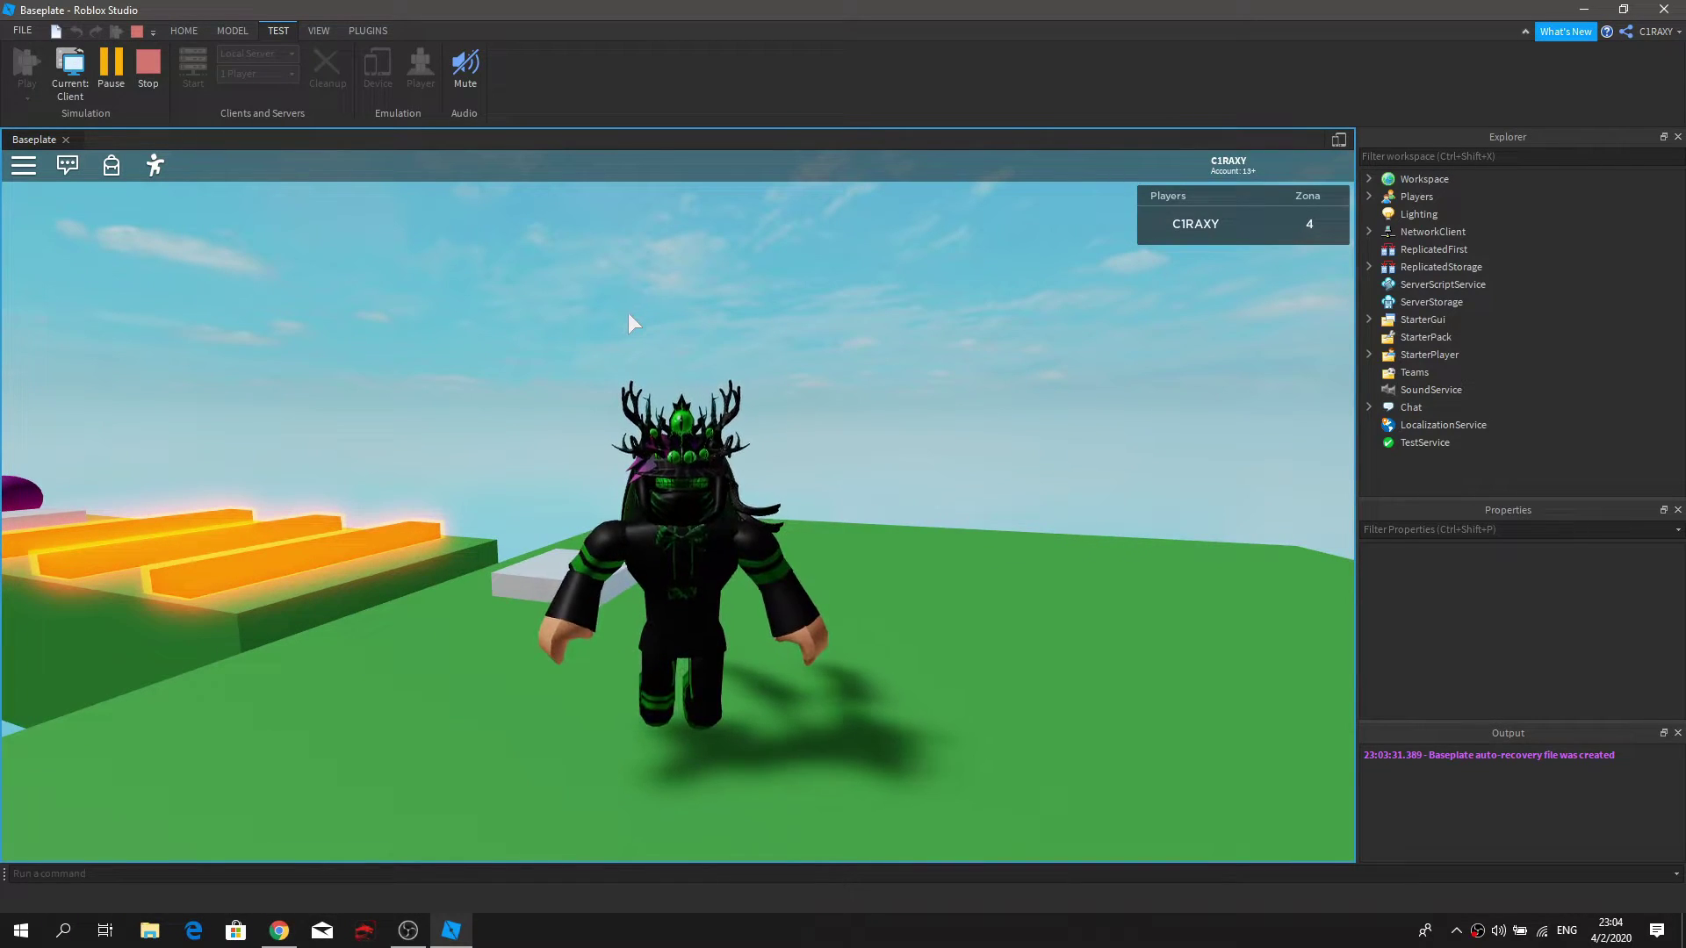
Step: Stop the play test and return to an editing view of the complete course
{"action": "left_click", "coordinate": [148, 63]}
{"action": "right_click_drag", "start_coordinate": [904, 413], "coordinate": [211, 413]}
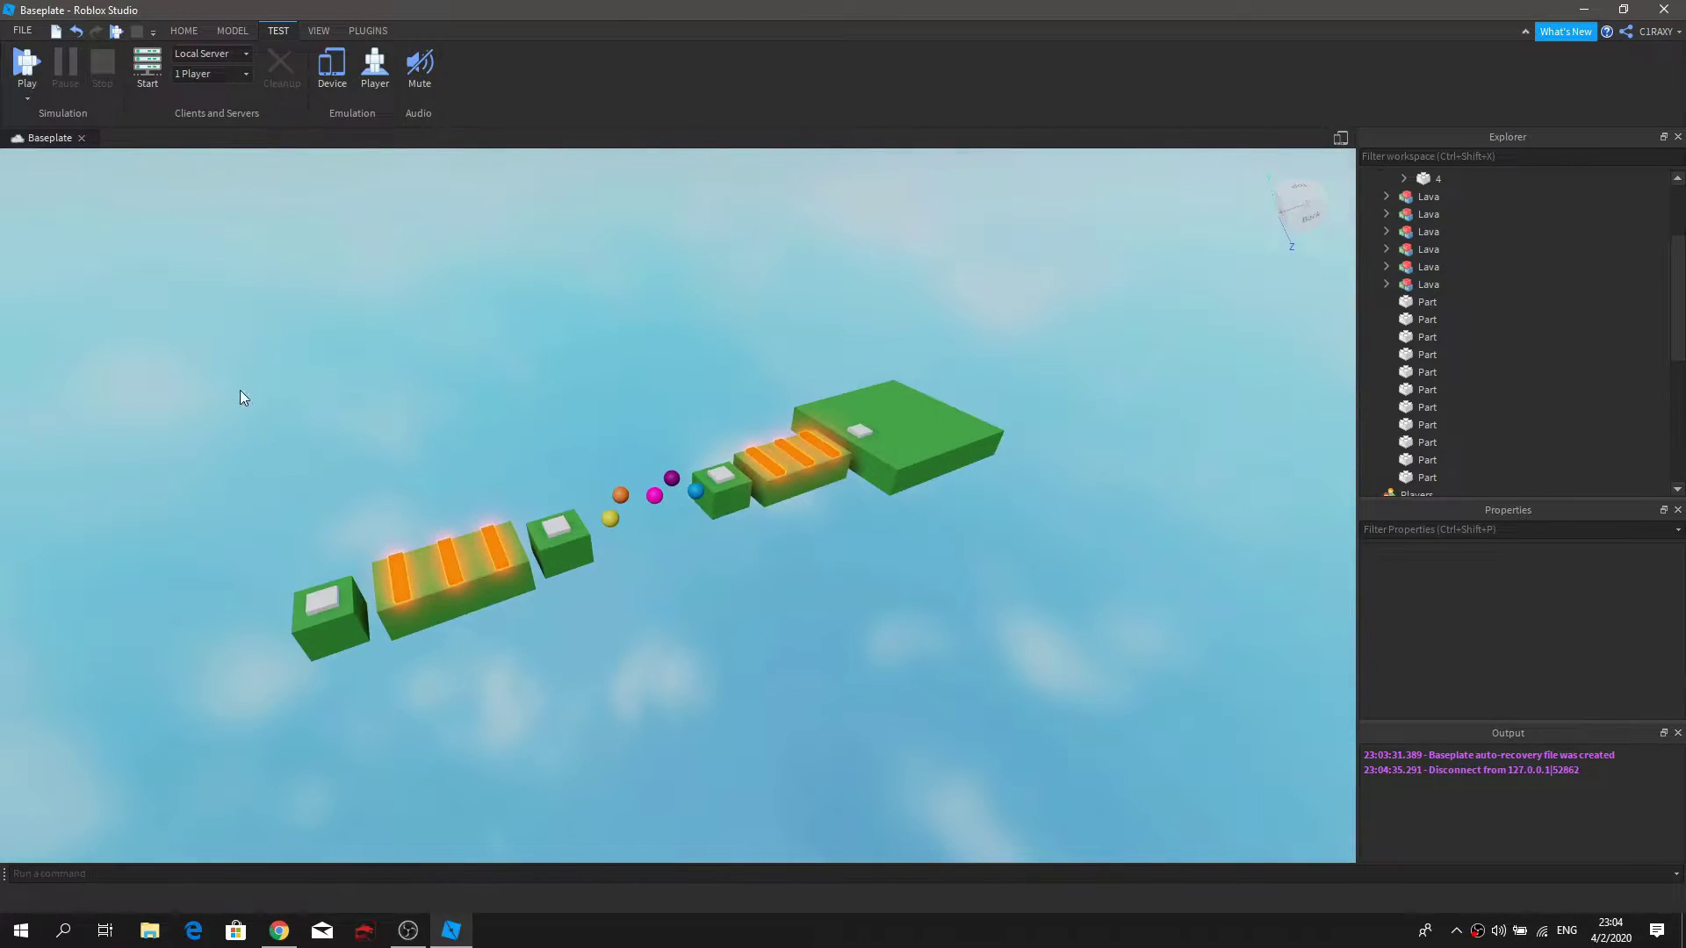
{"action": "right_click_drag", "start_coordinate": [629, 276], "coordinate": [628, 274]}
{"action": "scroll", "coordinate": [628, 274], "scroll_direction": "up", "scroll_amount": 4}
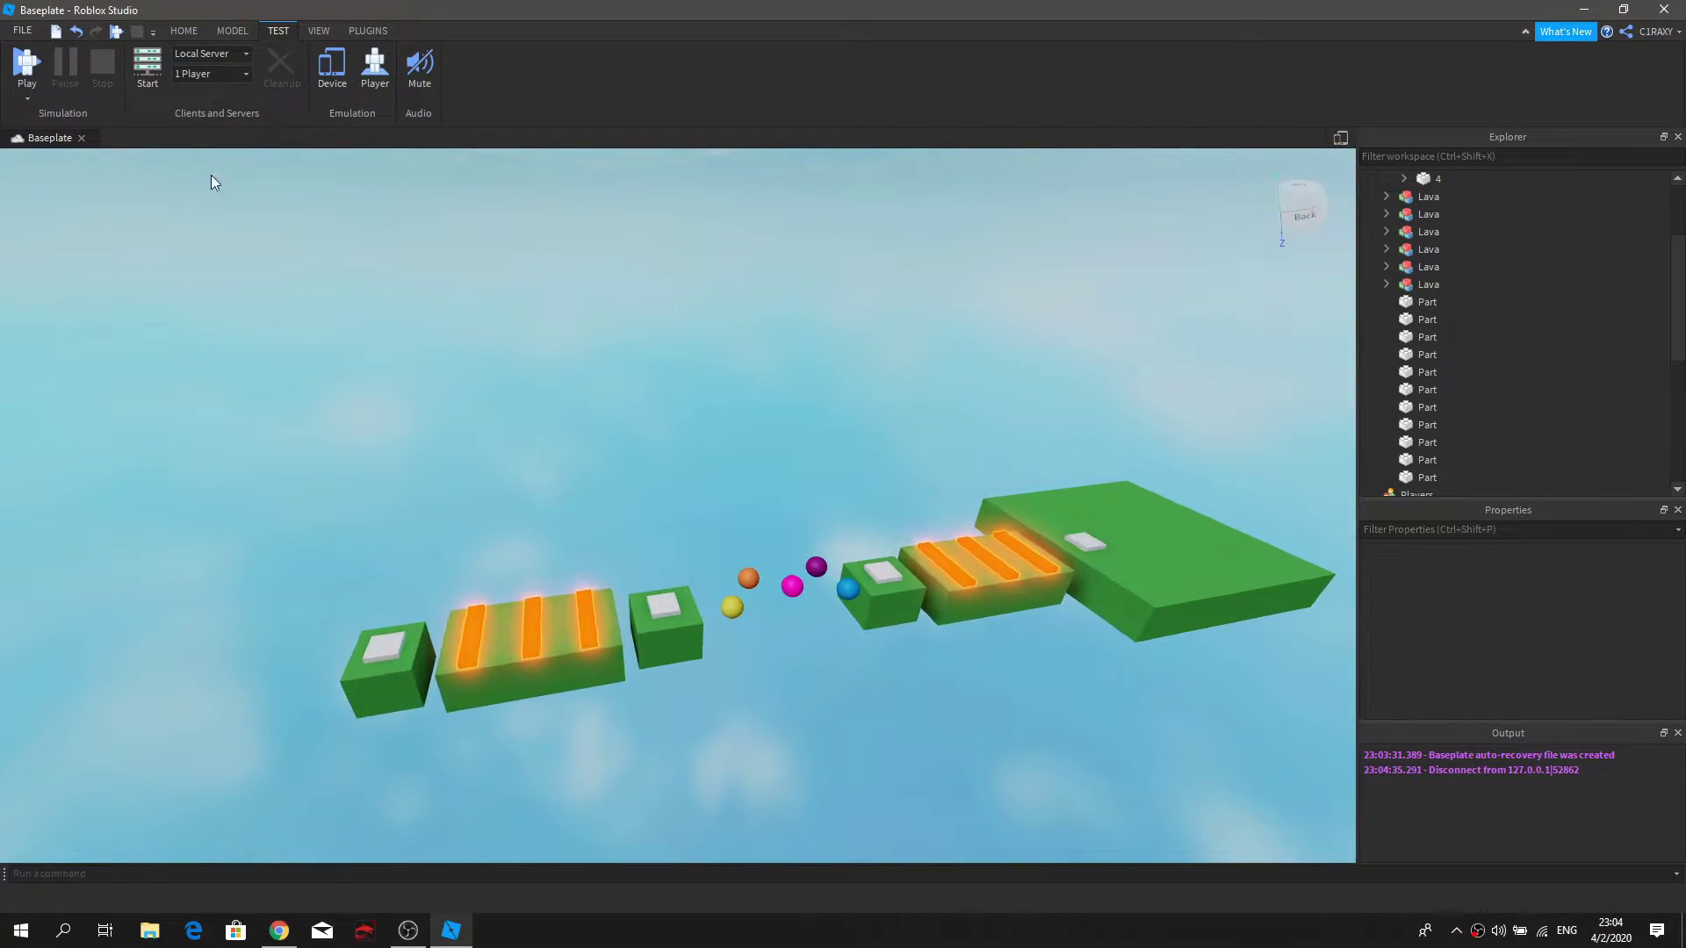
Step: Set up publishing the obby as a new Roblox place named Tutorial2 with the description "aksdjbajhgdasgdjkasbldab,sdlasmdkajhsdb"
{"action": "left_click", "coordinate": [23, 31]}
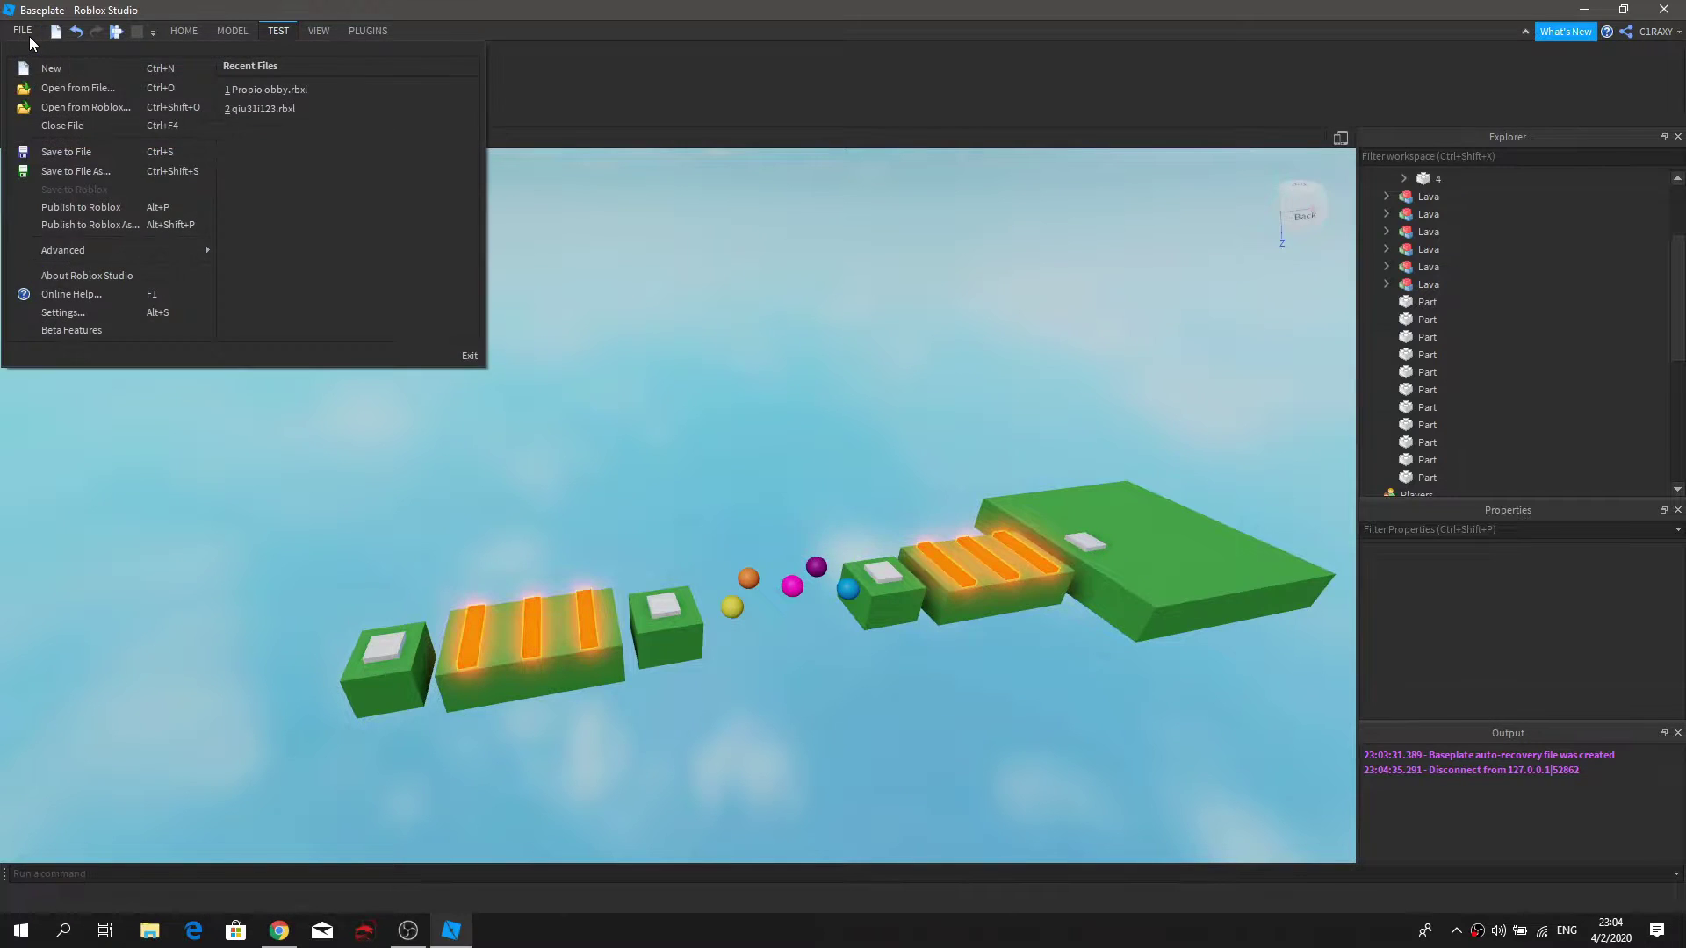
{"action": "left_click", "coordinate": [102, 226]}
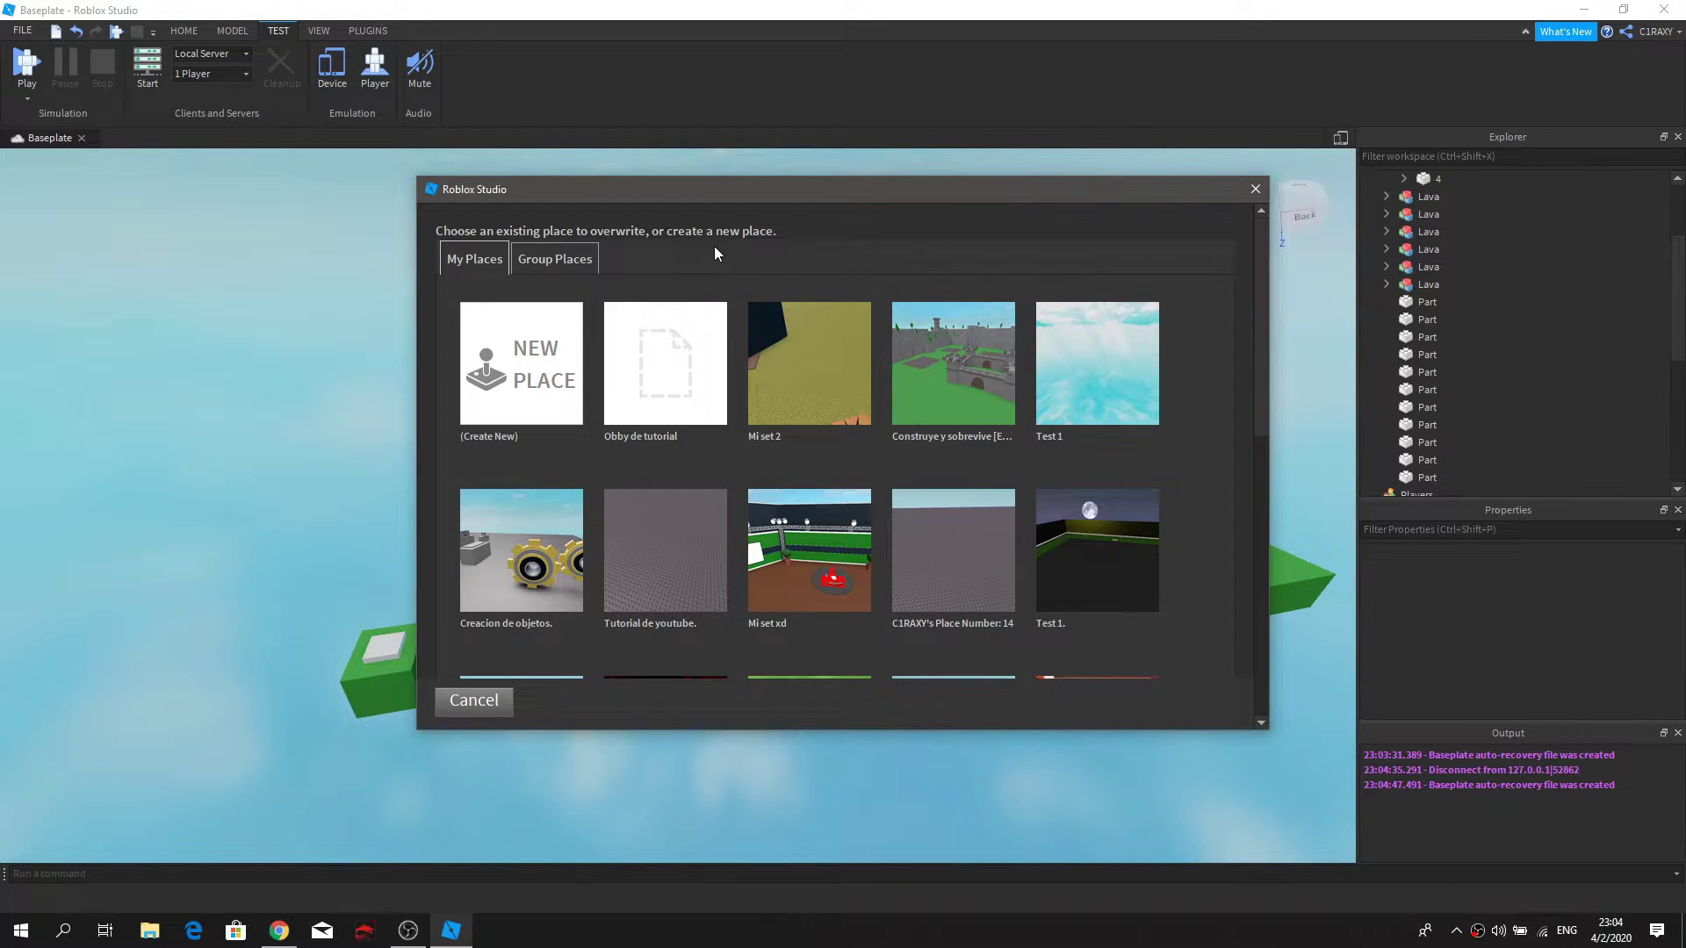
{"action": "left_click", "coordinate": [502, 420]}
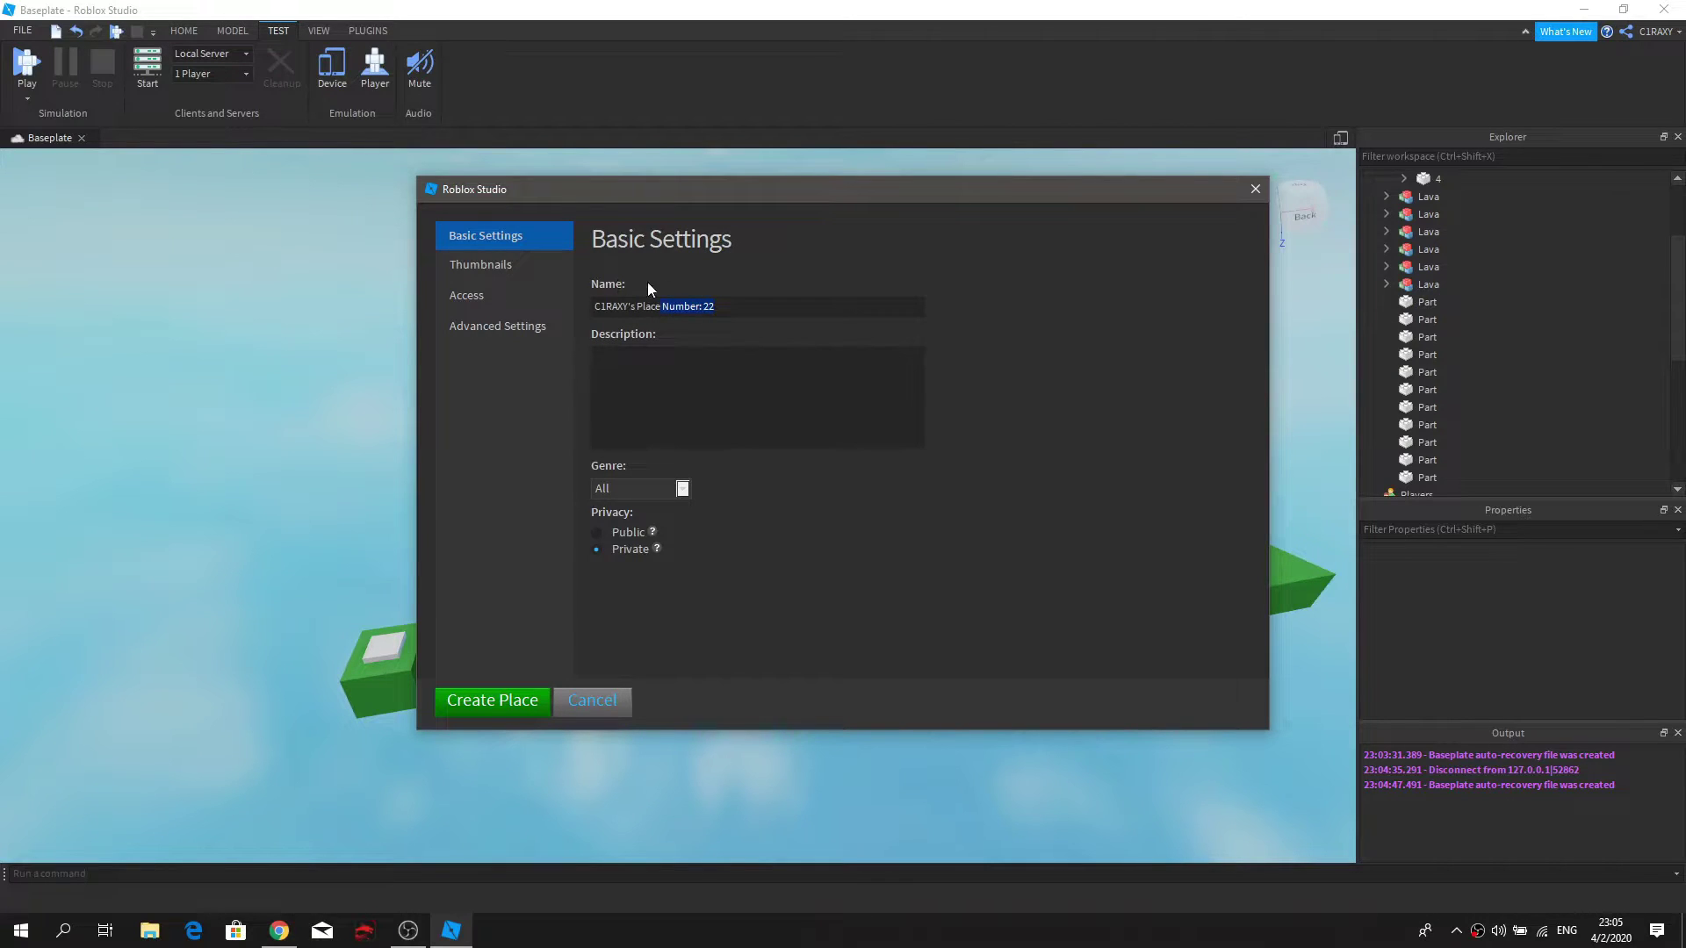
{"action": "left_click_drag", "start_coordinate": [776, 300], "coordinate": [587, 309]}
{"action": "type", "text": "Tutorialaksdjbajhgdasgdjkasbldab,sdlasmdkajhs"}
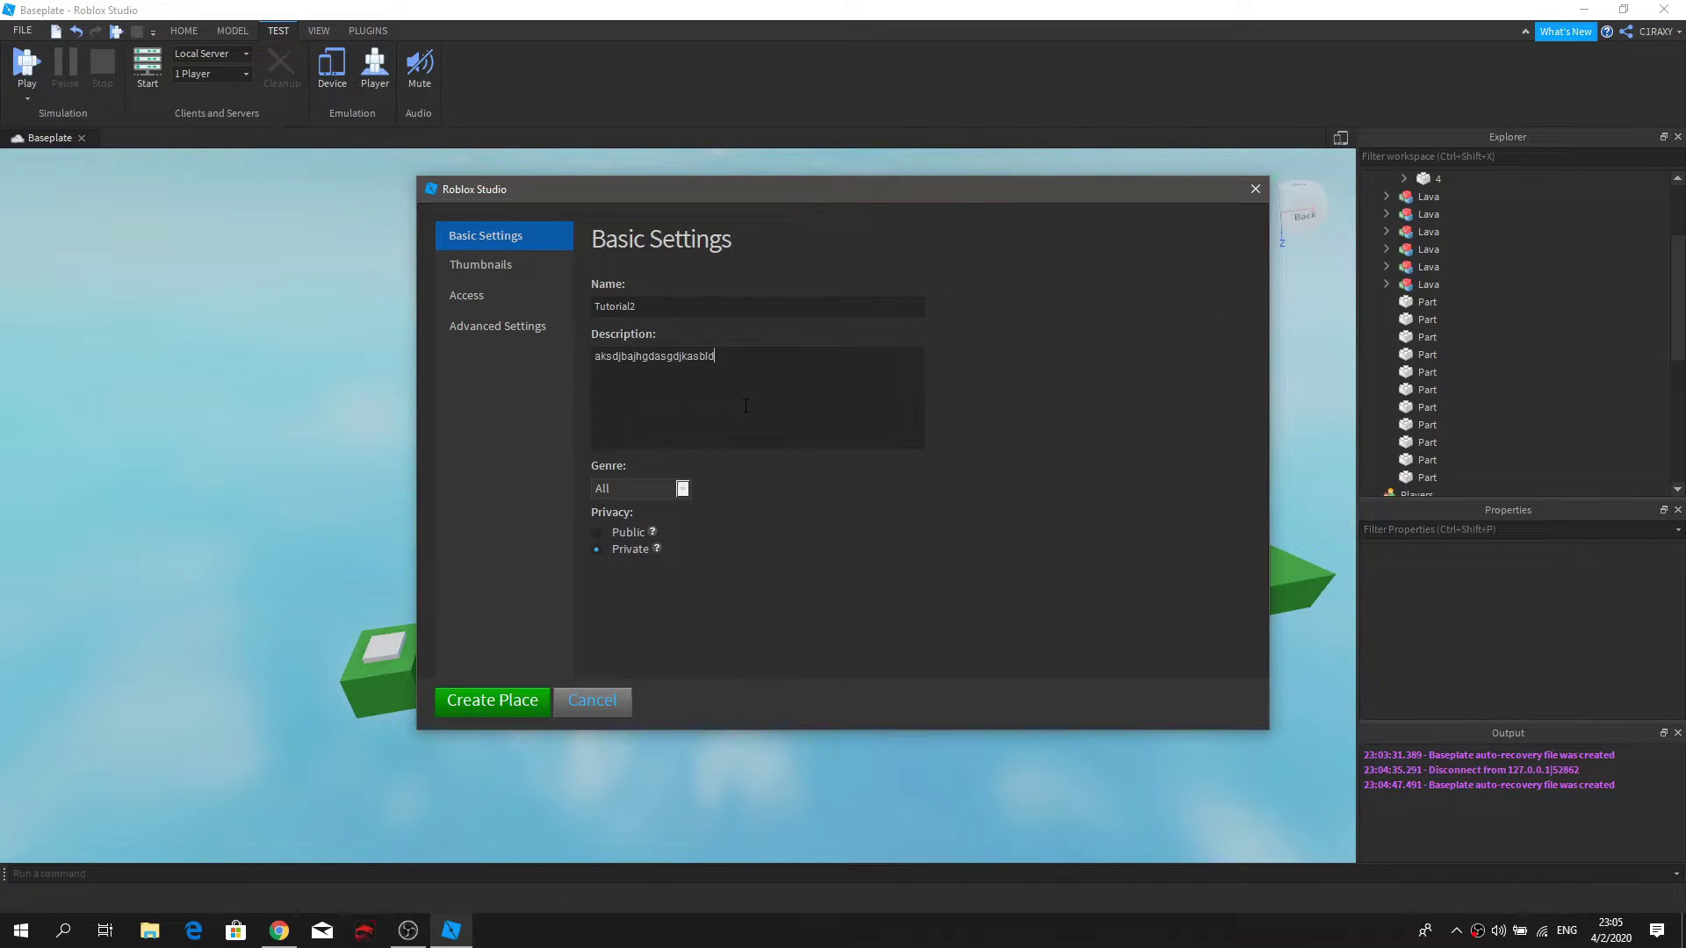
Step: Take a thumbnail snapshot for the new place, framing the whole course diagonally from the starting checkpoint
{"action": "left_click", "coordinate": [478, 272]}
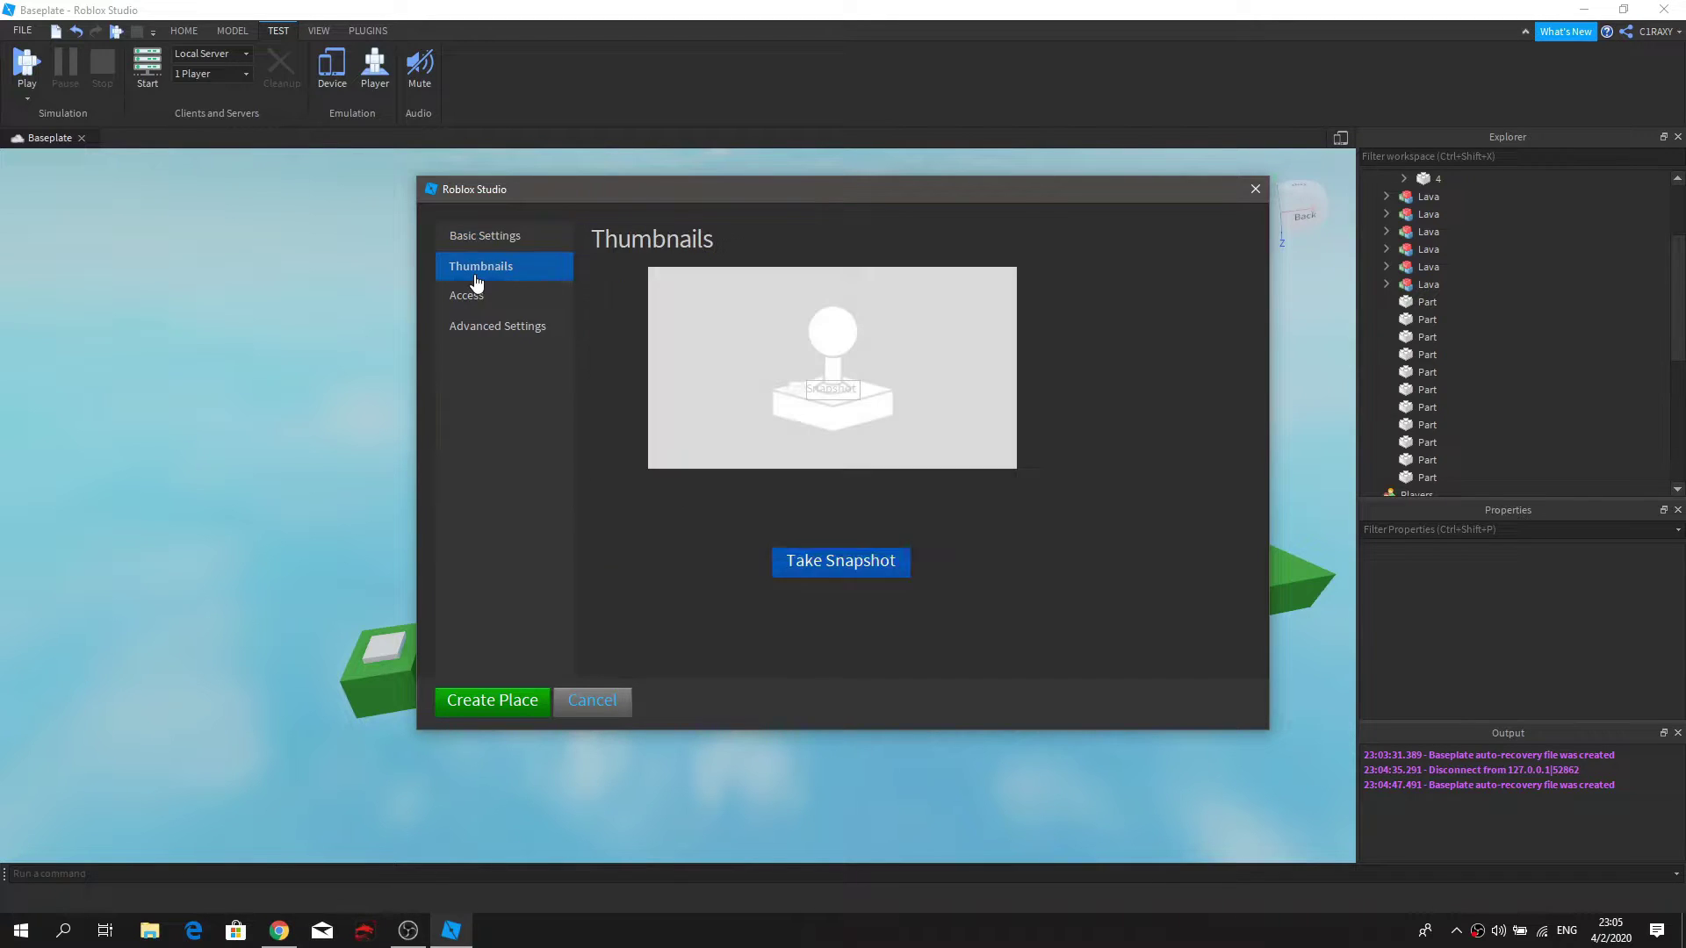
{"action": "left_click", "coordinate": [854, 572]}
{"action": "right_click_drag", "start_coordinate": [945, 462], "coordinate": [946, 460]}
{"action": "key", "text": "s"}
{"action": "key", "text": "w"}
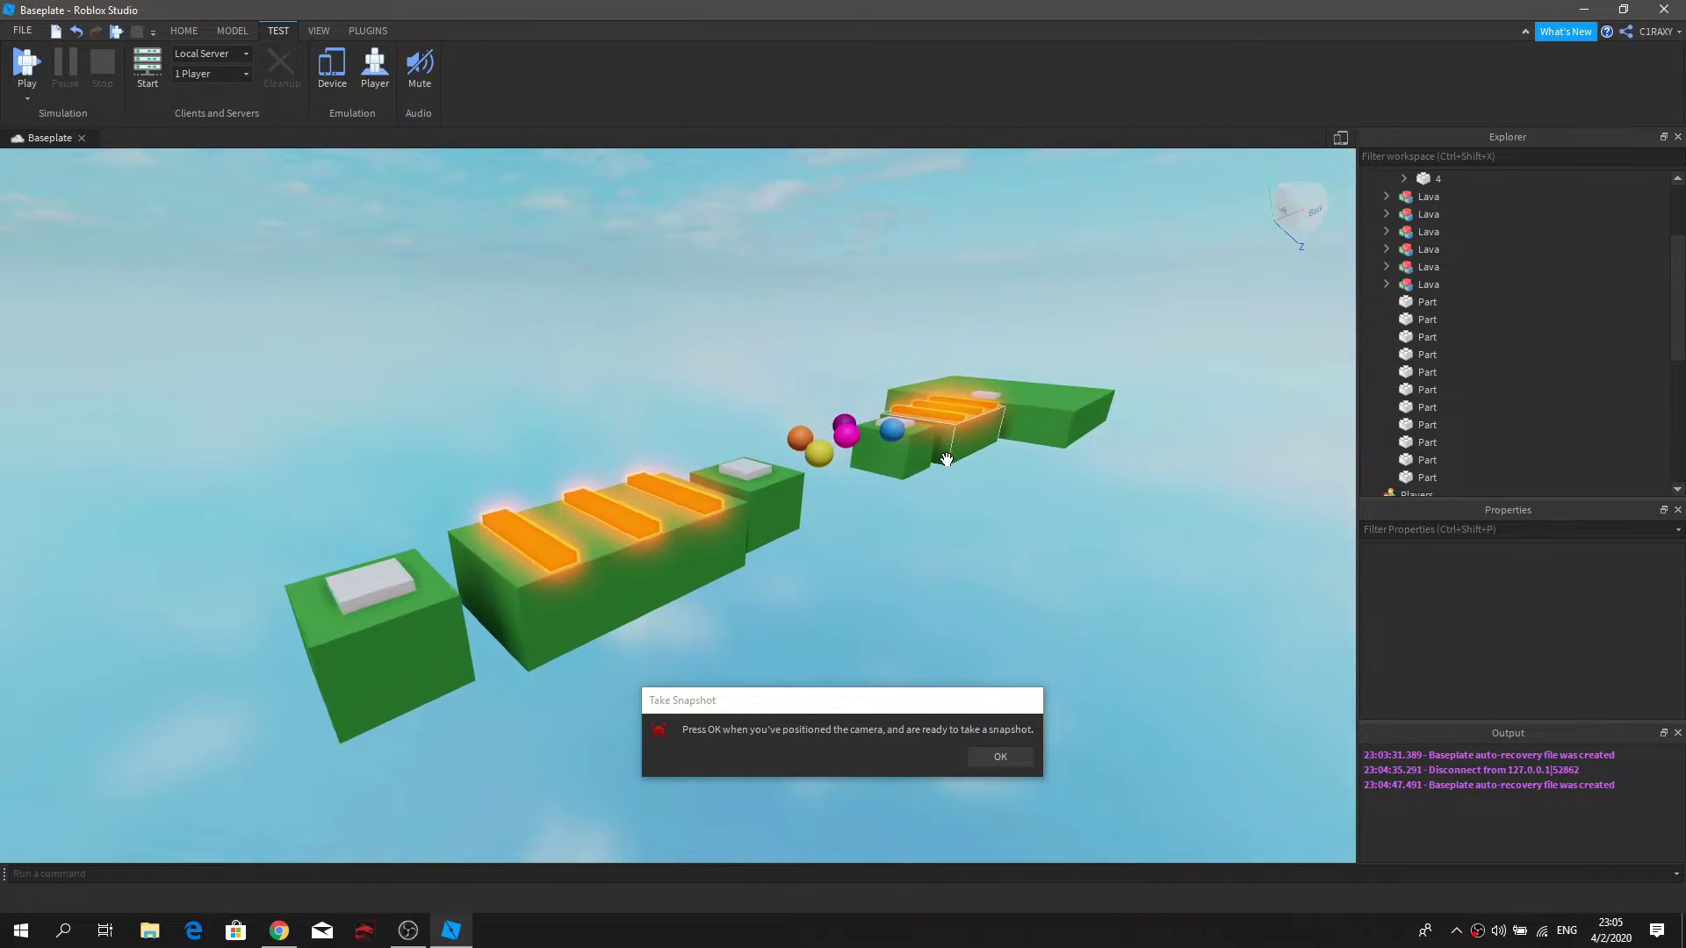
{"action": "key", "text": "s"}
{"action": "key", "text": "s"}
{"action": "key", "text": "d"}
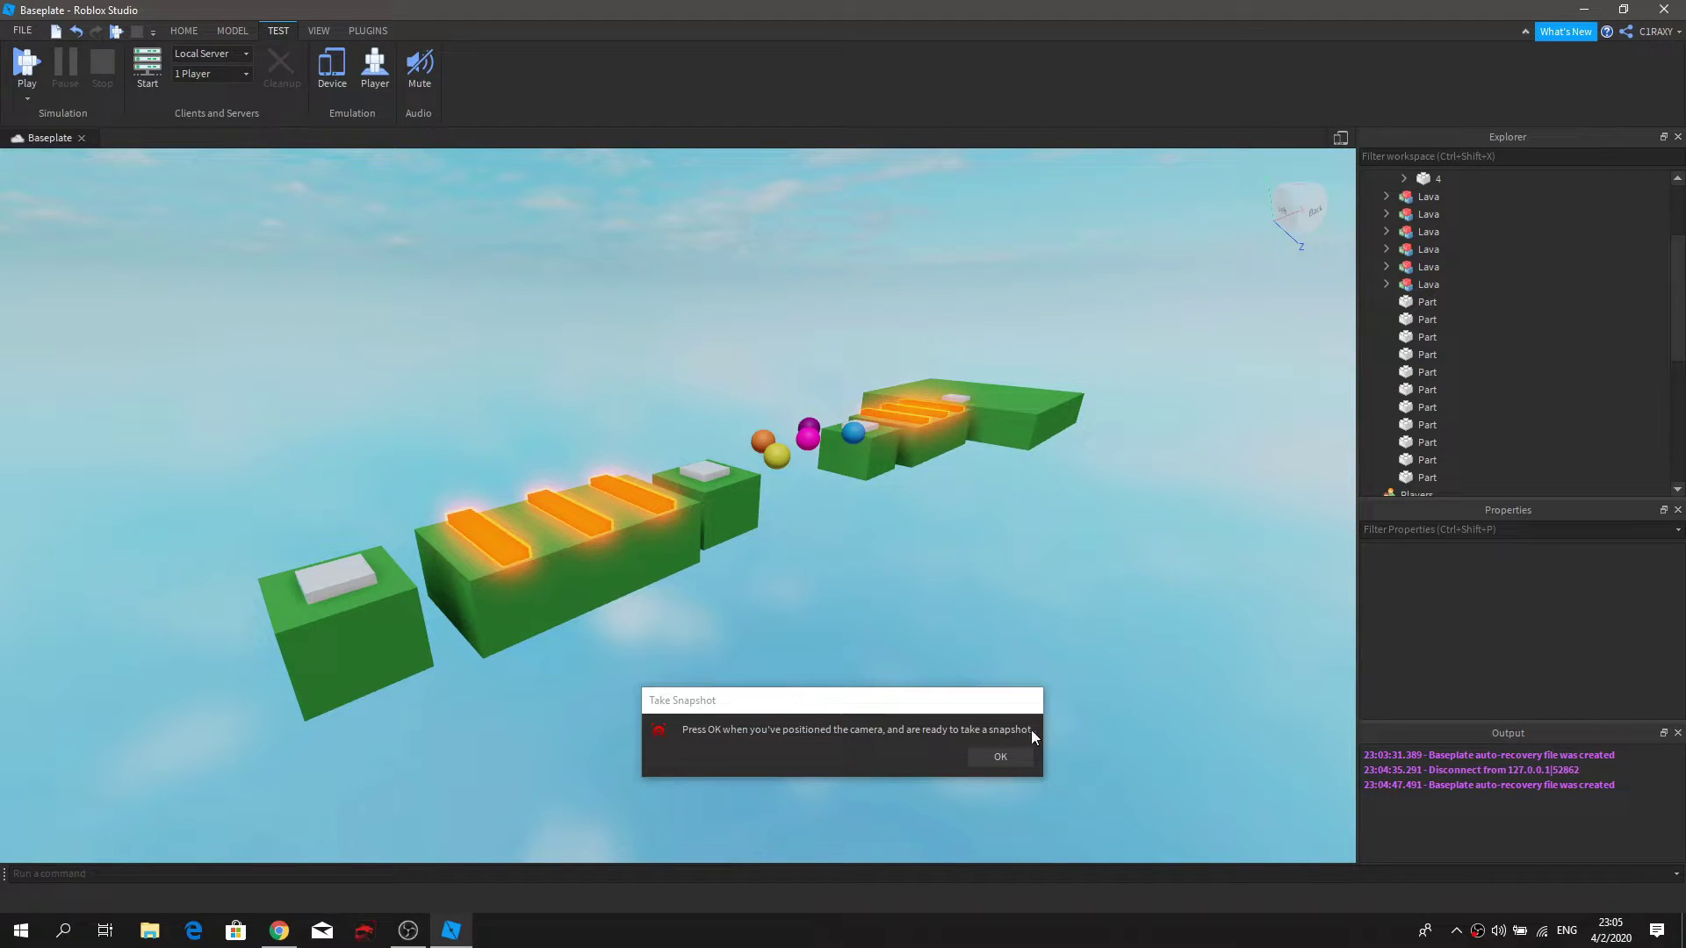
{"action": "left_click", "coordinate": [1000, 756]}
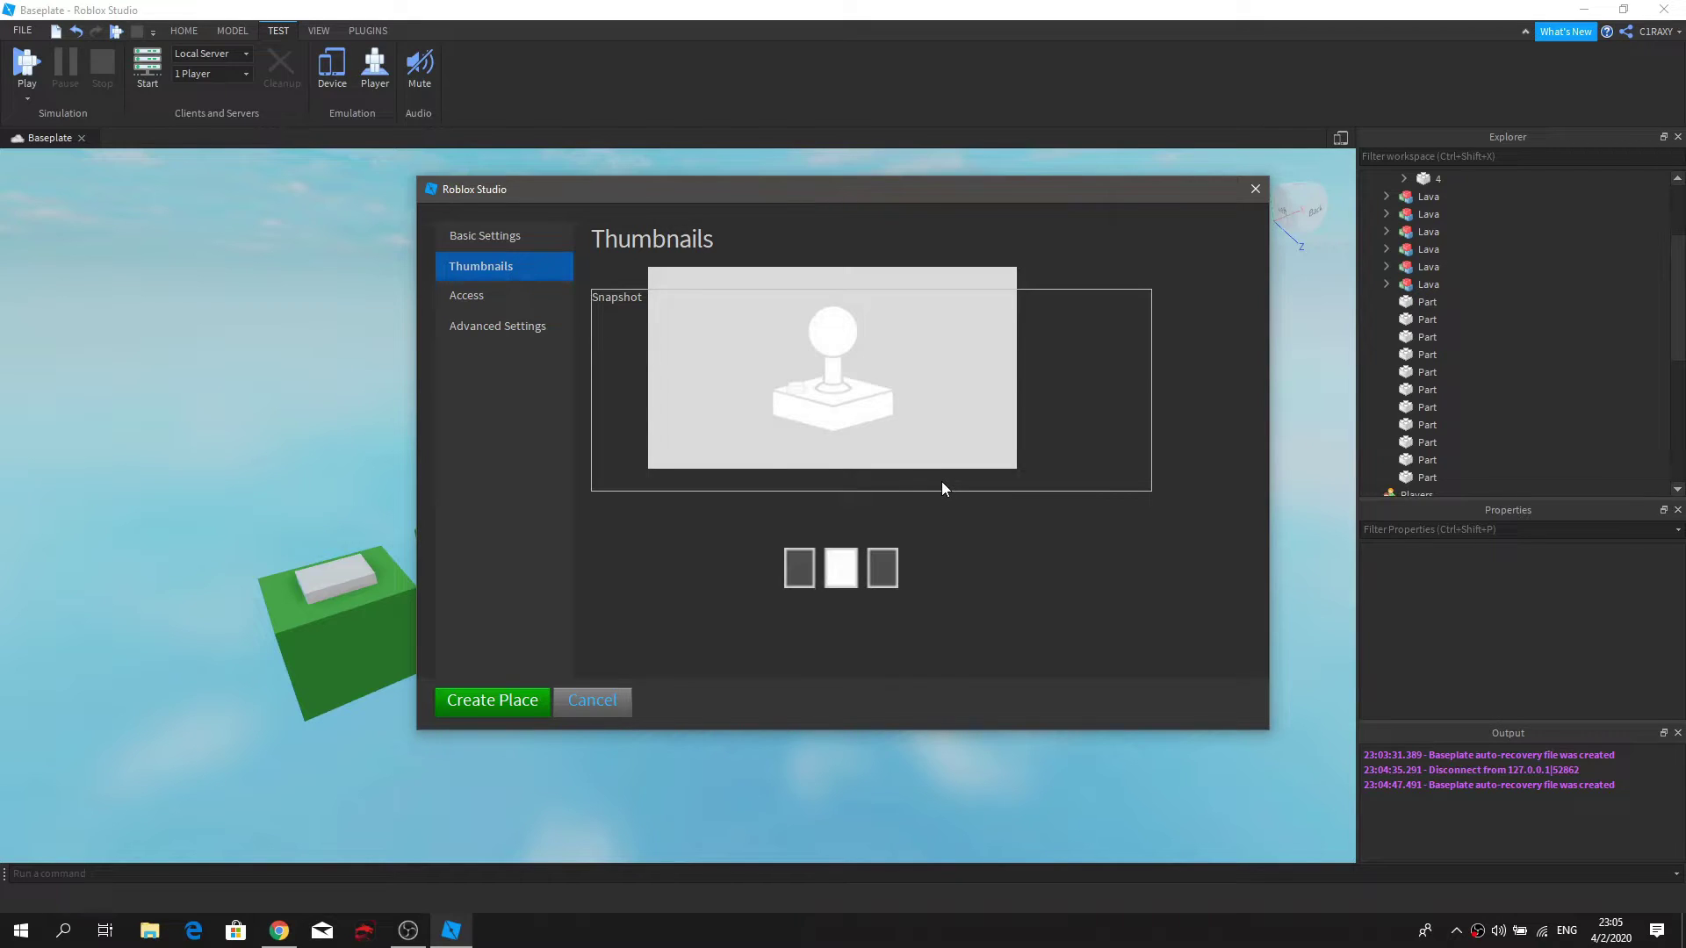
Step: Review the new place's access options, advanced settings and basic settings before creating it
{"action": "left_click", "coordinate": [499, 301]}
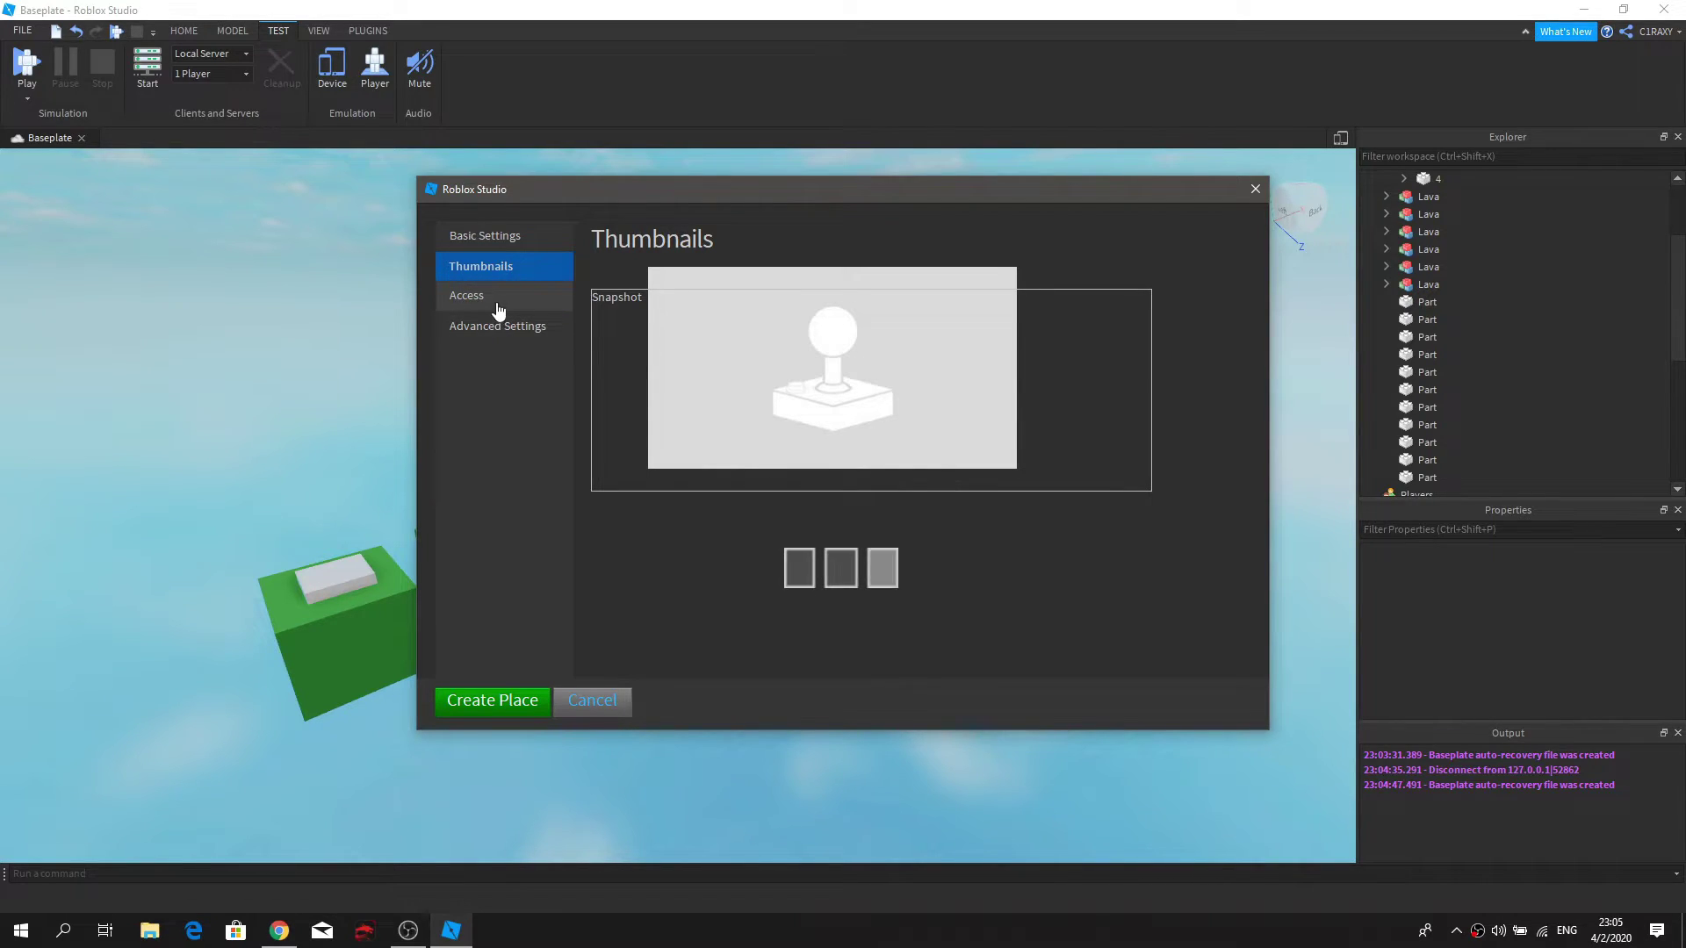
{"action": "left_click", "coordinate": [482, 330]}
{"action": "left_click", "coordinate": [483, 299]}
{"action": "left_click", "coordinate": [485, 249]}
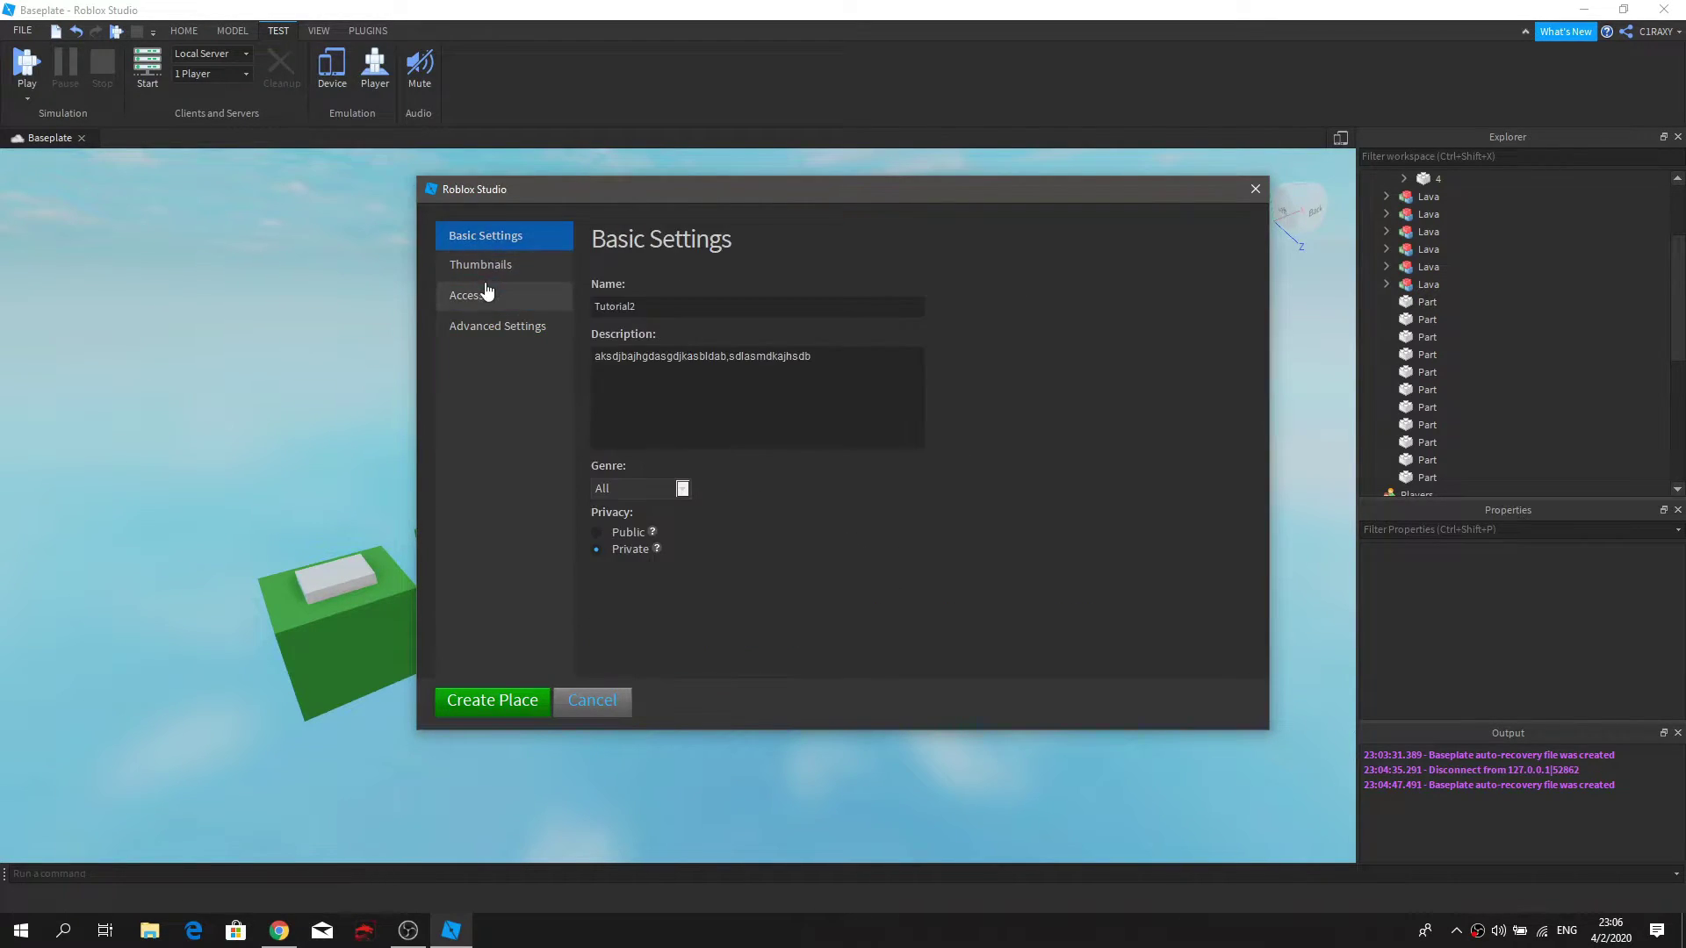
{"action": "left_click", "coordinate": [474, 327]}
{"action": "left_click", "coordinate": [475, 295]}
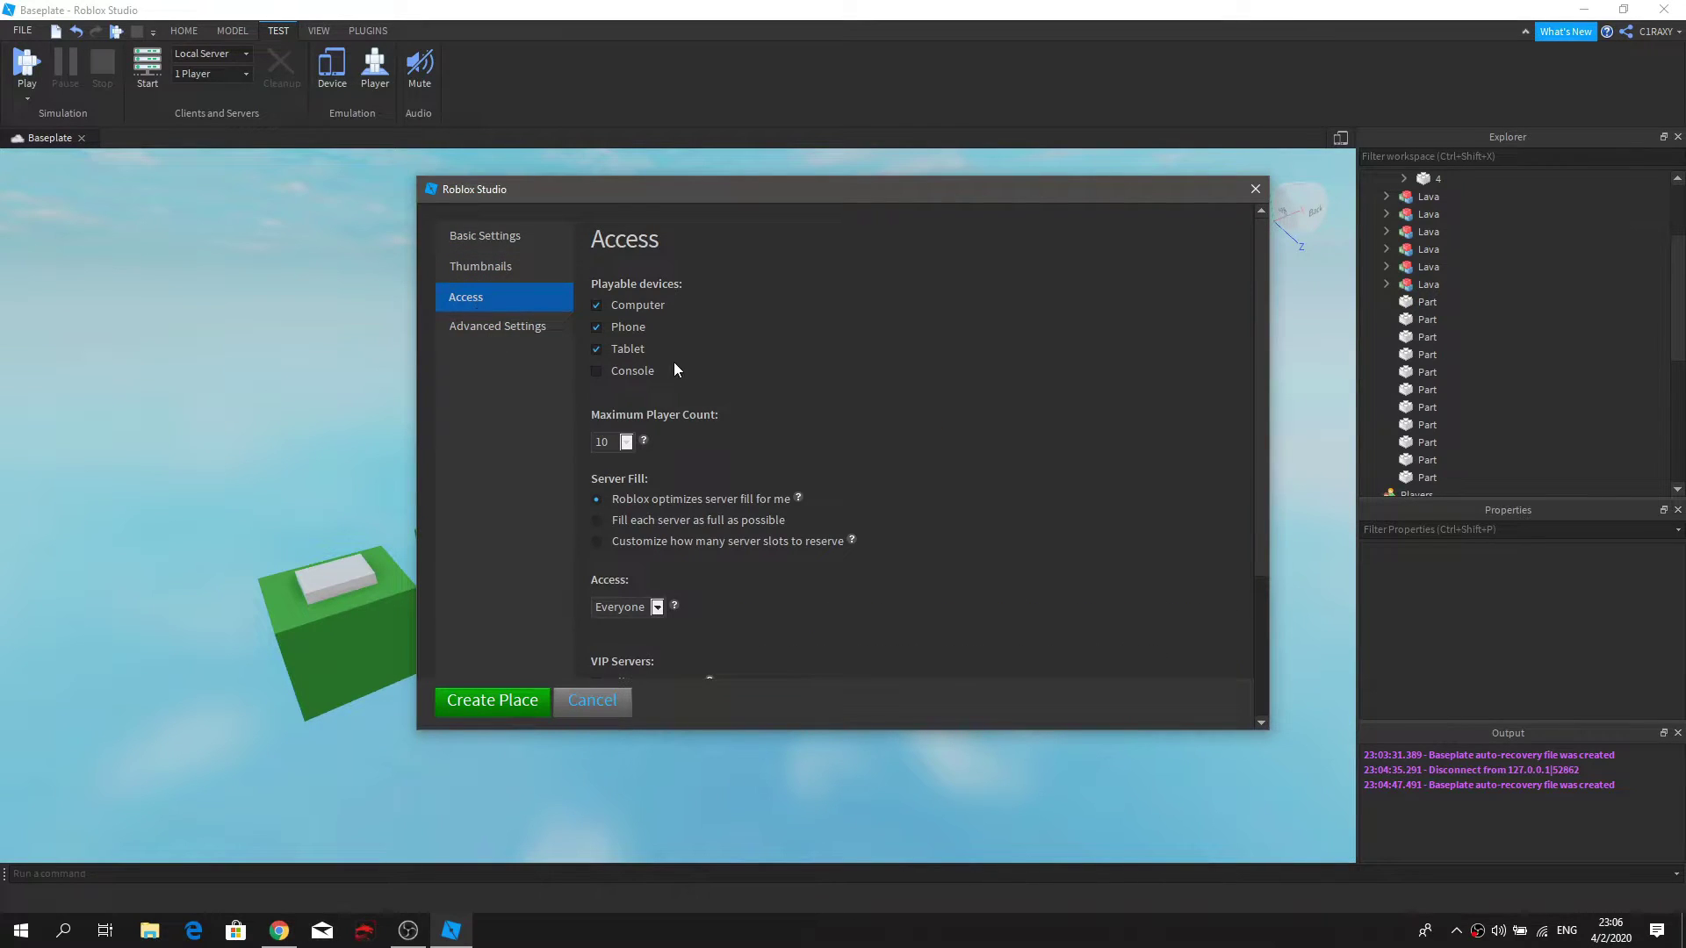
{"action": "scroll", "coordinate": [673, 362], "scroll_direction": "down", "scroll_amount": 3}
{"action": "left_click", "coordinate": [488, 240]}
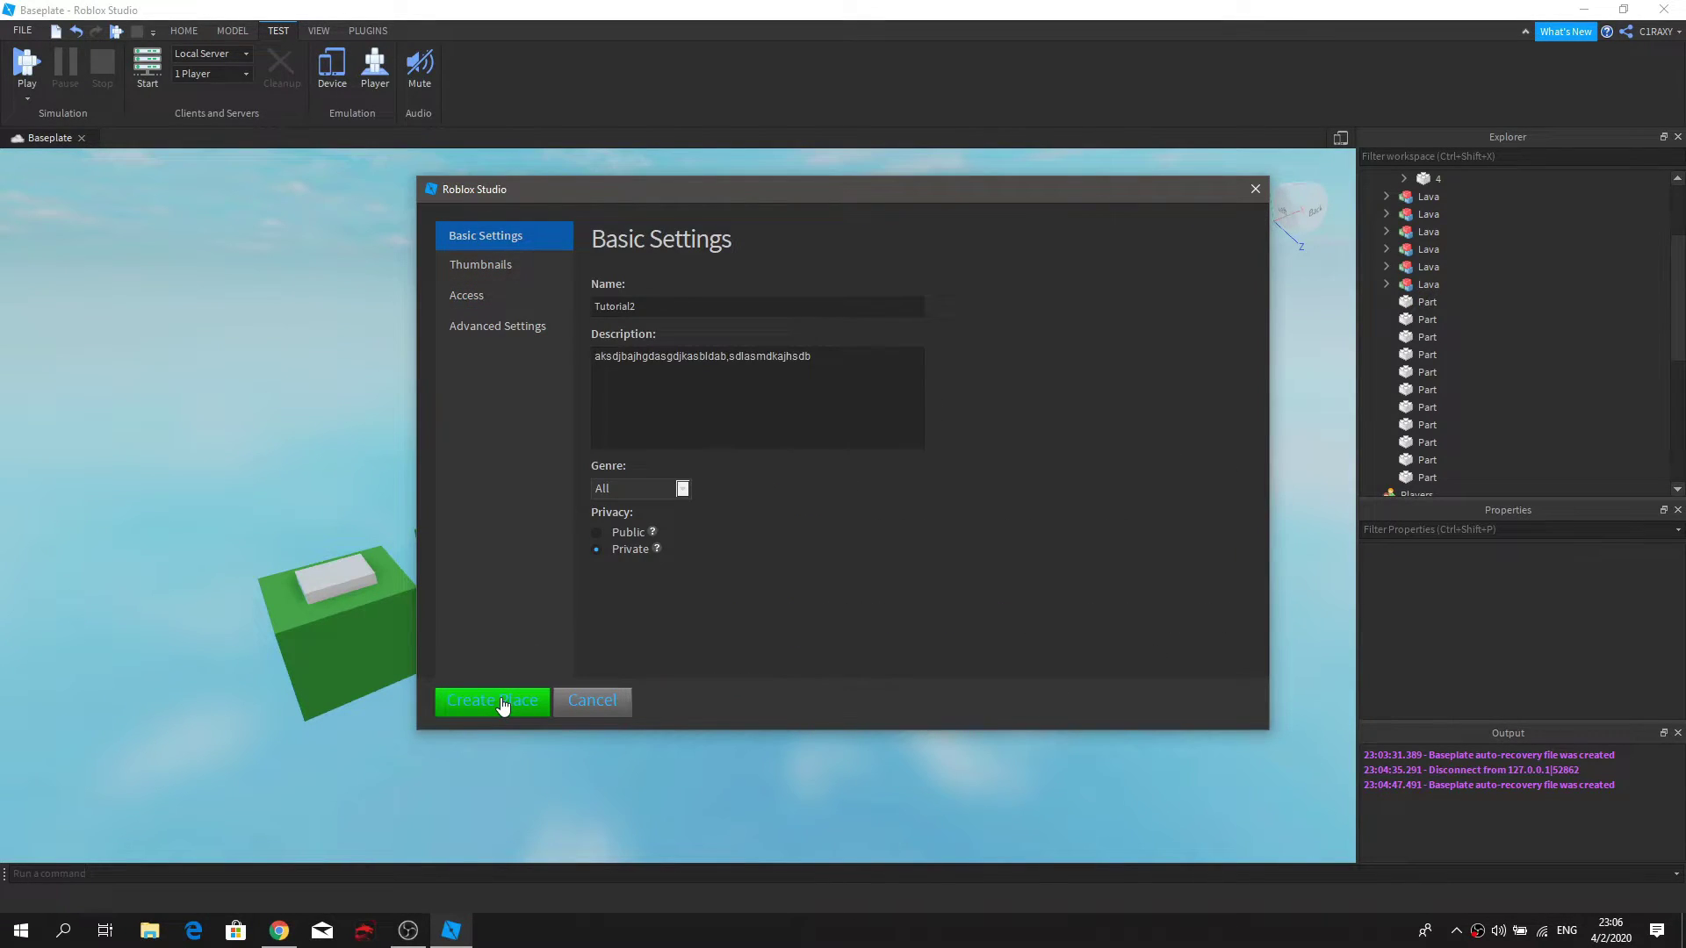
Step: Create and upload the Tutorial2 place, highlight its share link, and finish publishing by closing Roblox Studio
{"action": "left_click", "coordinate": [502, 703]}
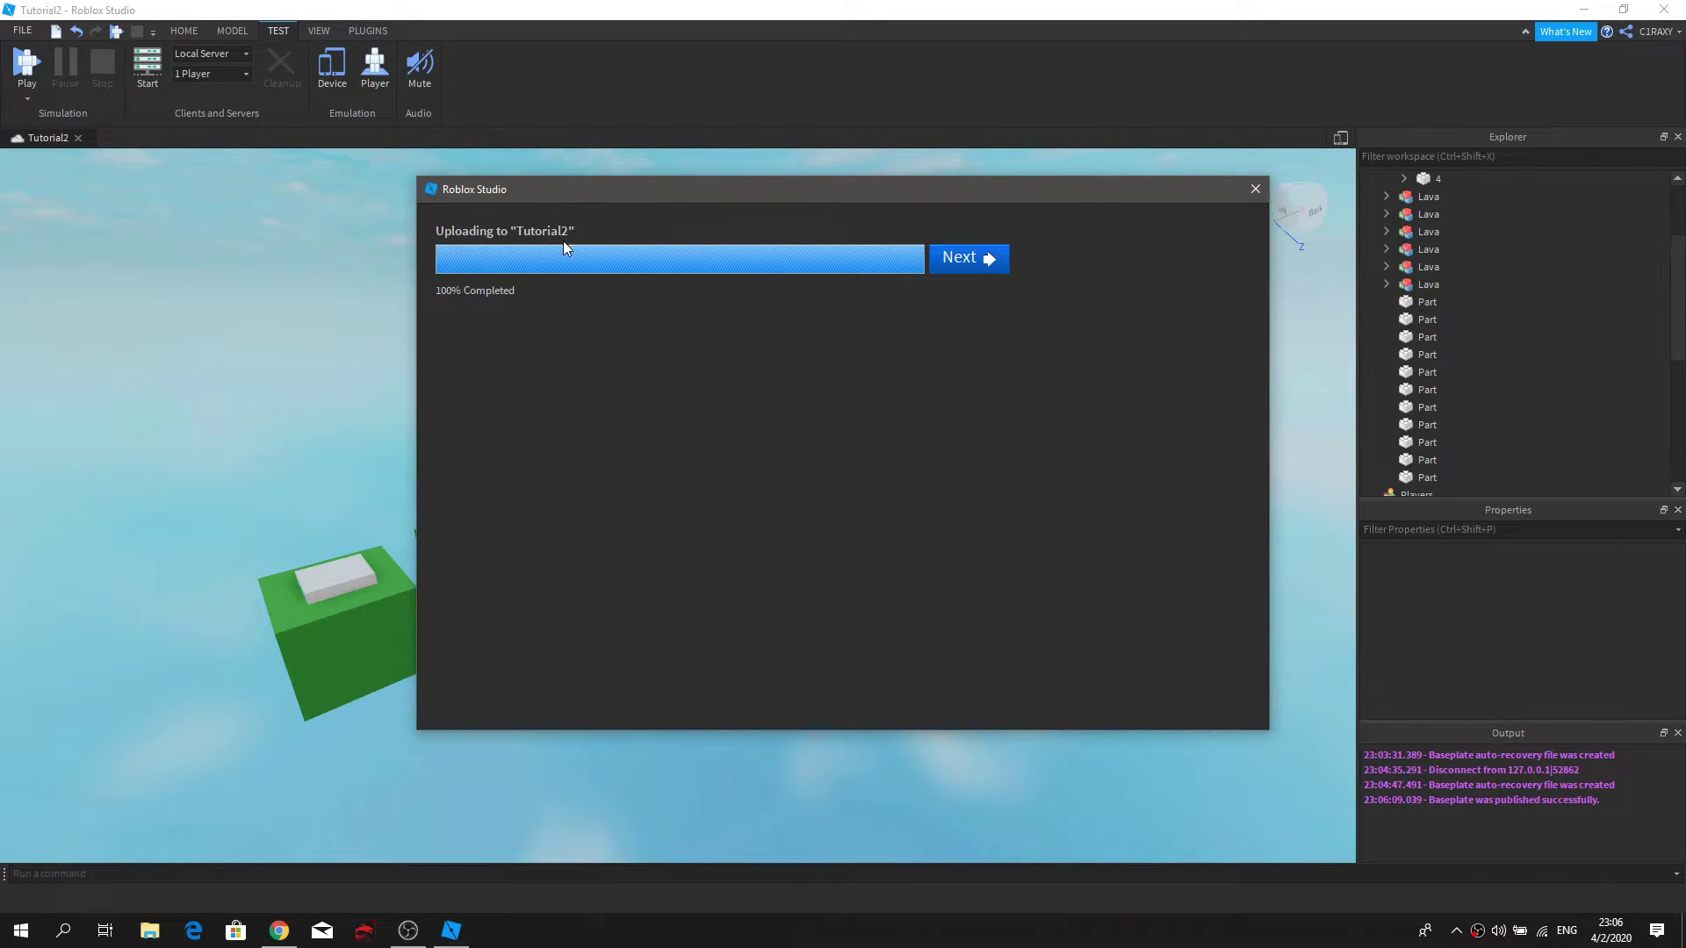
{"action": "left_click", "coordinate": [982, 263]}
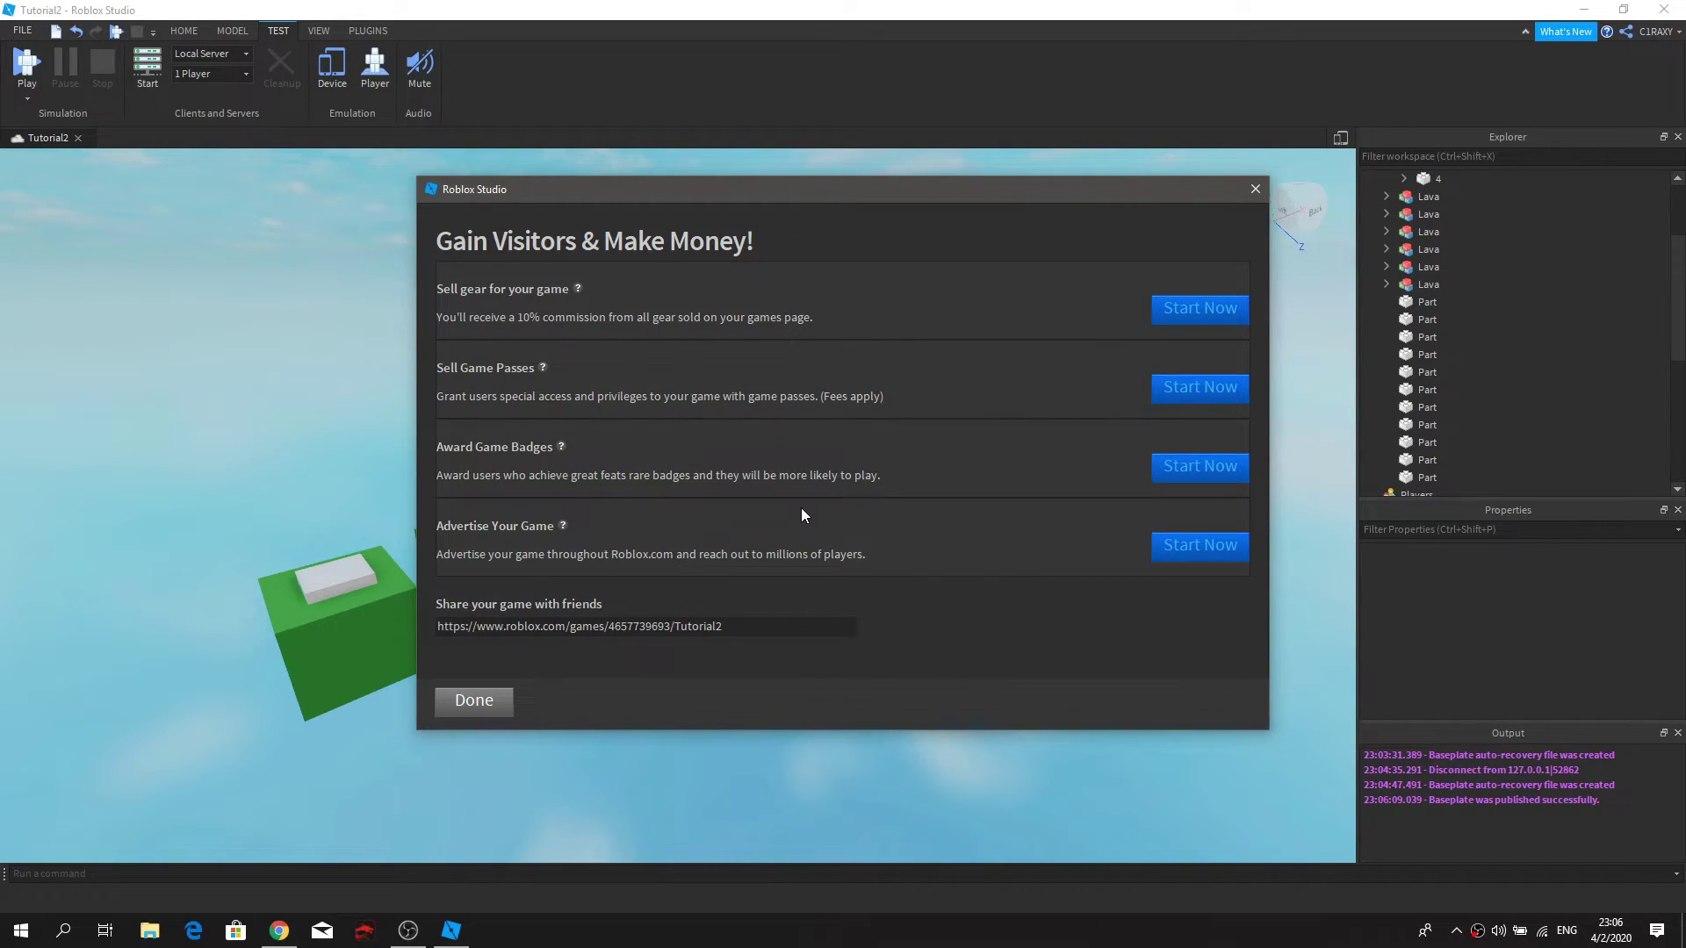
{"action": "left_click_drag", "start_coordinate": [771, 625], "coordinate": [490, 639]}
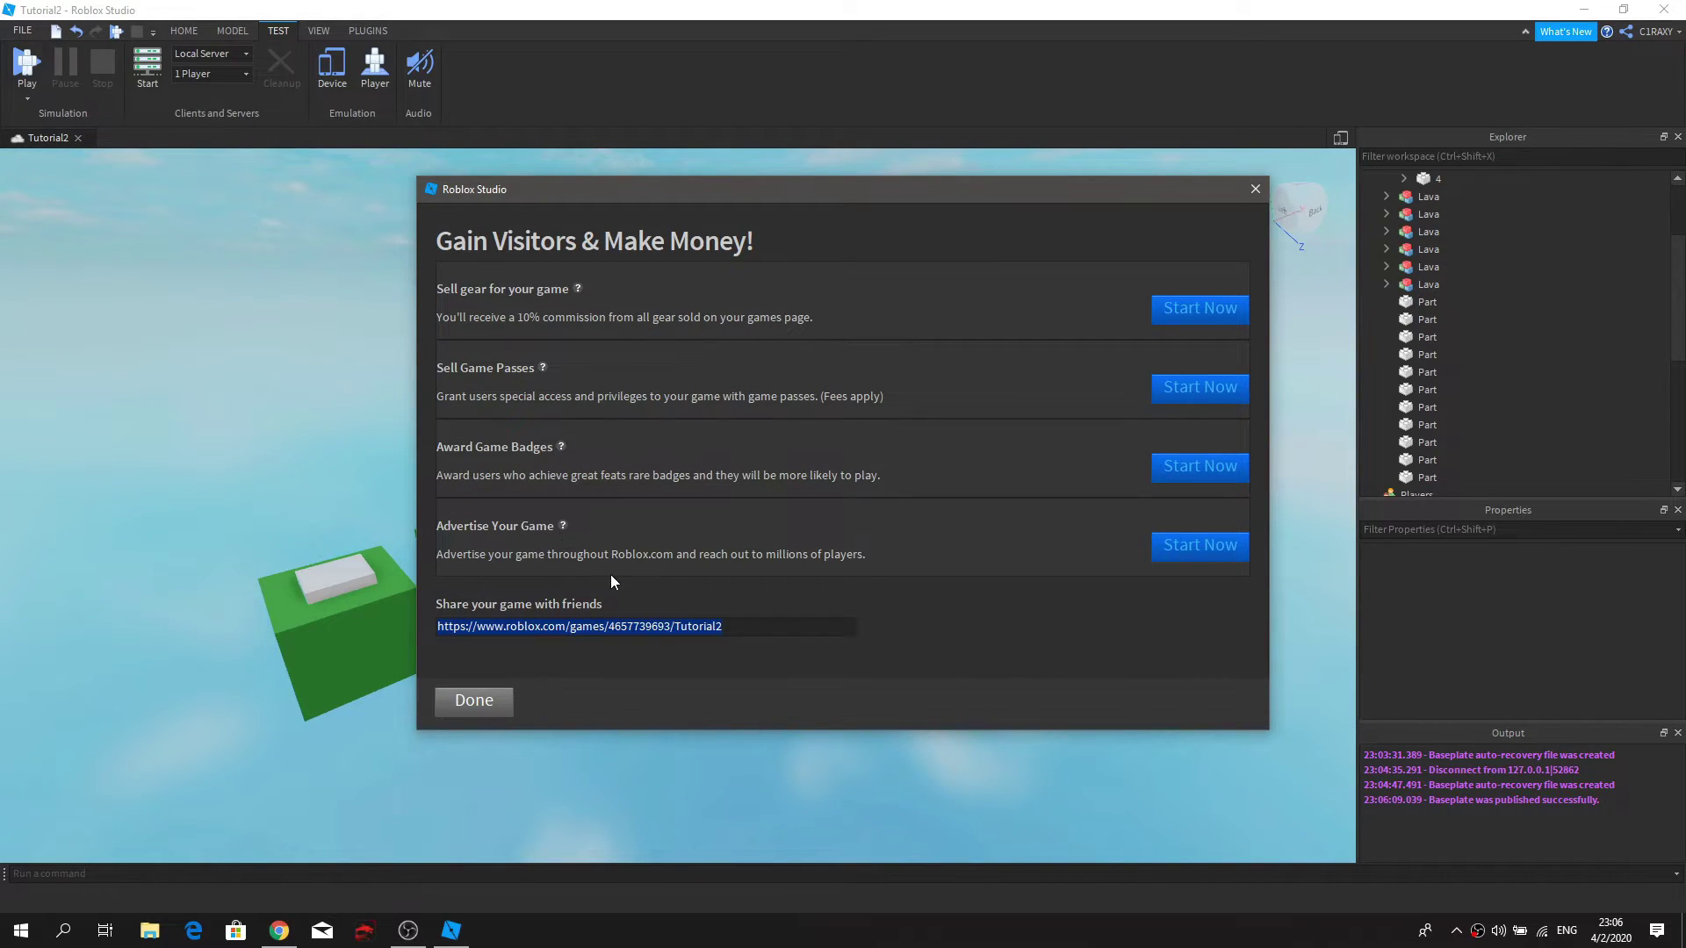
{"action": "left_click", "coordinate": [462, 713]}
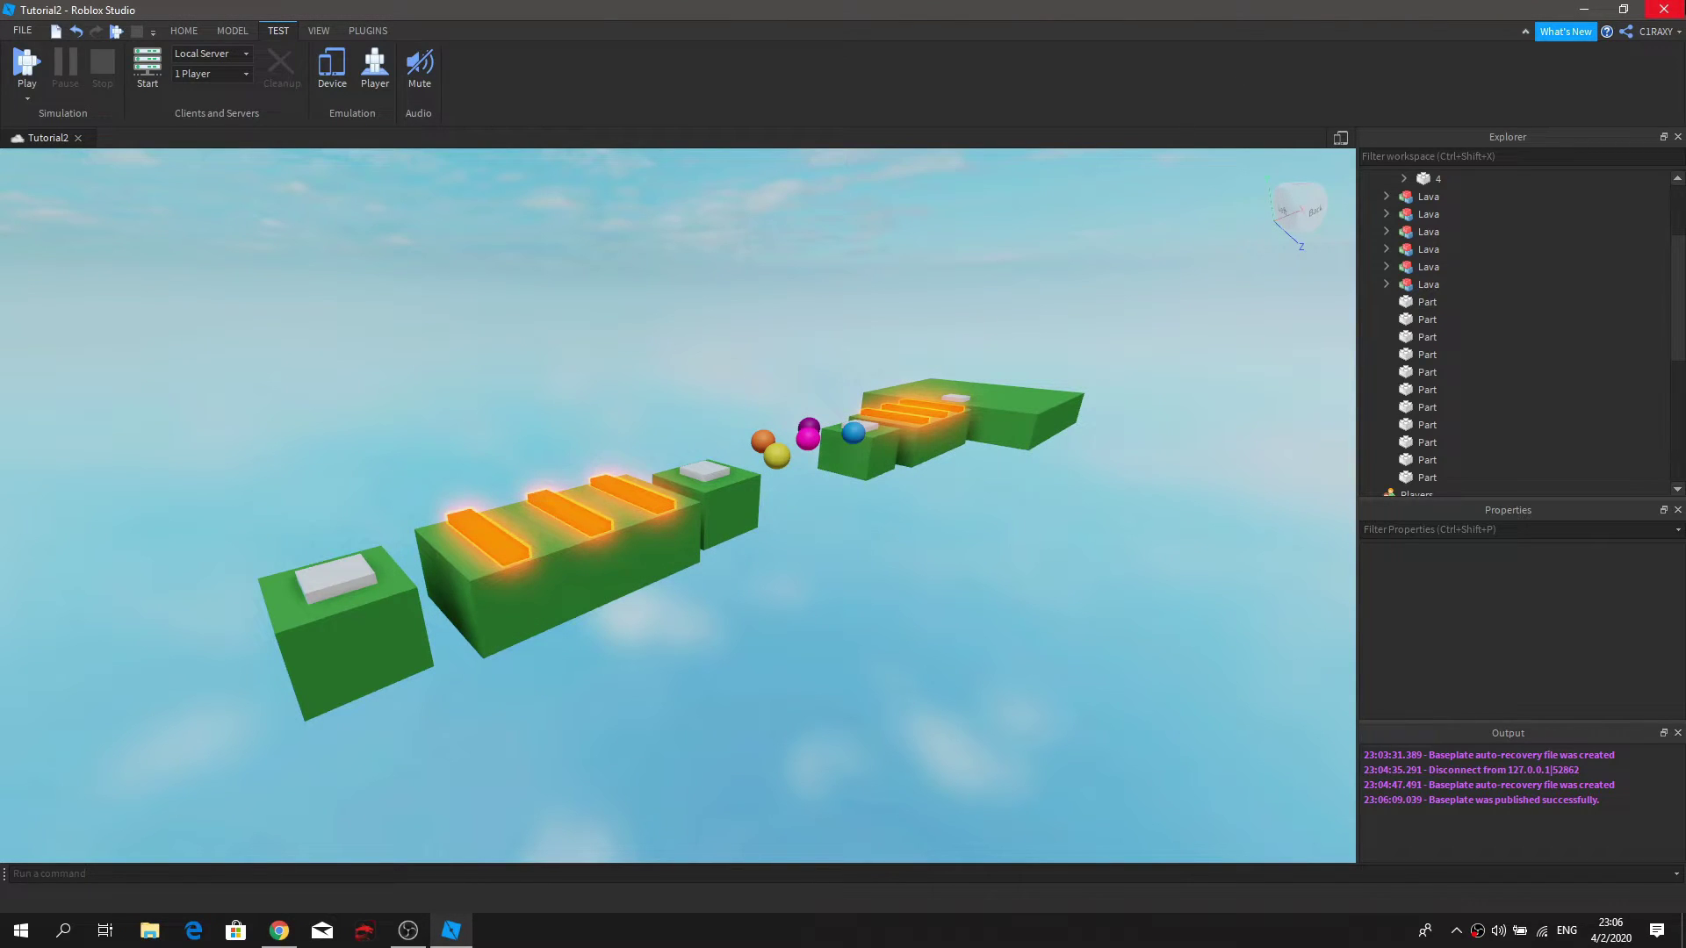
{"action": "left_click", "coordinate": [1664, 10]}
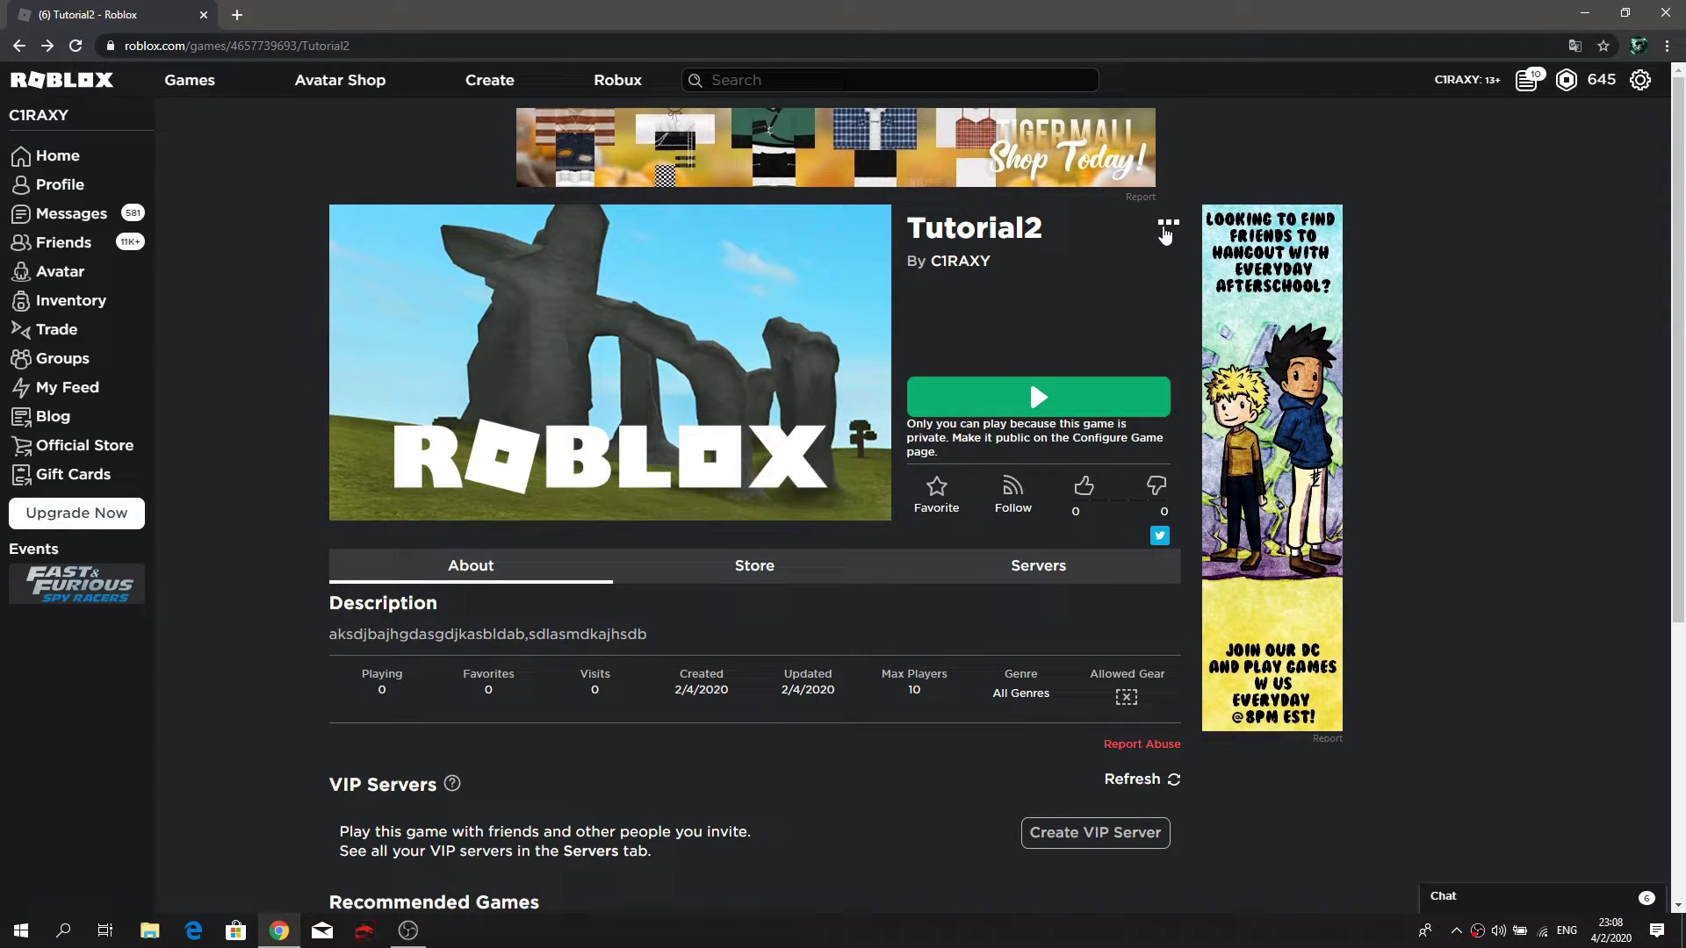
Step: On the Tutorial2 page in the browser, configure the game's privacy as Public, save it and return to the game page
{"action": "left_click", "coordinate": [1166, 227]}
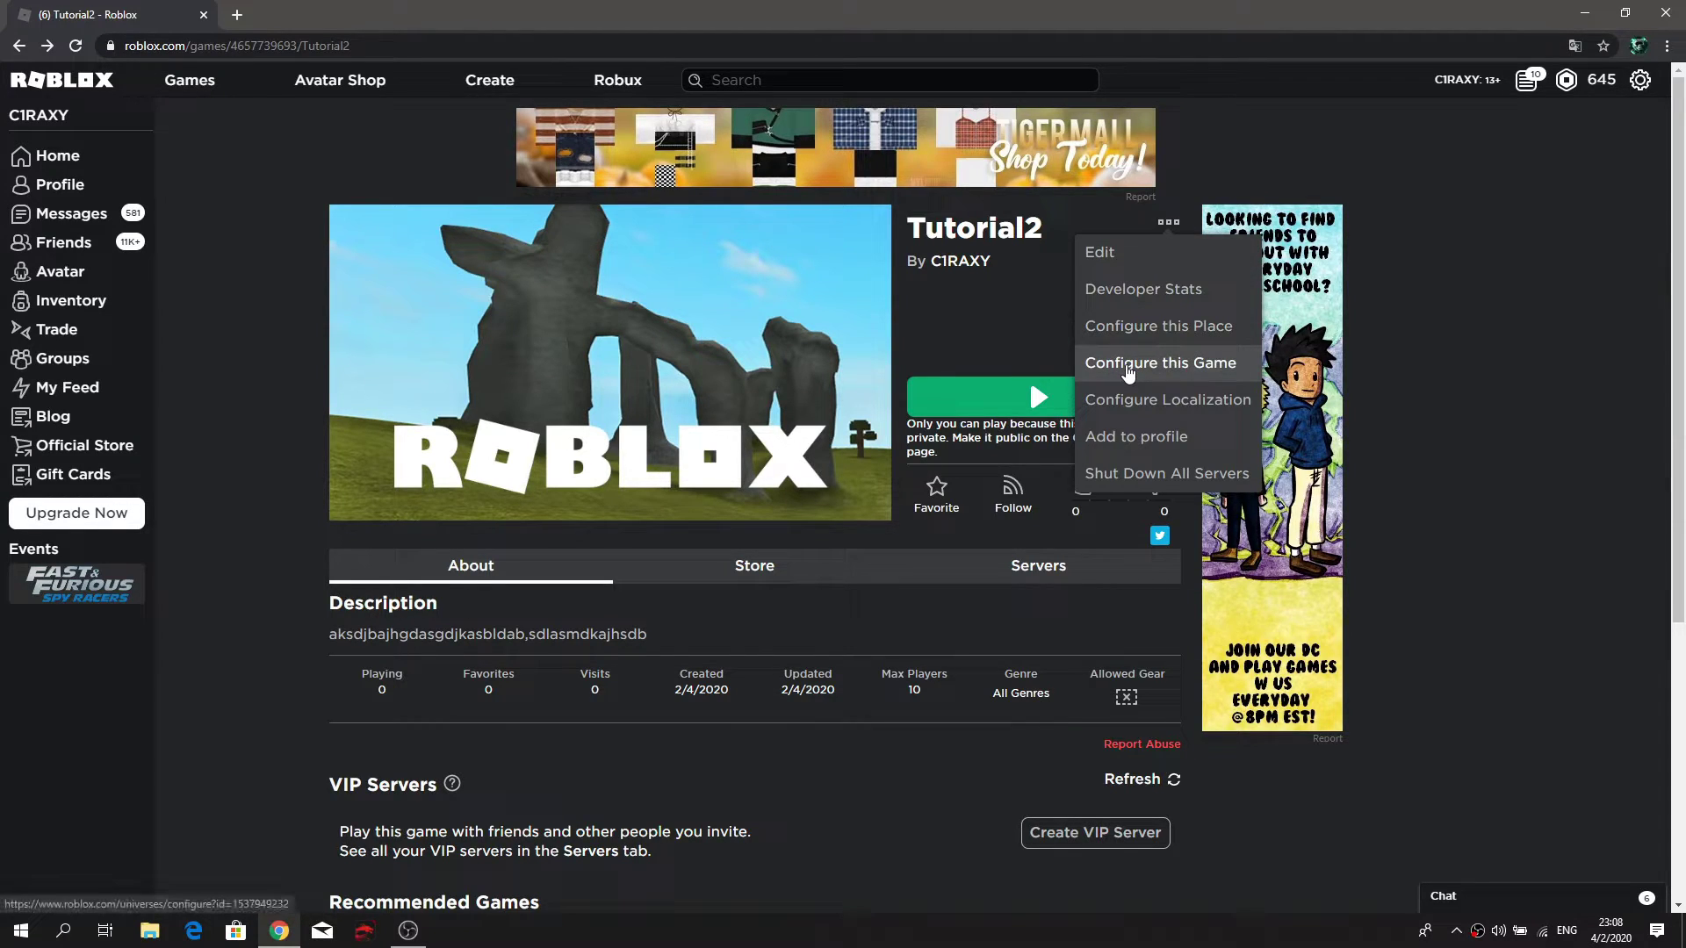
{"action": "left_click", "coordinate": [1128, 371]}
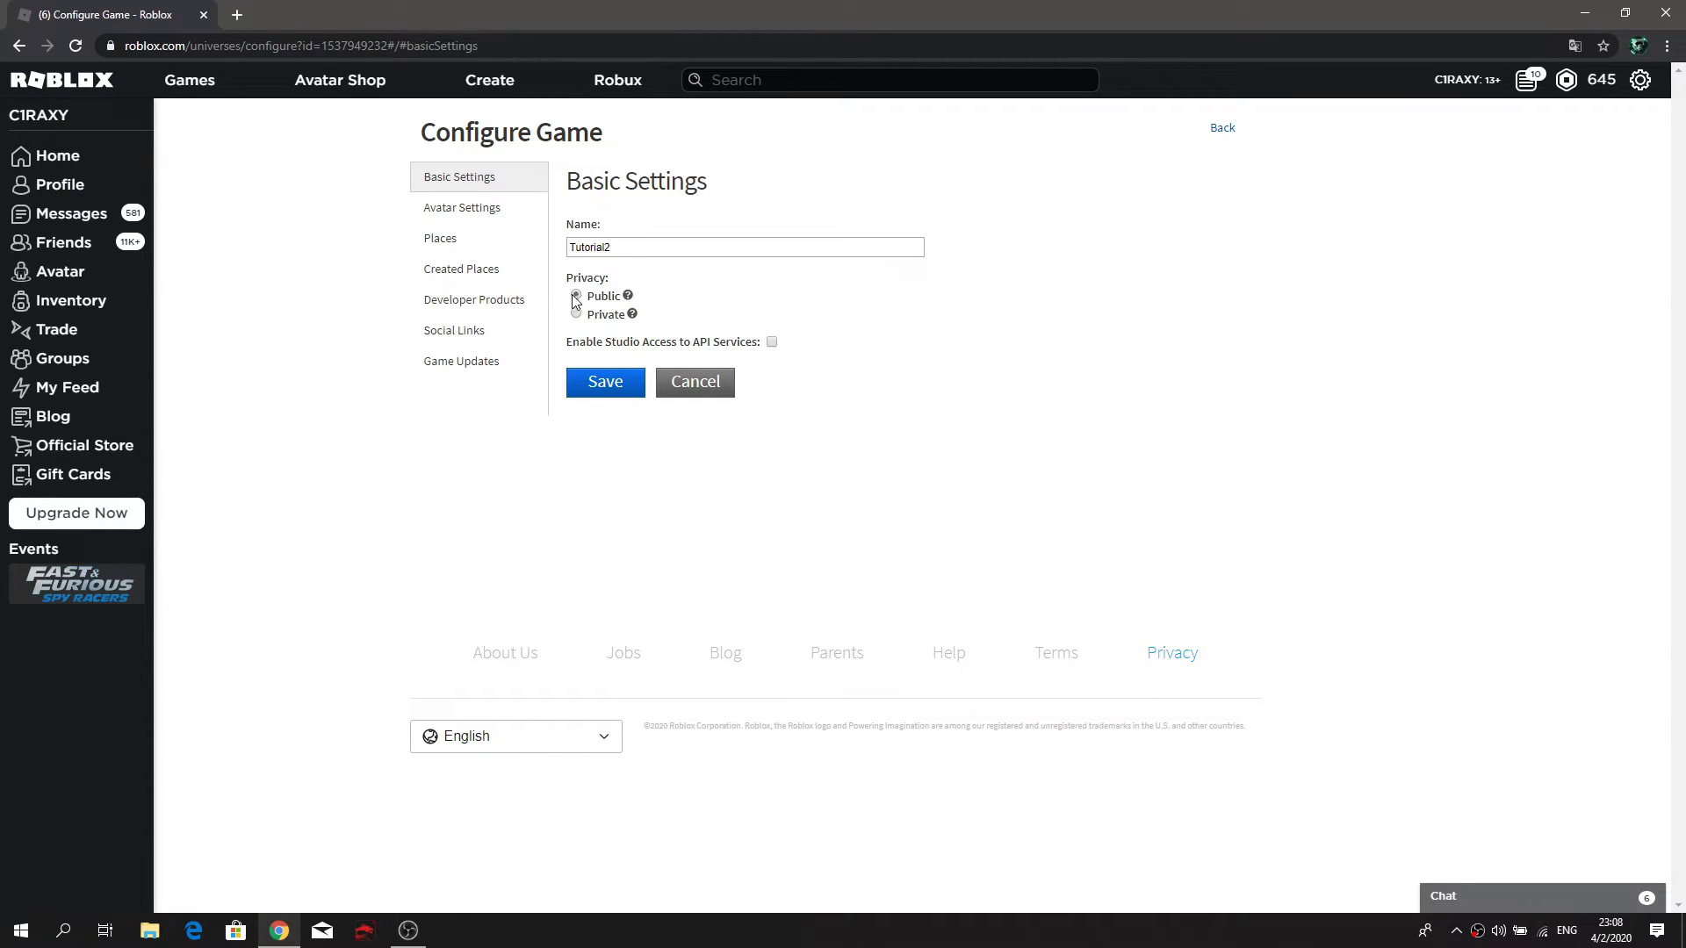
{"action": "left_click", "coordinate": [587, 384]}
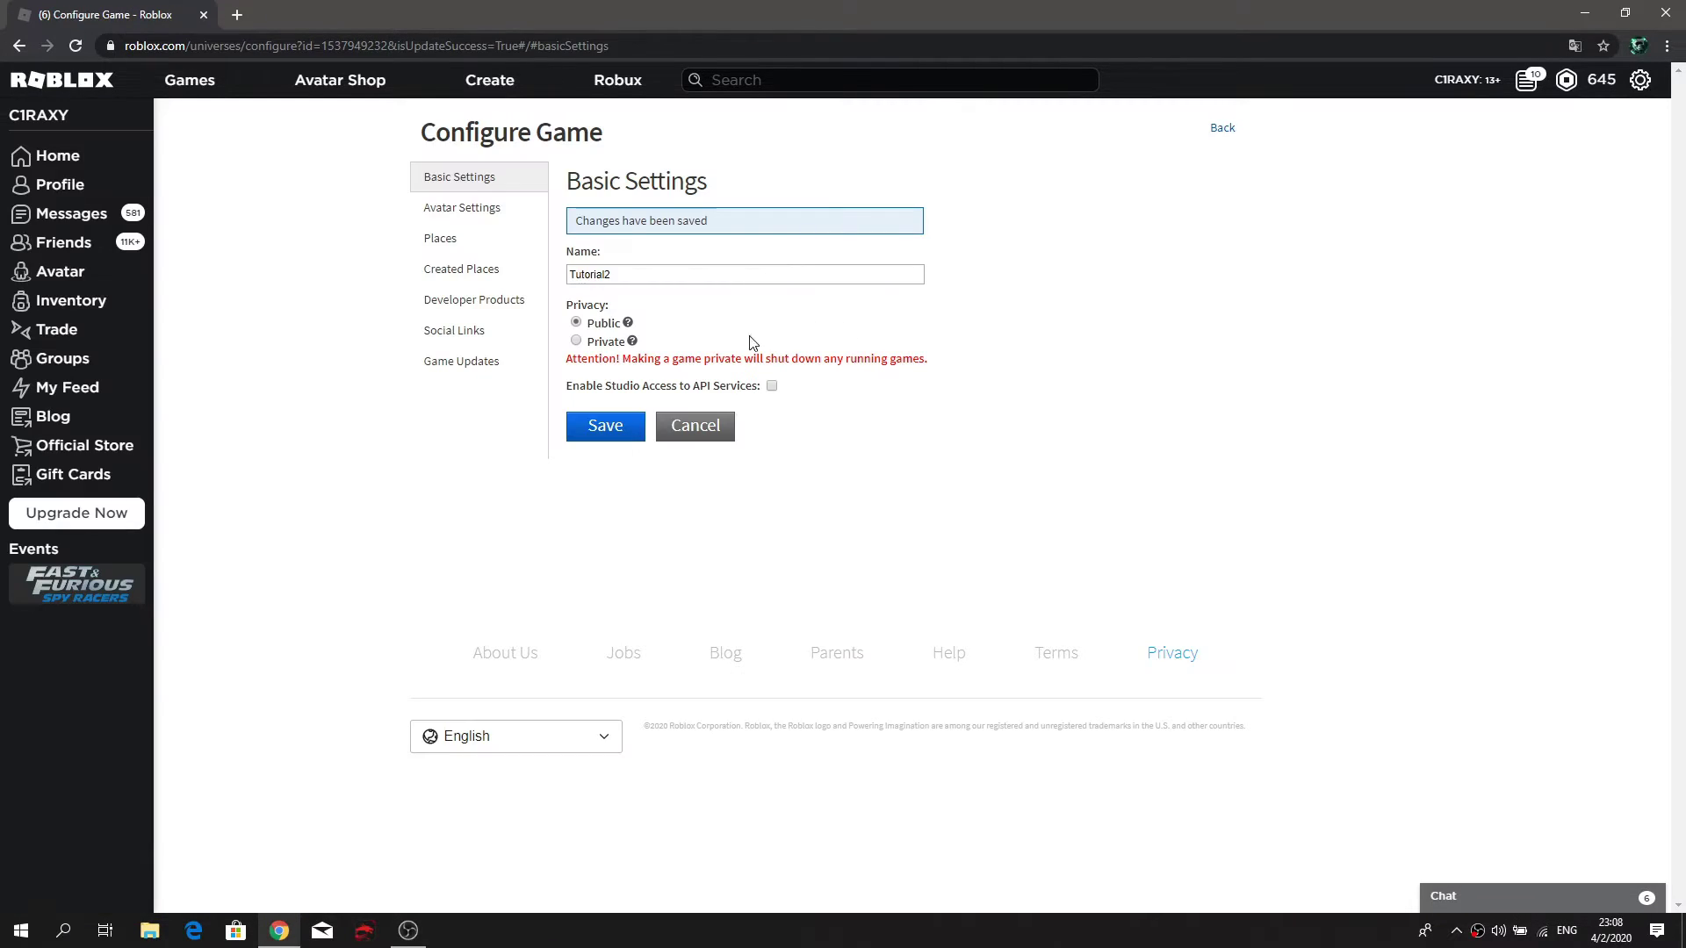
{"action": "left_click", "coordinate": [1219, 131]}
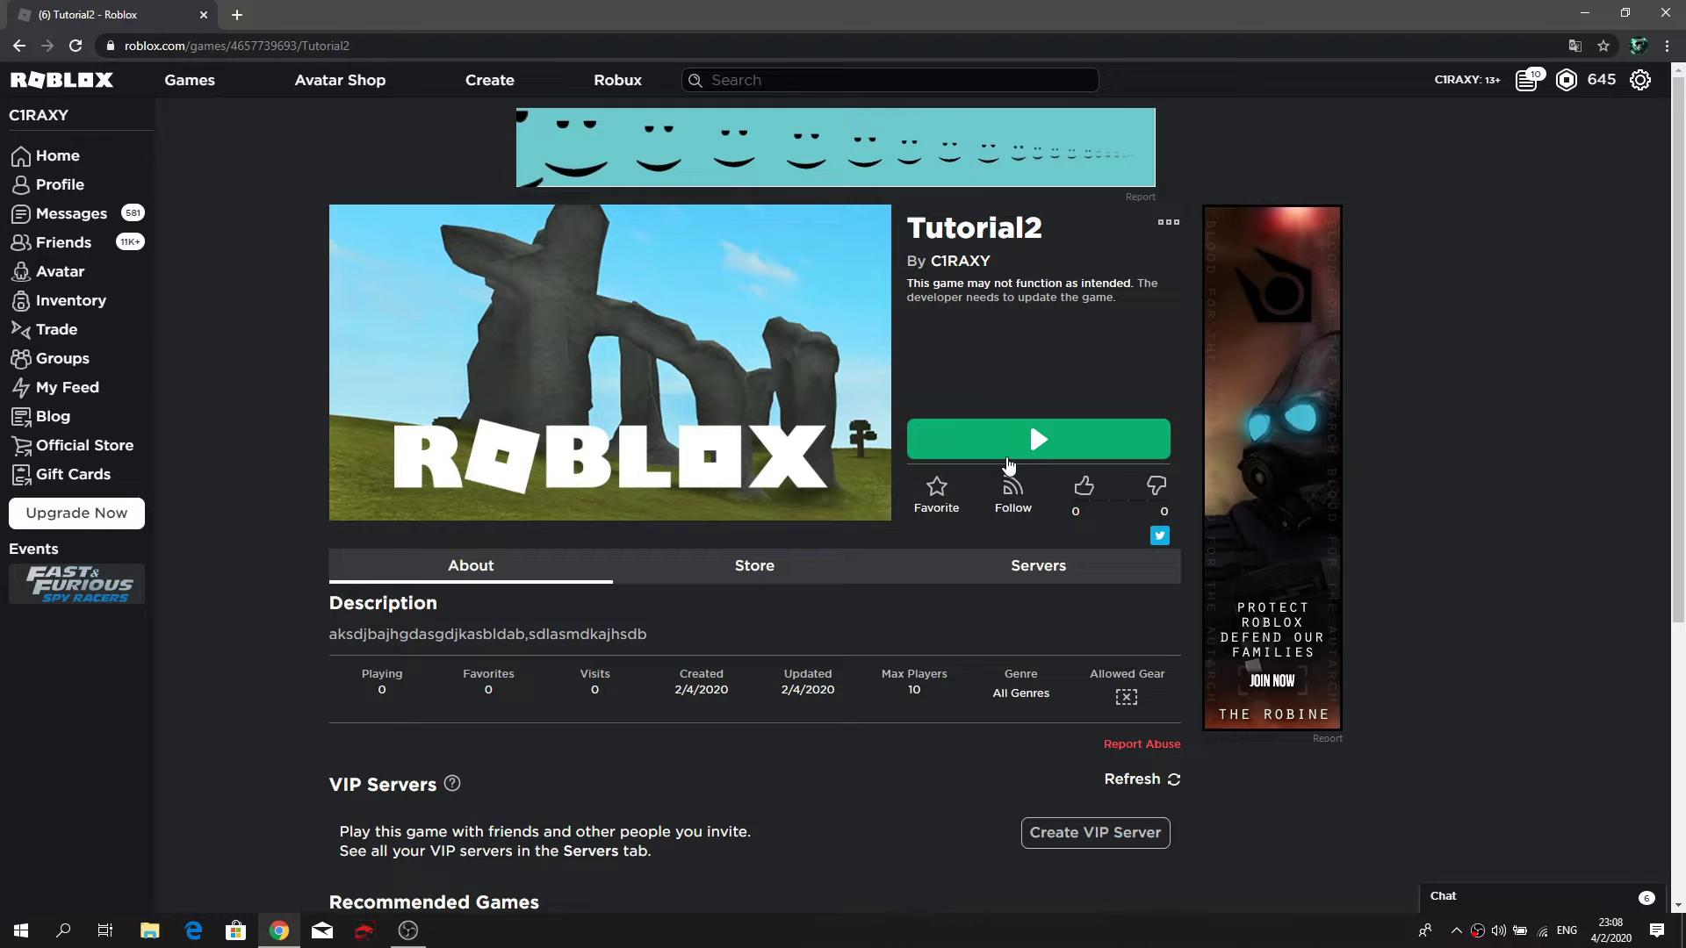
Step: Launch the published Tutorial2 game and cross the first lava platform to the checkpoint 2 plate
{"action": "left_click", "coordinate": [1012, 454]}
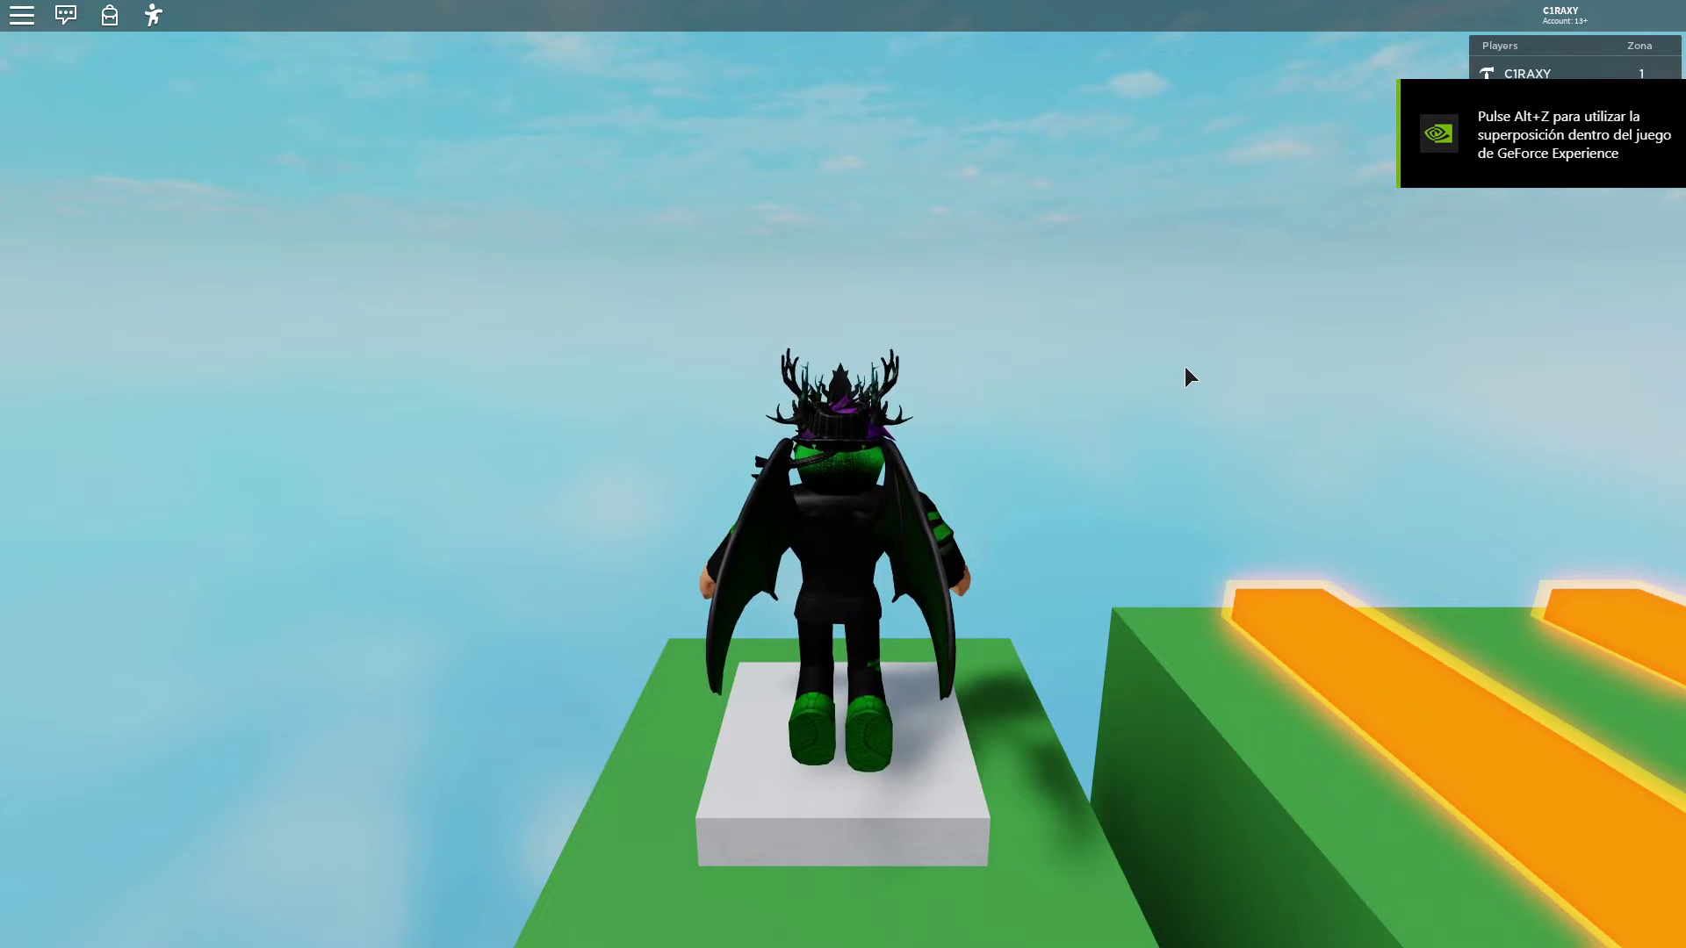
{"action": "right_click_drag", "start_coordinate": [1197, 373], "coordinate": [937, 449]}
{"action": "key", "text": "w"}
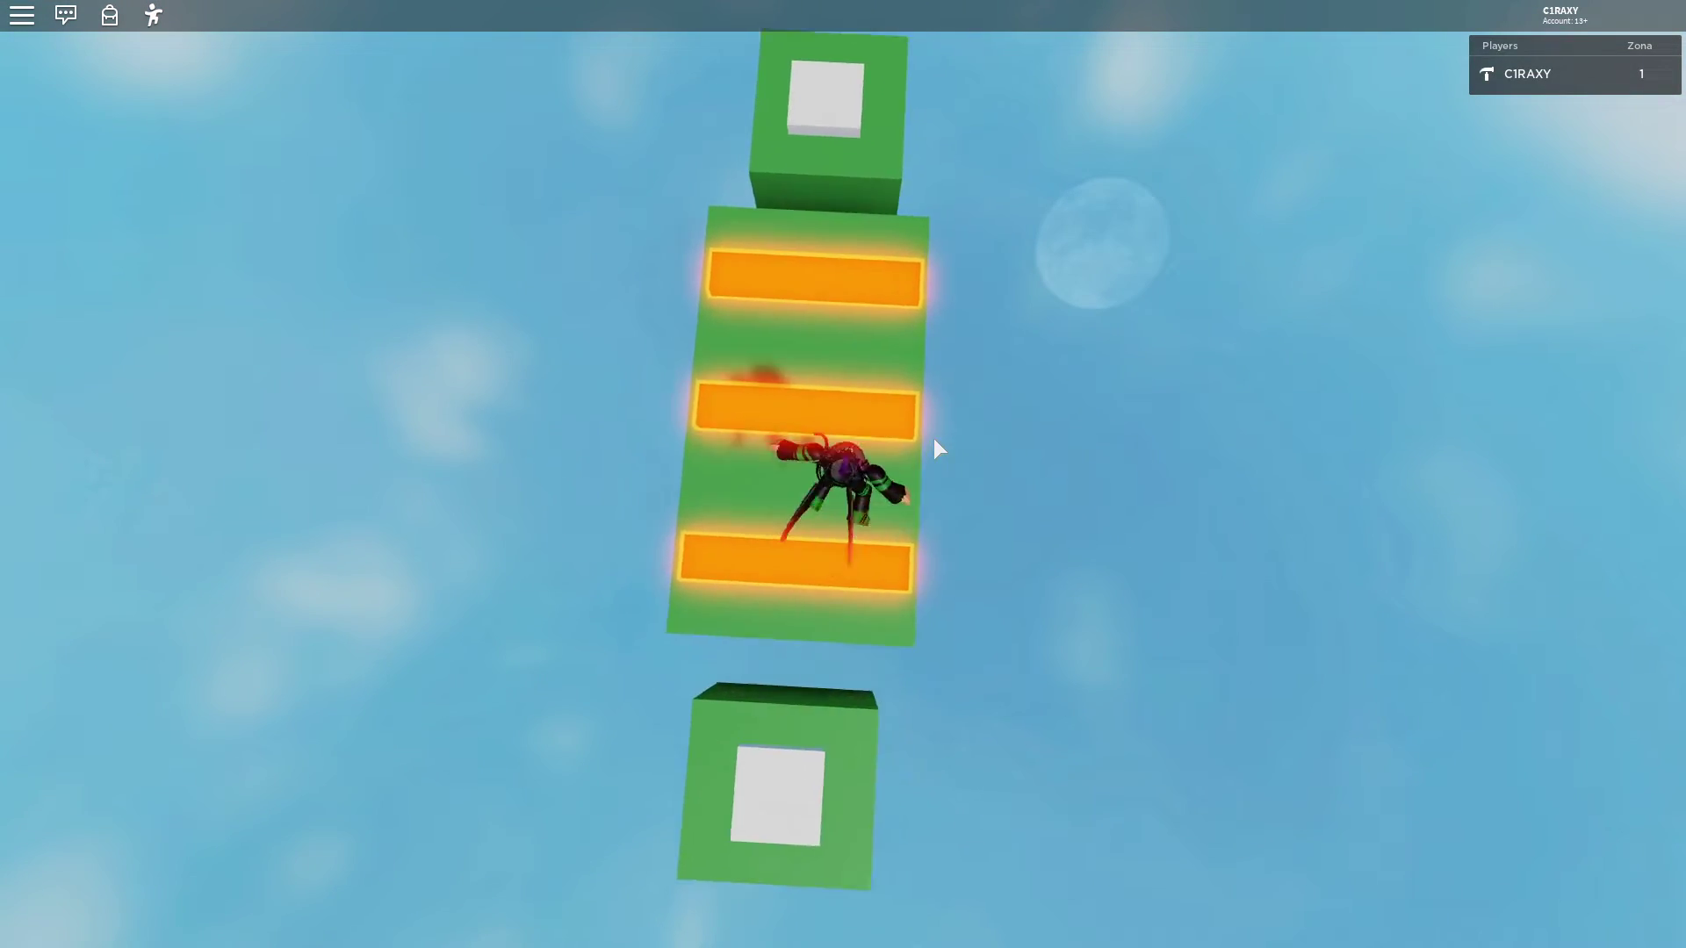
{"action": "key", "text": "w"}
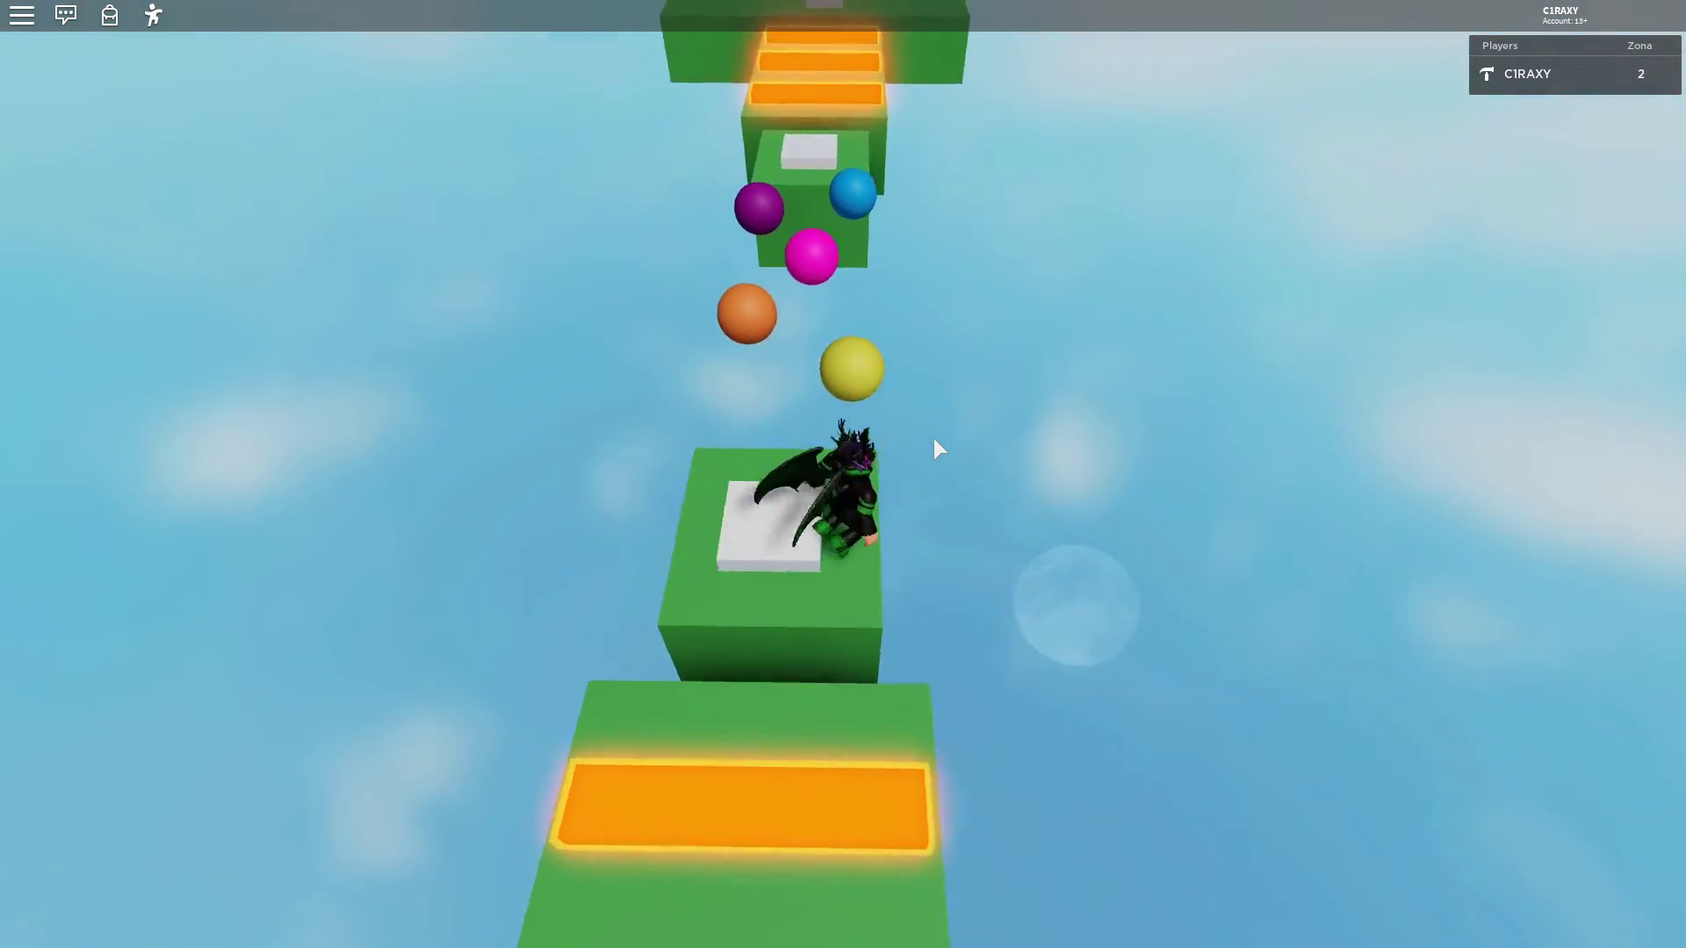
Step: Jump across the coloured spheres in the published game and land on the checkpoint 3 plate
{"action": "key", "text": "w"}
{"action": "key", "text": "space"}
{"action": "key", "text": "space"}
{"action": "key", "text": "space"}
{"action": "right_click_drag", "start_coordinate": [938, 449], "coordinate": [934, 439]}
{"action": "key", "text": "s"}
{"action": "key", "text": "w"}
{"action": "key", "text": "space"}
{"action": "key", "text": "a"}
{"action": "key", "text": "space"}
{"action": "key", "text": "space"}
{"action": "scroll", "coordinate": [954, 539], "scroll_direction": "down", "scroll_amount": 6}
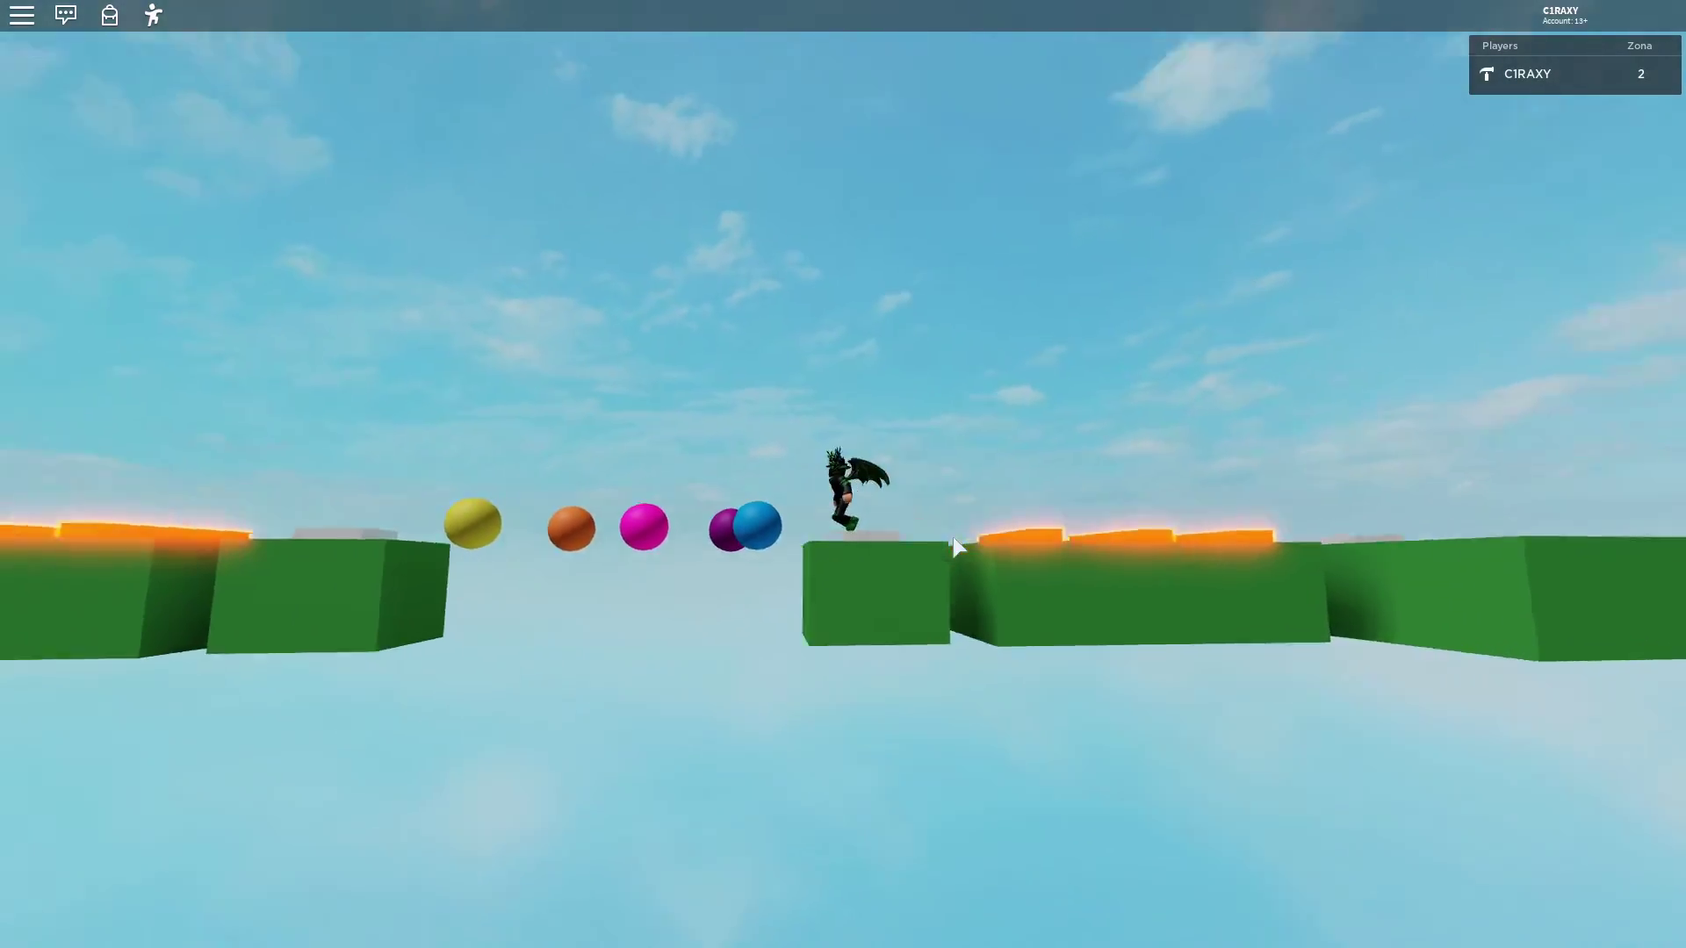
{"action": "scroll", "coordinate": [954, 538], "scroll_direction": "up", "scroll_amount": 6}
{"action": "key", "text": "s"}
{"action": "scroll", "coordinate": [953, 539], "scroll_direction": "down", "scroll_amount": 4}
{"action": "key", "text": "d"}
{"action": "scroll", "coordinate": [954, 537], "scroll_direction": "up", "scroll_amount": 4}
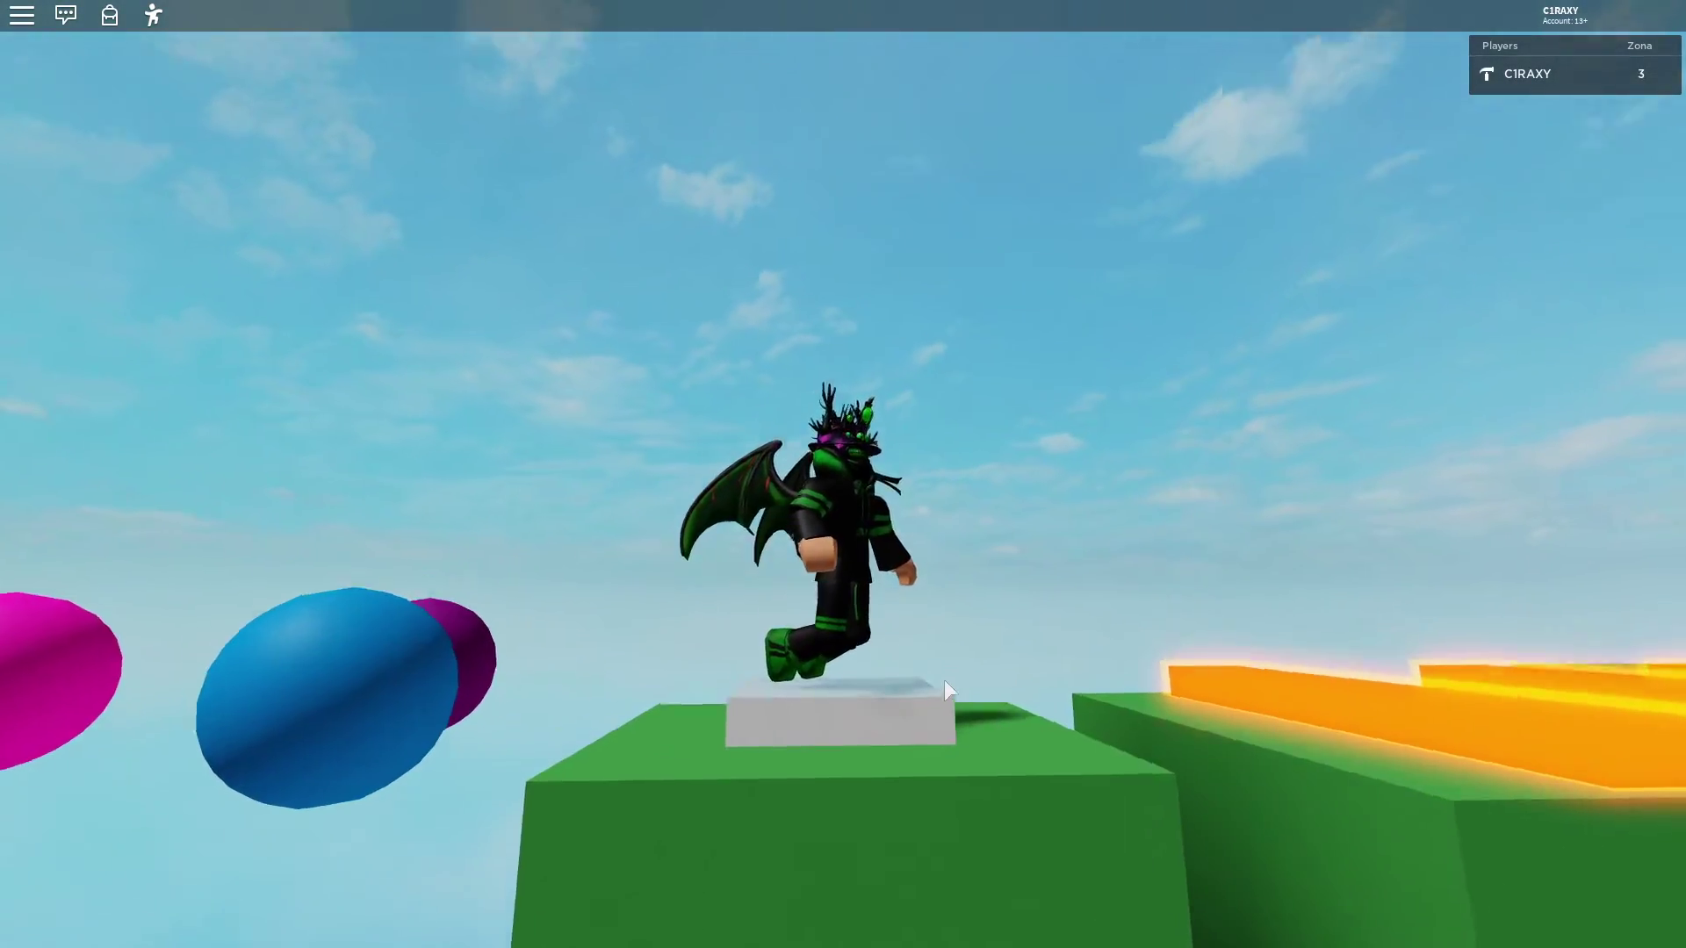
Step: Turn the character on the checkpoint 3 plate to face the second lava platform and approach it
{"action": "right_click_drag", "start_coordinate": [931, 688], "coordinate": [931, 689]}
{"action": "scroll", "coordinate": [905, 703], "scroll_direction": "up", "scroll_amount": 3}
{"action": "scroll", "coordinate": [778, 773], "scroll_direction": "down", "scroll_amount": 3}
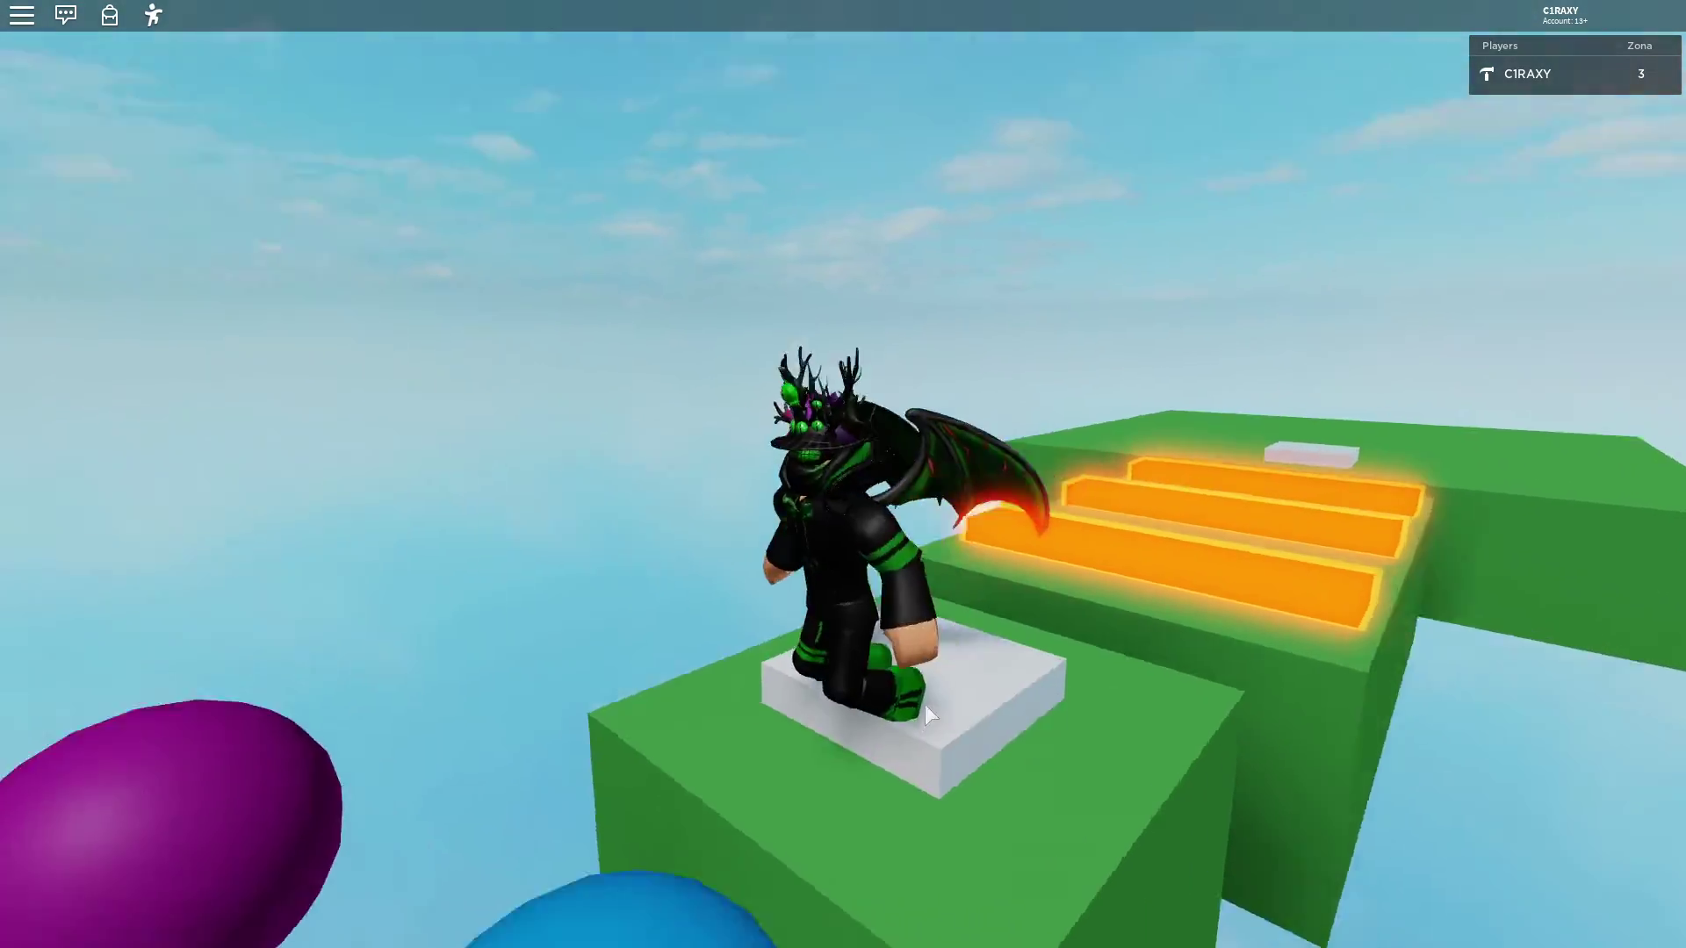
{"action": "key", "text": "d"}
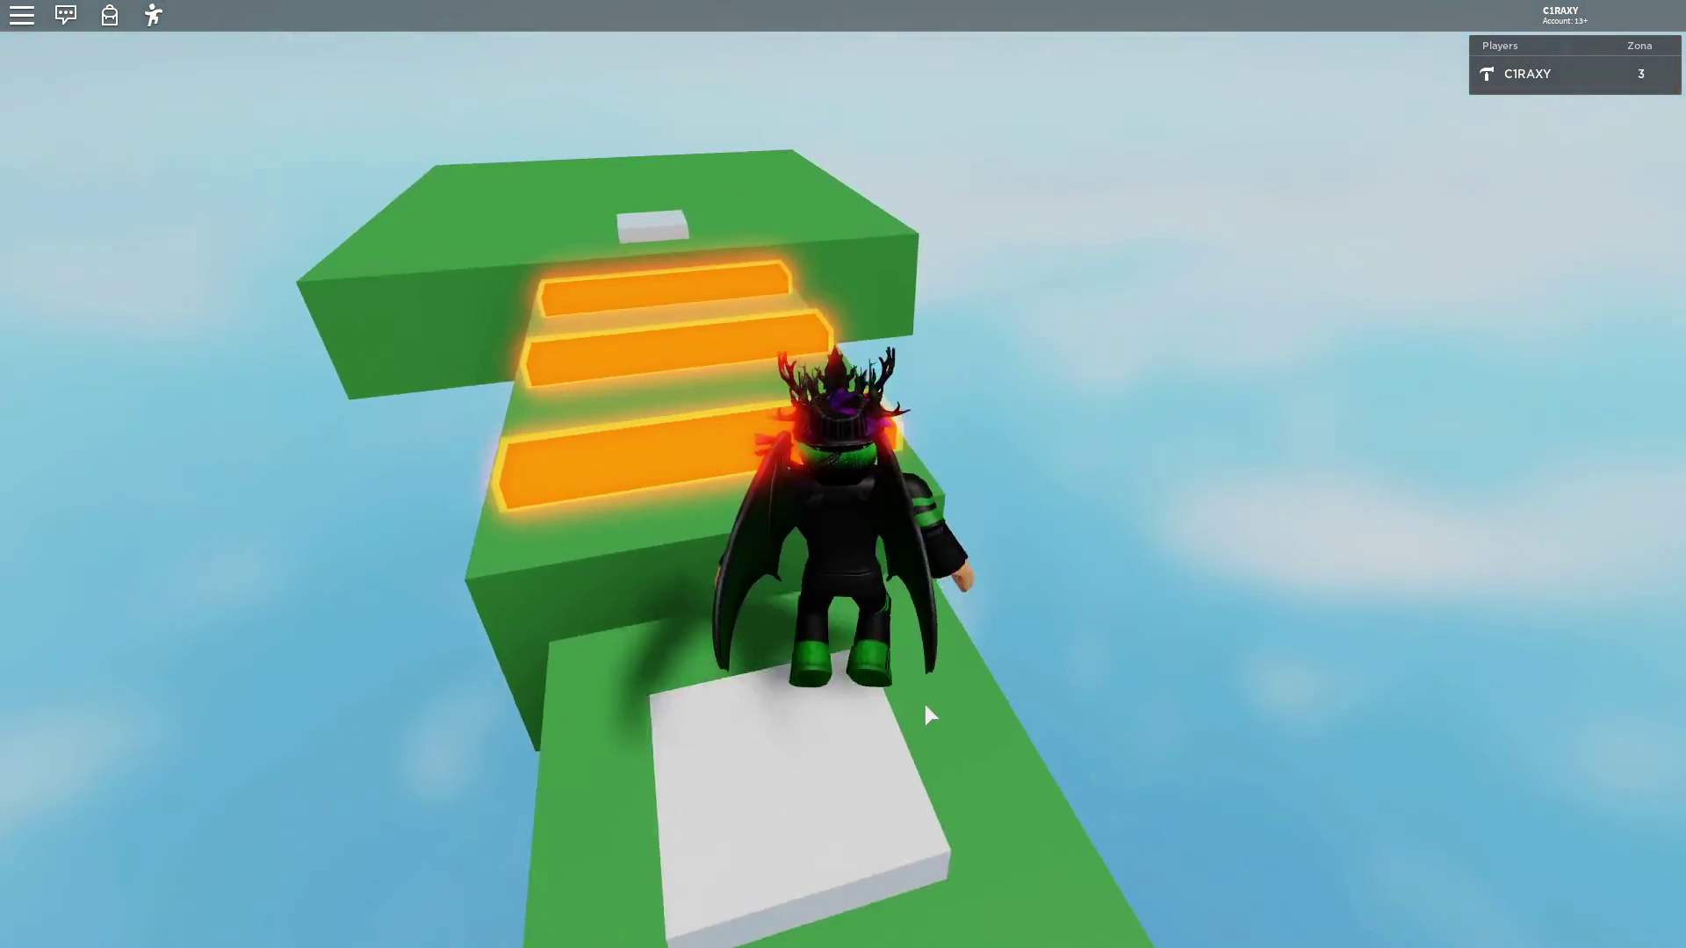